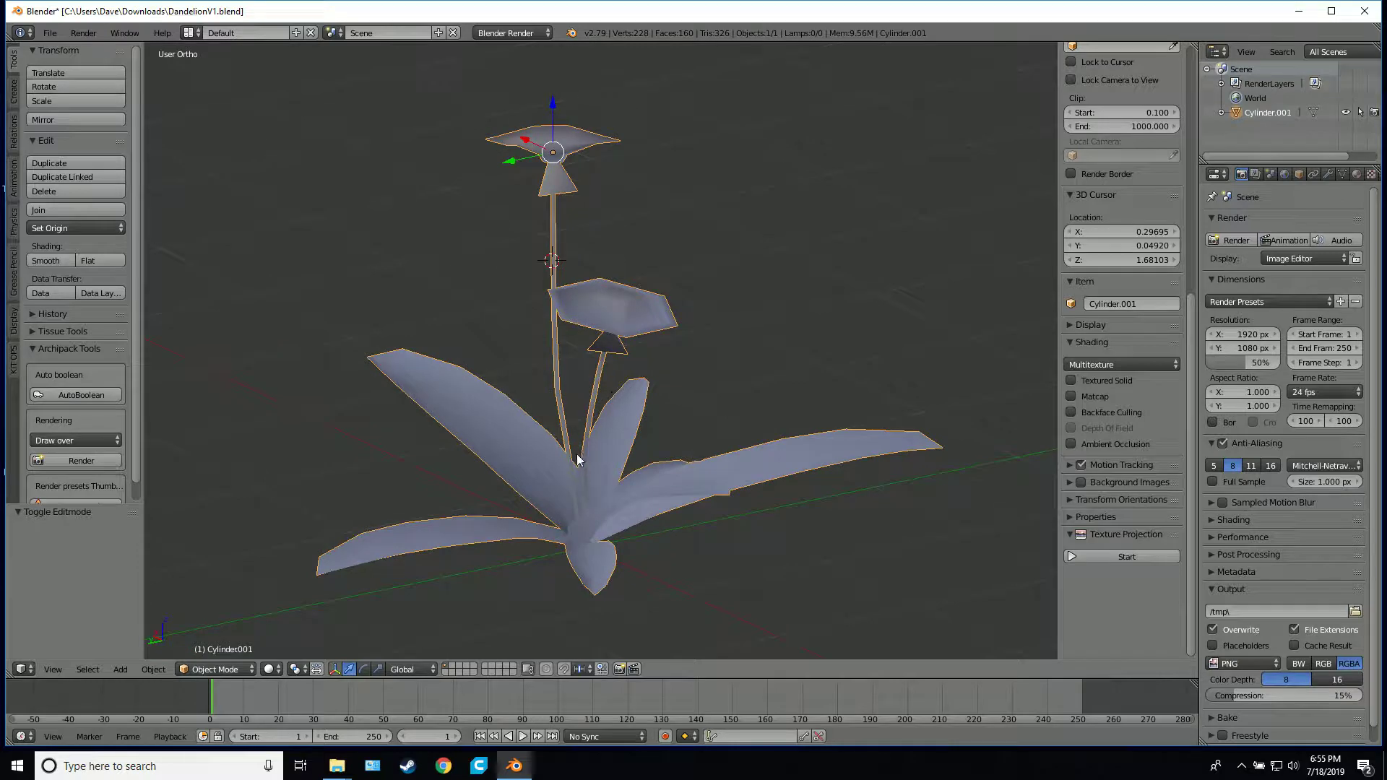
Reset the 3D cursor to the scene centre and add a single-bone armature at the base of the plant
key("shift+s")
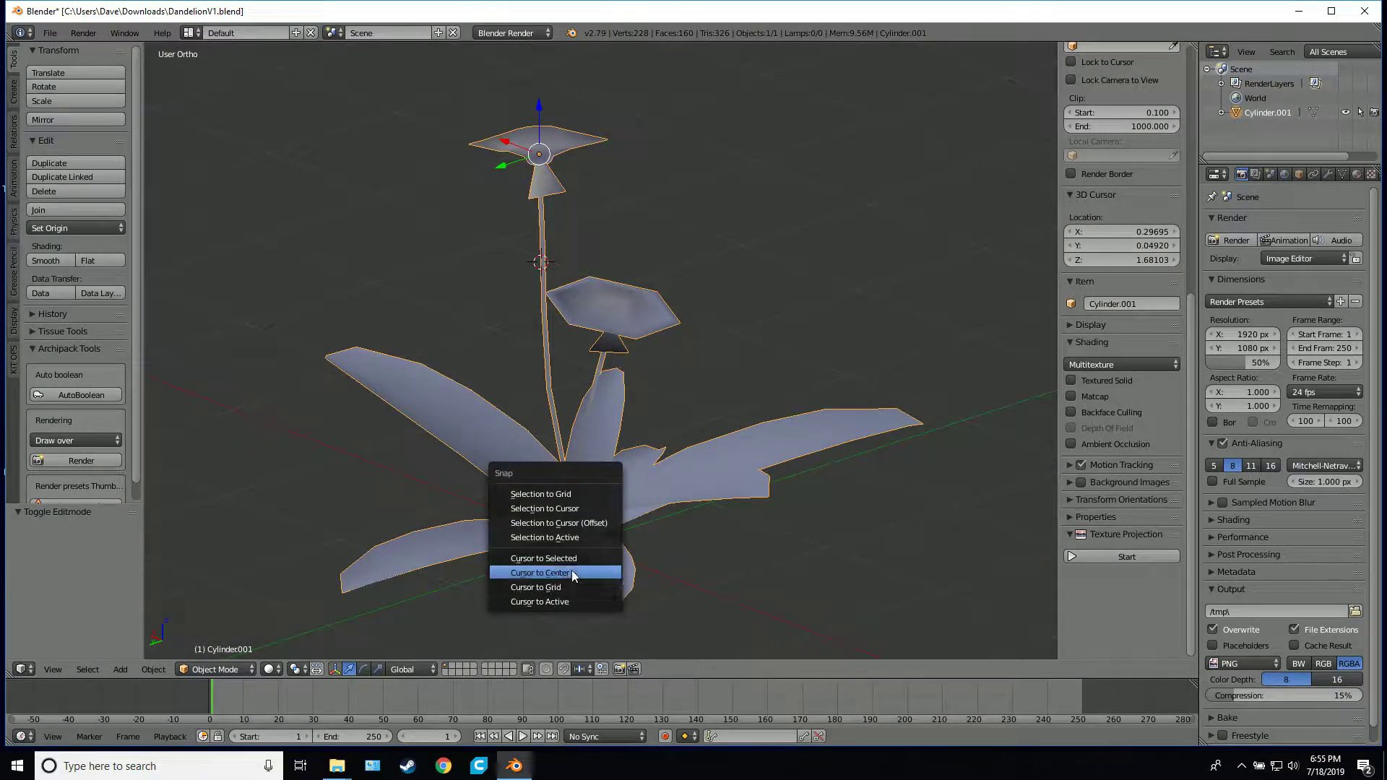
left_click(570, 573)
middle_click_drag(589, 565, 654, 558)
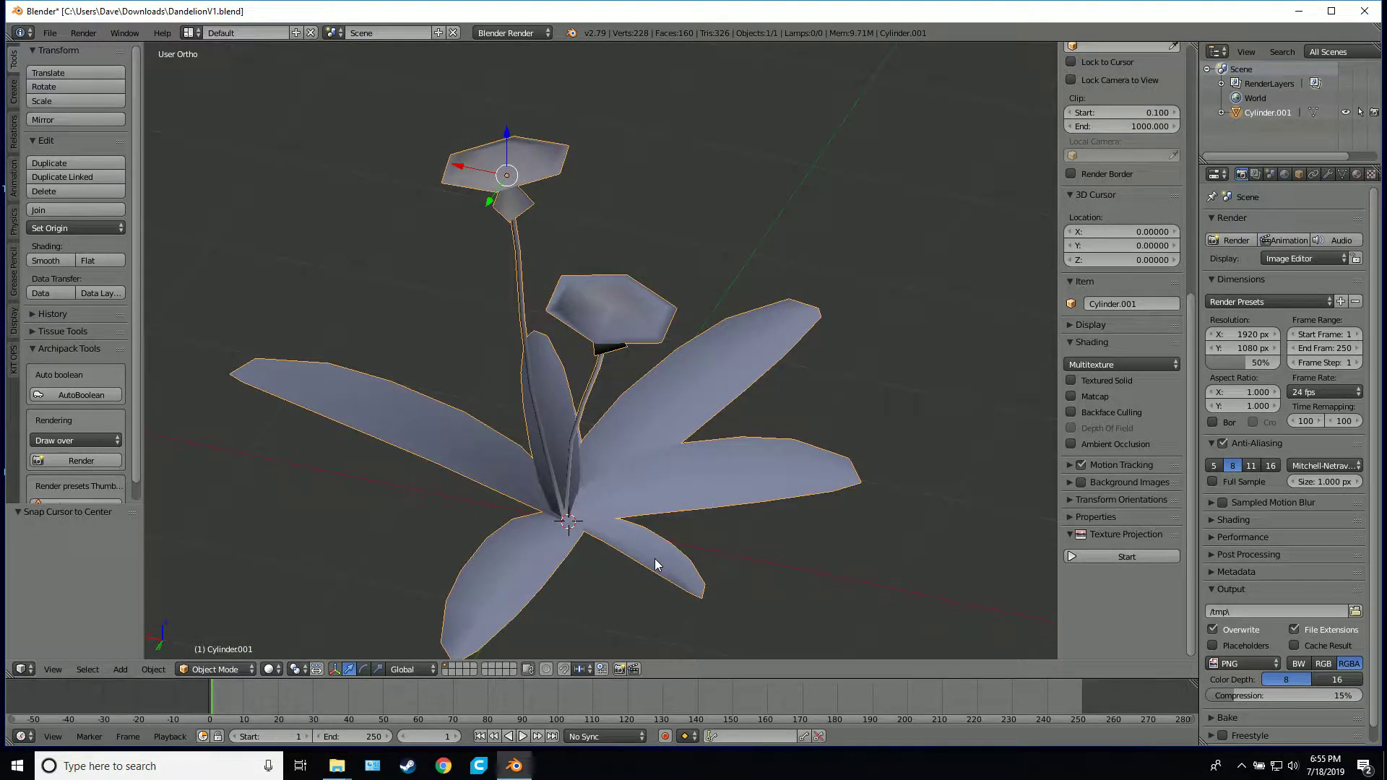
key("shift+a")
mouse_move(655, 558)
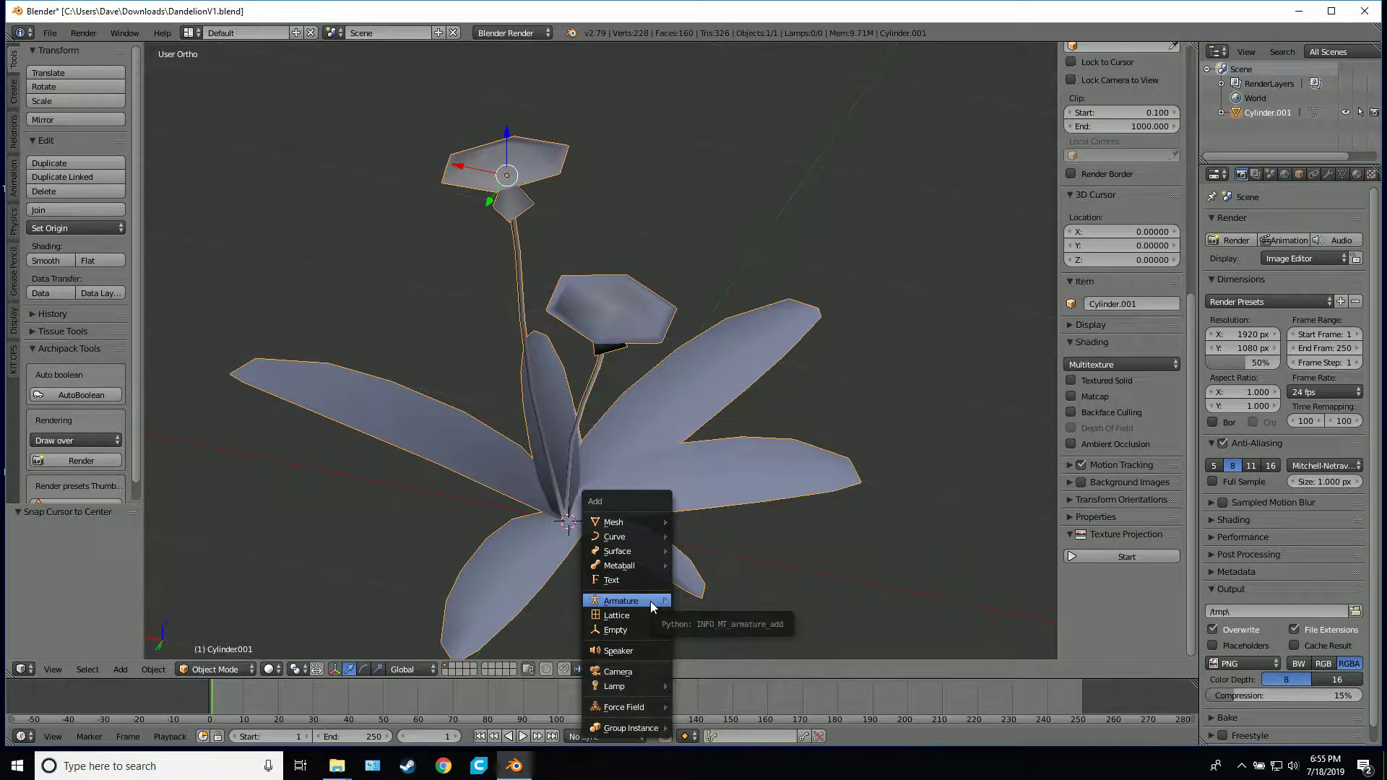
mouse_move(650, 603)
left_click(711, 603)
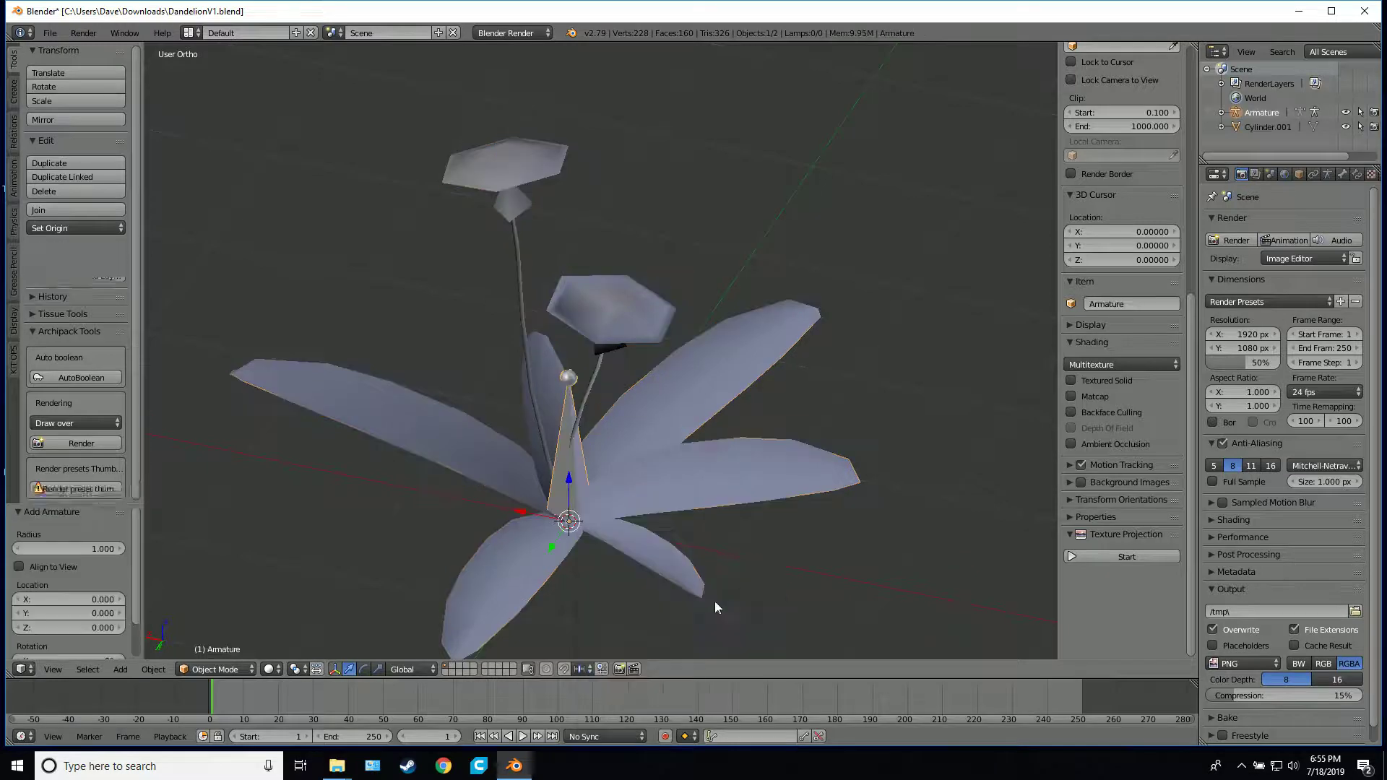
Rename the new armature's bone as Root
left_click(1342, 174)
left_click(1286, 224)
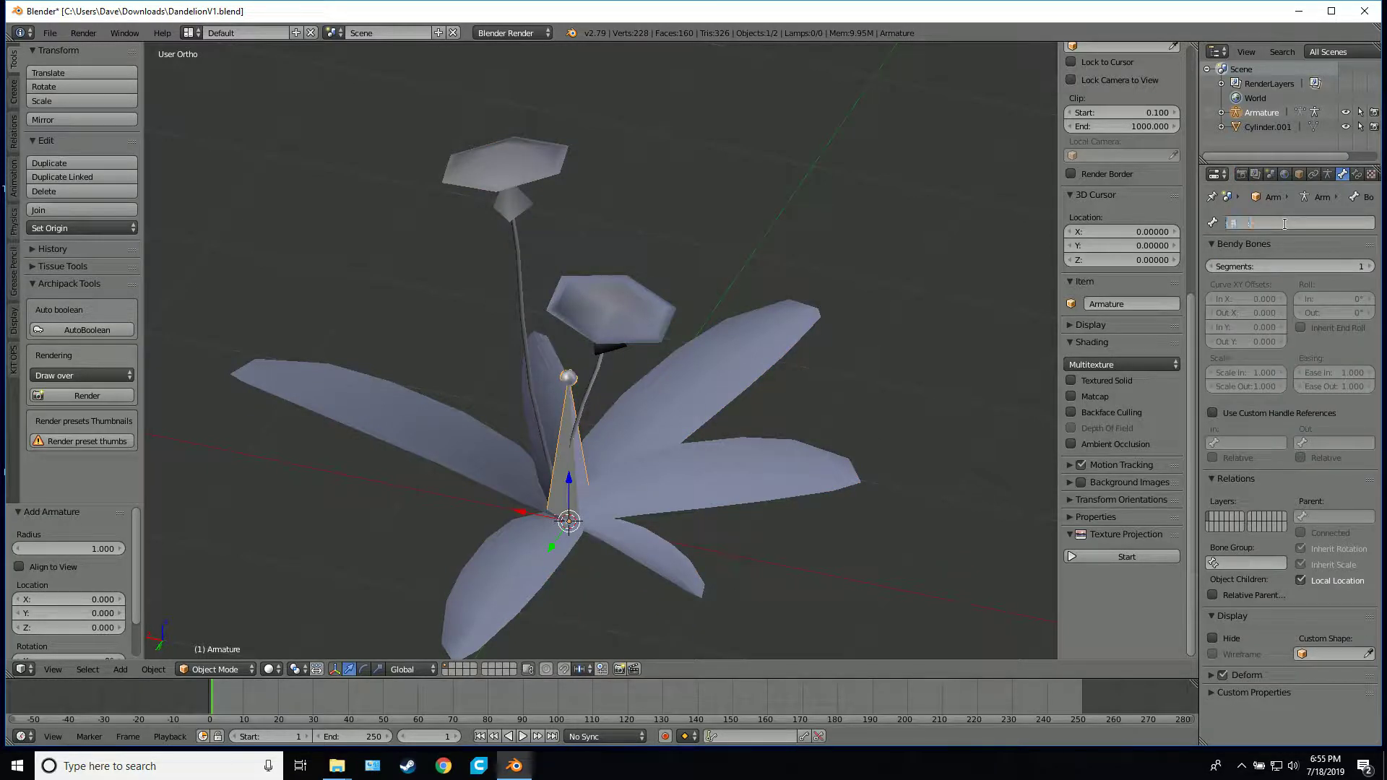
type("Root")
key("Return")
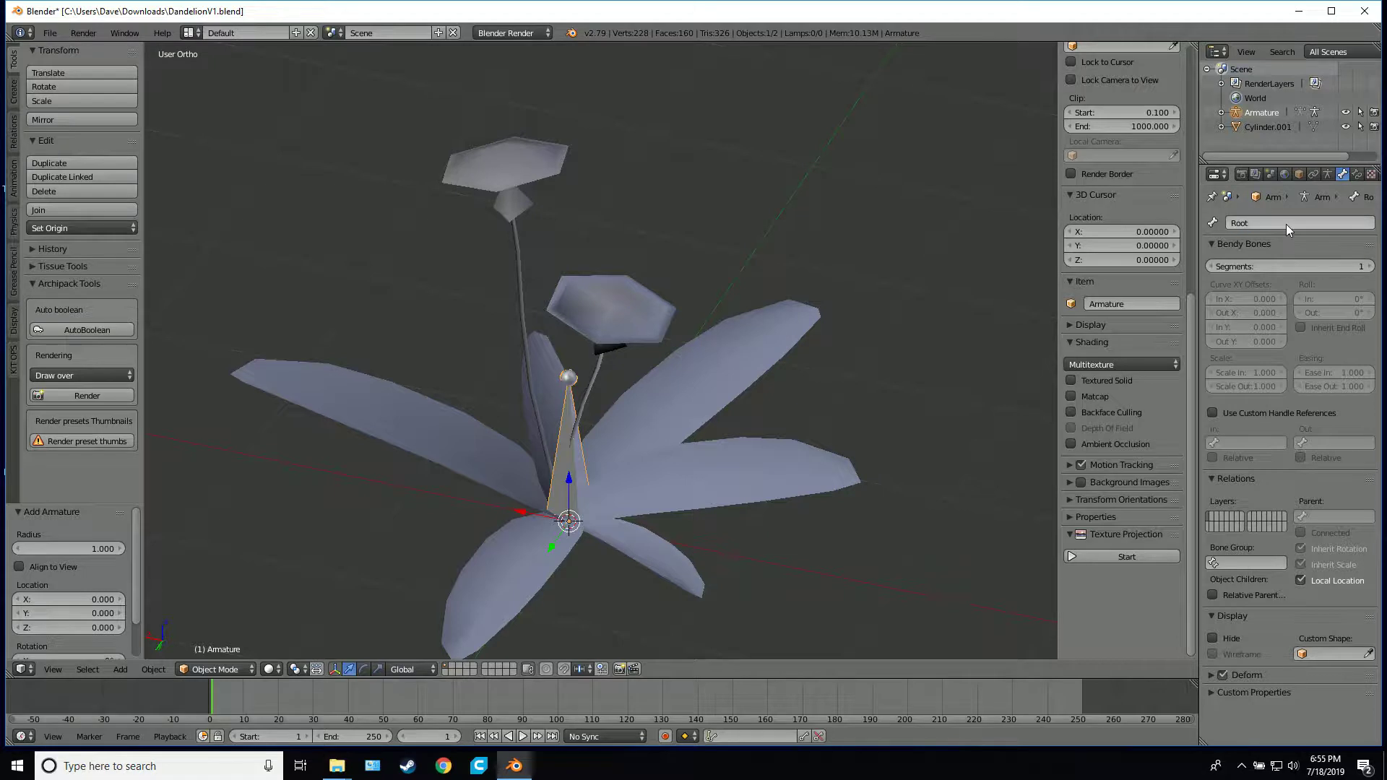
Rotate the armature 90° about the global Y axis so the Root bone lies along the ground
middle_click_drag(777, 443, 662, 354)
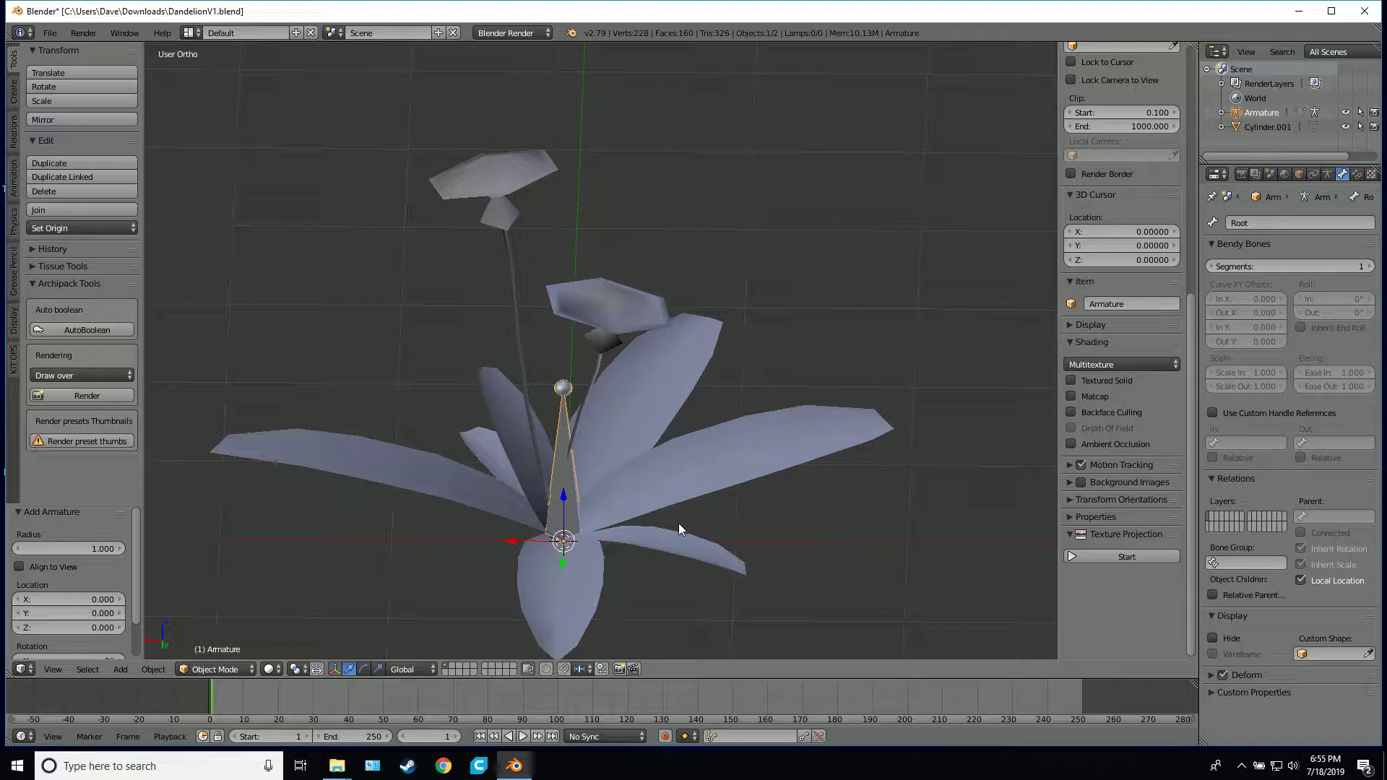
key("r")
type("y")
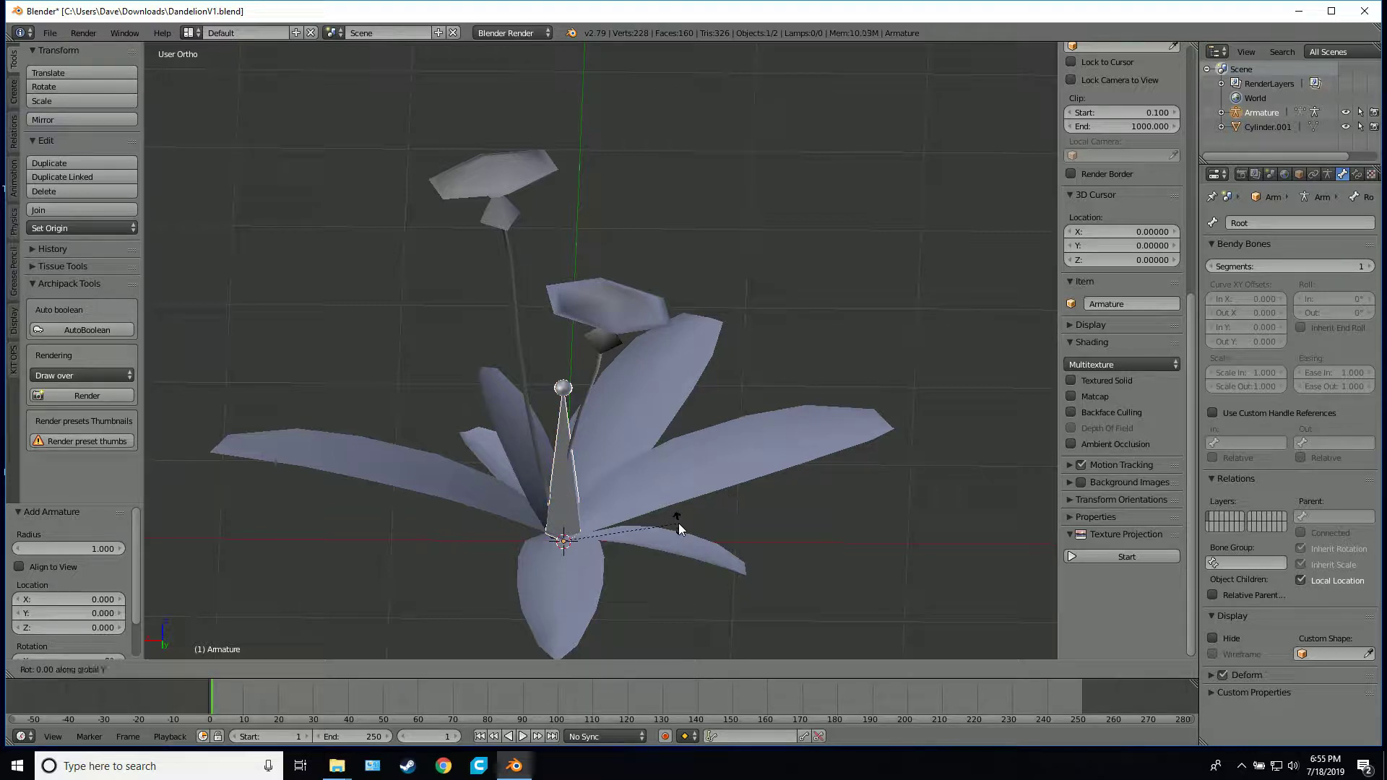
type("90")
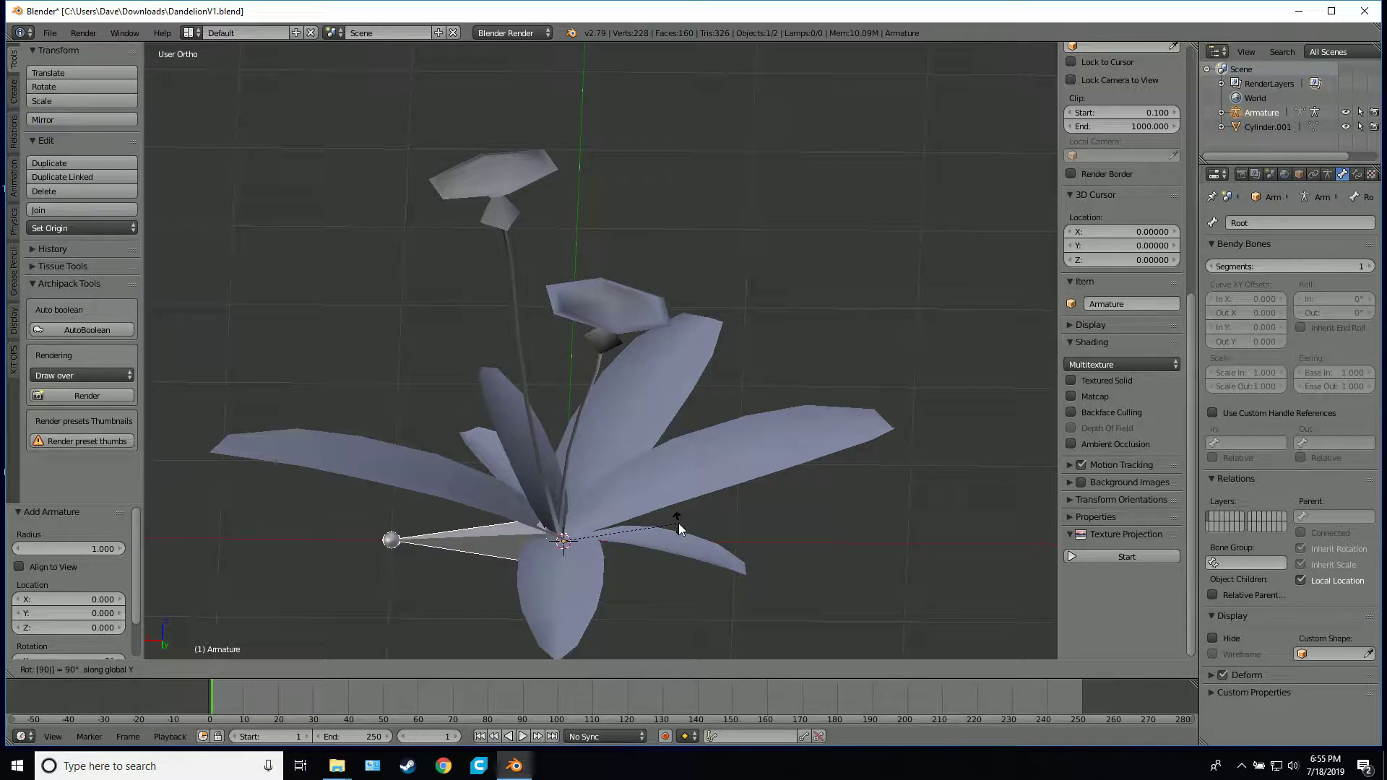
key("Return")
key("KP_7")
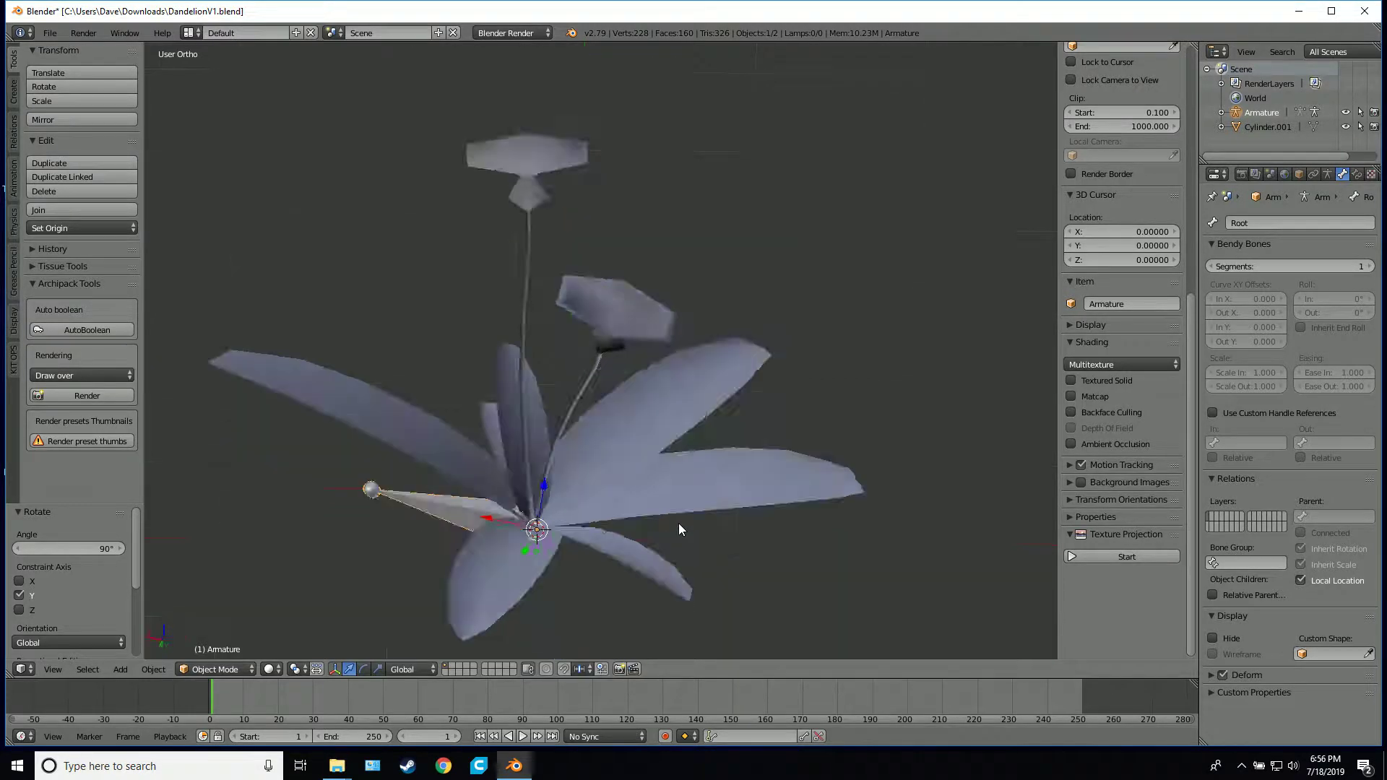
key("z")
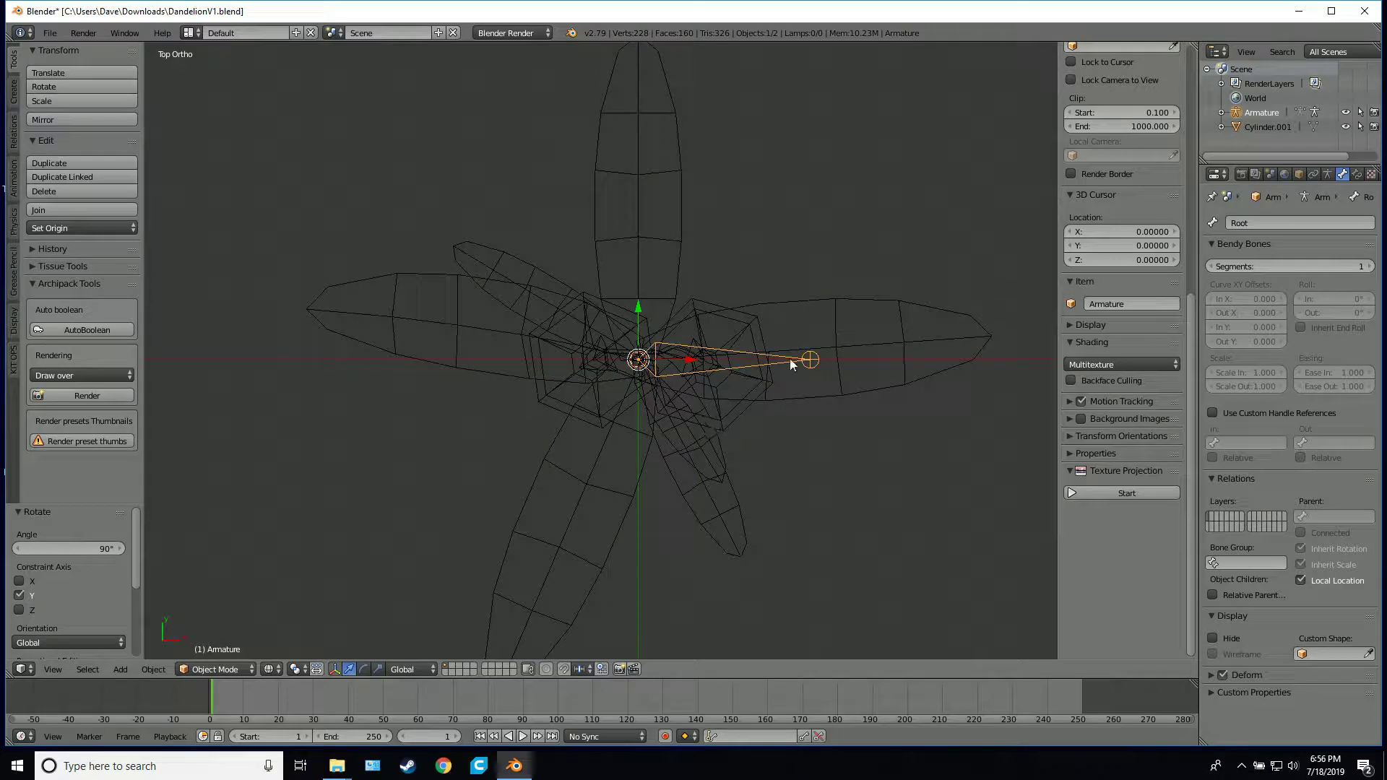
key("z")
mouse_move(822, 368)
middle_mouse_down()
mouse_move(743, 375)
mouse_move(777, 279)
middle_mouse_up()
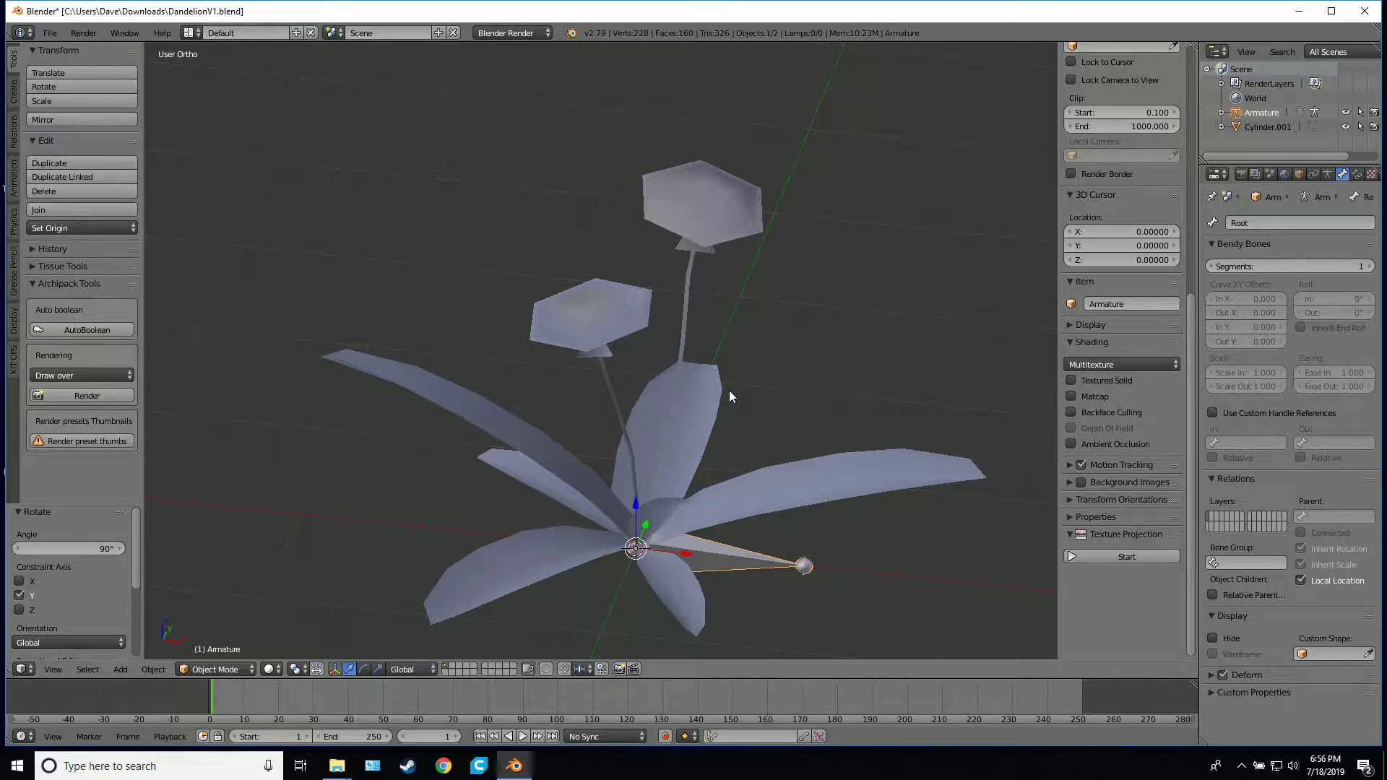
middle_click_drag(688, 349, 712, 483)
Edit the armature, select the Root bone's base joint and snap the 3D cursor to the scene centre
key("Tab")
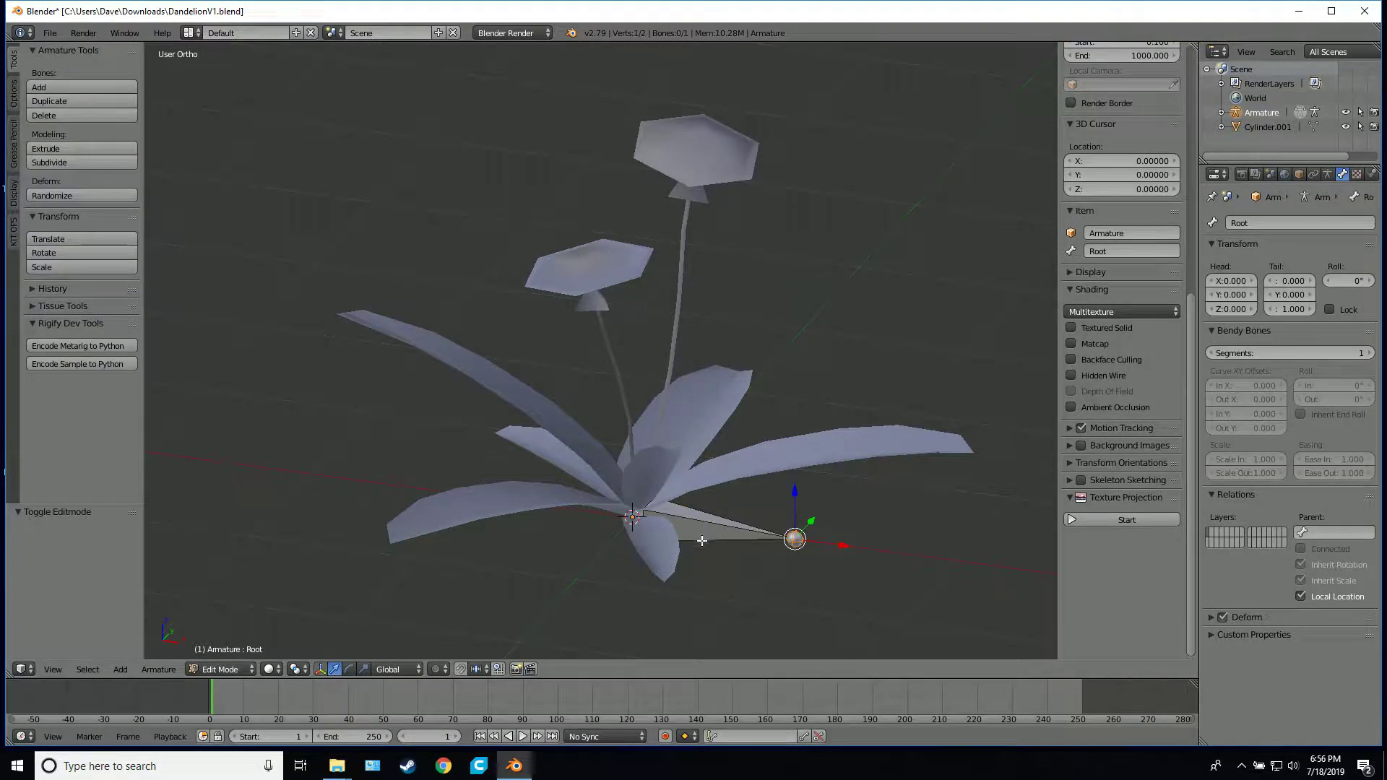
left_click(631, 512)
right_click(633, 512)
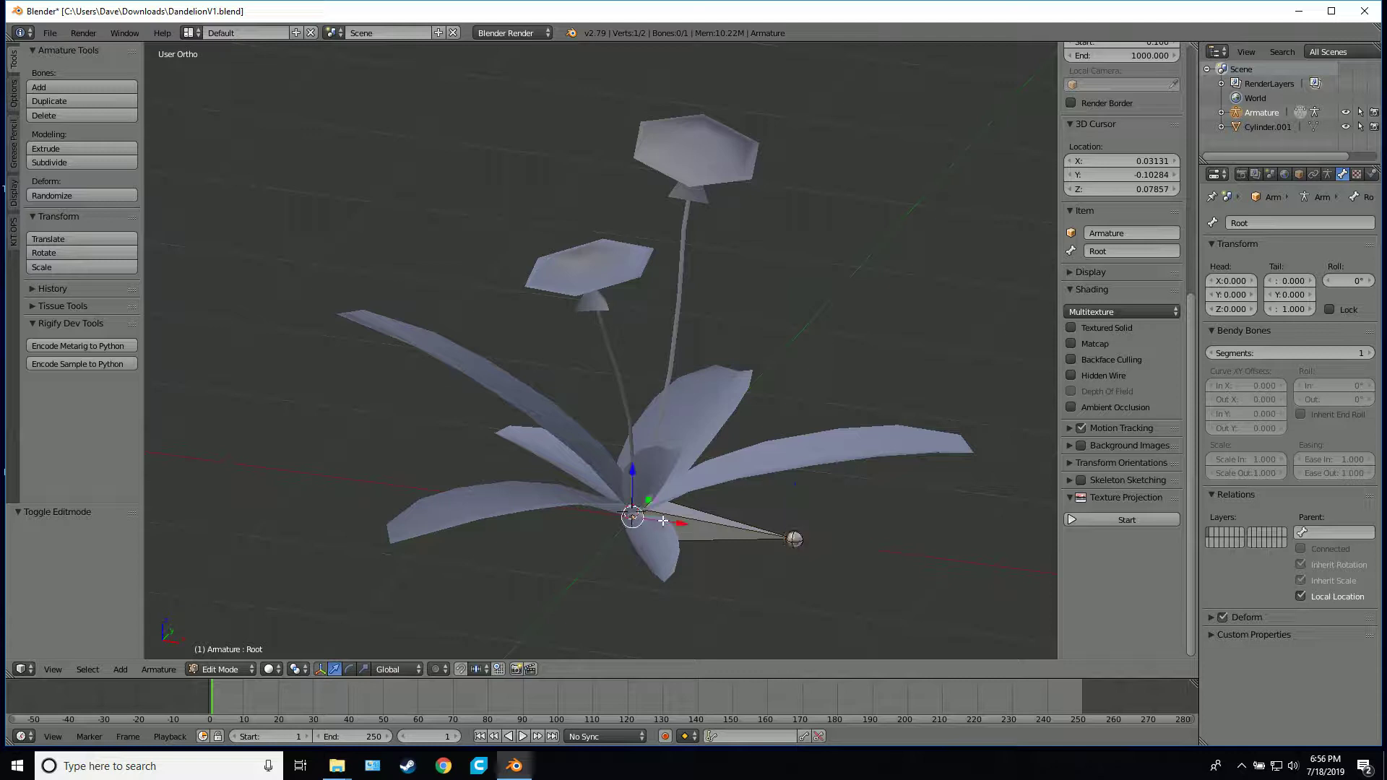
middle_click_drag(636, 513, 685, 551)
key("shift+s")
left_click(694, 493)
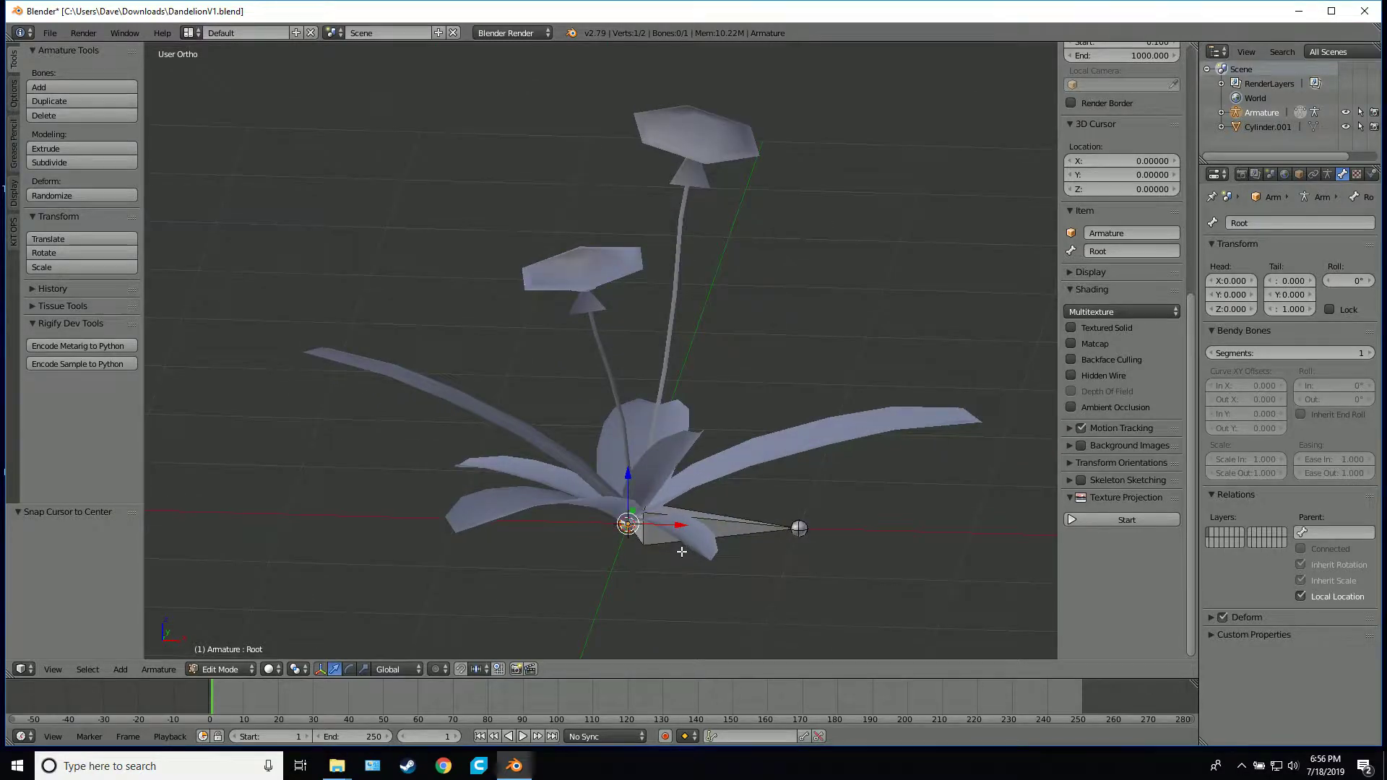
Extrude a bone from the Root bone's base joint about 0.6 units up along the shorter flower stem
key("z")
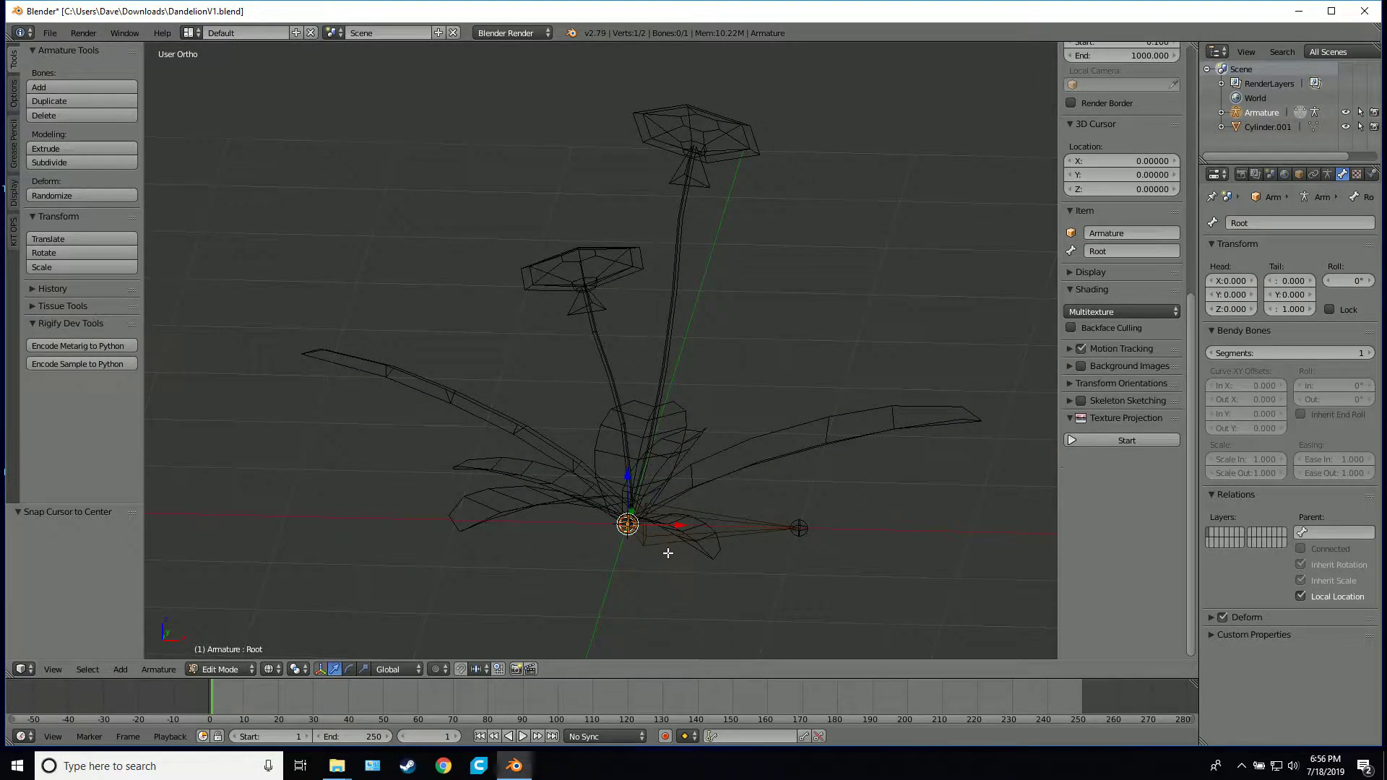
scroll(669, 553, "up", 5)
middle_click_drag(669, 522, 539, 184, "shift")
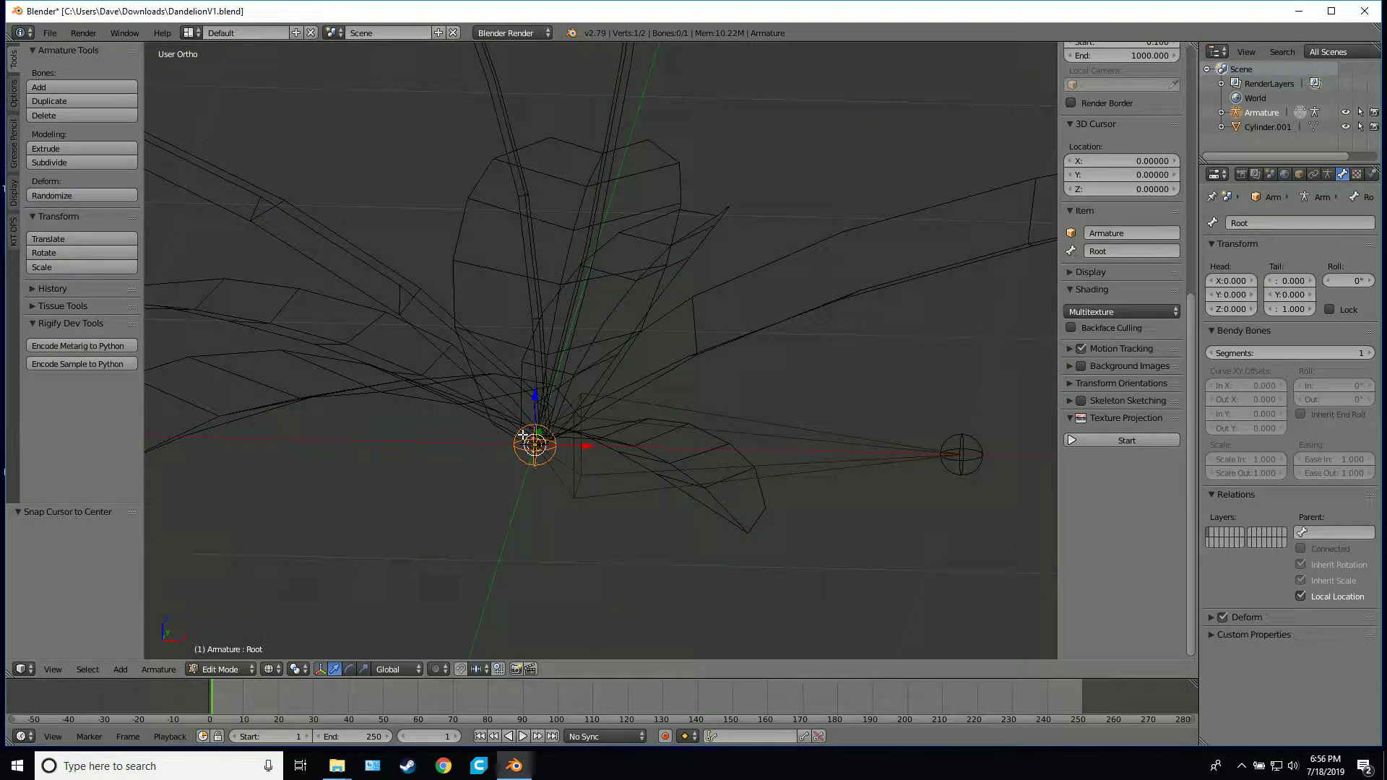
scroll(523, 437, "down", 5)
middle_click_drag(597, 382, 622, 362)
key("KP_1")
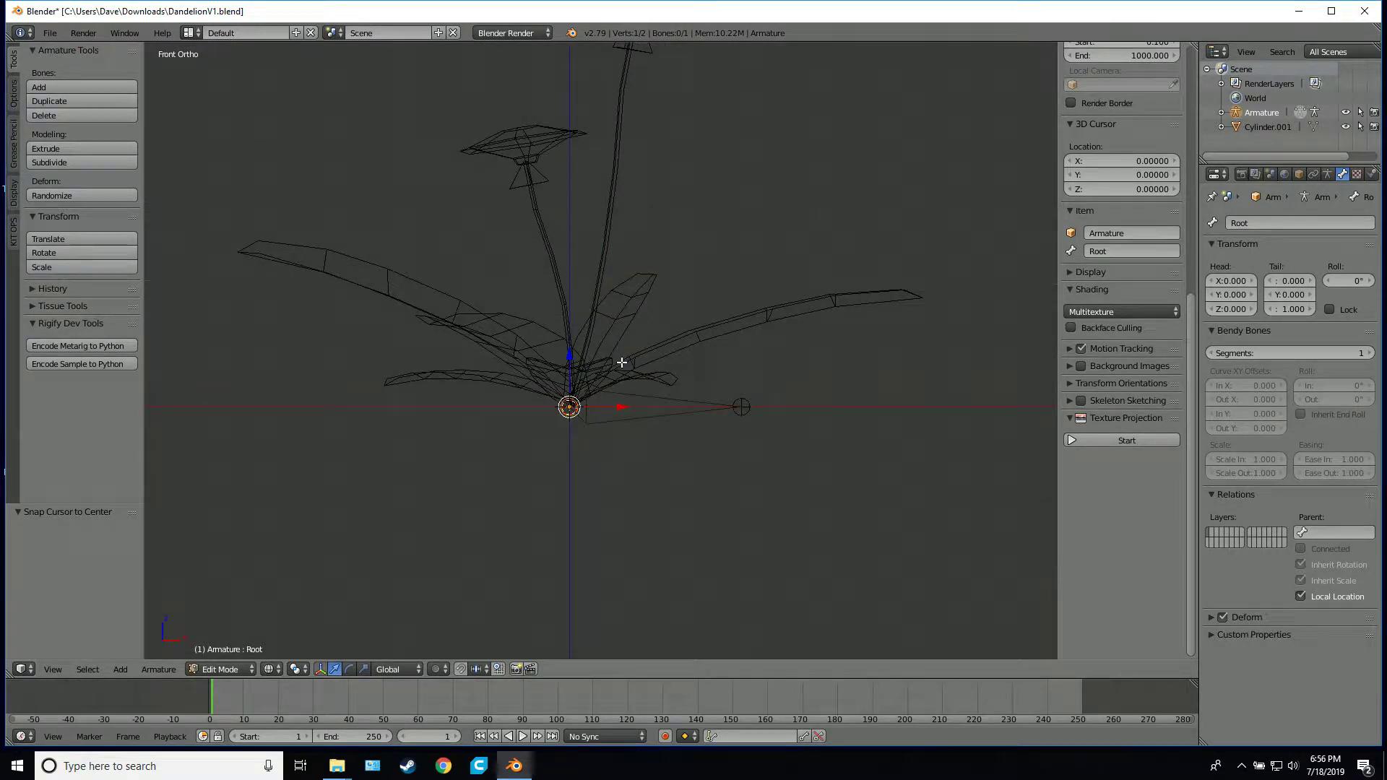
key("e")
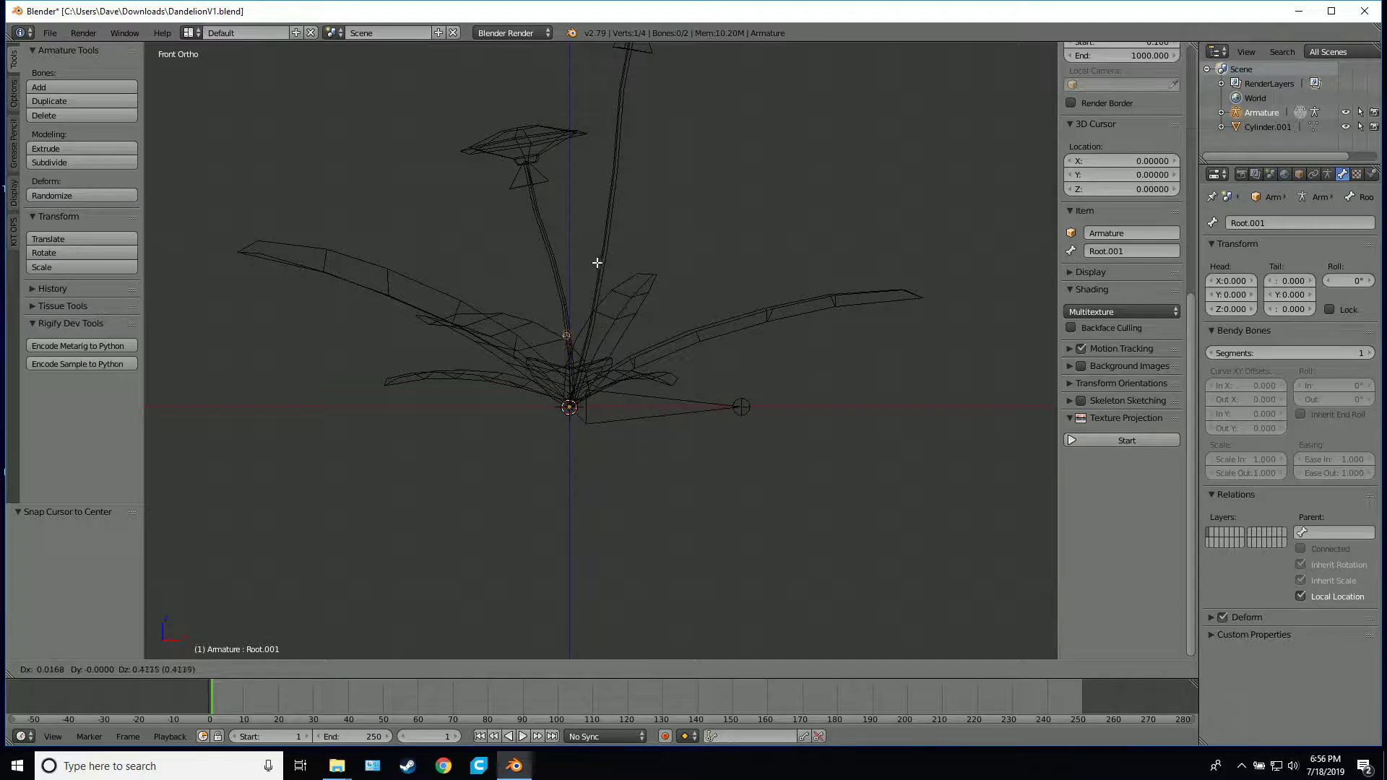
left_click(592, 228)
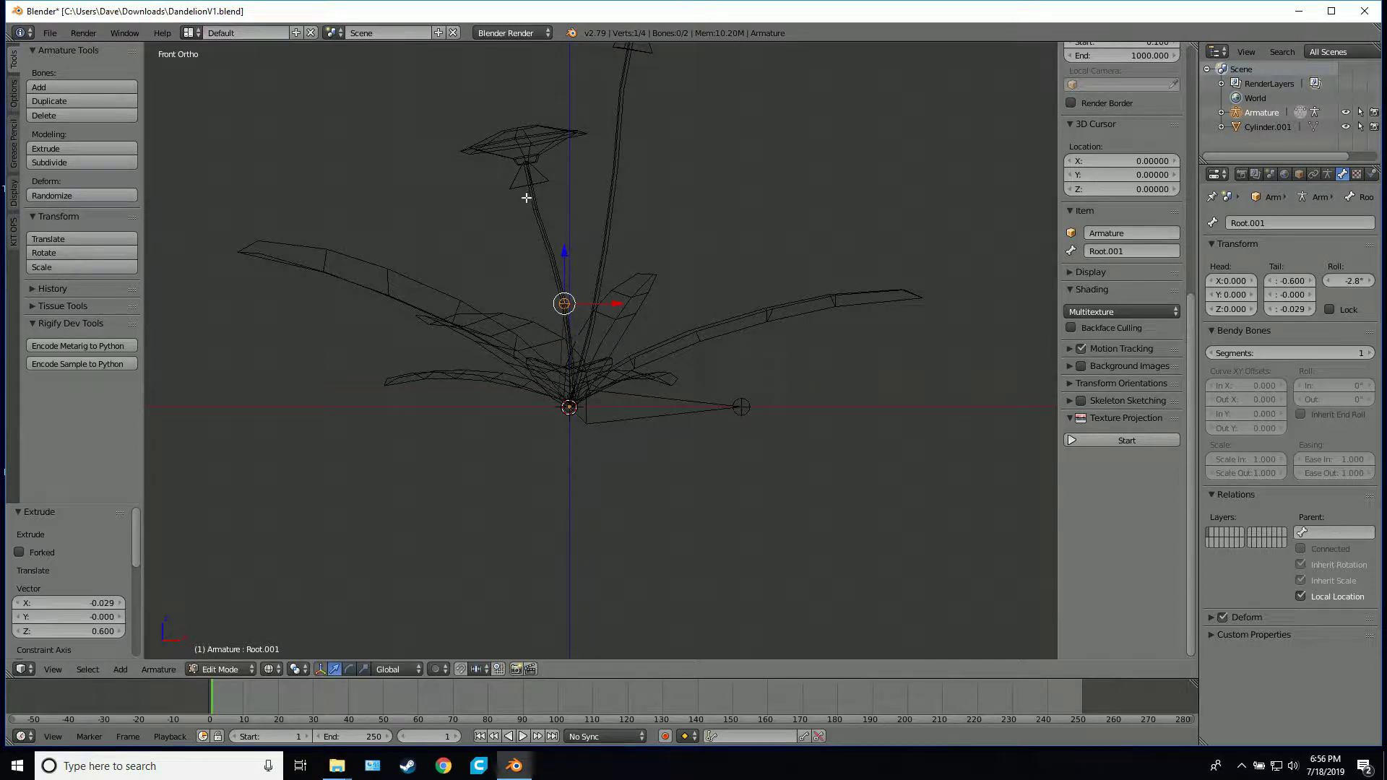
Rename the extruded lowest stem bone as Stem_B_1
left_click(1259, 221)
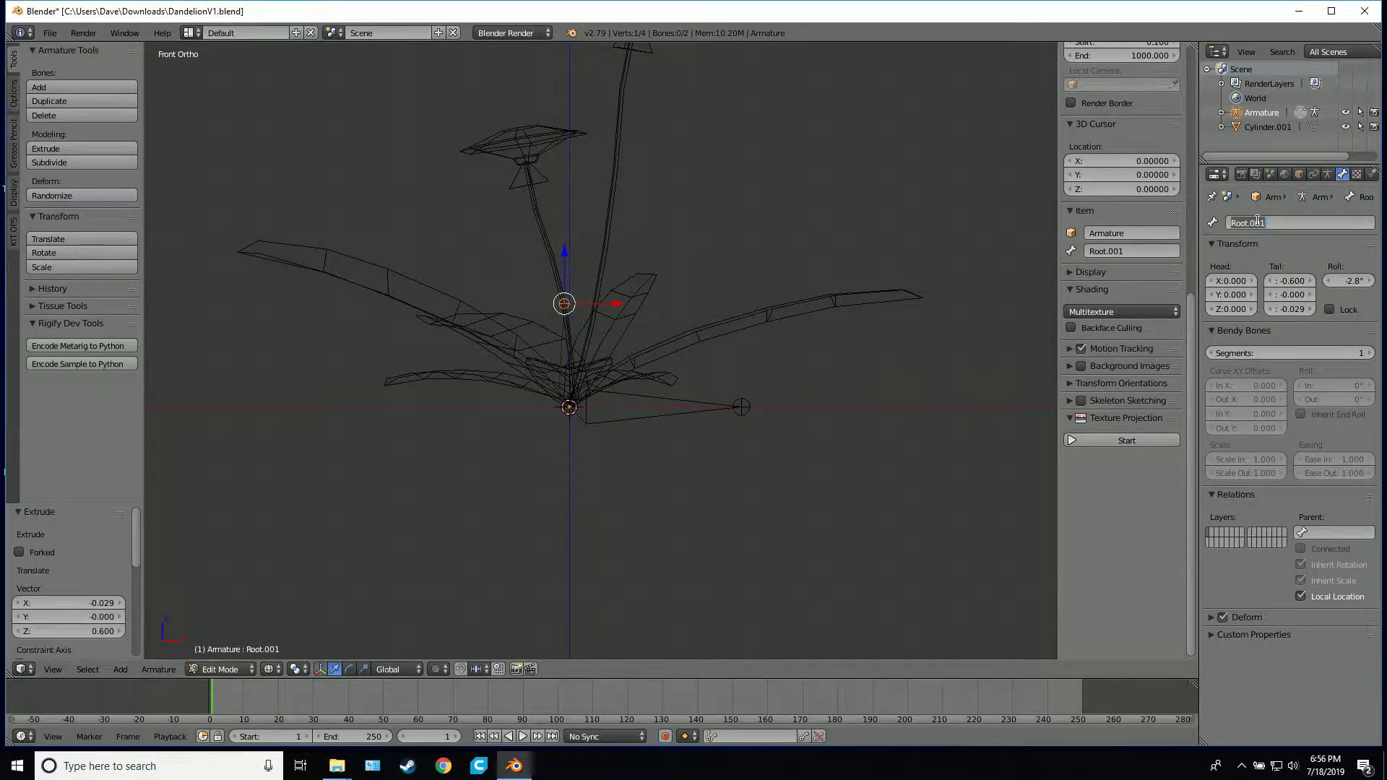
type("S")
key("shift+Left")
key("shift+Left")
key("shift+Left")
type("B_")
key("Return")
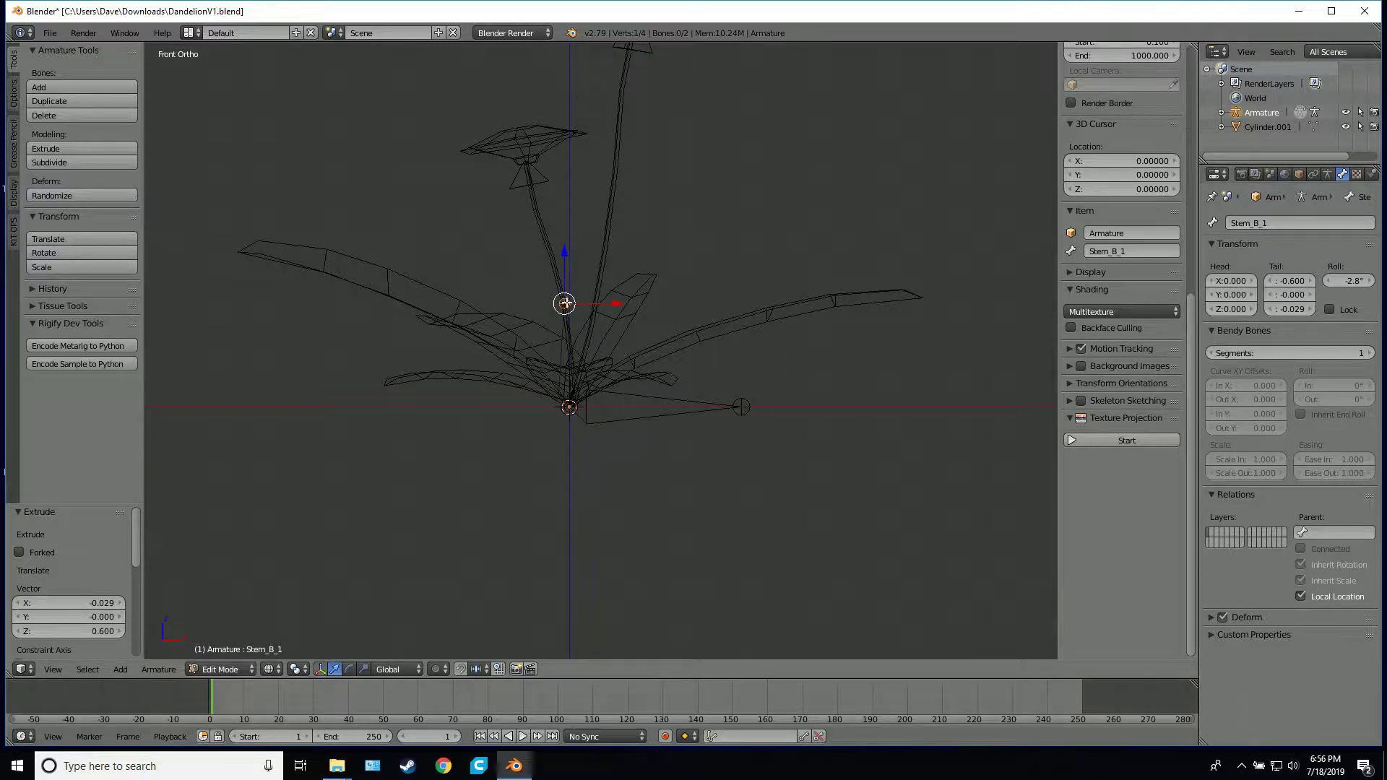
Extrude two more bones up the shorter stem to the top of its flower, rising about 0.55 and 0.48 units
key("e")
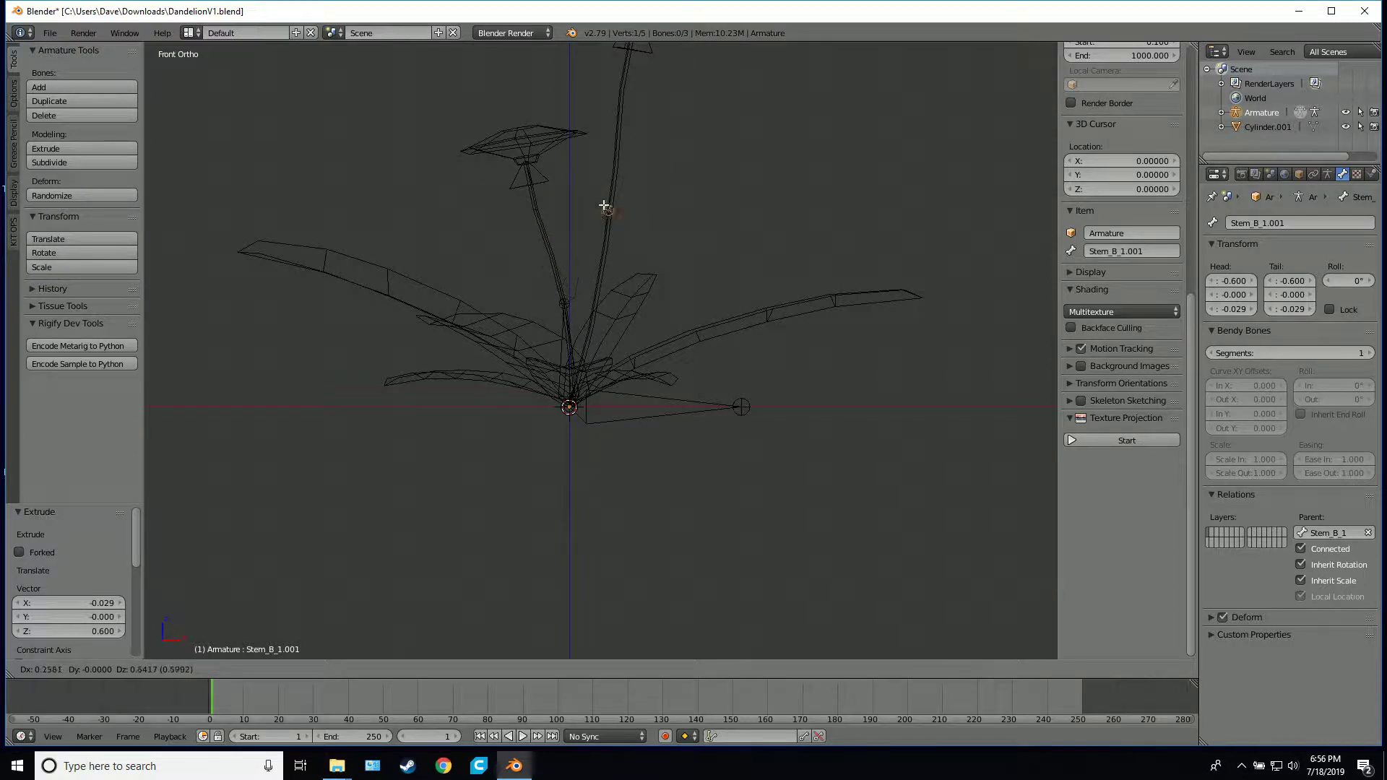
left_click(537, 209)
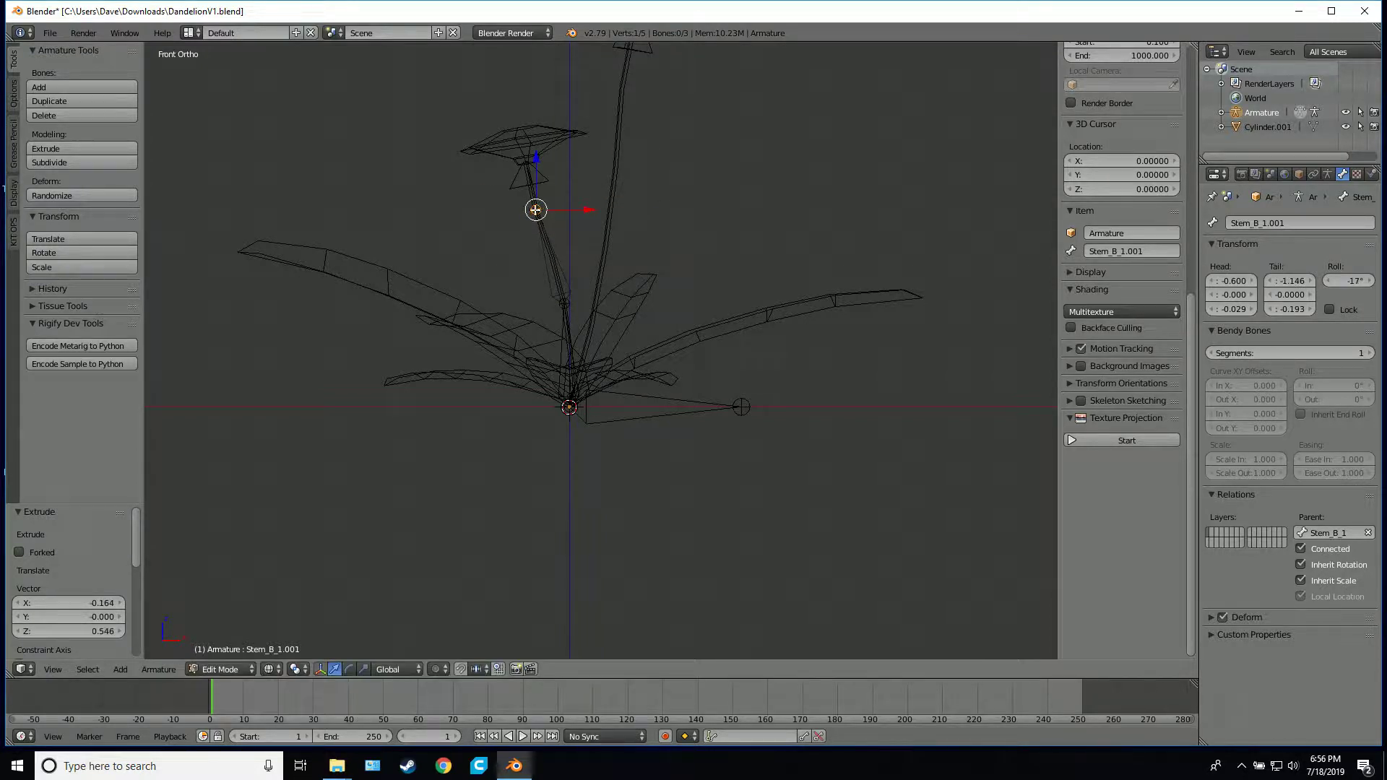
key("e")
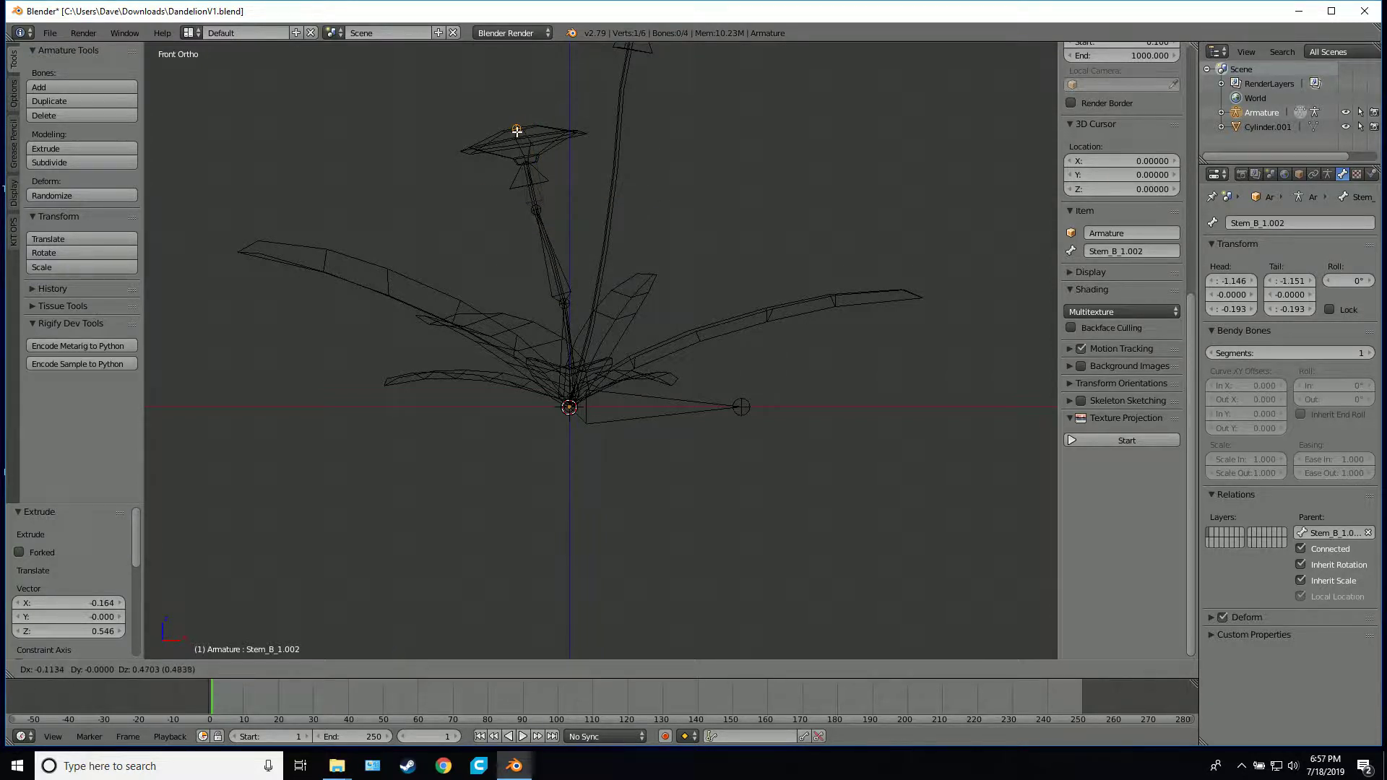
left_click(521, 128)
Rename the middle bone of the shorter stem as Stem_B_2
left_click(550, 256)
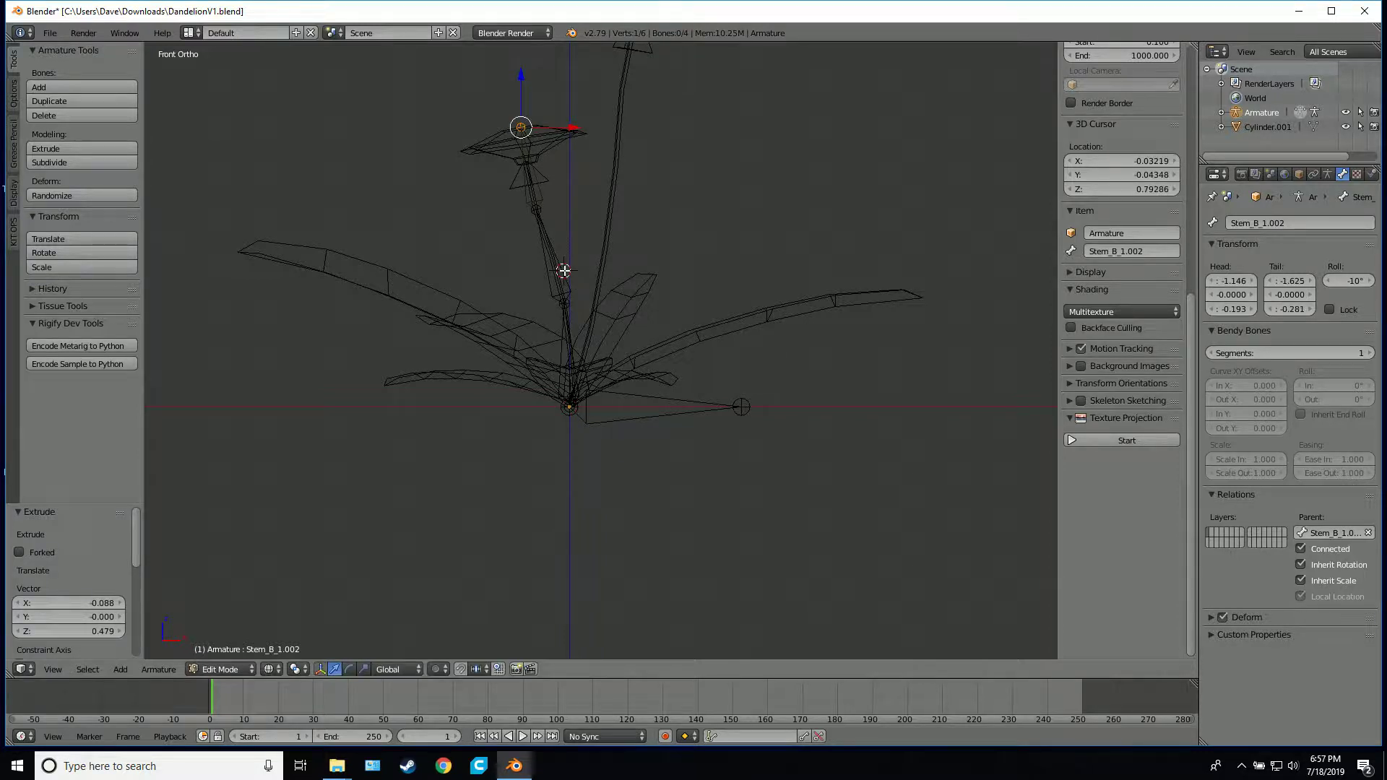
right_click(555, 266)
left_click(1259, 224)
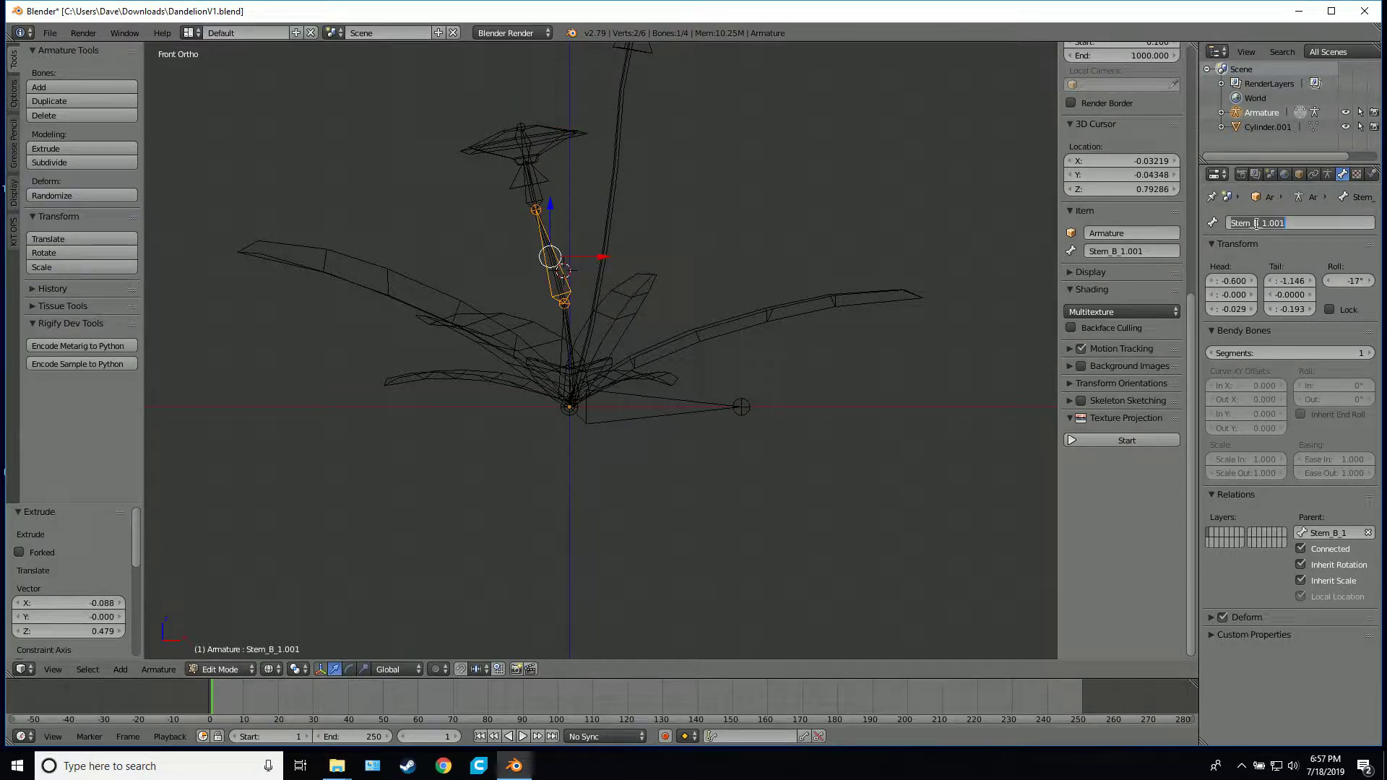
type("Stem_B_2")
key("Return")
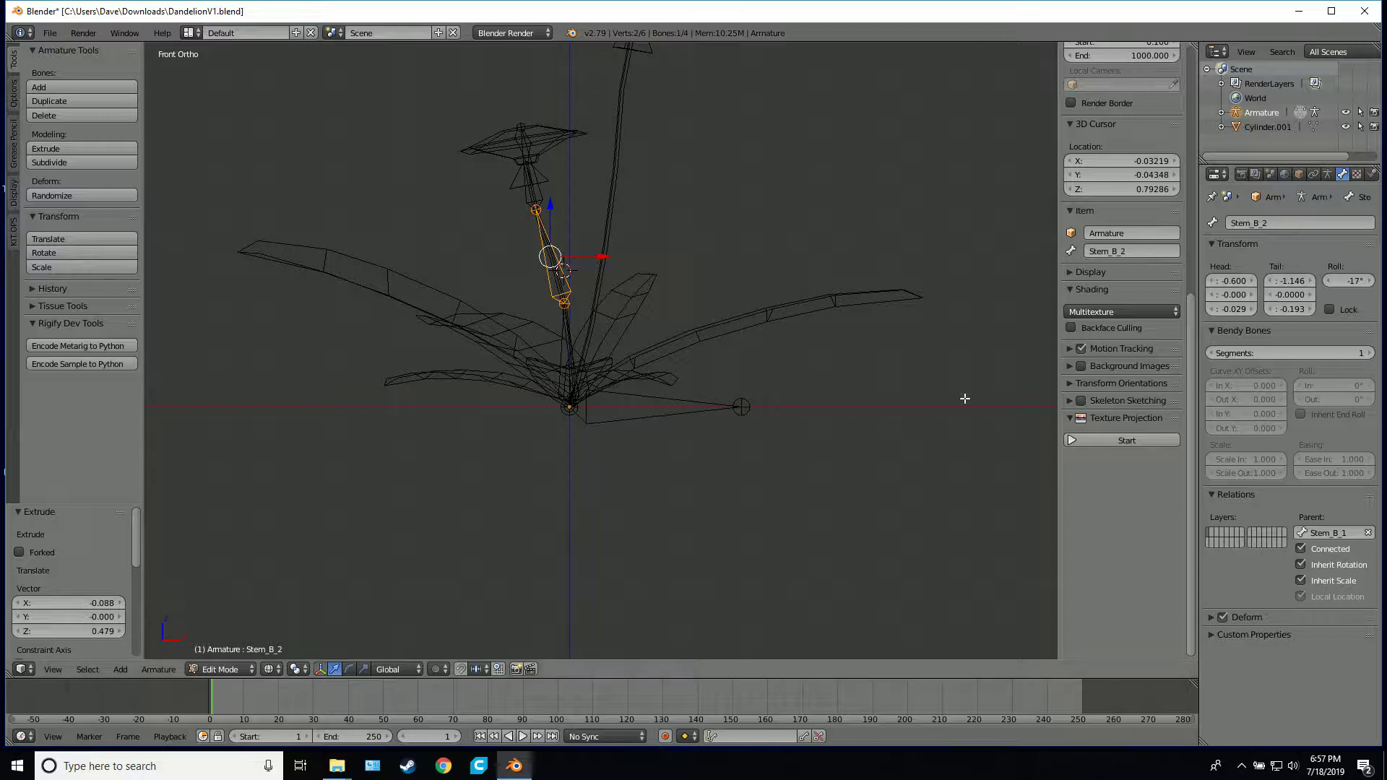
Rename the top bone of the shorter stem as Stem_B_3
right_click(541, 196)
left_click(1264, 221)
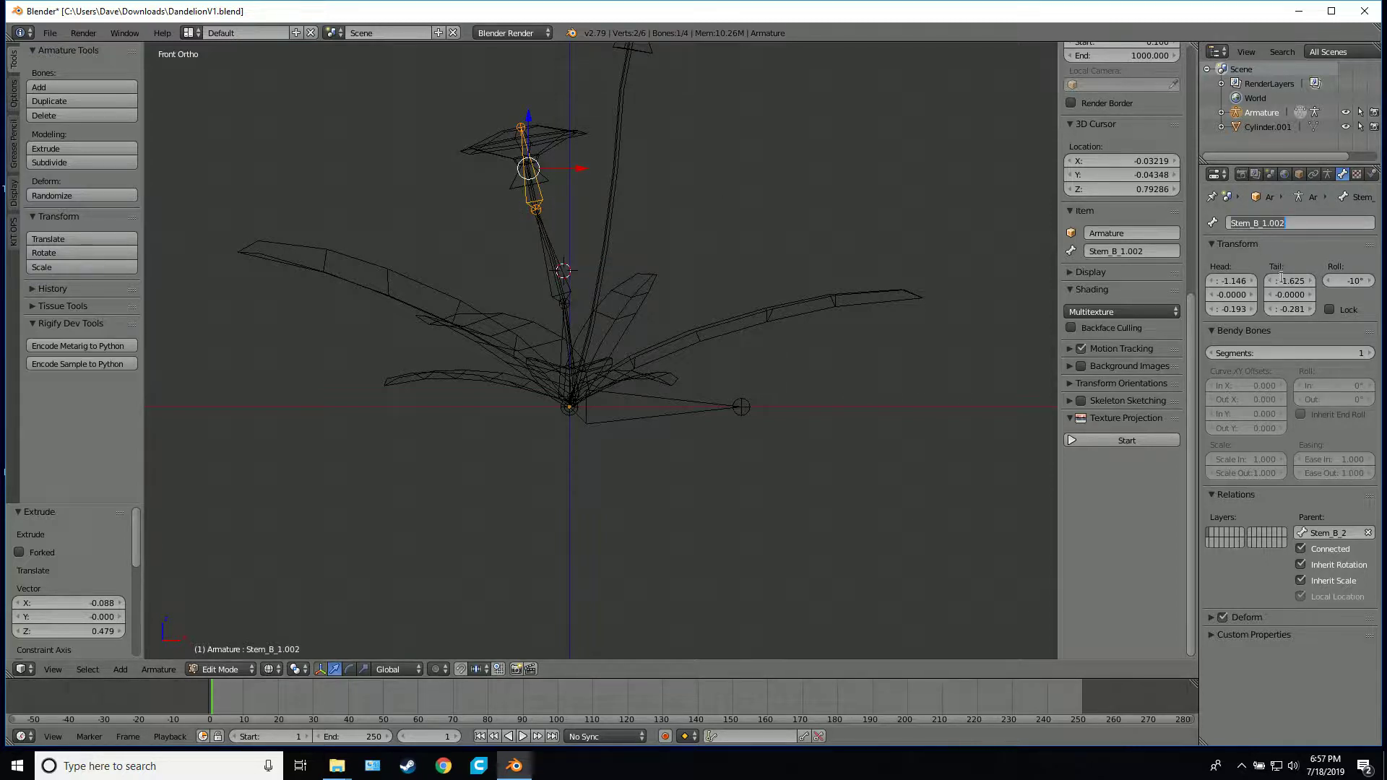
type("Stem_B_")
key("Return")
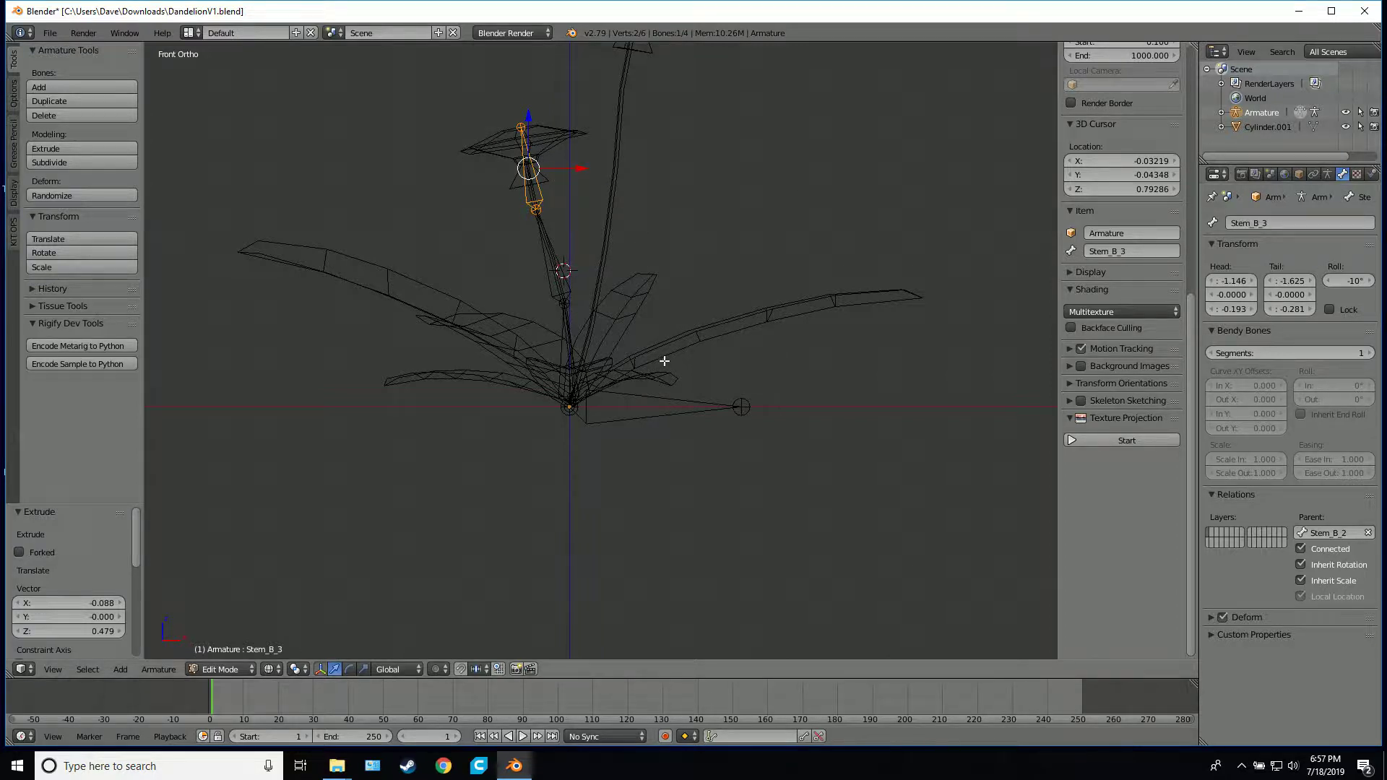
Move the joint between Stem_B_1 and Stem_B_2 about 0.045 units along Y so it sits inside the stem
middle_click_drag(750, 287, 544, 299)
key("KP_7")
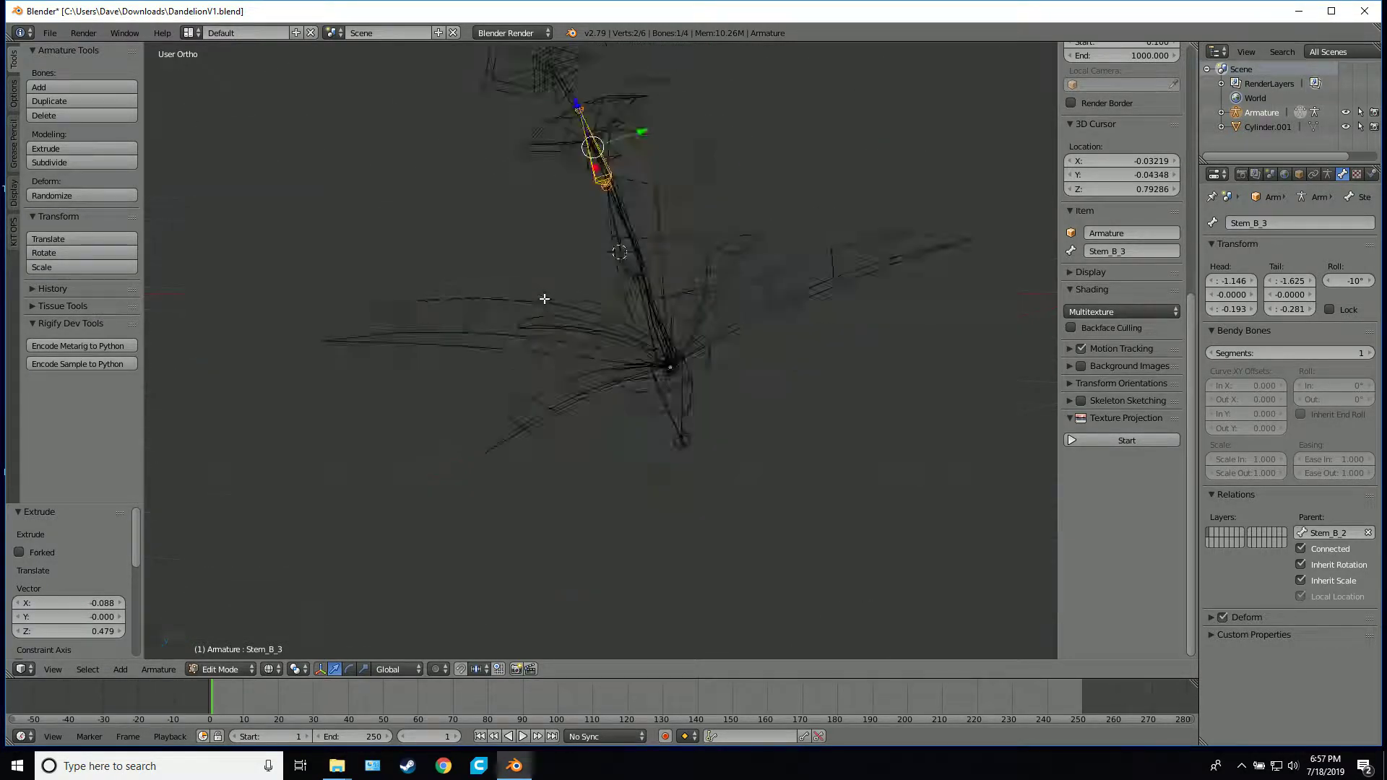
scroll(571, 286, "up", 7)
key("KP_3")
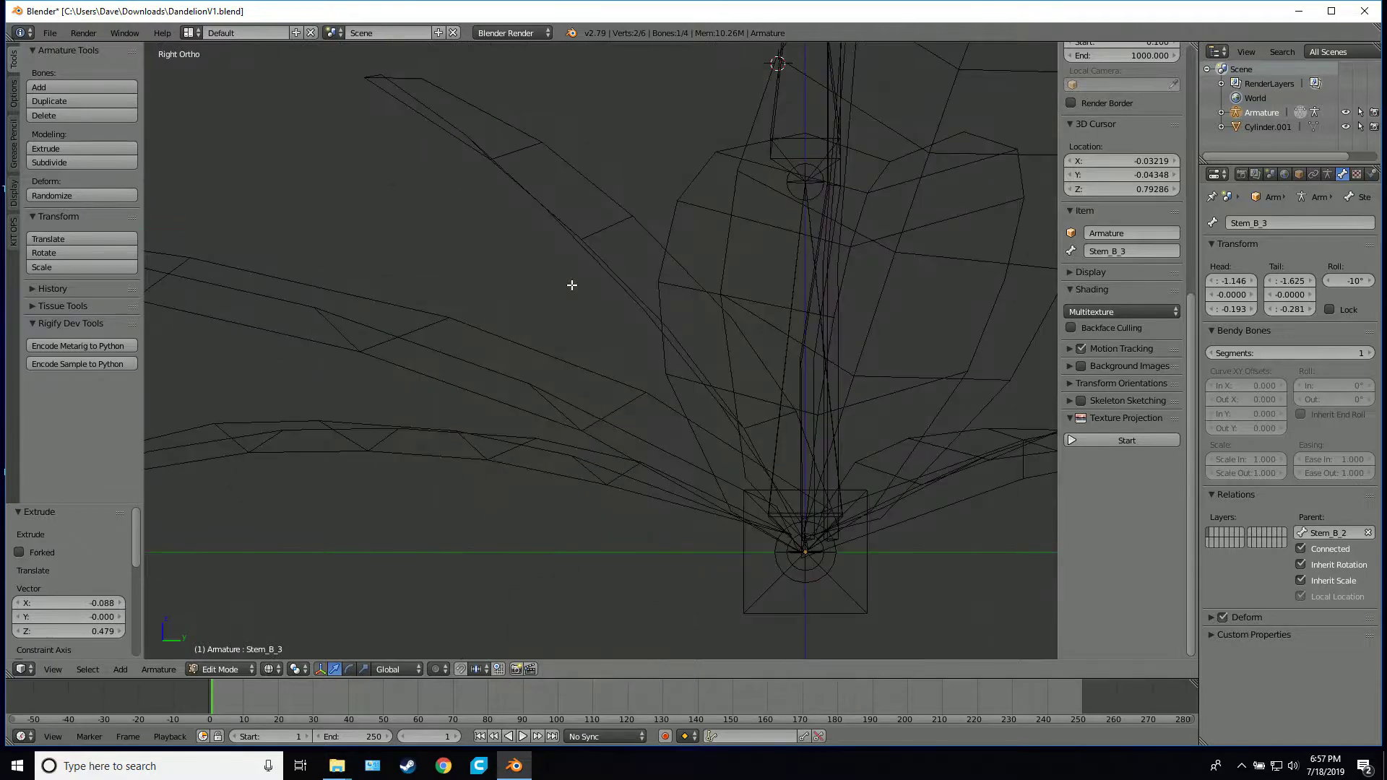
middle_click_drag(571, 285, 688, 418)
left_click(553, 403)
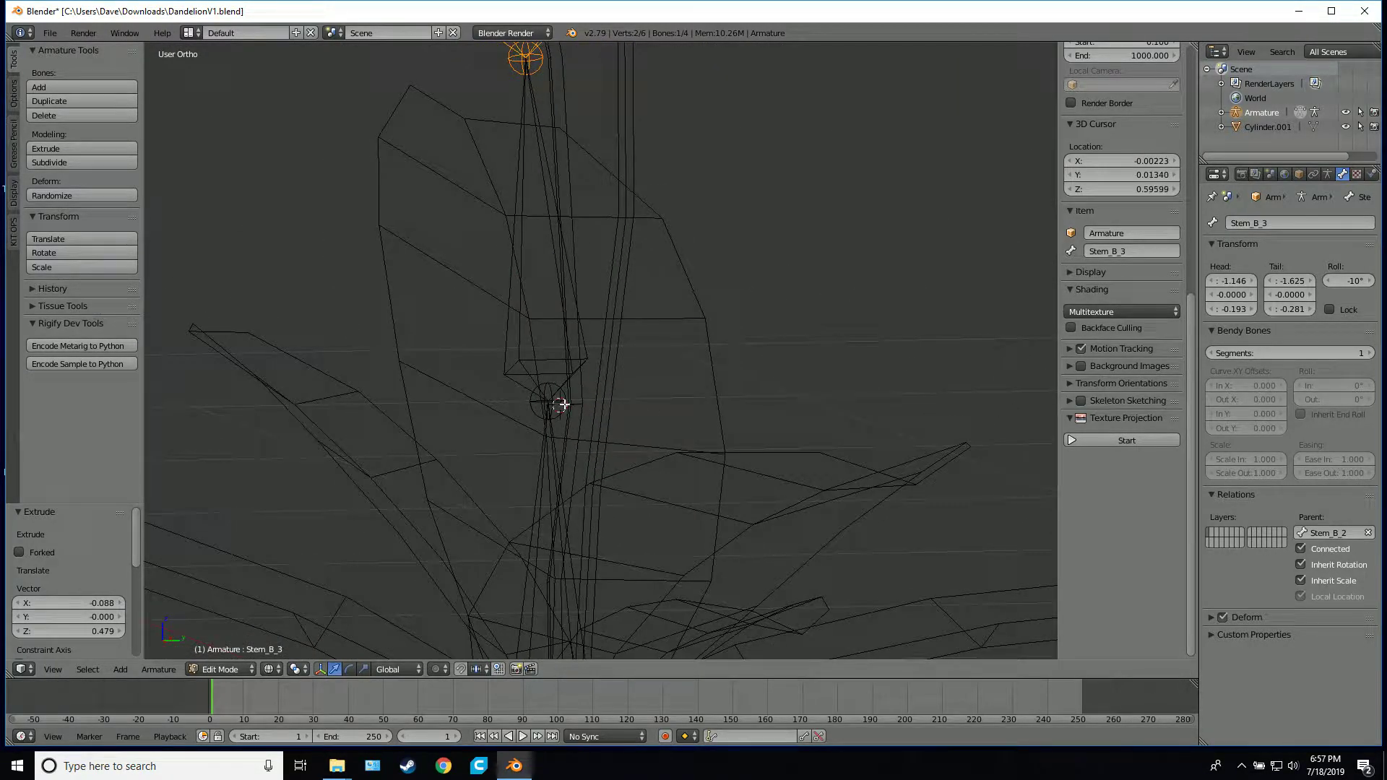
right_click(574, 391)
left_click(902, 161)
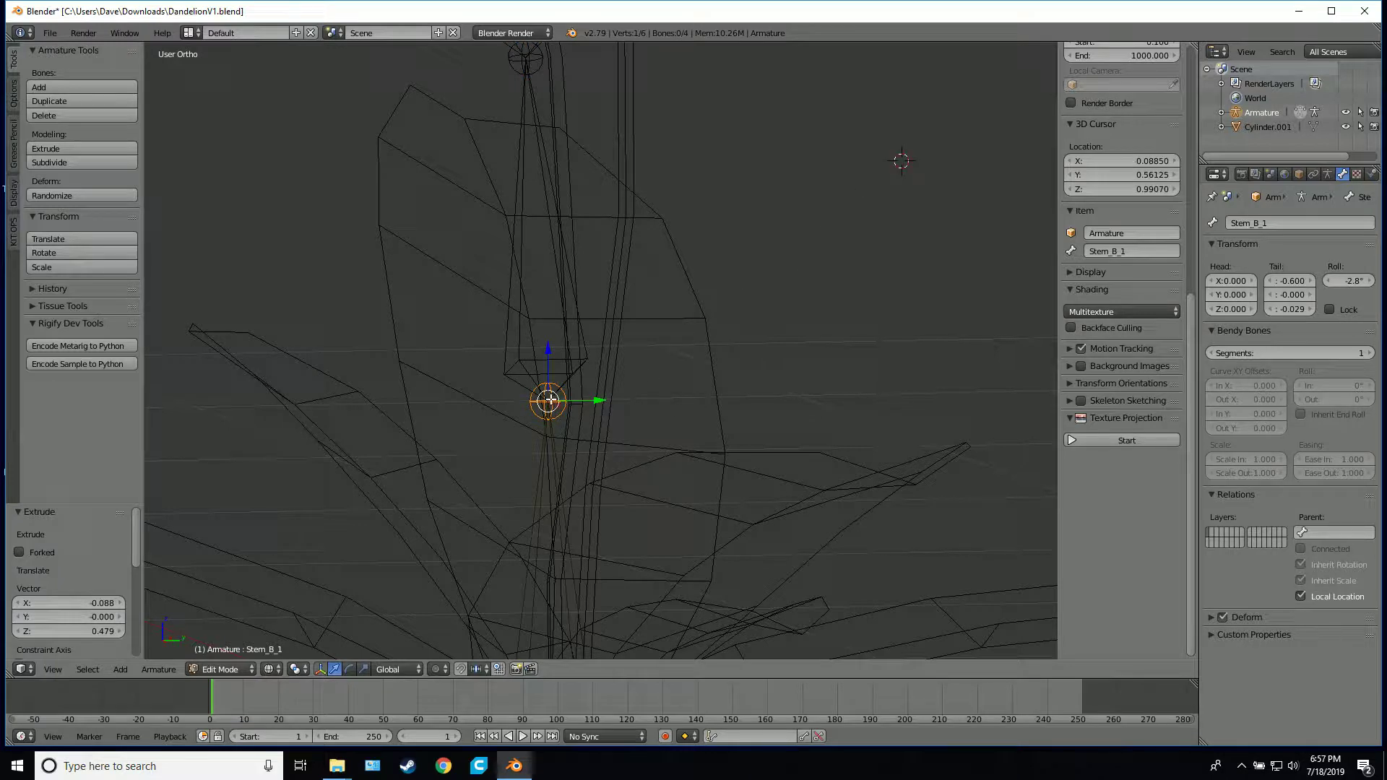
left_click_drag(598, 406, 626, 402)
left_click(626, 402)
scroll(613, 248, "up", 5, "shift")
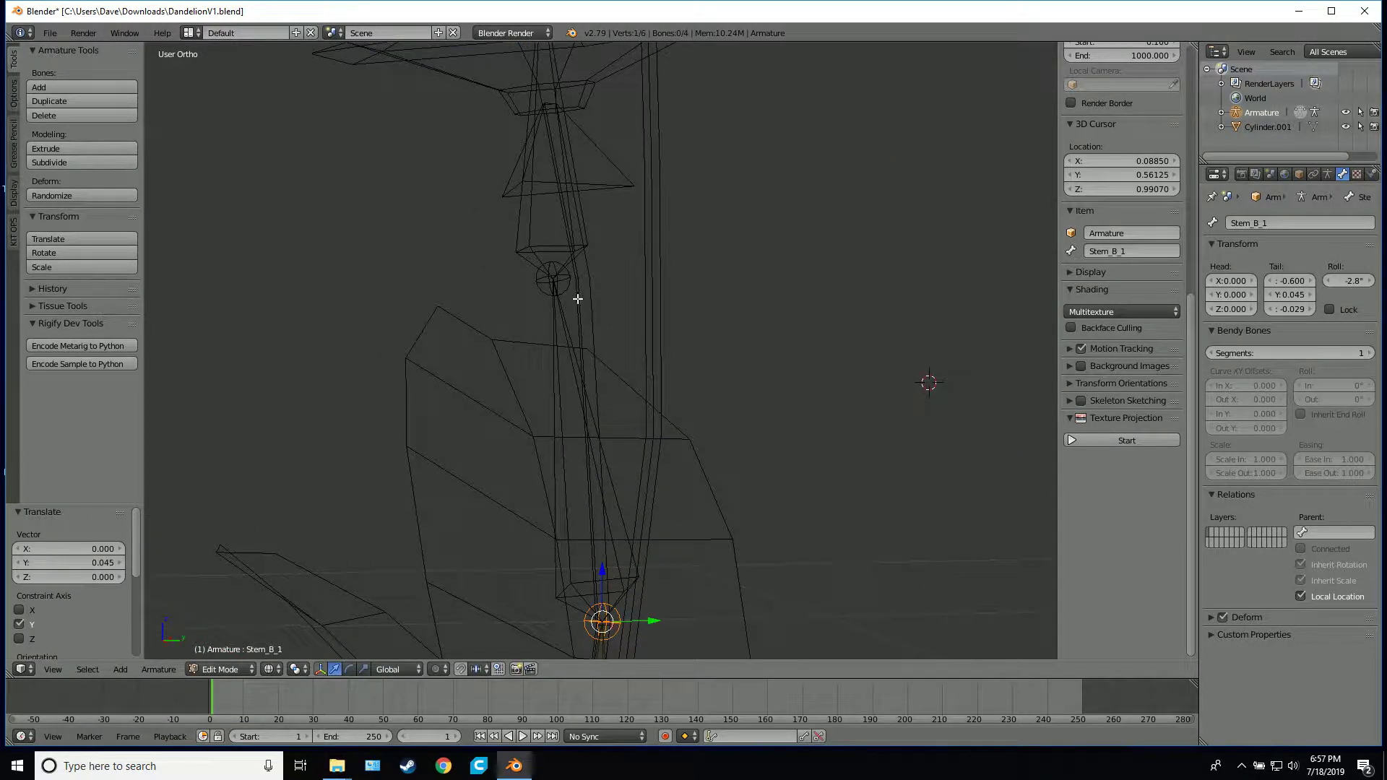
Move the joint between Stem_B_2 and Stem_B_3 about 0.052 units along Y so it sits inside the stem
right_click(566, 279)
key("e")
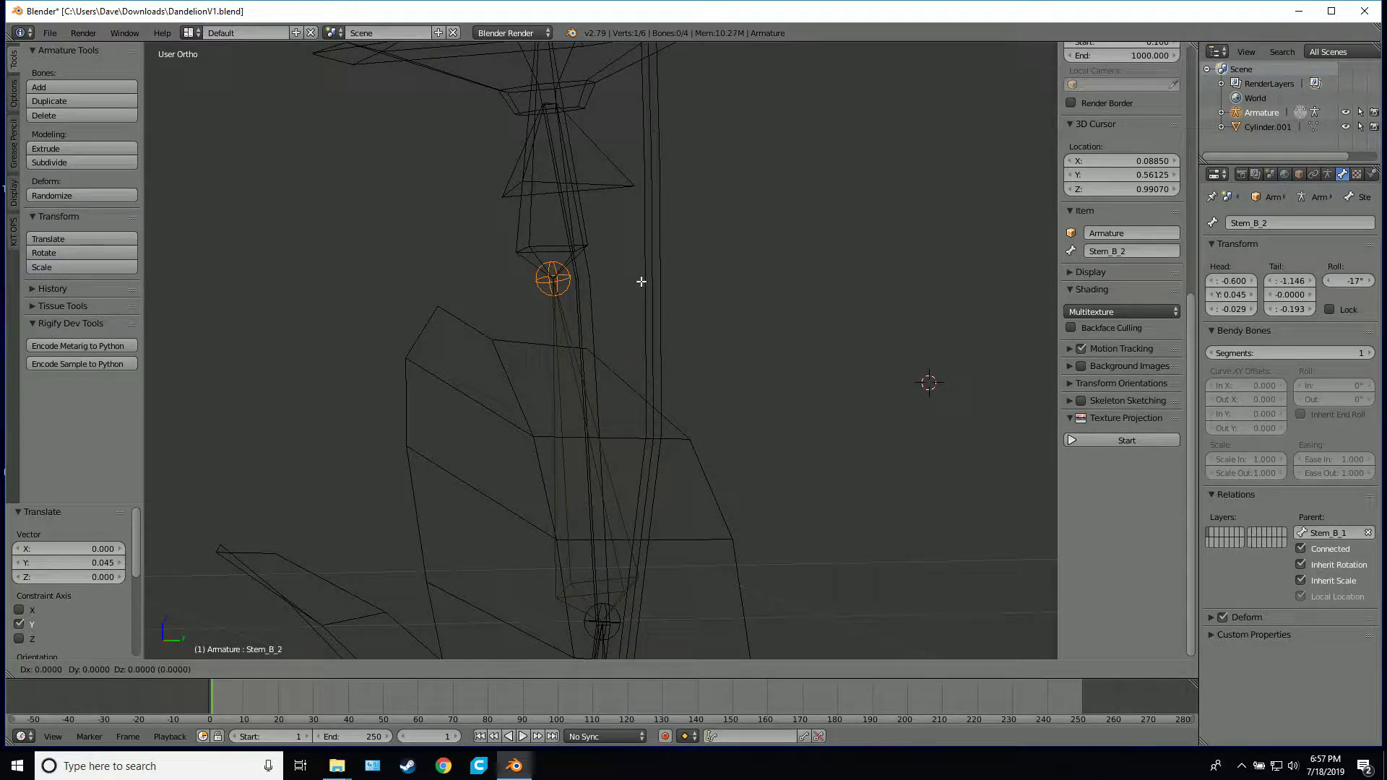
key("y")
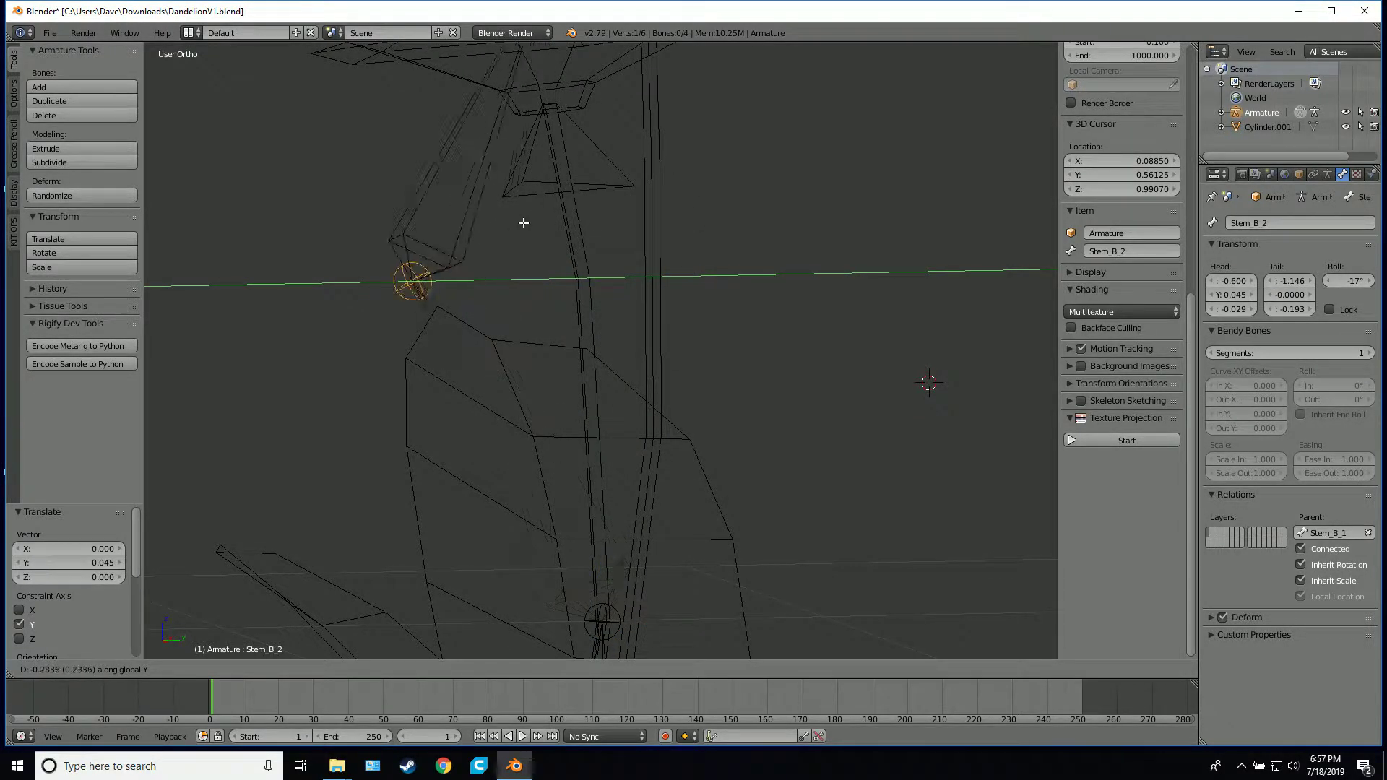
left_click(672, 232)
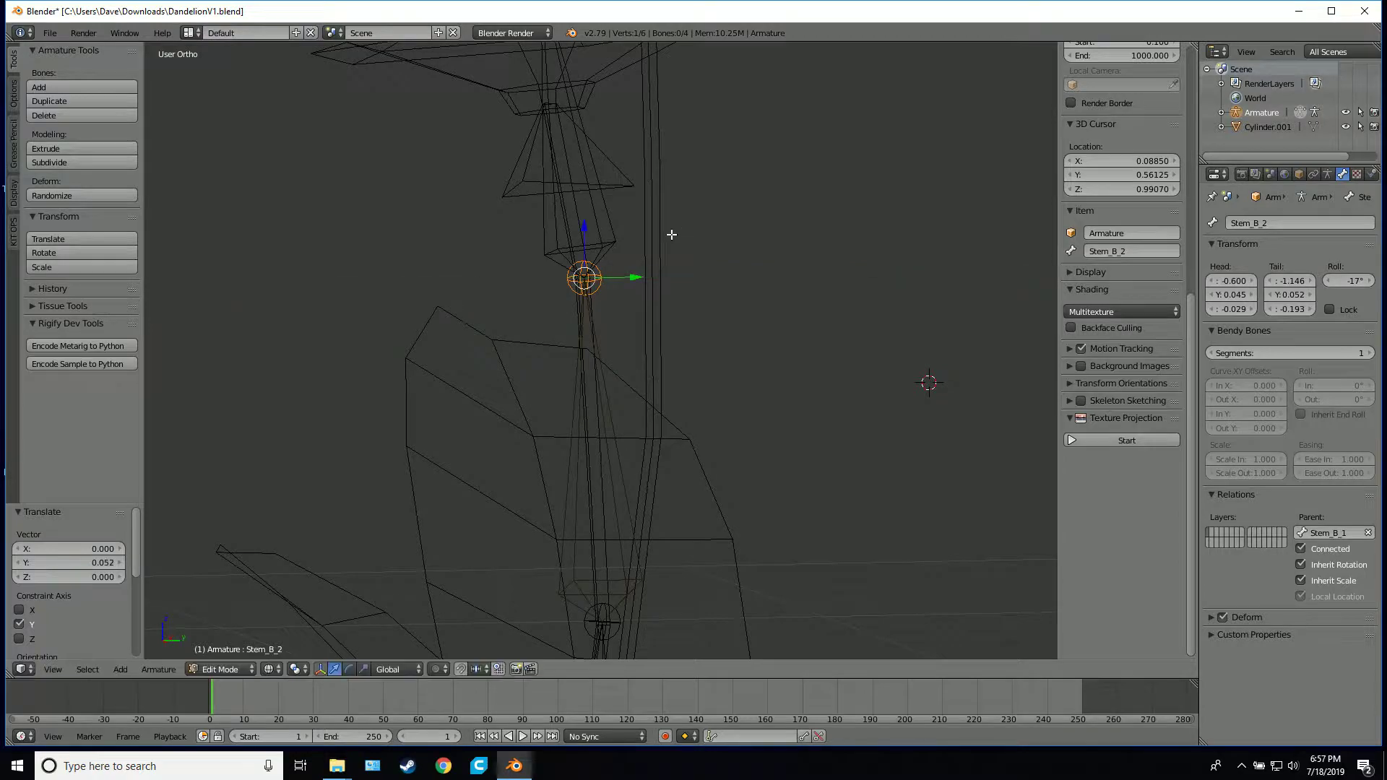
From the root bone's base, extrude three bones up the taller stem to its flower, rising about 0.99, 0.85 and 0.61 units
middle_click_drag(672, 232, 662, 480)
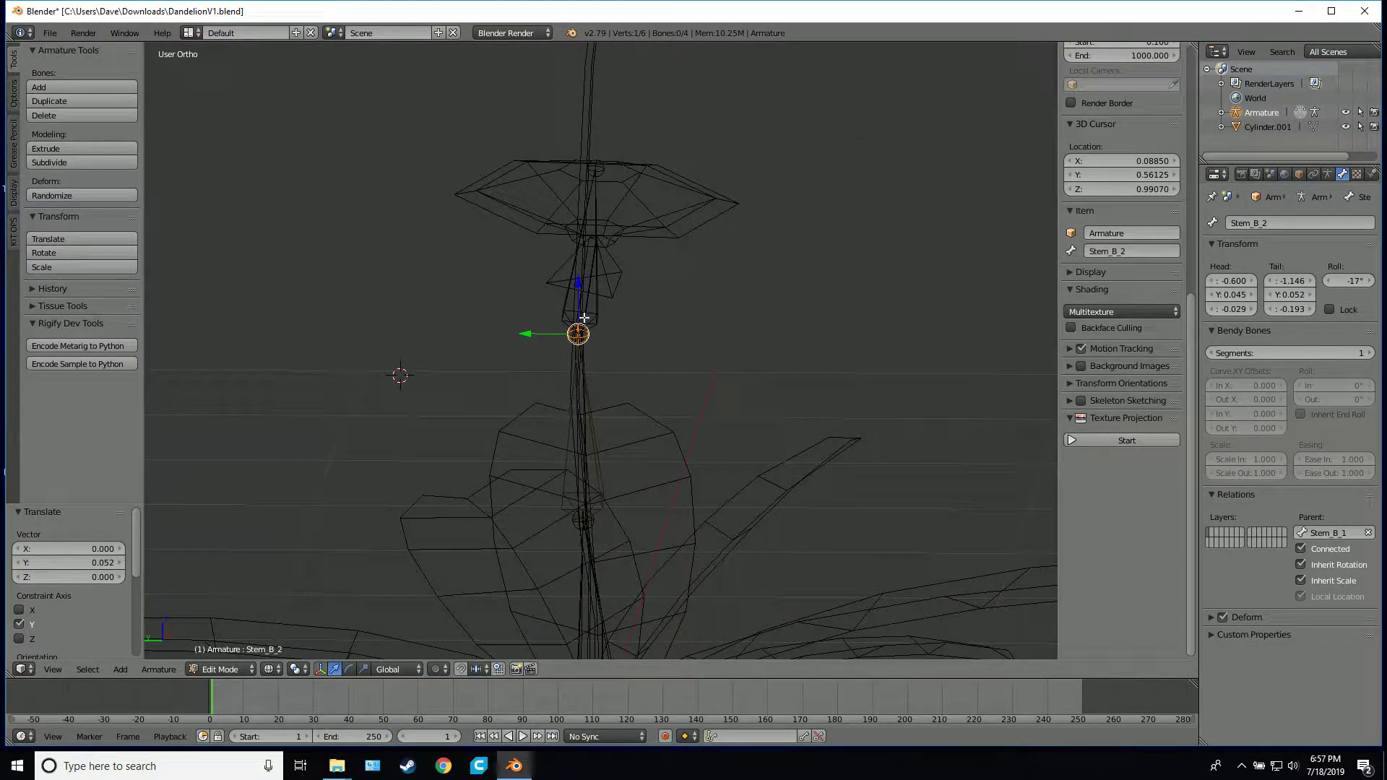
middle_click_drag(584, 318, 616, 510)
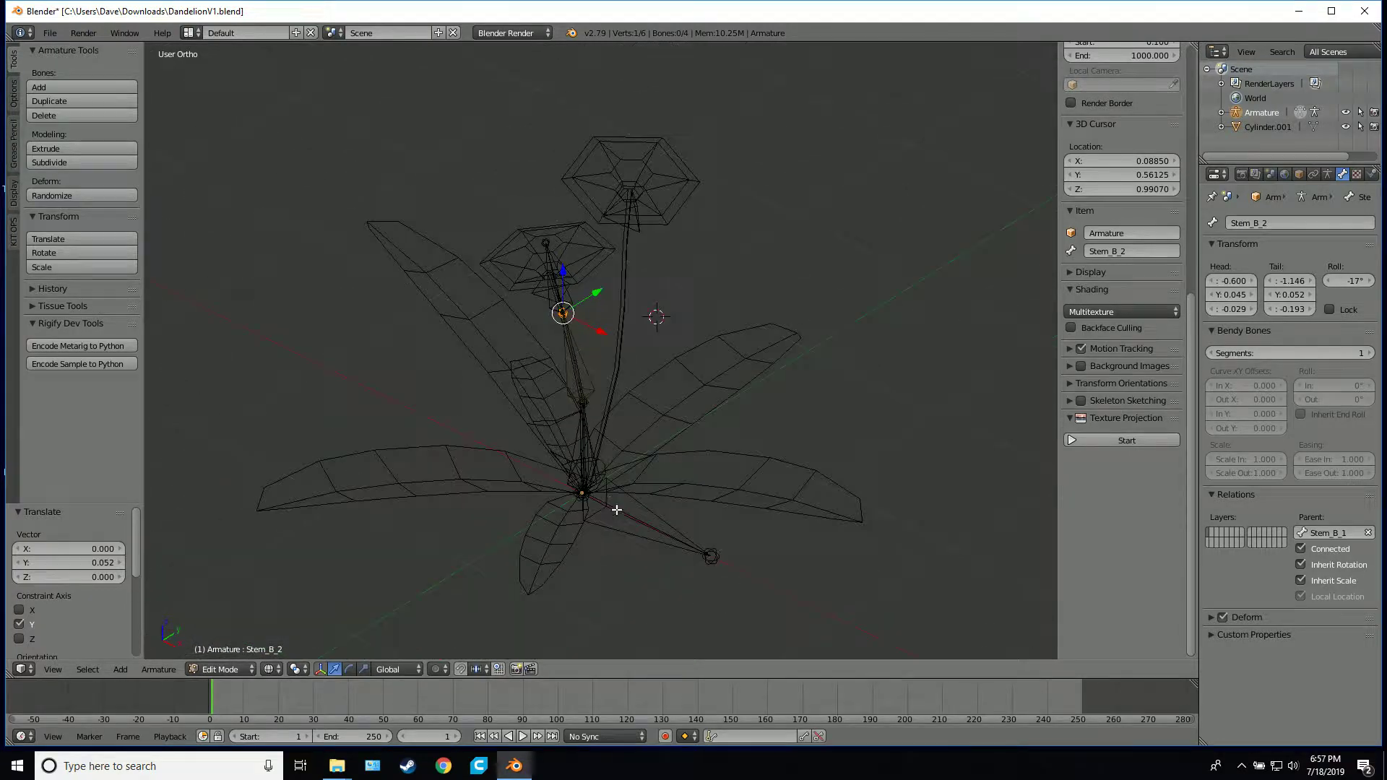
right_click(577, 494)
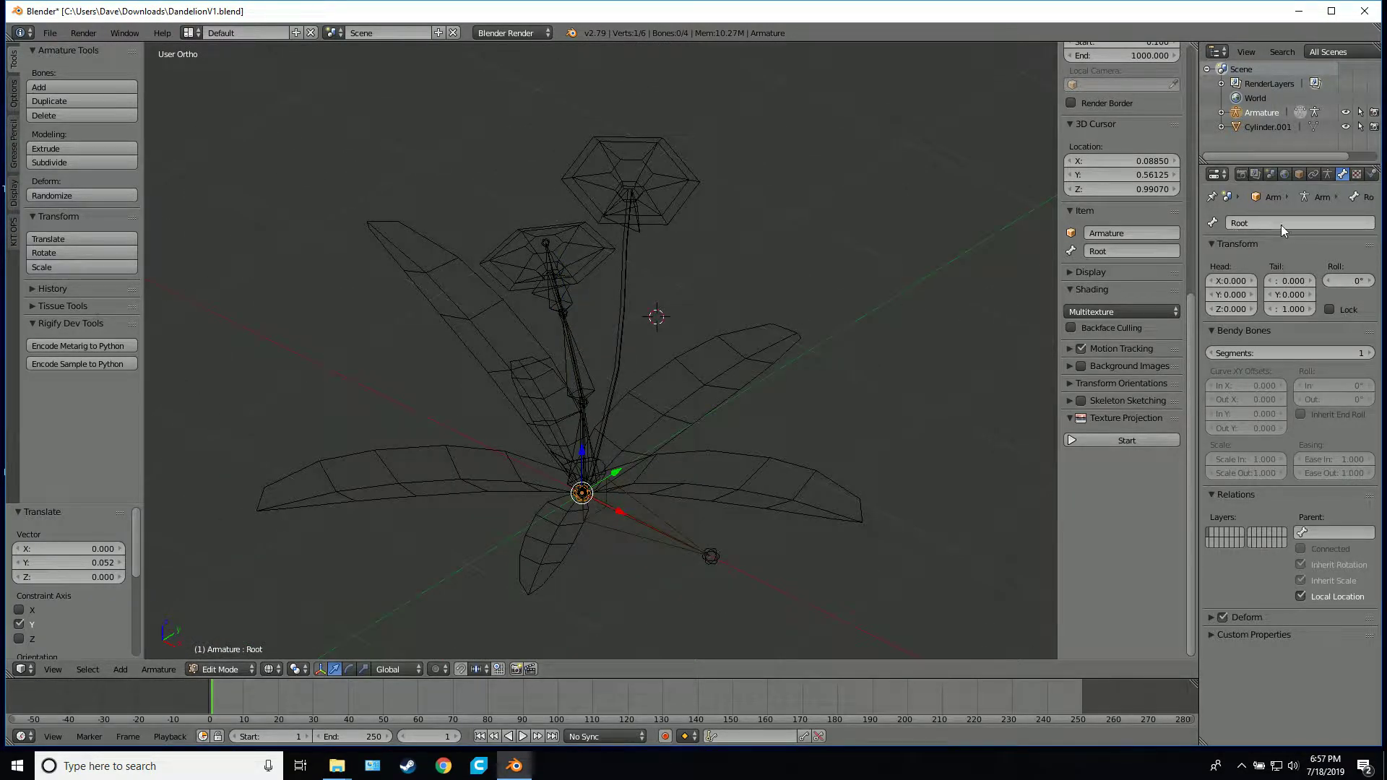
middle_click_drag(622, 491, 621, 488)
key("KP_1")
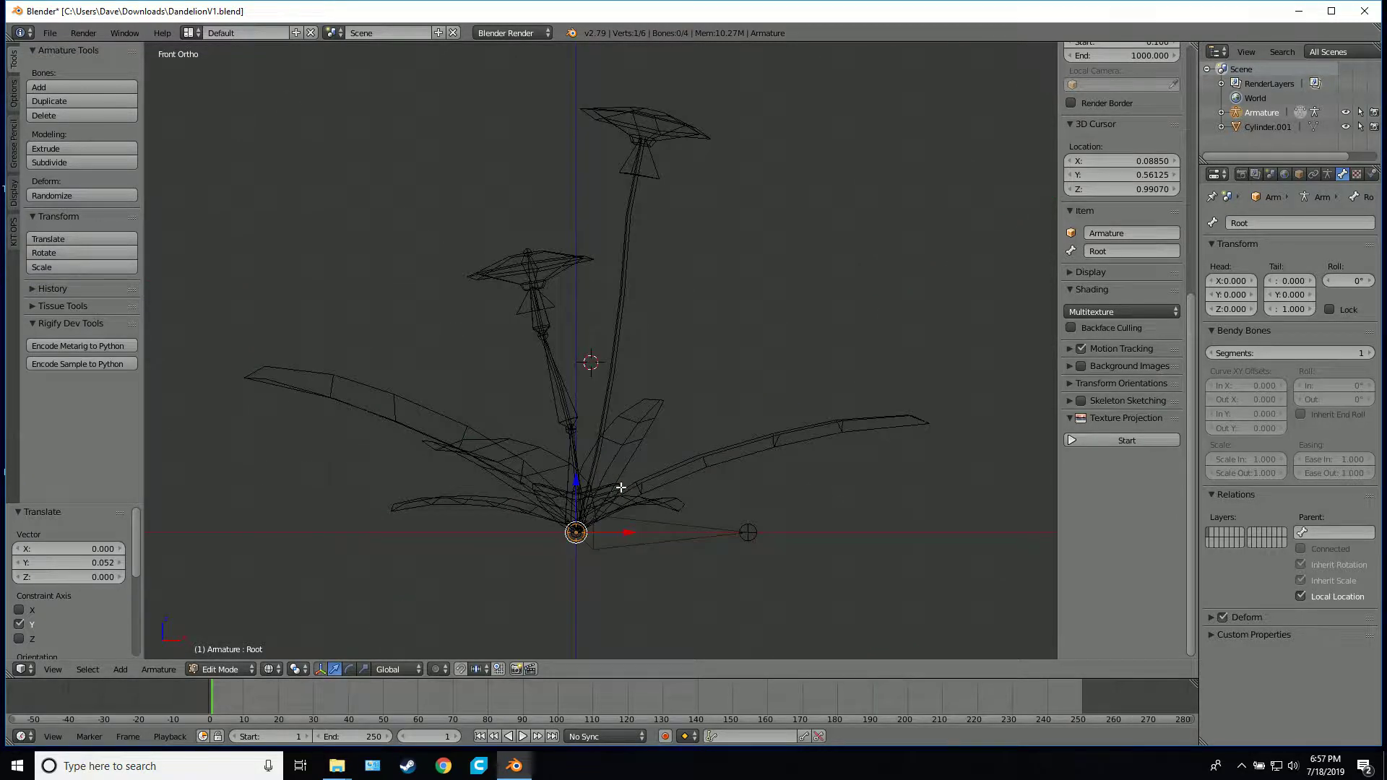
key("shift+d")
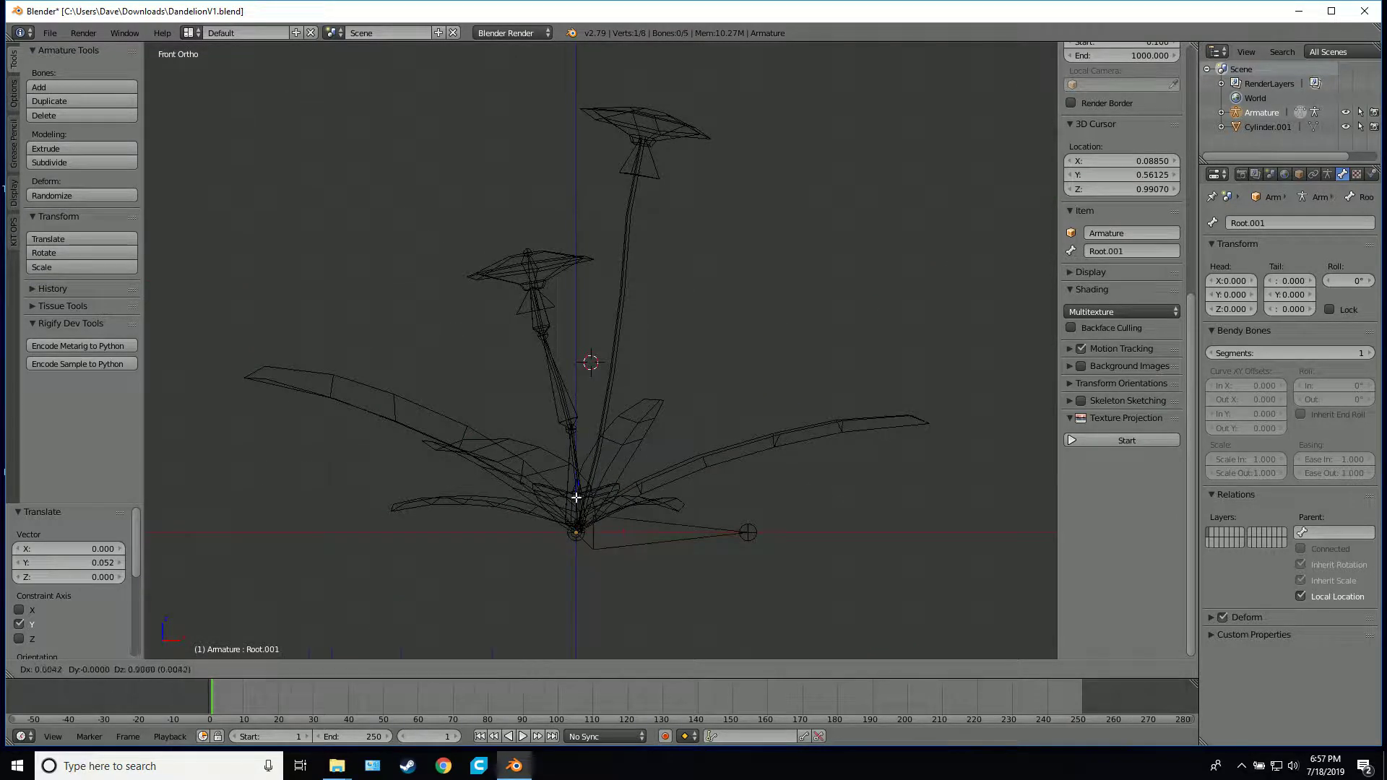
left_click(612, 329)
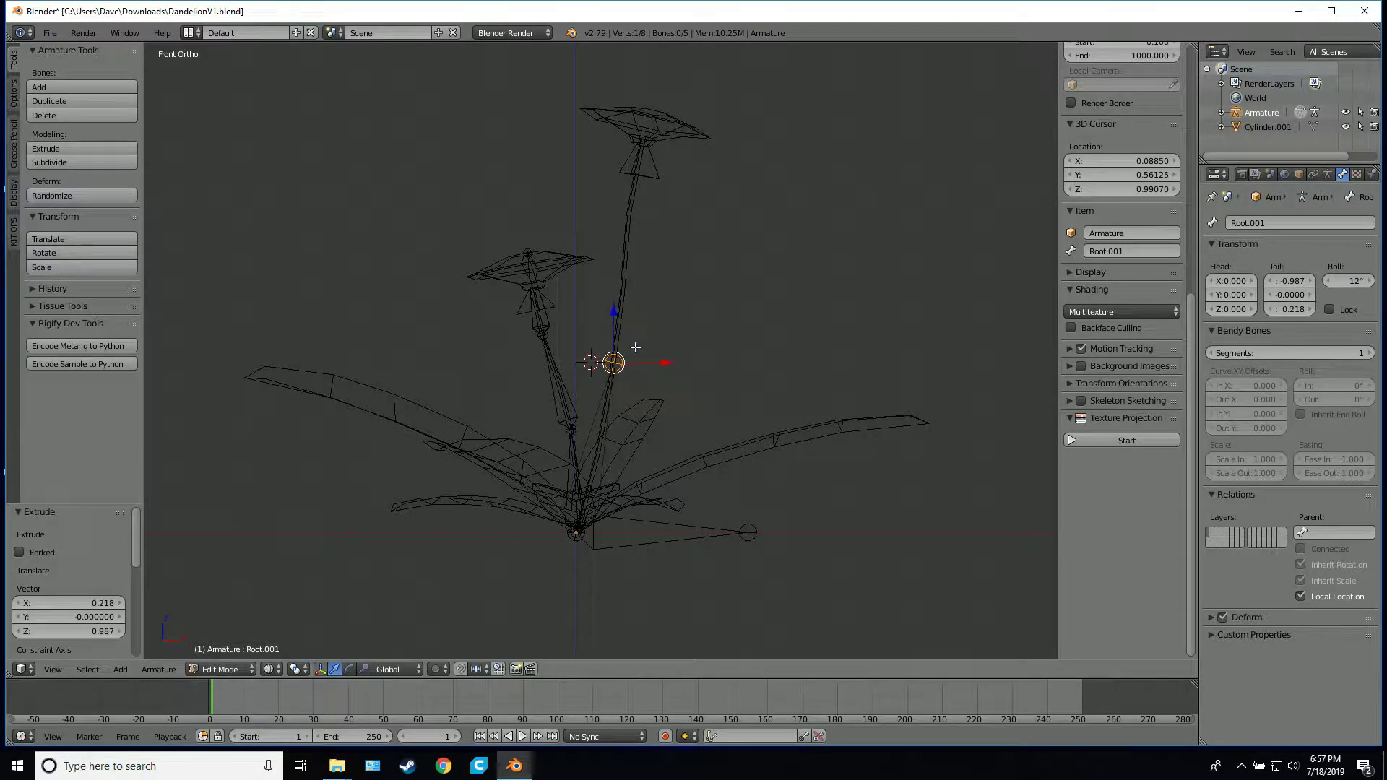
key("e")
left_click(635, 206)
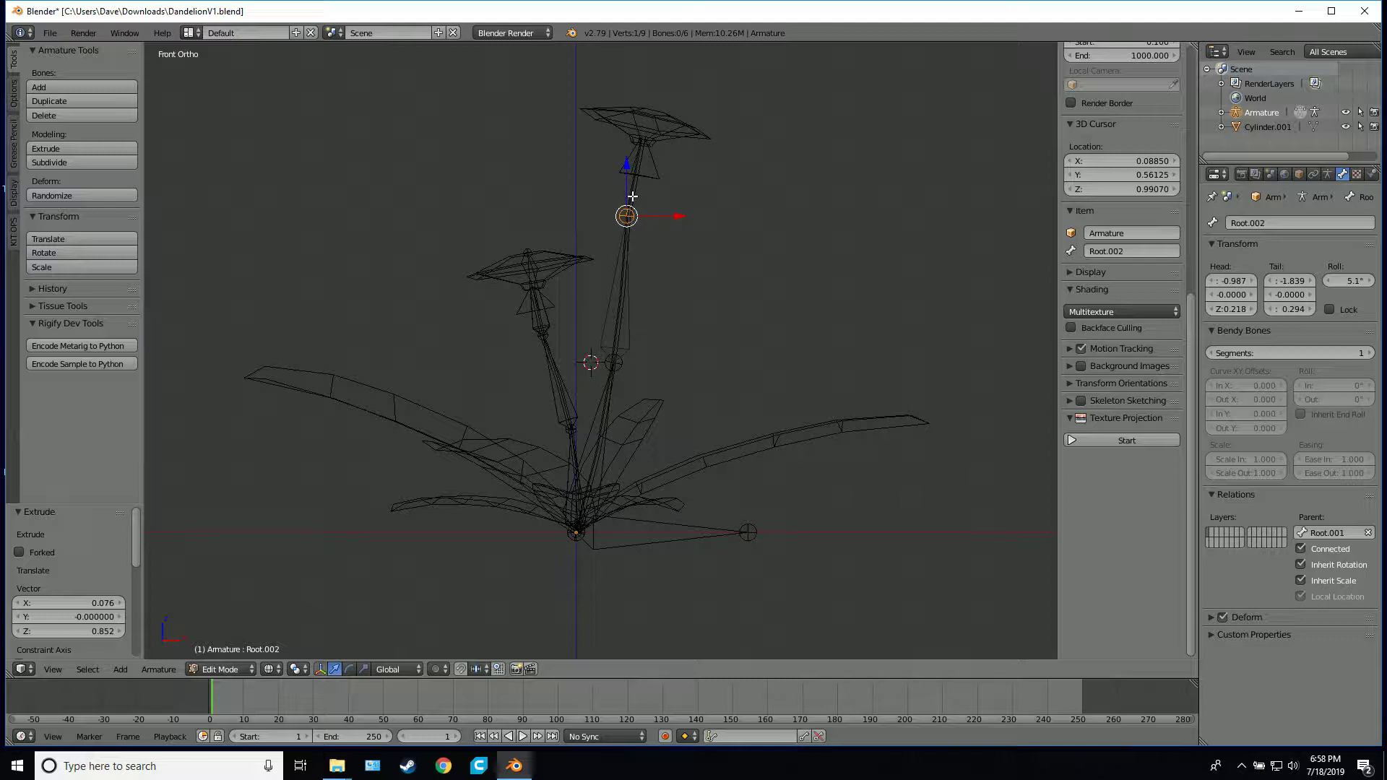
key("e")
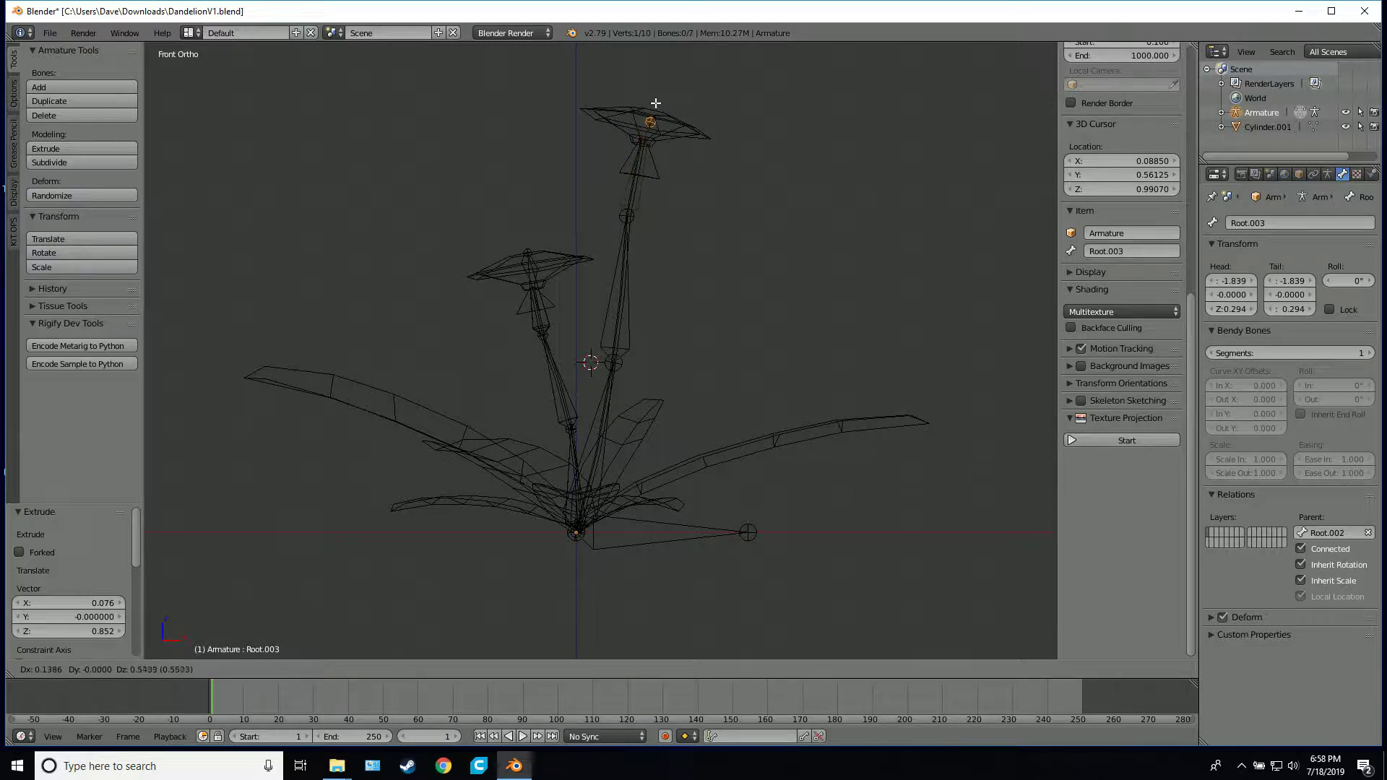
left_click(656, 94)
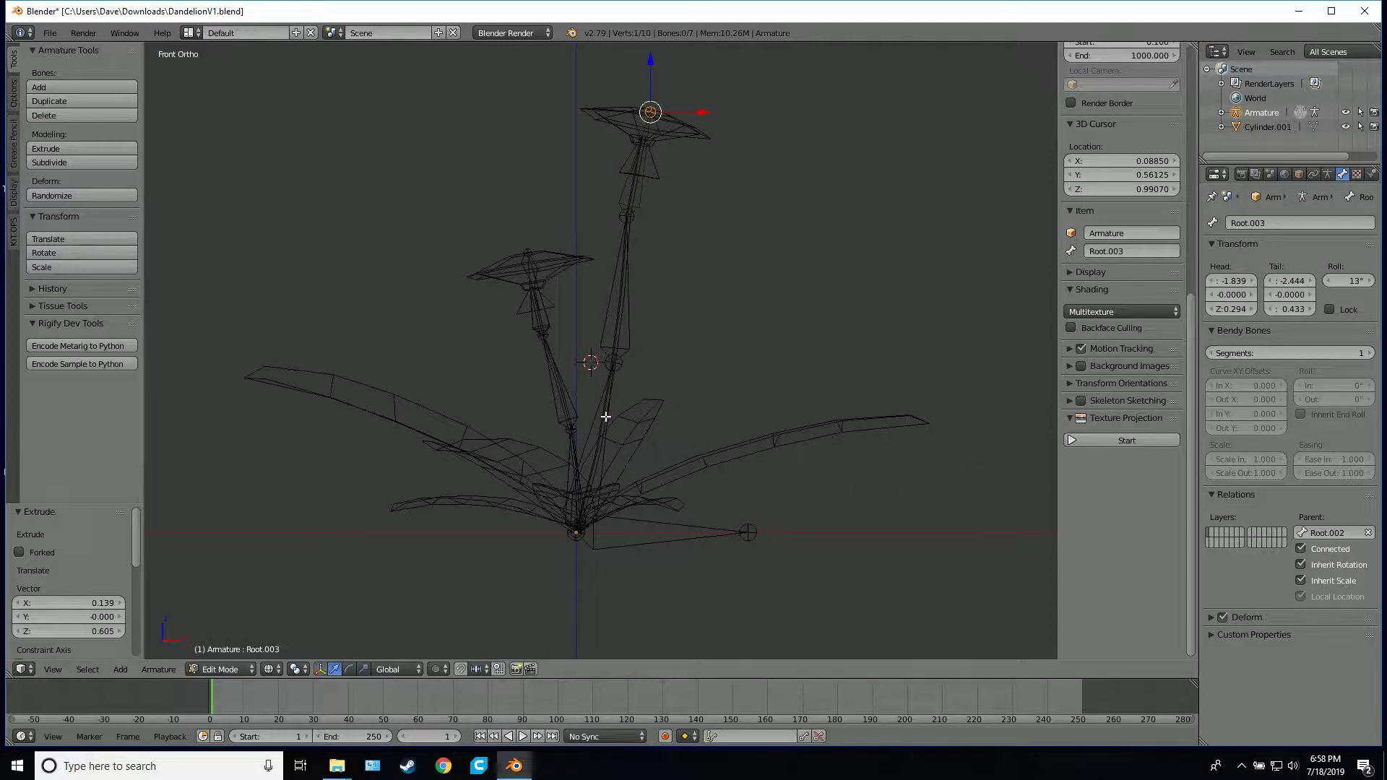
Rename the lowest bone of the taller stem as Stem_A_1
right_click(605, 417)
left_click(1256, 224)
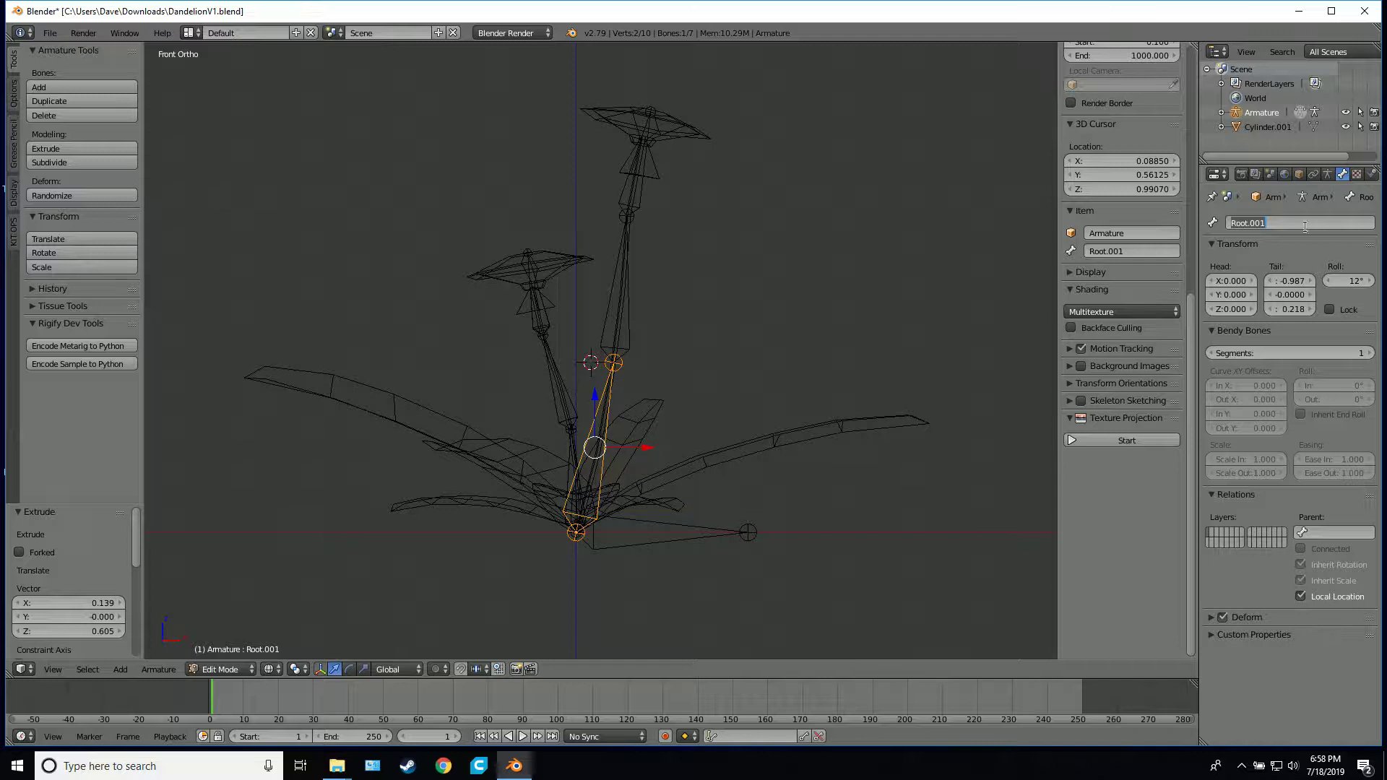
type("Stem_1")
key("shift+Home")
key("ctrl+c")
key("Return")
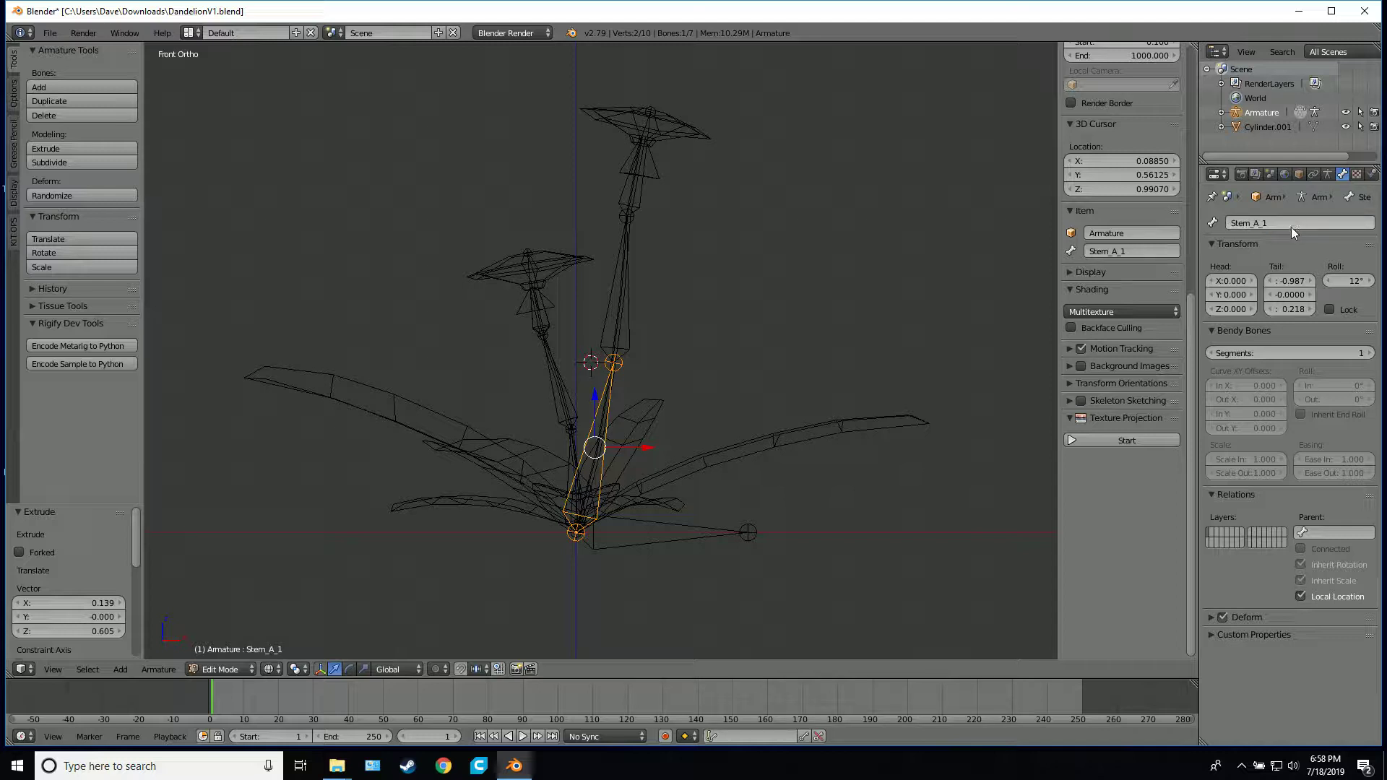
Rename the middle bone of the taller stem as Stem_A_2
right_click(628, 315)
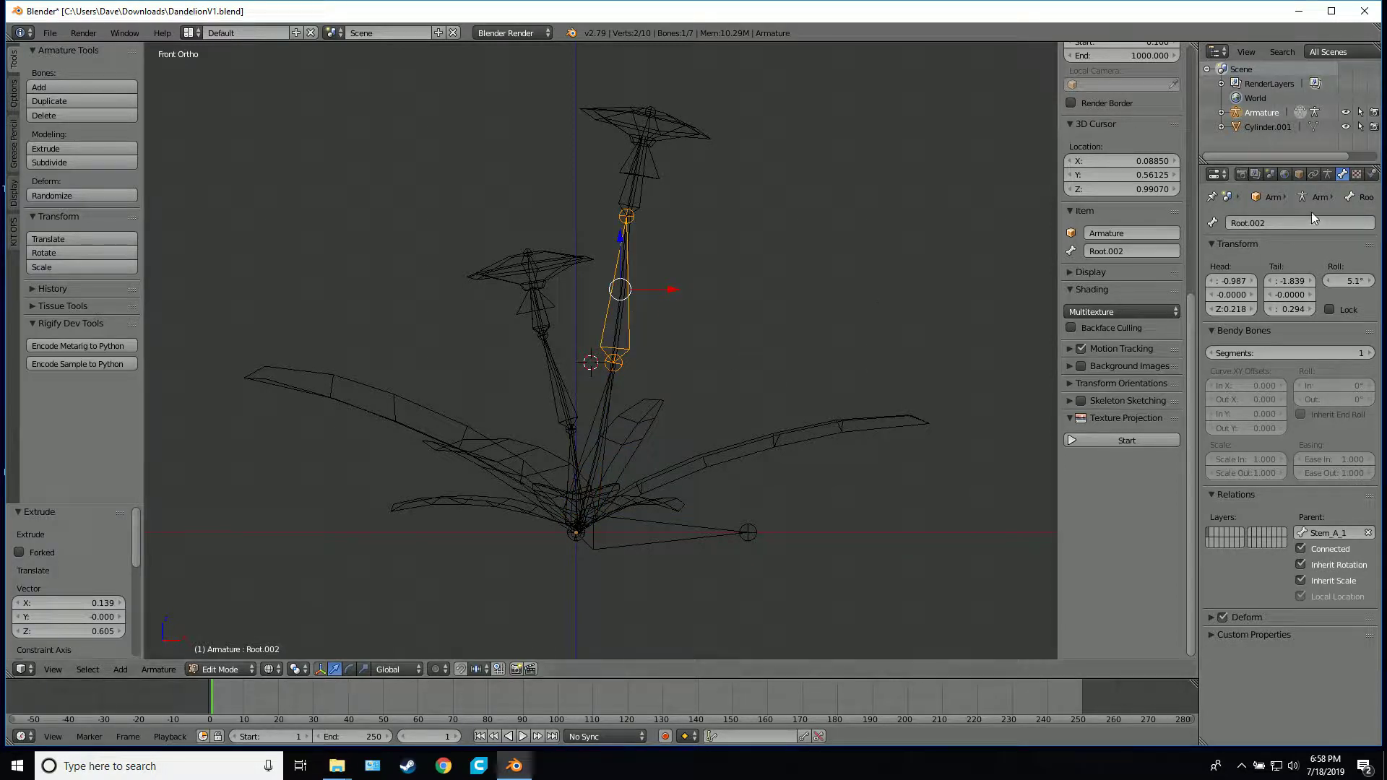
left_click(1261, 222)
key("ctrl+v")
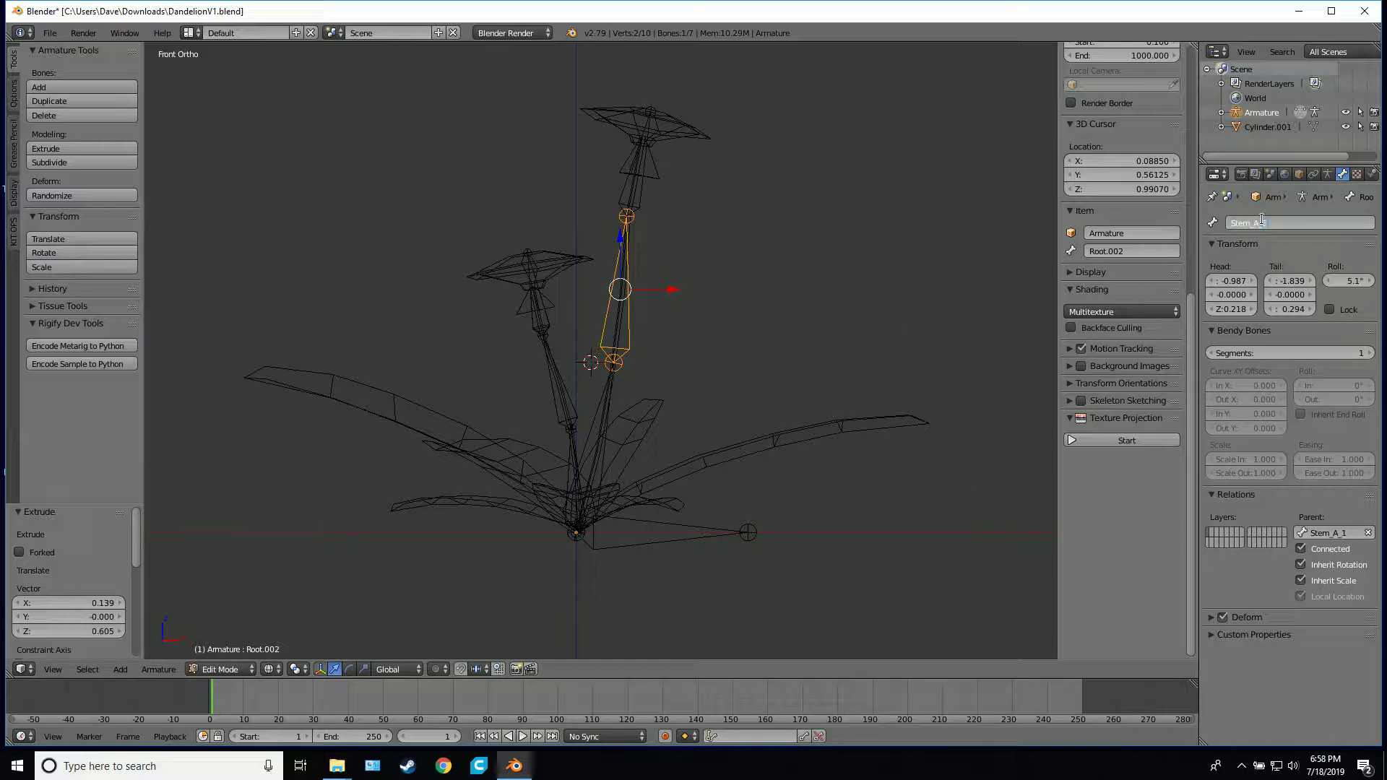
type("_2")
key("Return")
Rename the top bone of the taller stem as Stem_A_3
right_click(631, 189)
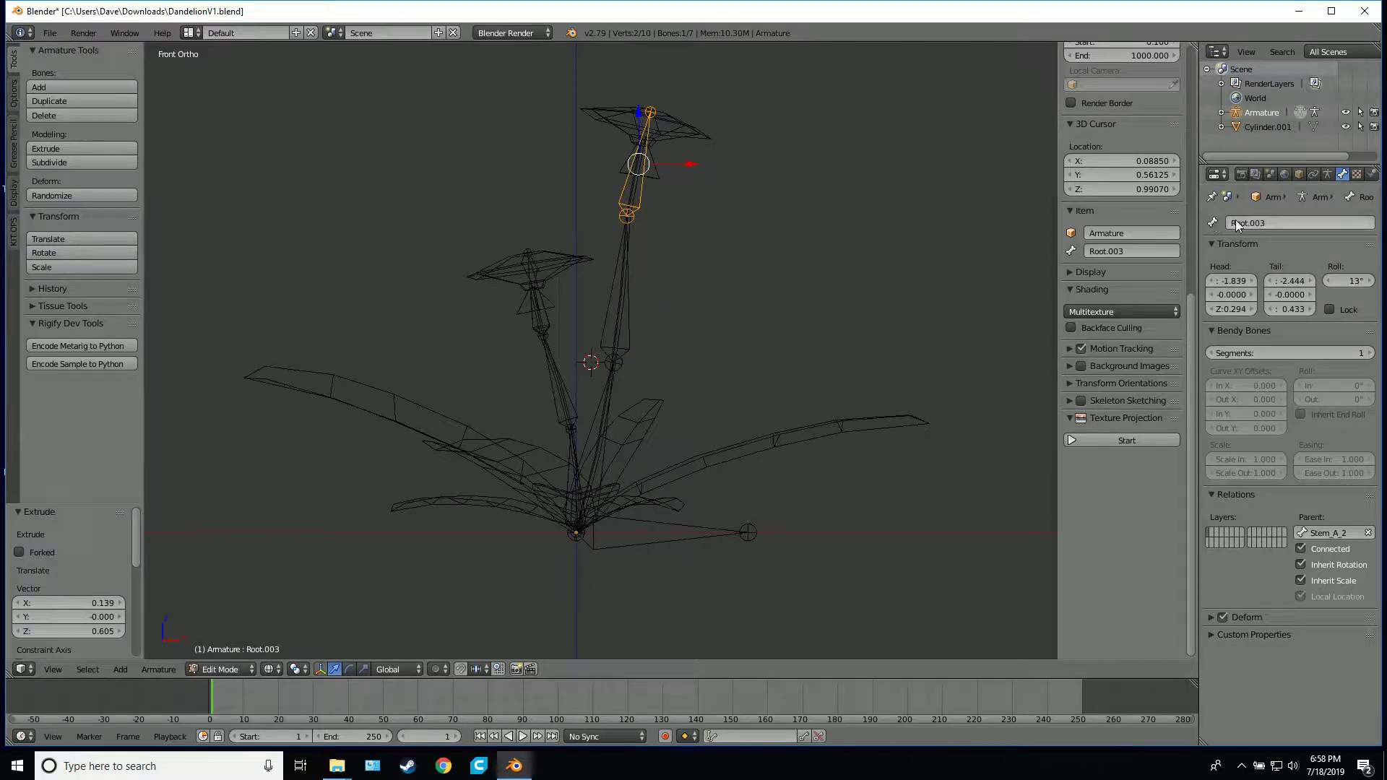
left_click(1258, 222)
key("ctrl+v")
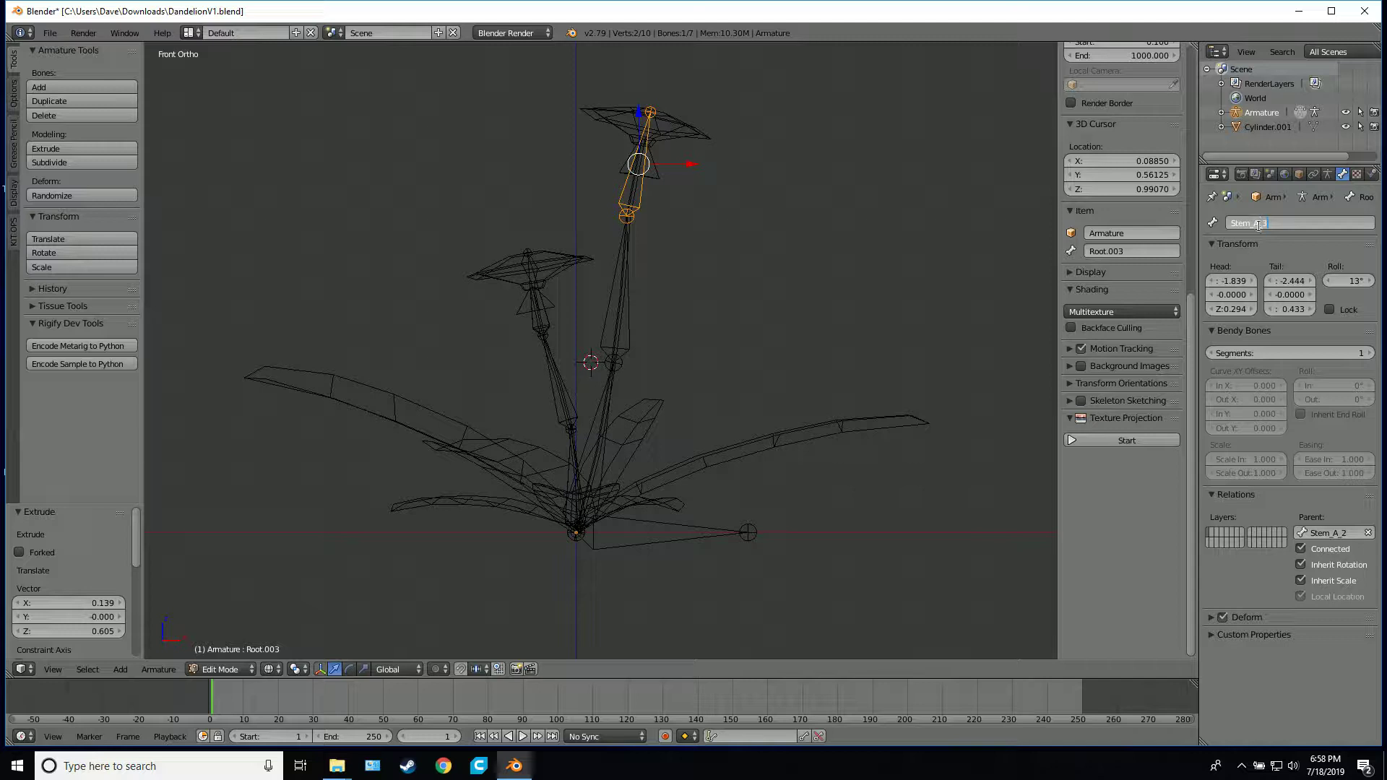
type("_3")
key("Return")
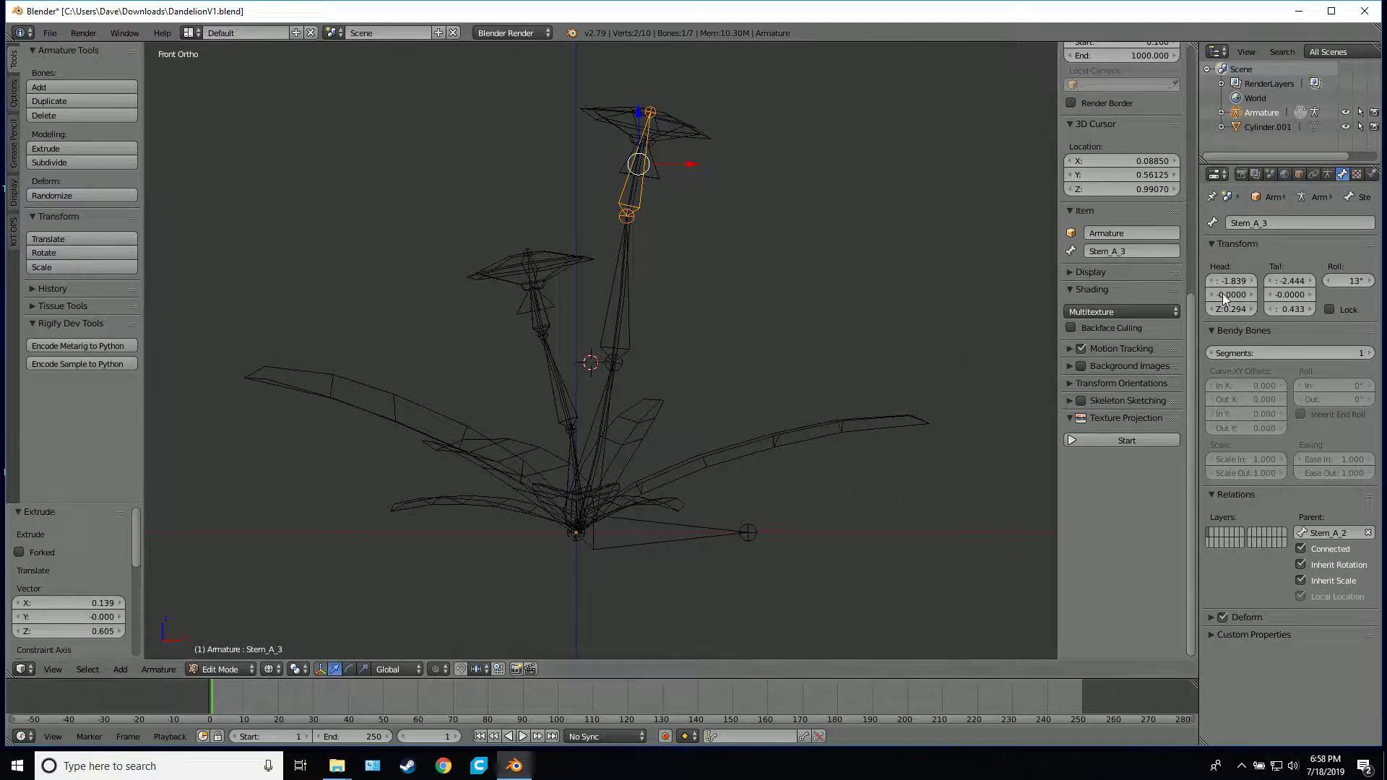
Move the joint between Stem_A_1 and Stem_A_2 about 0.074 units along Y so it sits inside the taller stem
middle_click_drag(660, 521, 617, 505, "shift")
scroll(675, 530, "up", 6)
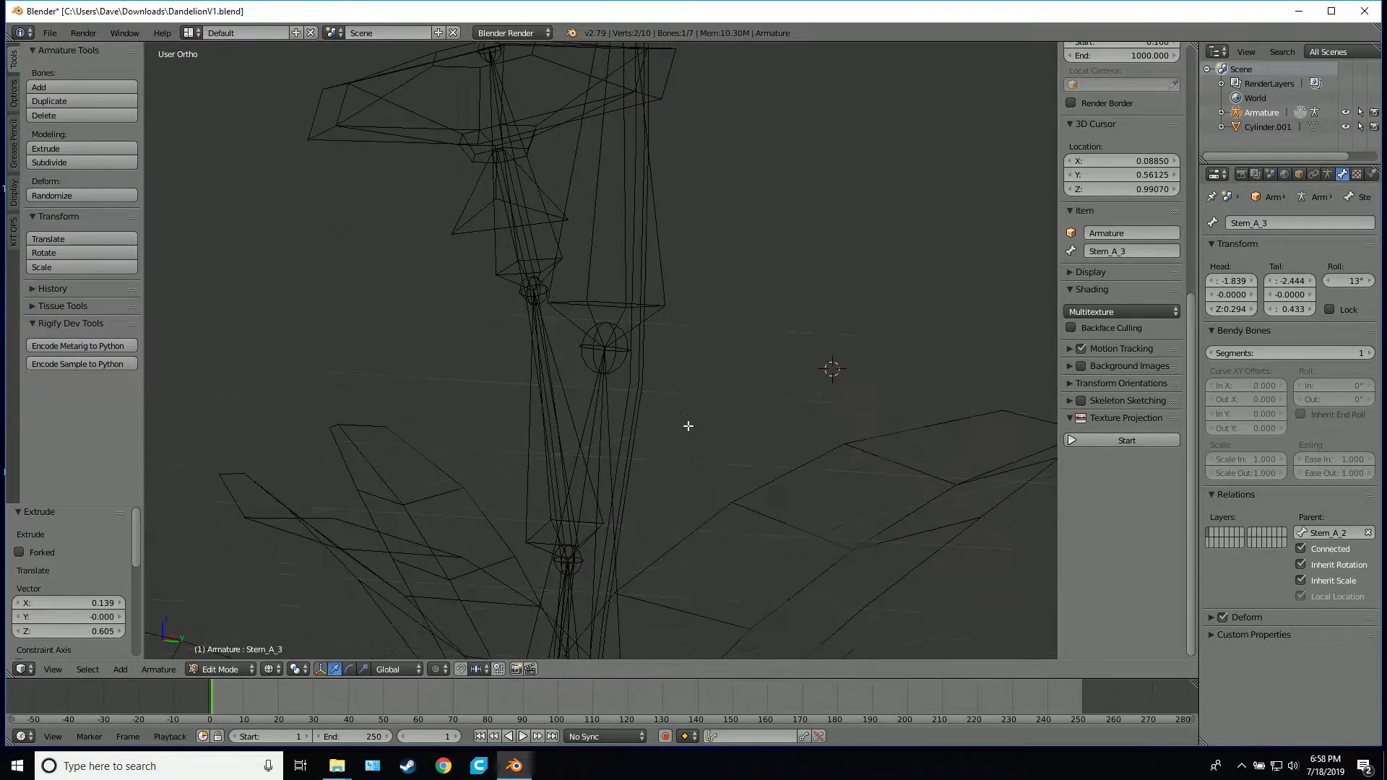
middle_click_drag(688, 426, 607, 366)
right_click(605, 365)
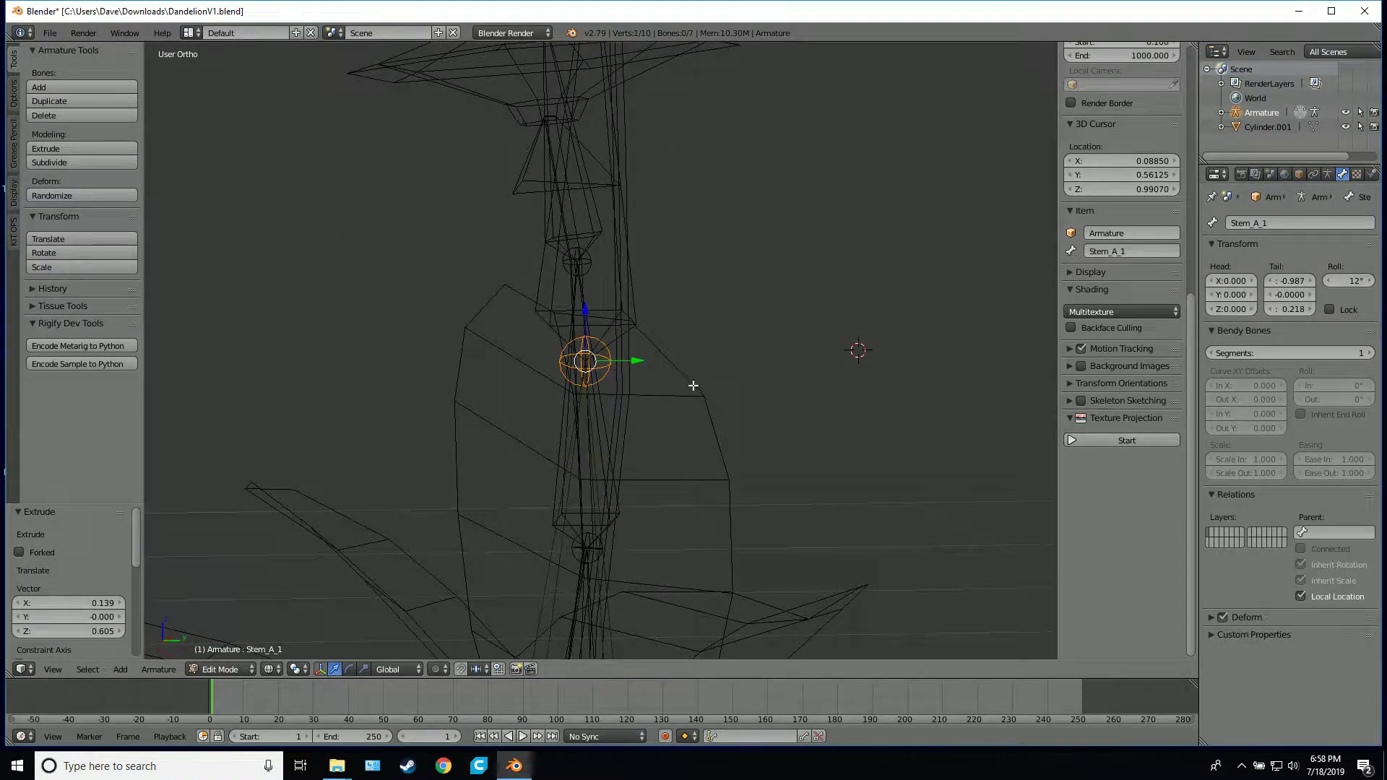
key("g")
key("y")
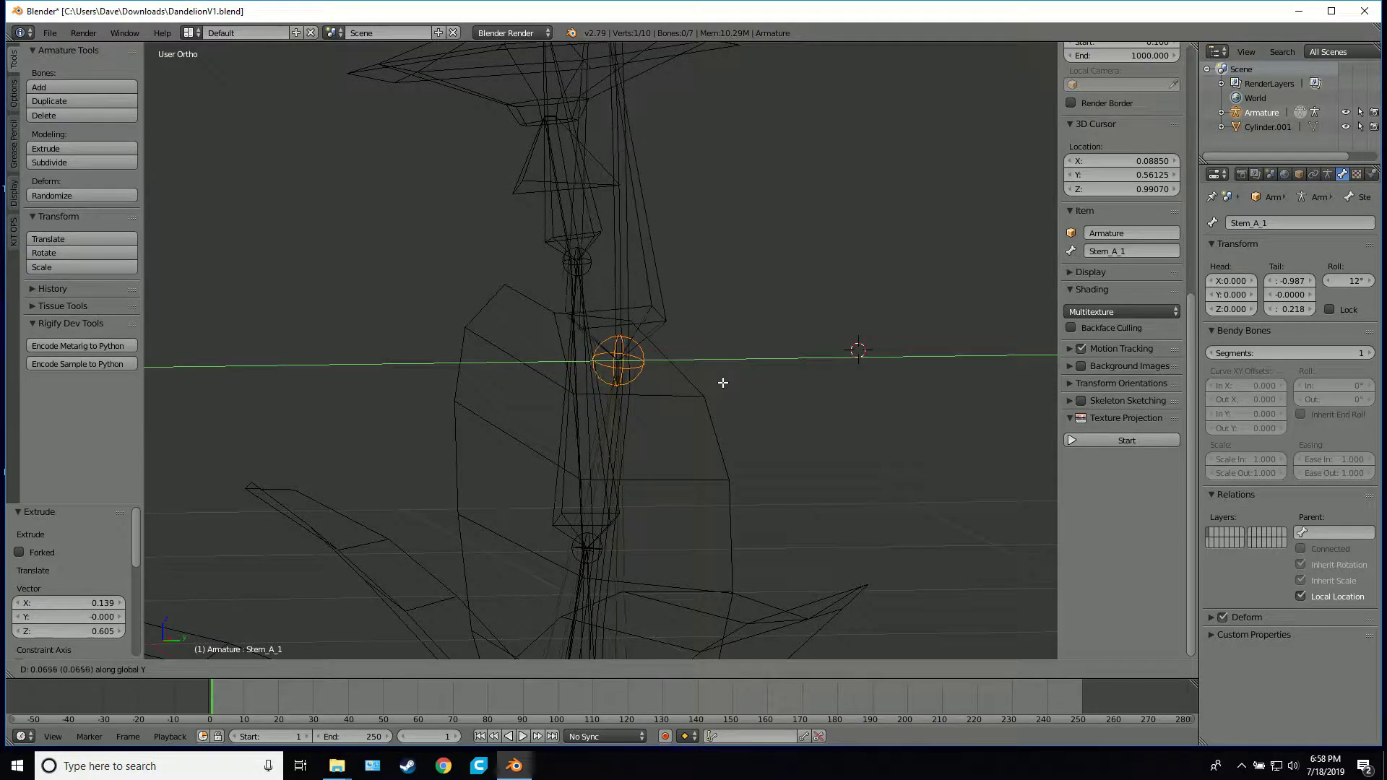
left_click(733, 362)
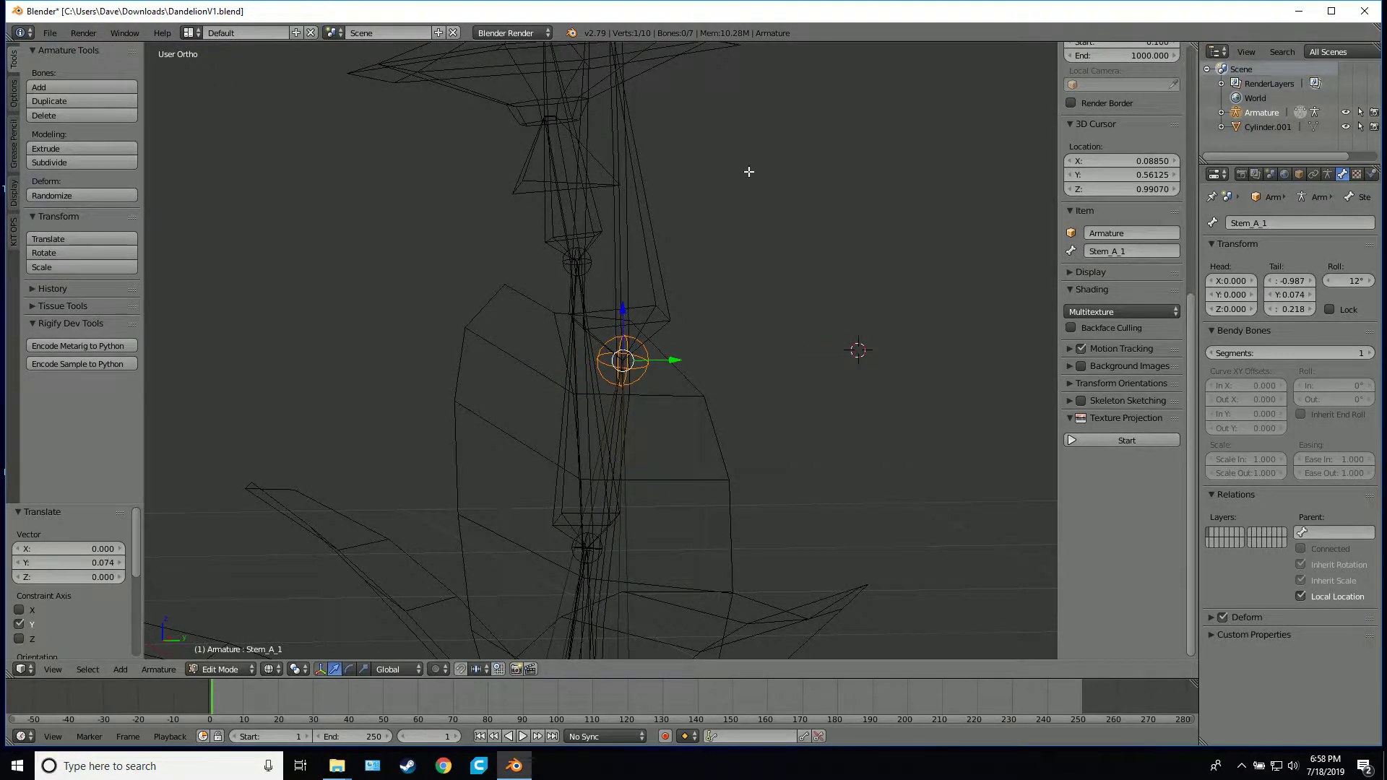
Move the joint between Stem_A_2 and Stem_A_3 about 0.043 units along Y to center it in the stem
middle_click_drag(749, 172, 743, 654)
right_click(582, 403)
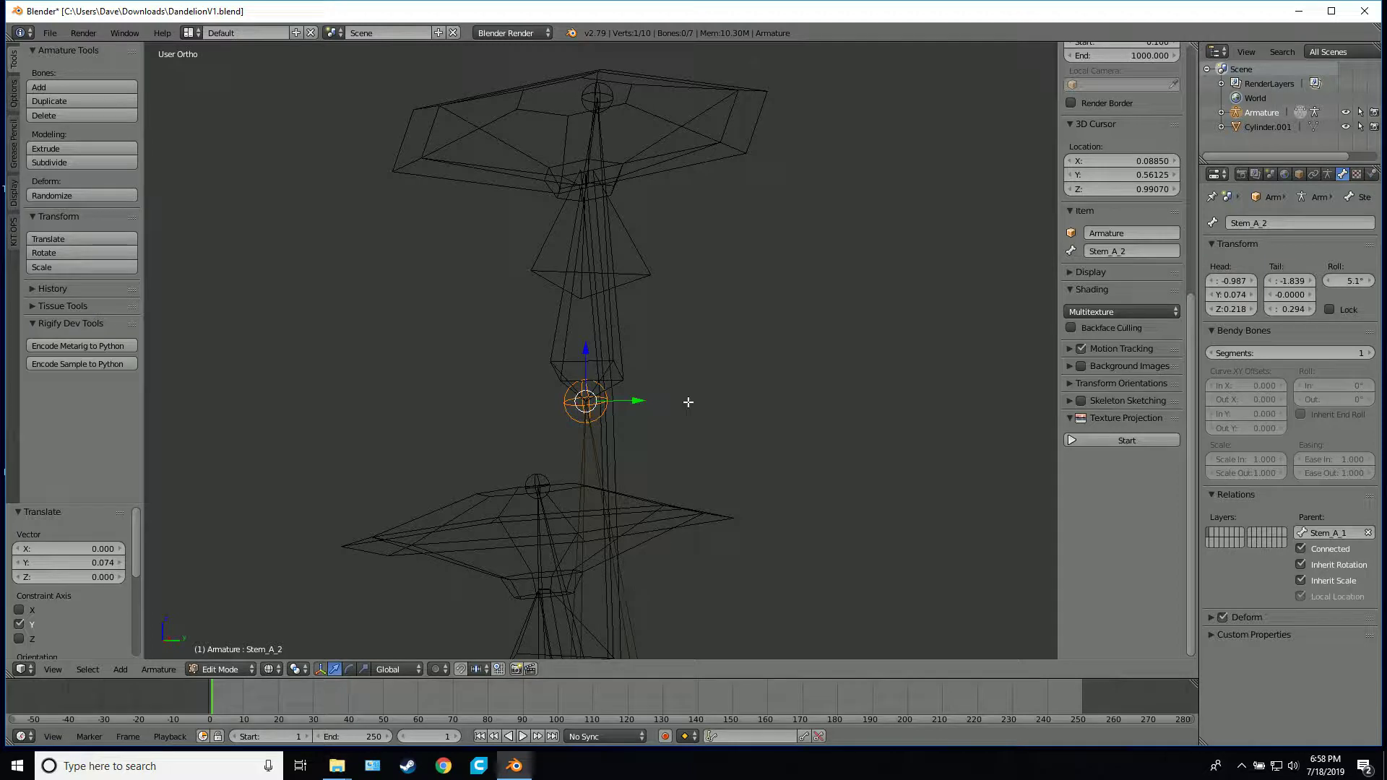
key("g")
key("y")
left_click(710, 400)
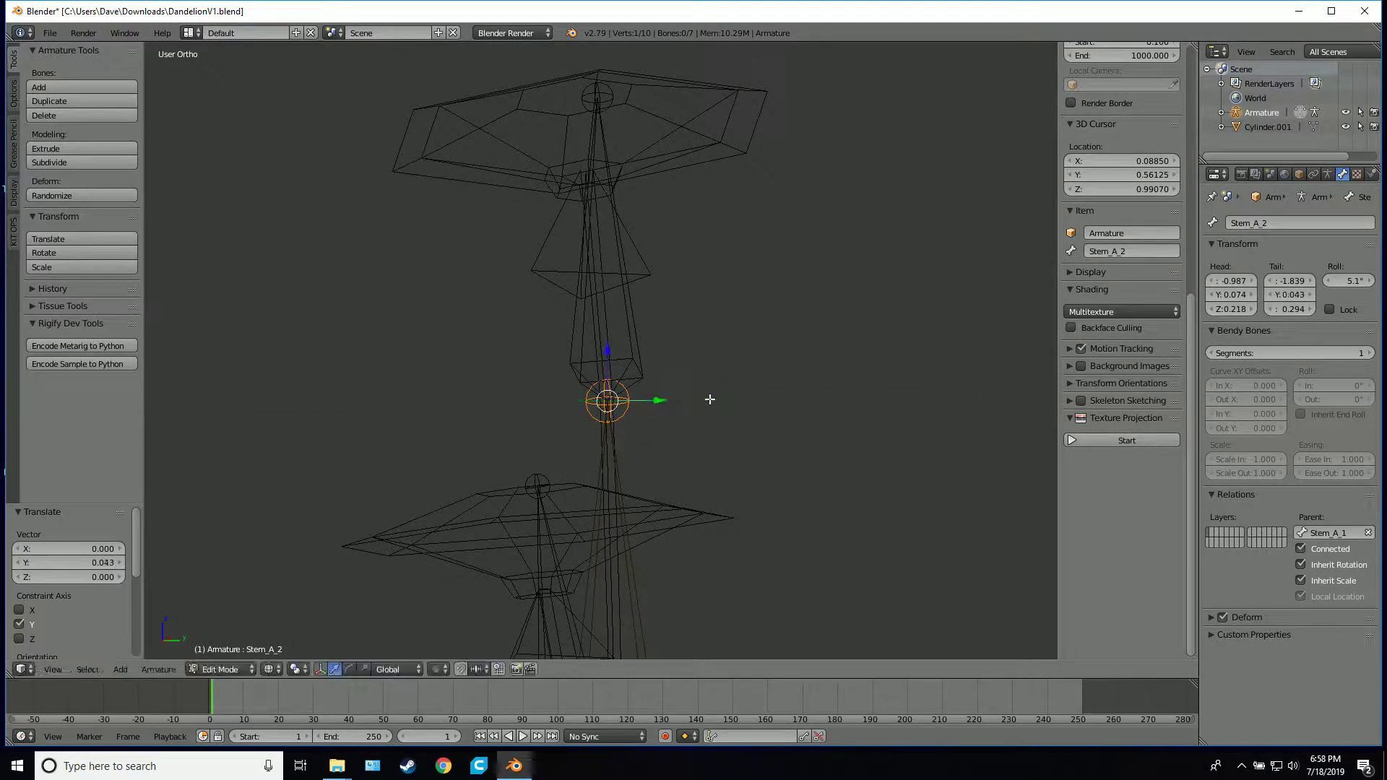
Inspect how the stem bones fit the dandelion in solid shading, and return to wireframe display
mouse_move(710, 400)
middle_mouse_down()
mouse_move(653, 465)
mouse_move(812, 482)
mouse_move(857, 461)
mouse_move(908, 371)
mouse_move(1010, 310)
mouse_move(1047, 421)
mouse_move(889, 433)
middle_mouse_up()
key("z")
middle_click_drag(959, 417, 692, 464)
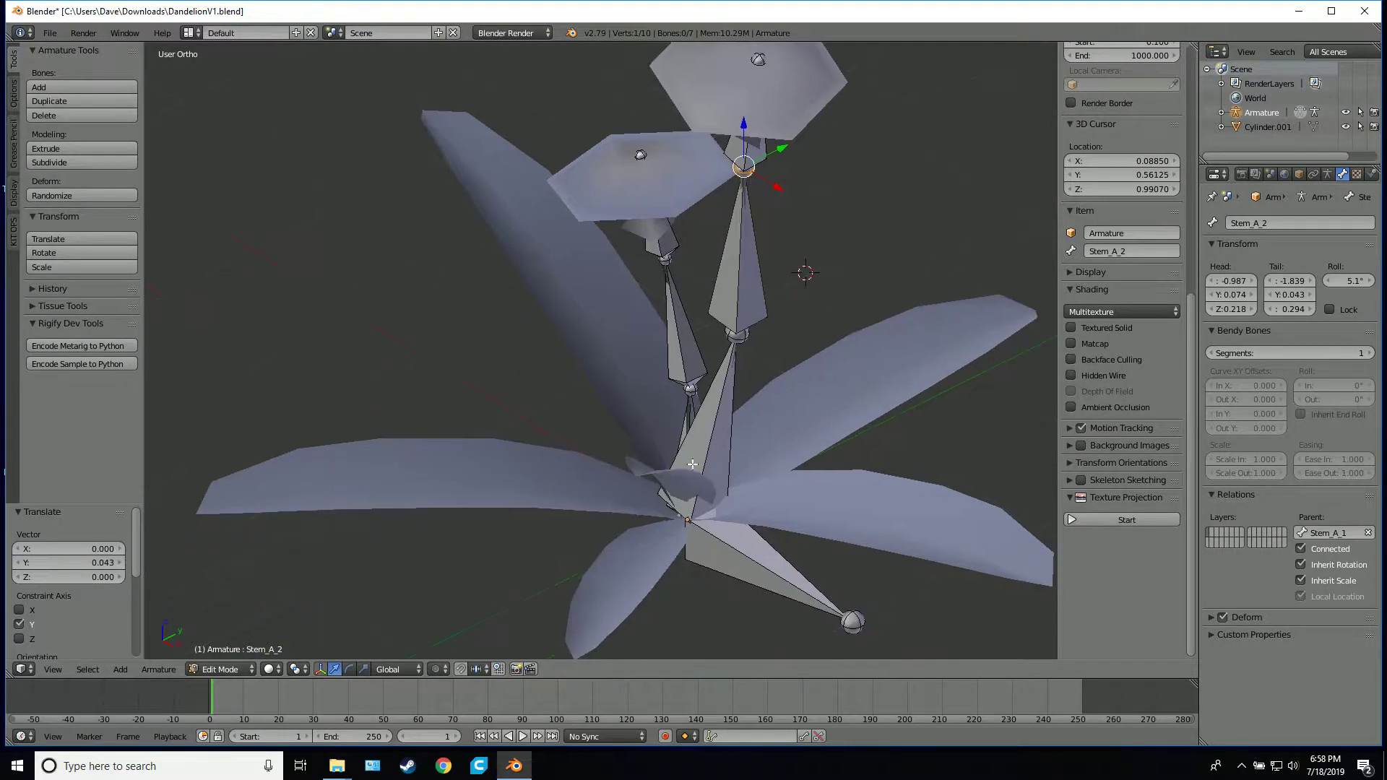
key("z")
In top view, extrude a bone from the root's base into the long front leaf, about -0.297 units in X and -0.729 in Y
right_click(683, 521)
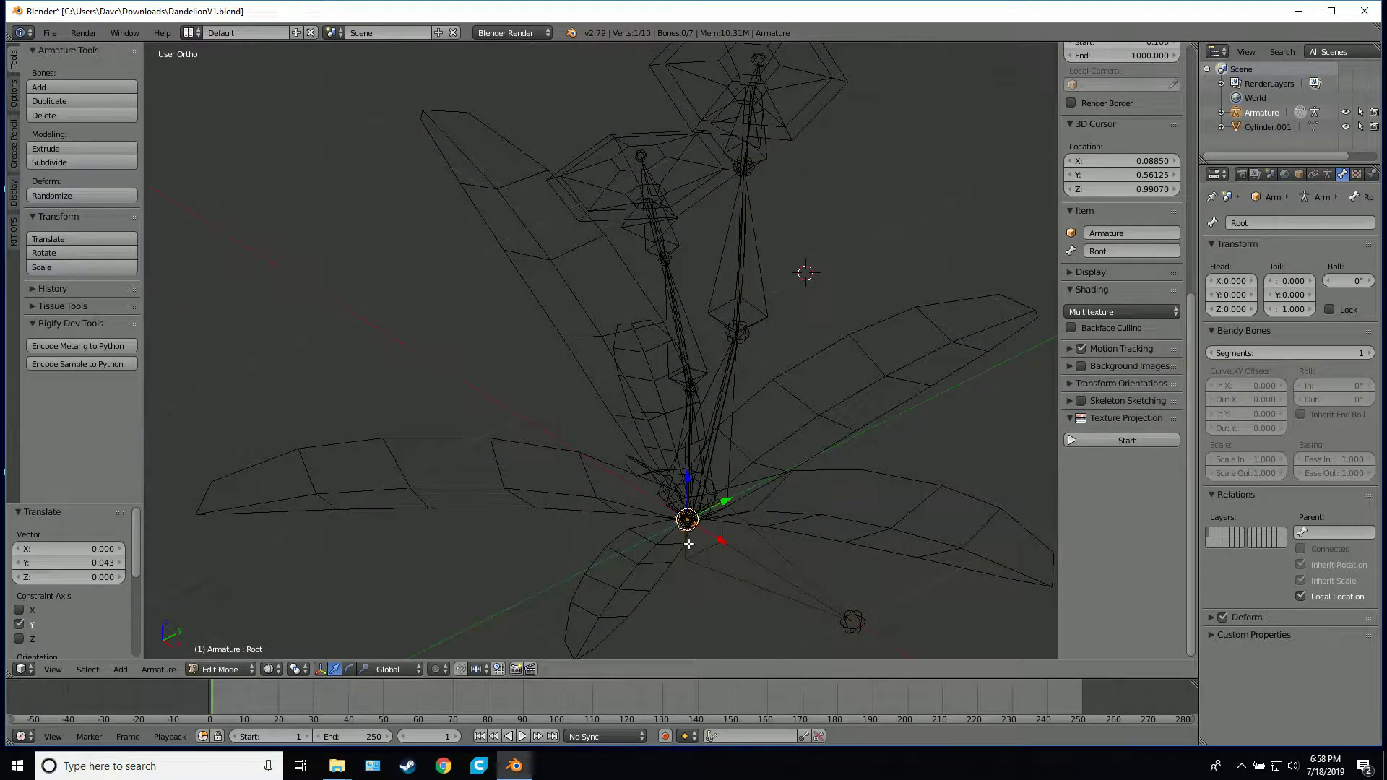
middle_click_drag(773, 492, 785, 305)
key("KP_7")
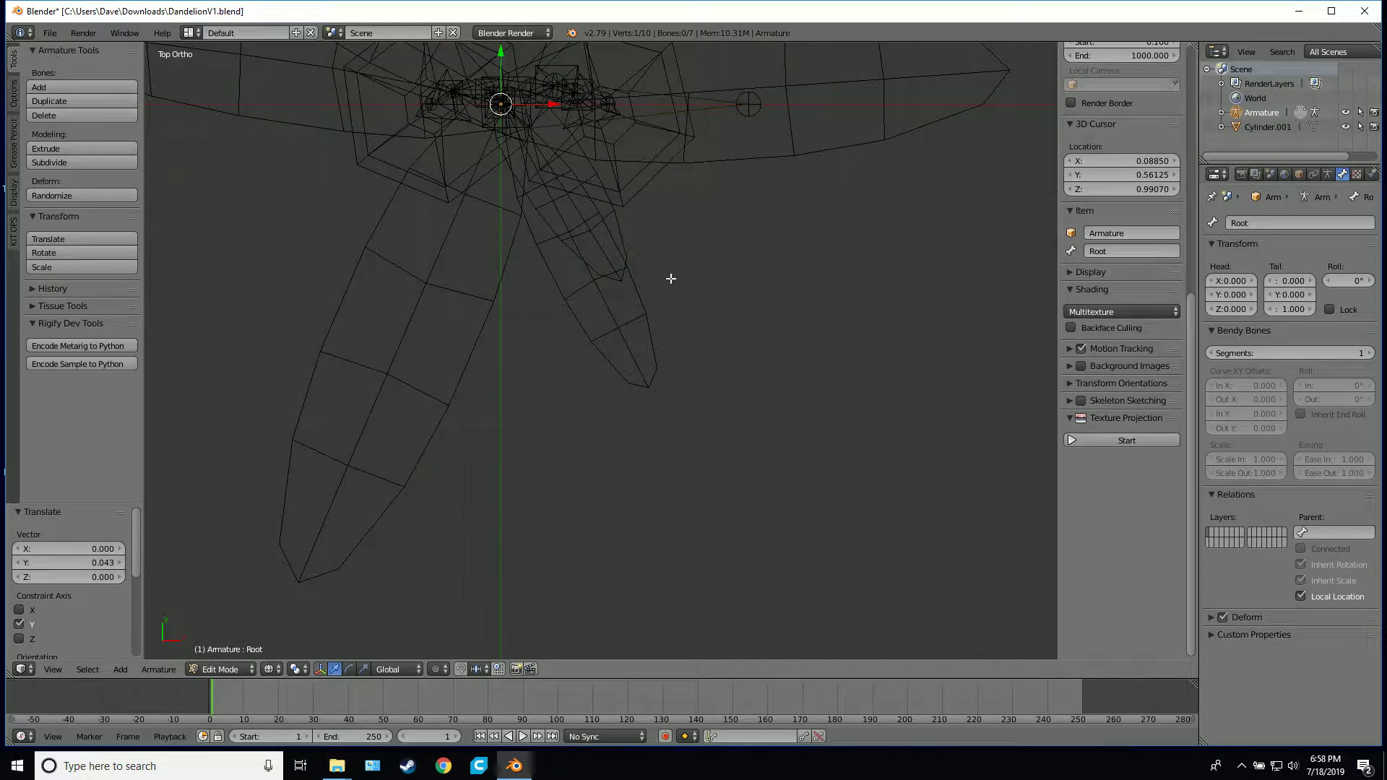
middle_click_drag(583, 282, 716, 349, "shift")
key("e")
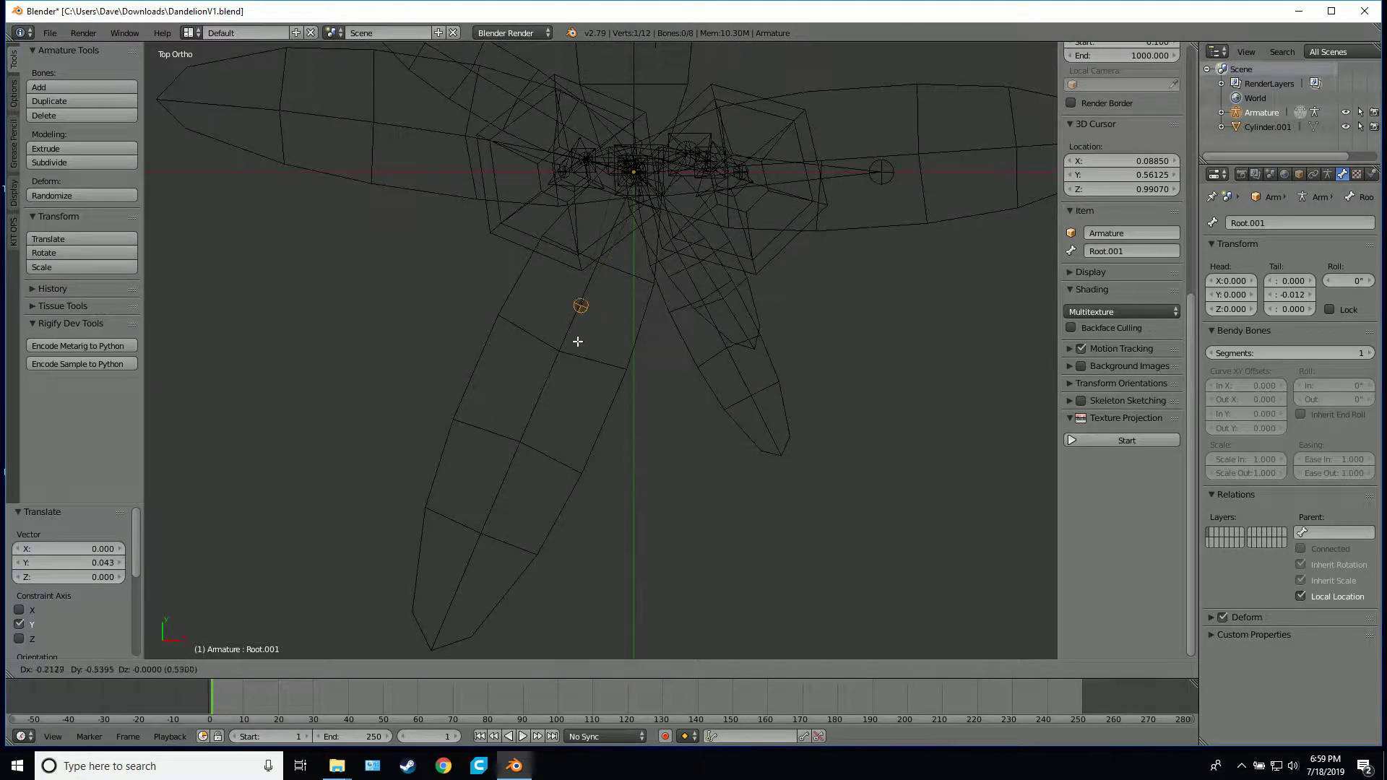
left_click(559, 386)
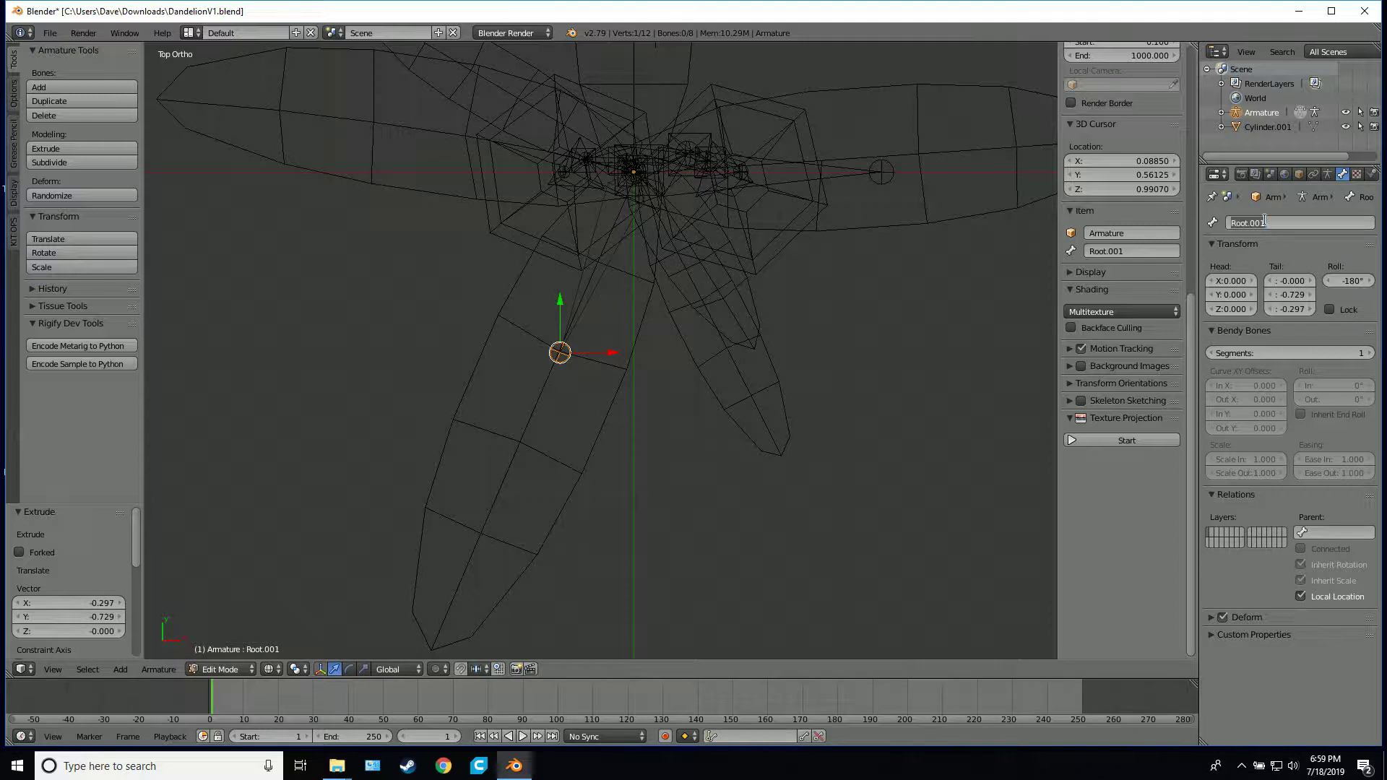
Rename the first bone of the long front leaf as Leaf_A_1
type("Leaf_A_1")
key("ctrl+a")
key("Return")
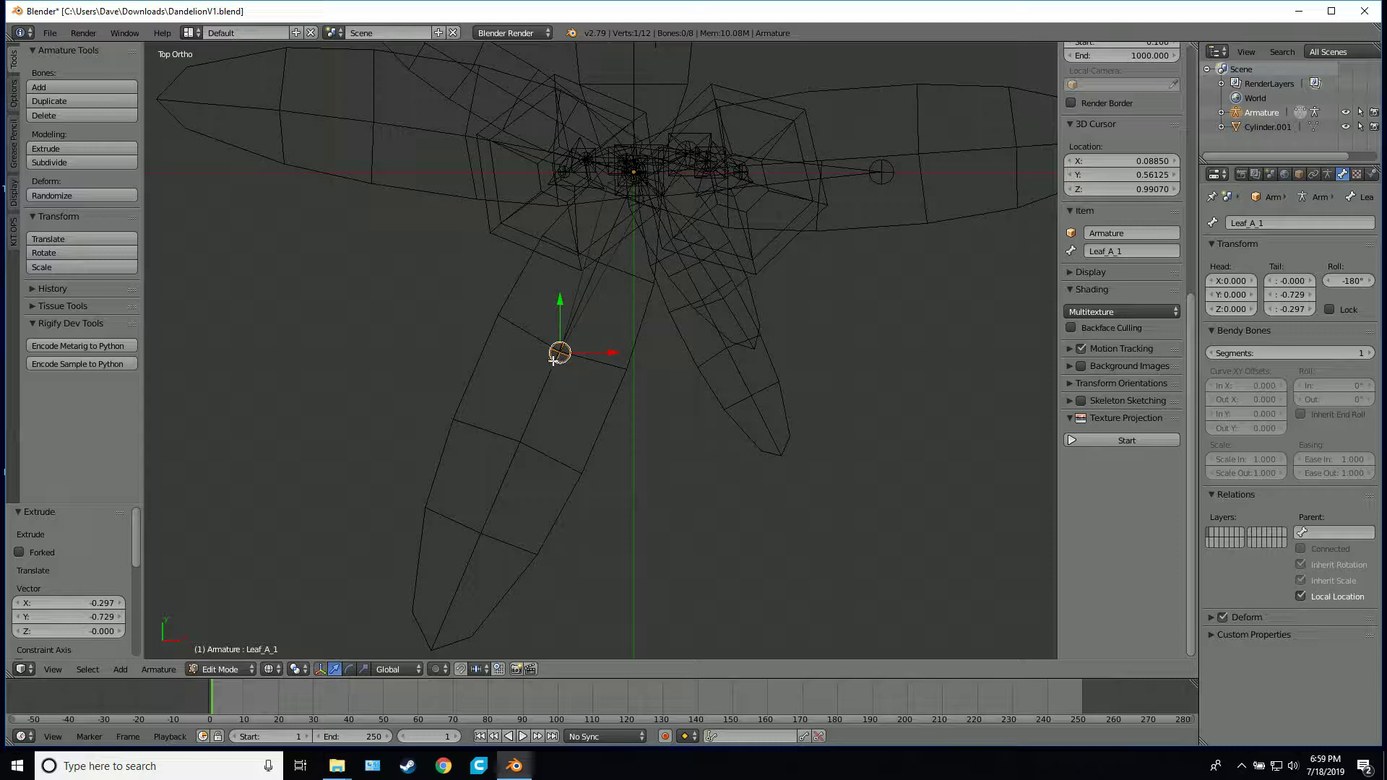
Extrude a second bone along the leaf, about -0.318 units in X and -0.732 in Y, and rename it Leaf_A_2
key("e")
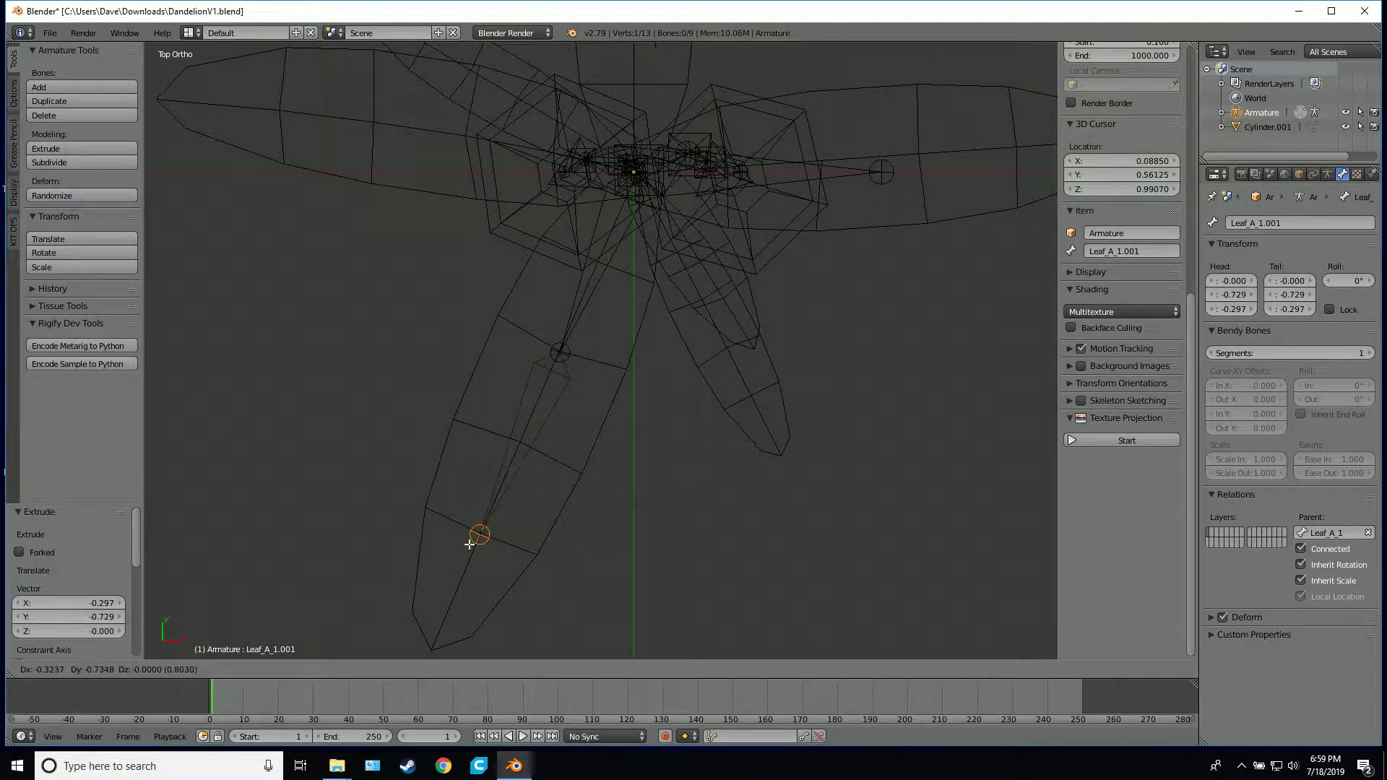
left_click(471, 543)
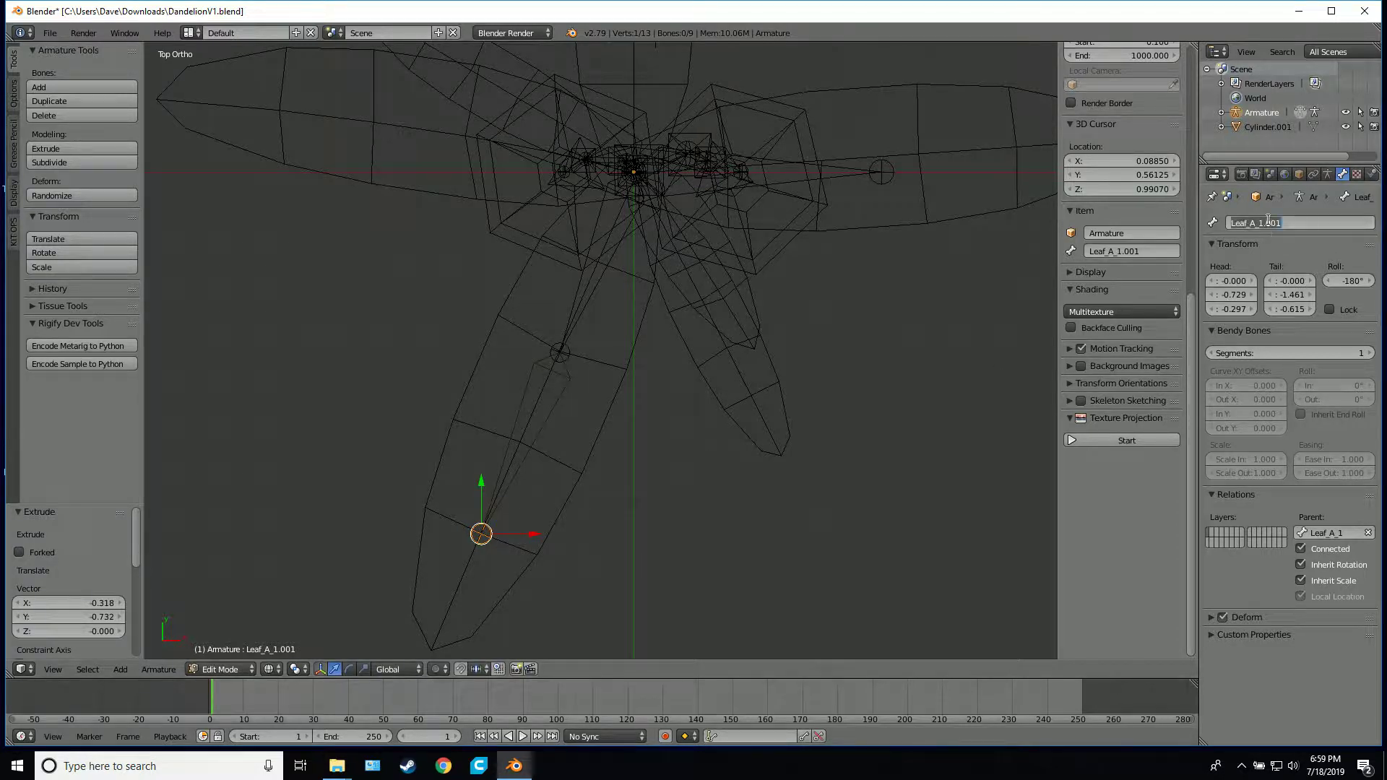
type("Leaf_A_")
key("Return")
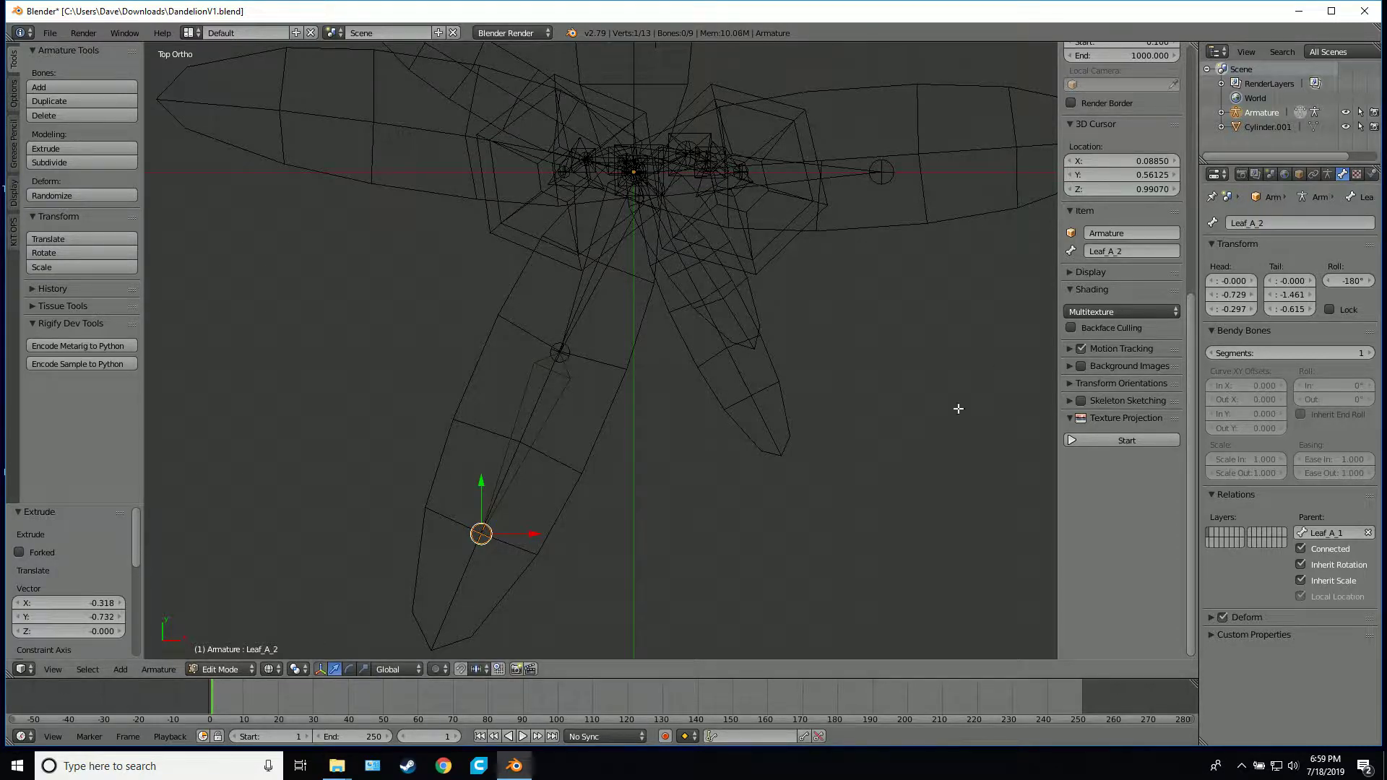
Extrude a third bone to the long front leaf's tip, about -0.198 units in X and -0.464 in Y, and rename it Leaf_A_3
key("e")
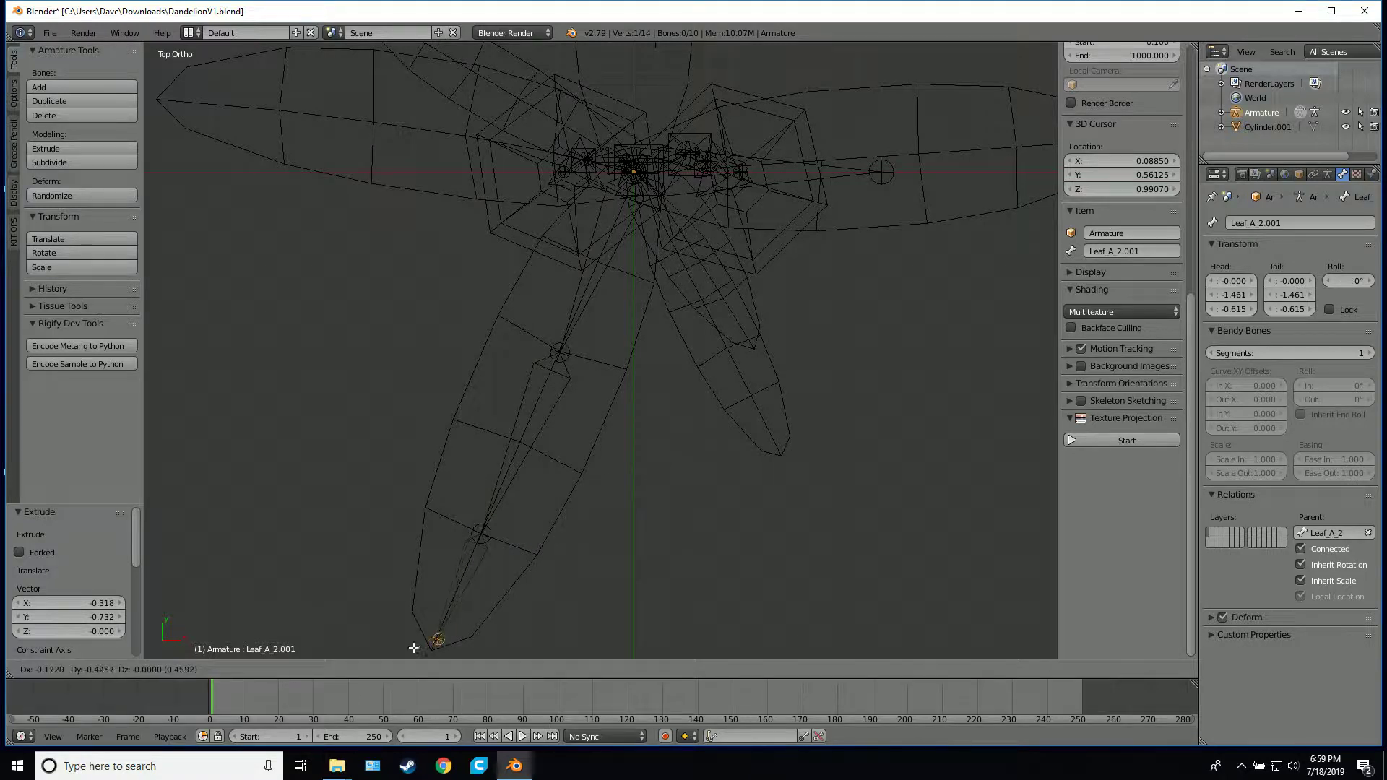
left_click(432, 654)
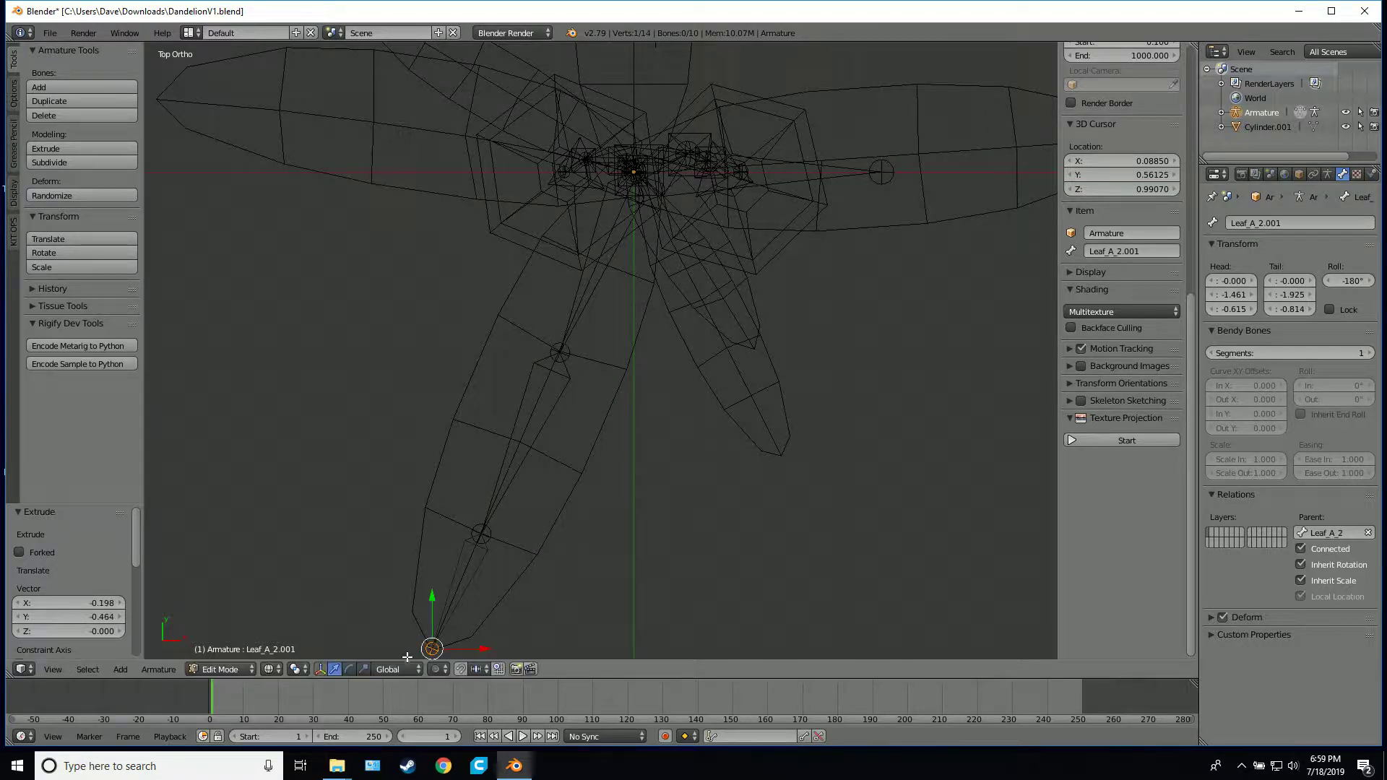
left_click(1273, 224)
type("Leaf_A_")
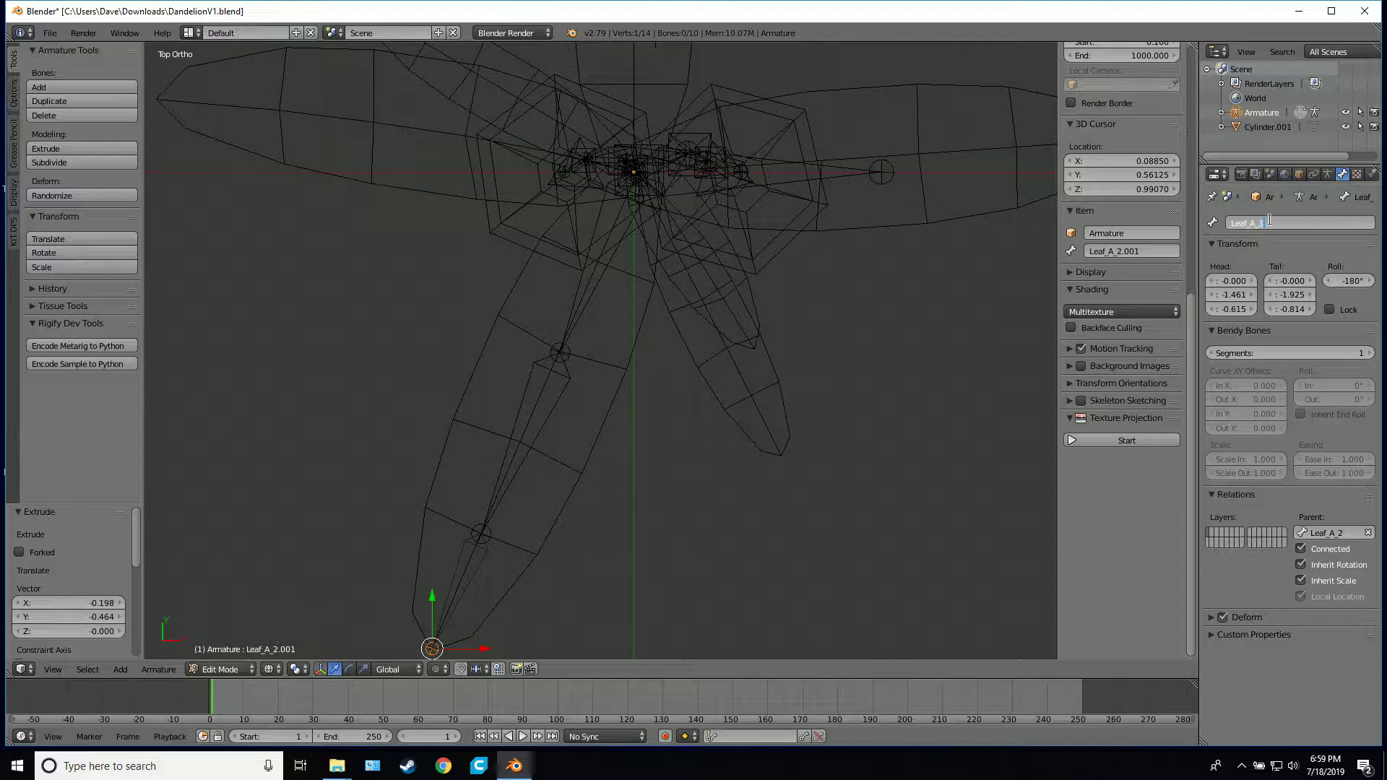
key("Return")
In right view, raise the joint at the end of Leaf_A_1 about 0.328 units along Z into the leaf
middle_click_drag(843, 371, 481, 356)
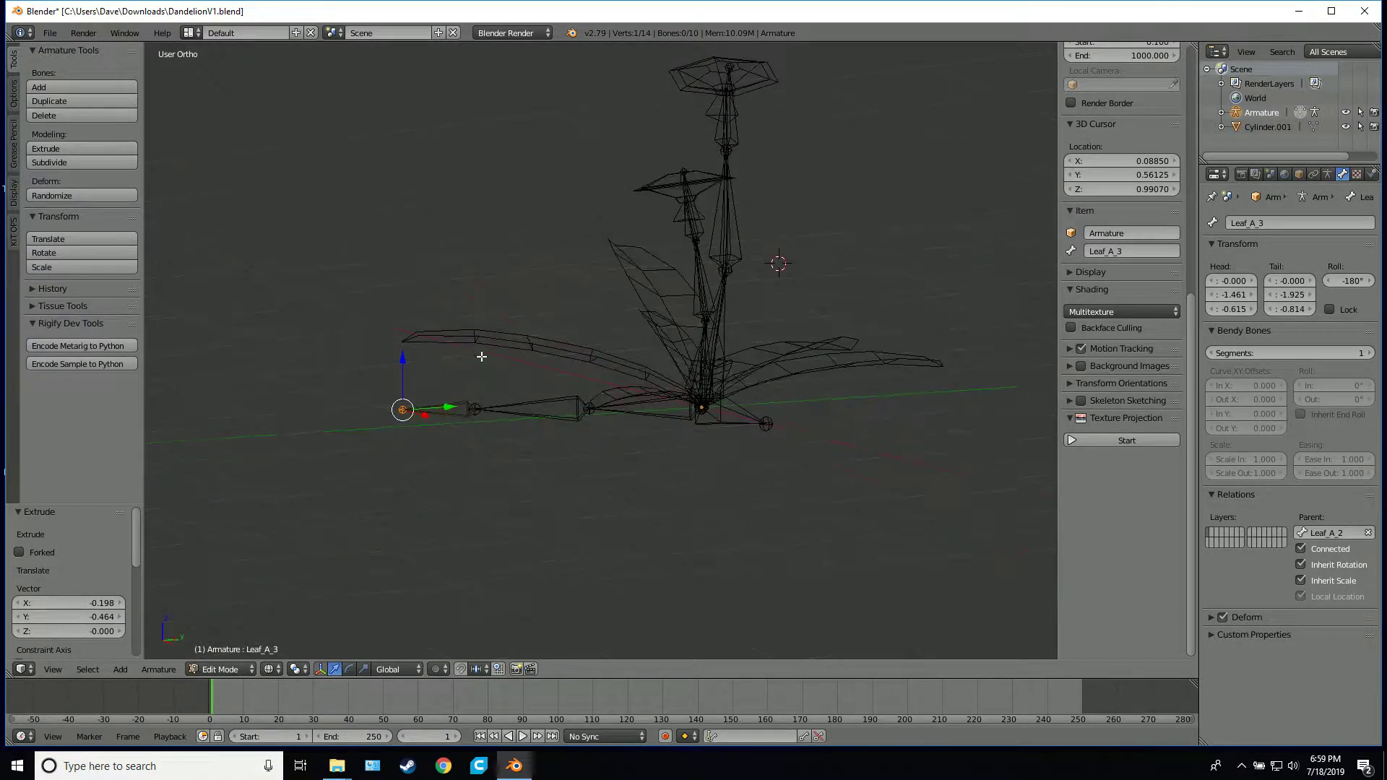
right_click(591, 410)
scroll(611, 440, "up", 3)
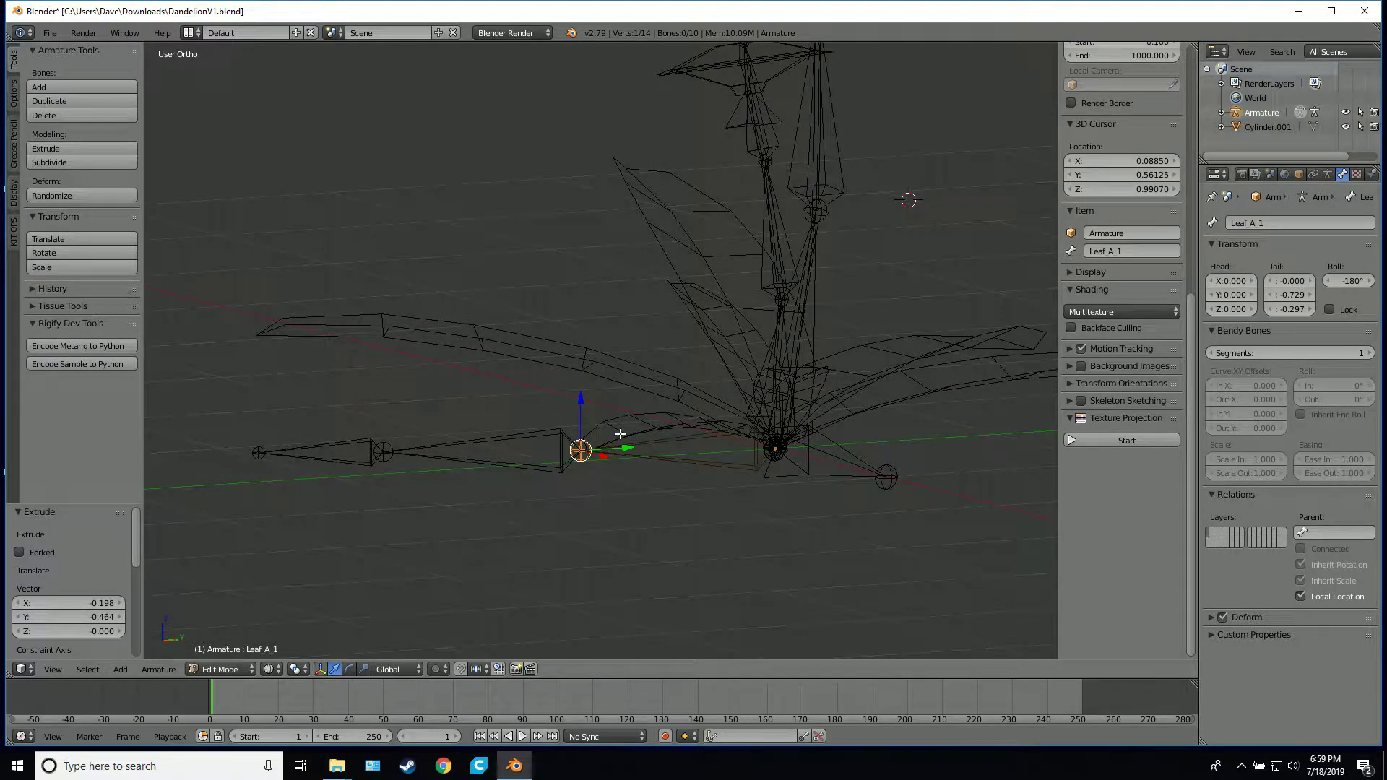
key("KP_3")
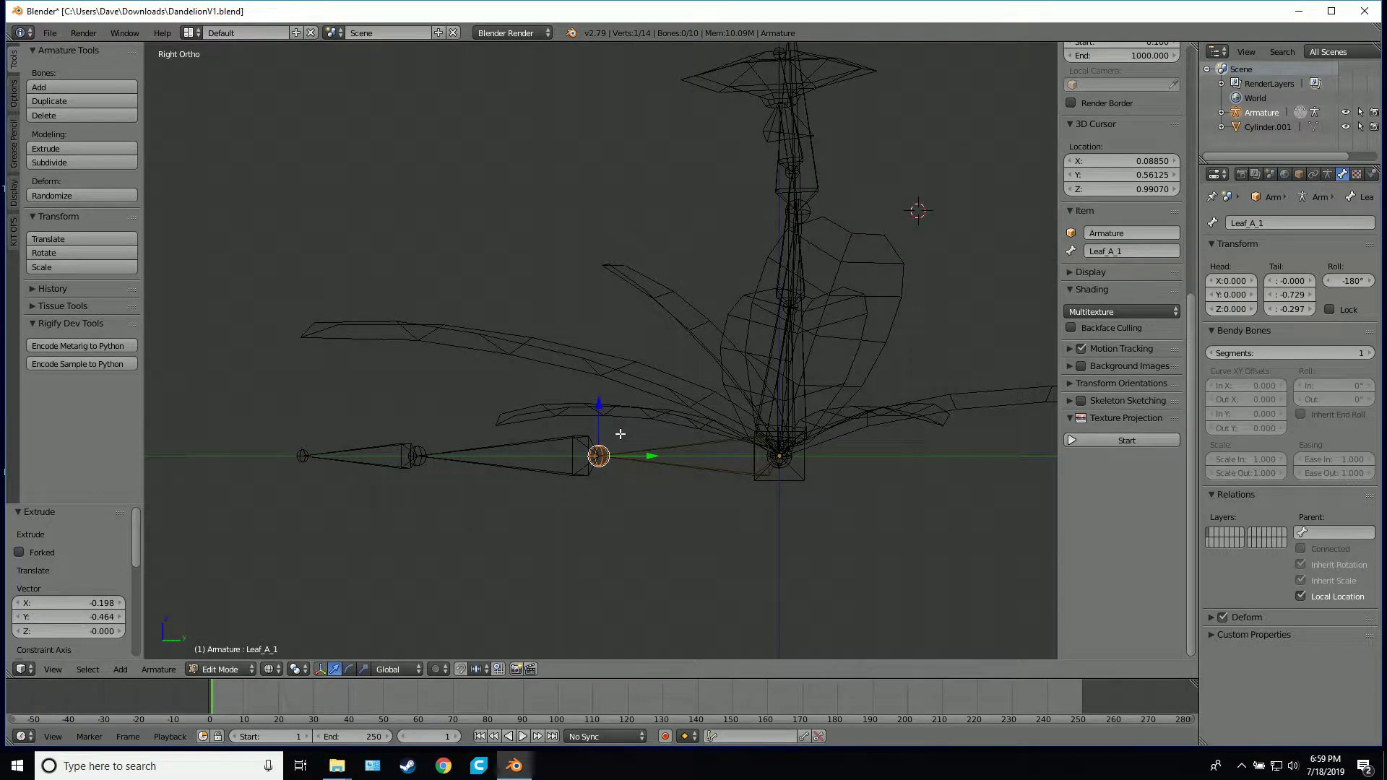
scroll(619, 441, "up", 2)
key("g")
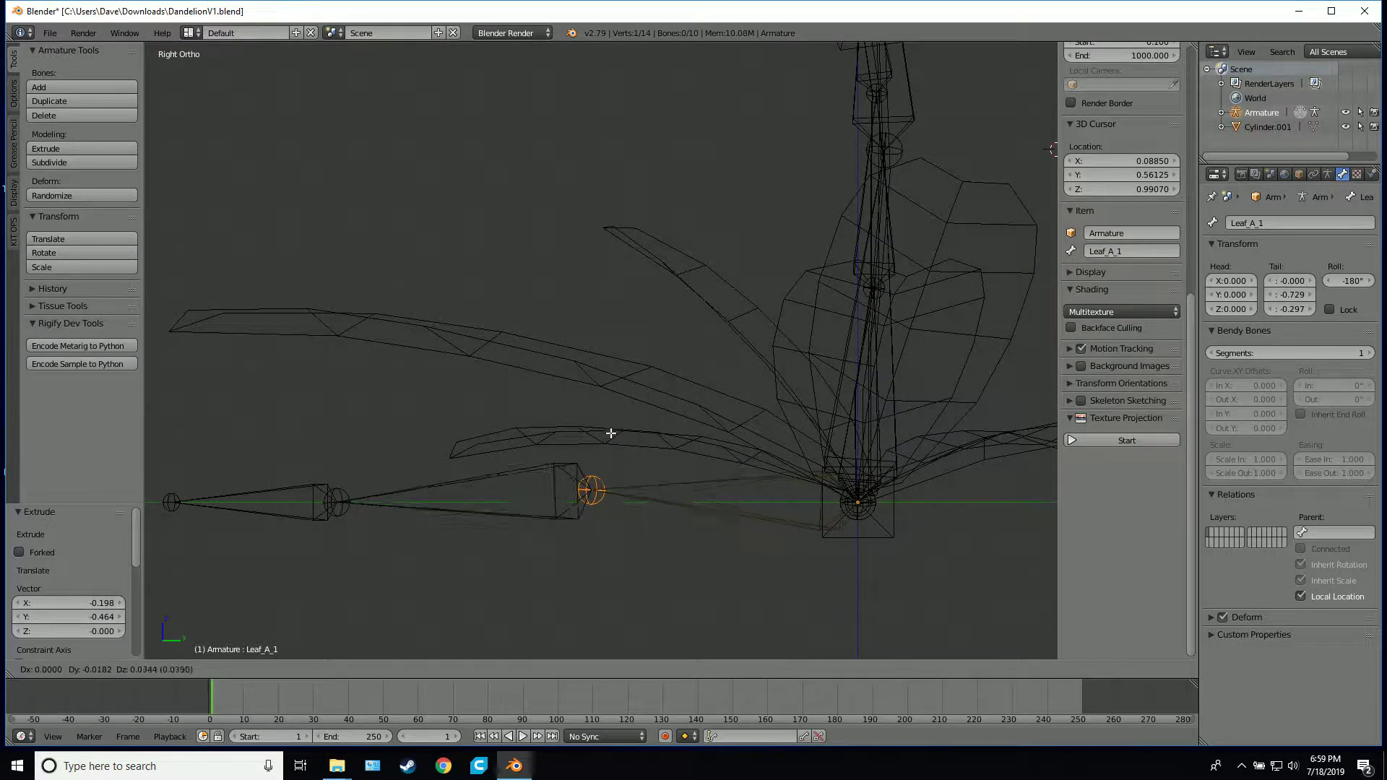
key("z")
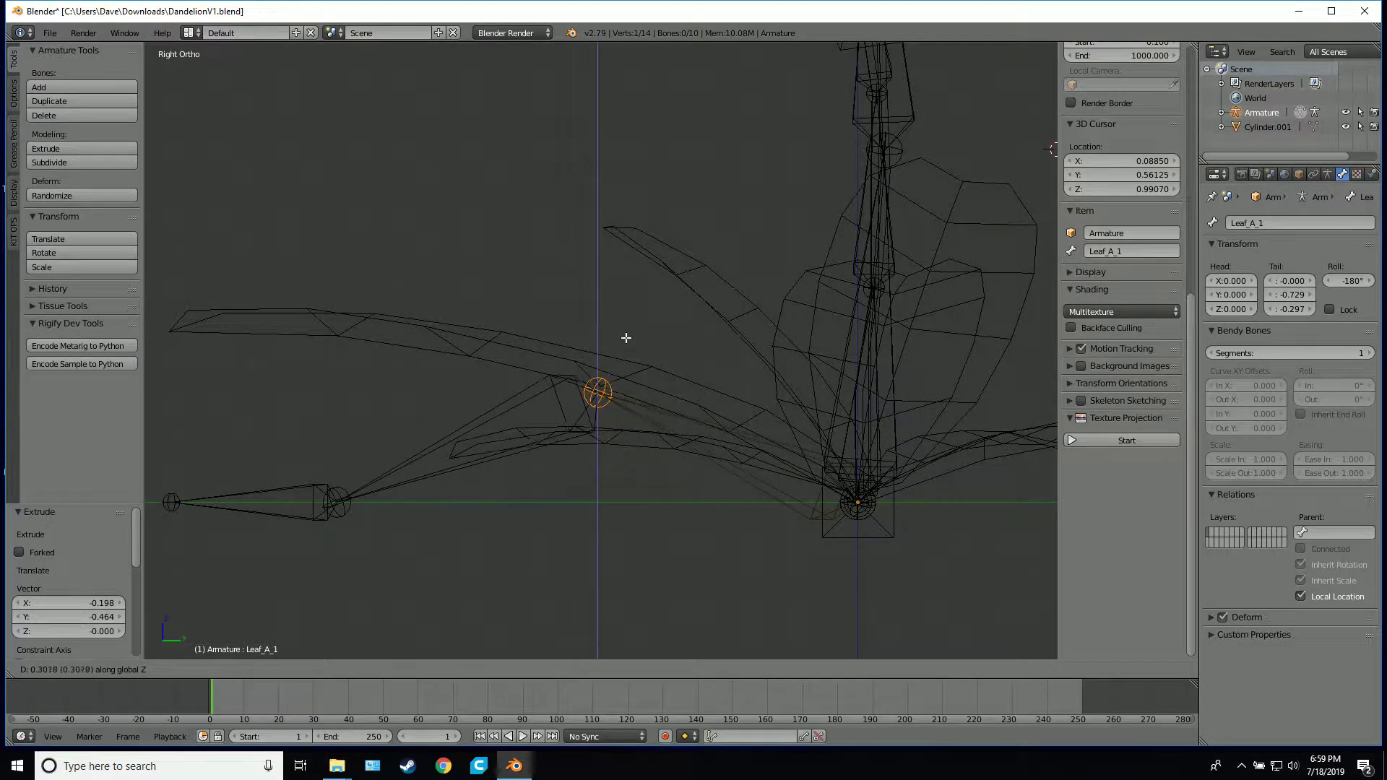
left_click(631, 331)
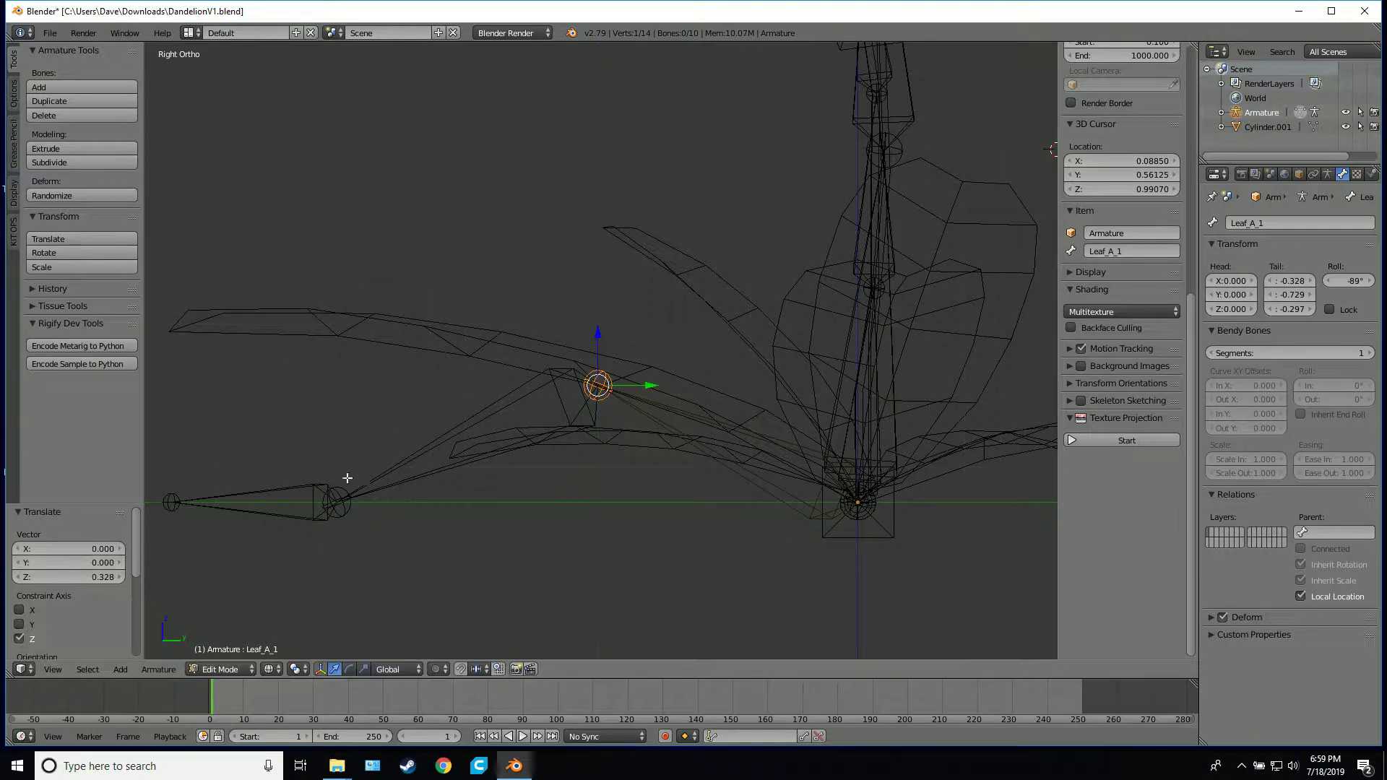
Raise the end of Leaf_A_2 about 0.466 units and the end of Leaf_A_3 about 0.482 units along Z, following the leaf's curve
right_click(340, 498)
key("g")
key("z")
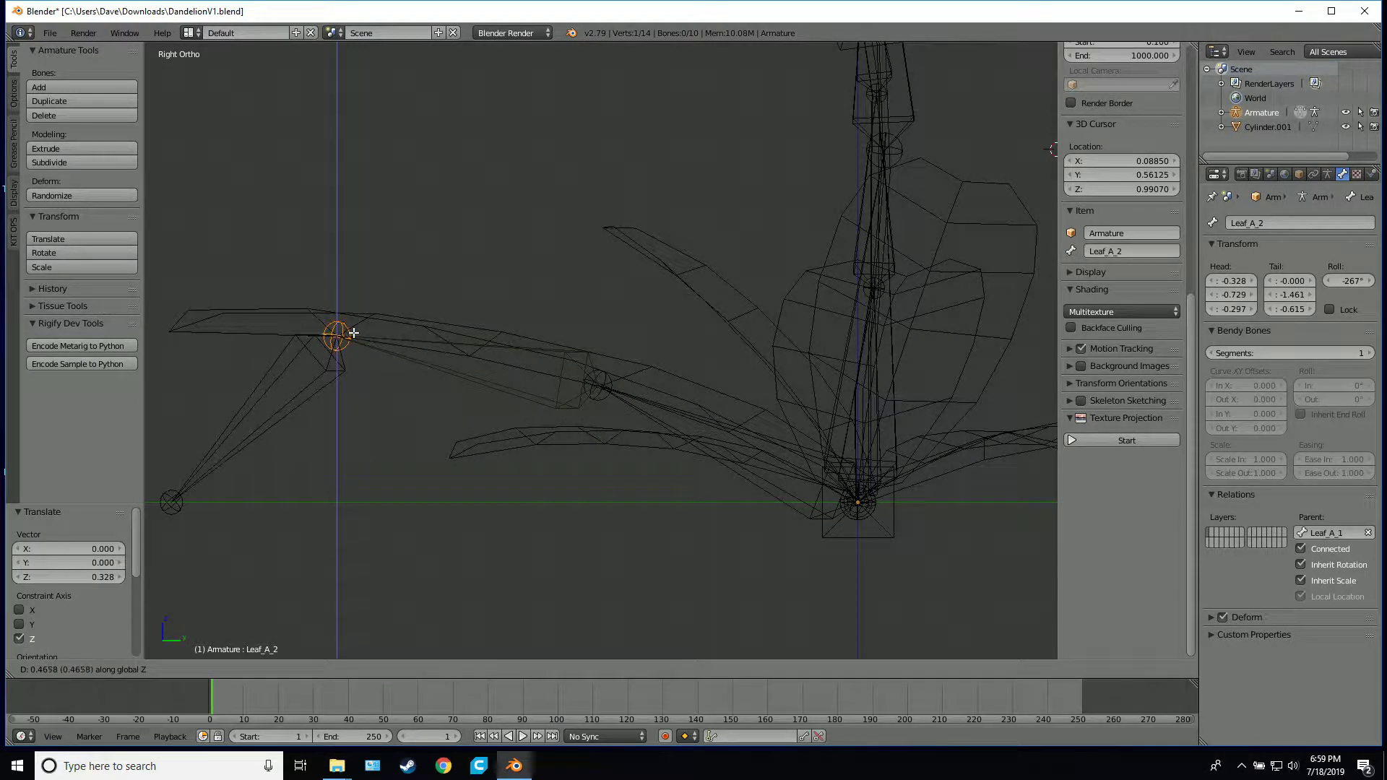
left_click(350, 331)
right_click(173, 501)
key("g")
key("z")
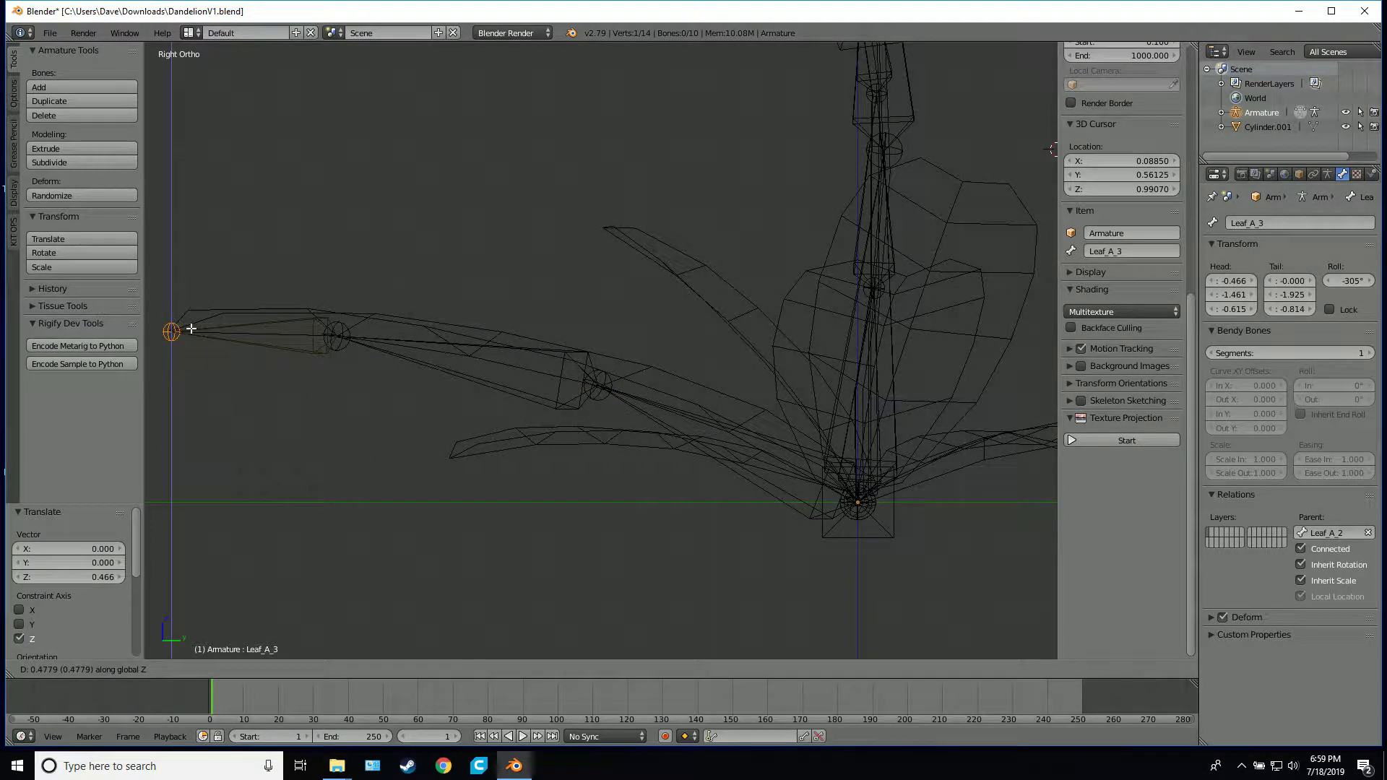
left_click(193, 327)
Inspect in wireframe and solid shading how the Leaf_A bones fit the long front leaf
middle_click_drag(247, 347, 836, 496)
scroll(836, 496, "up", 5)
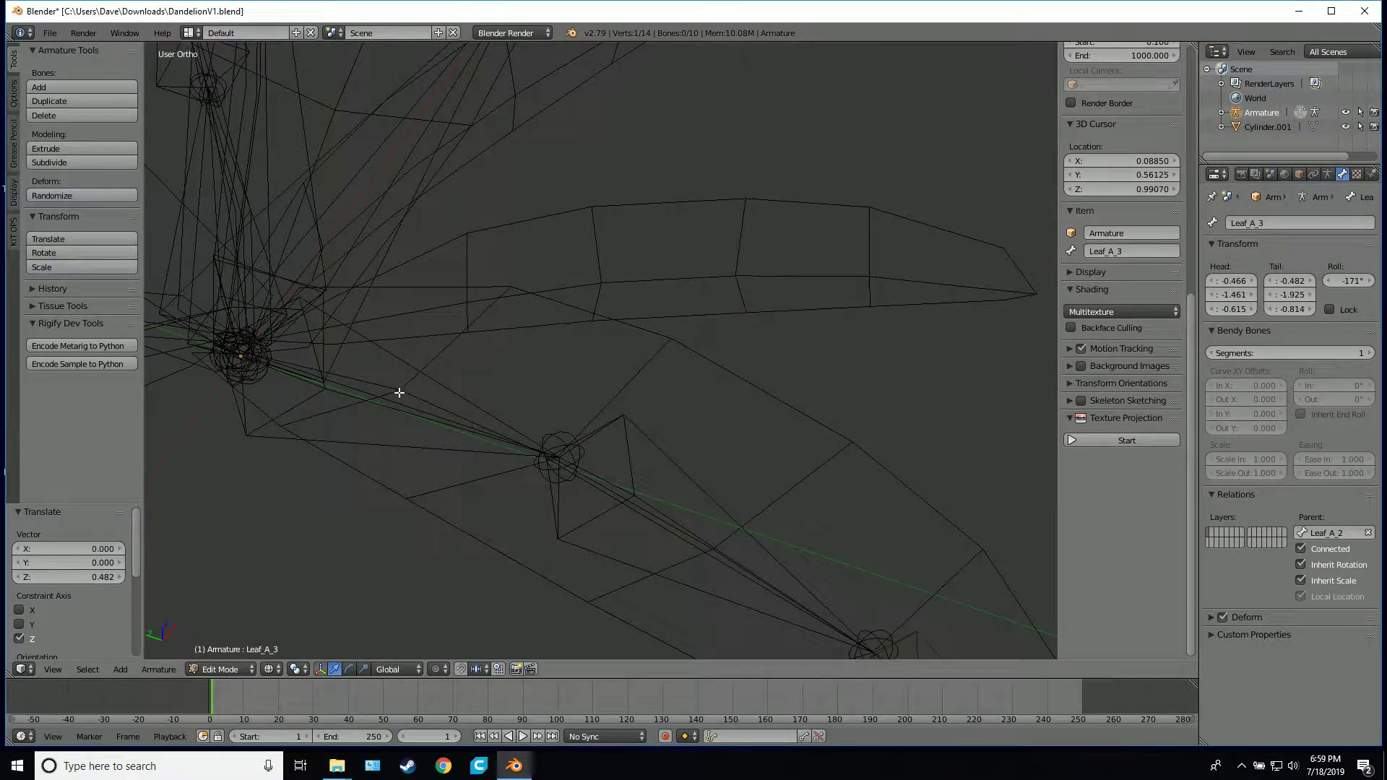
scroll(399, 392, "down", 6)
middle_click_drag(650, 319, 536, 297)
mouse_move(660, 276)
middle_mouse_down()
mouse_move(605, 328)
mouse_move(610, 359)
mouse_move(598, 304)
mouse_move(623, 304)
mouse_move(582, 378)
mouse_move(654, 368)
mouse_move(628, 379)
middle_mouse_up()
key("z")
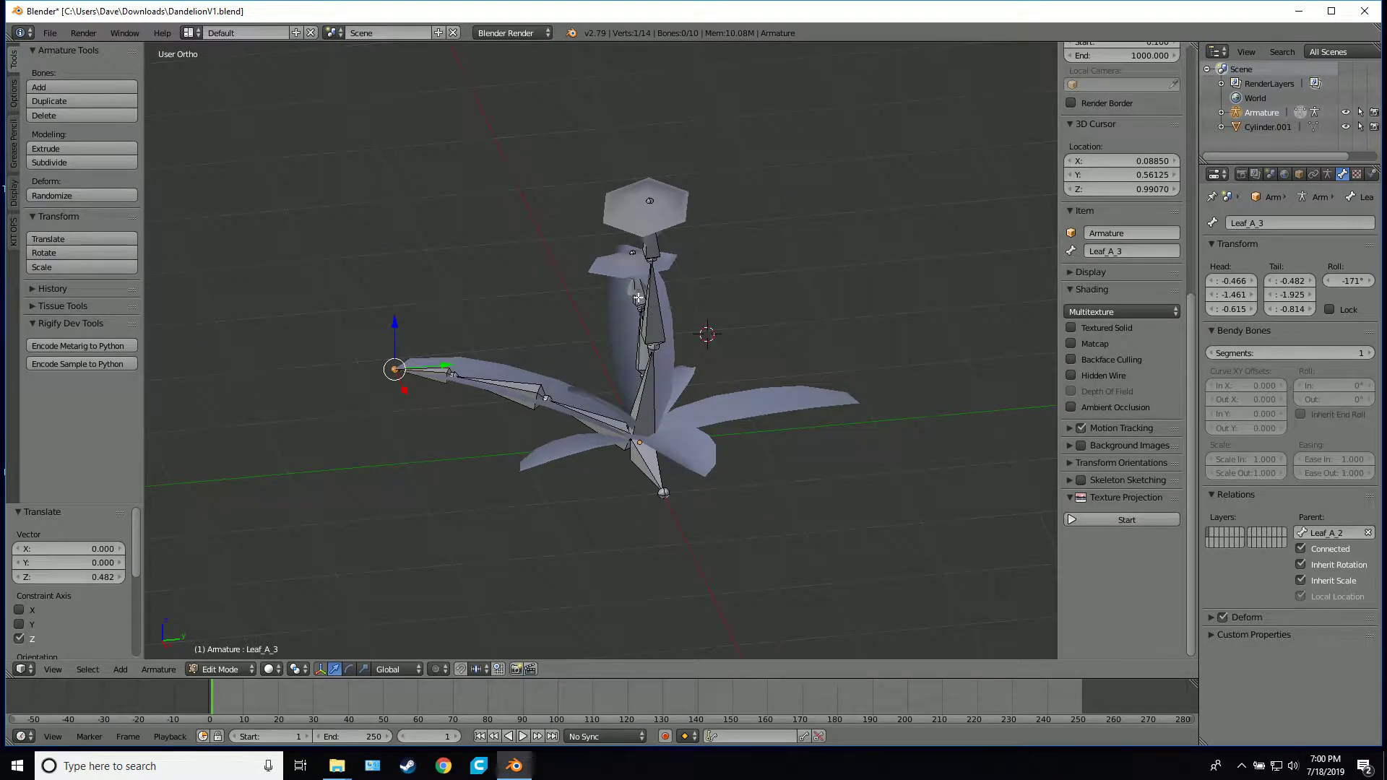
middle_click_drag(638, 298, 737, 297)
scroll(657, 427, "up", 2)
middle_click_drag(636, 447, 634, 259, "shift")
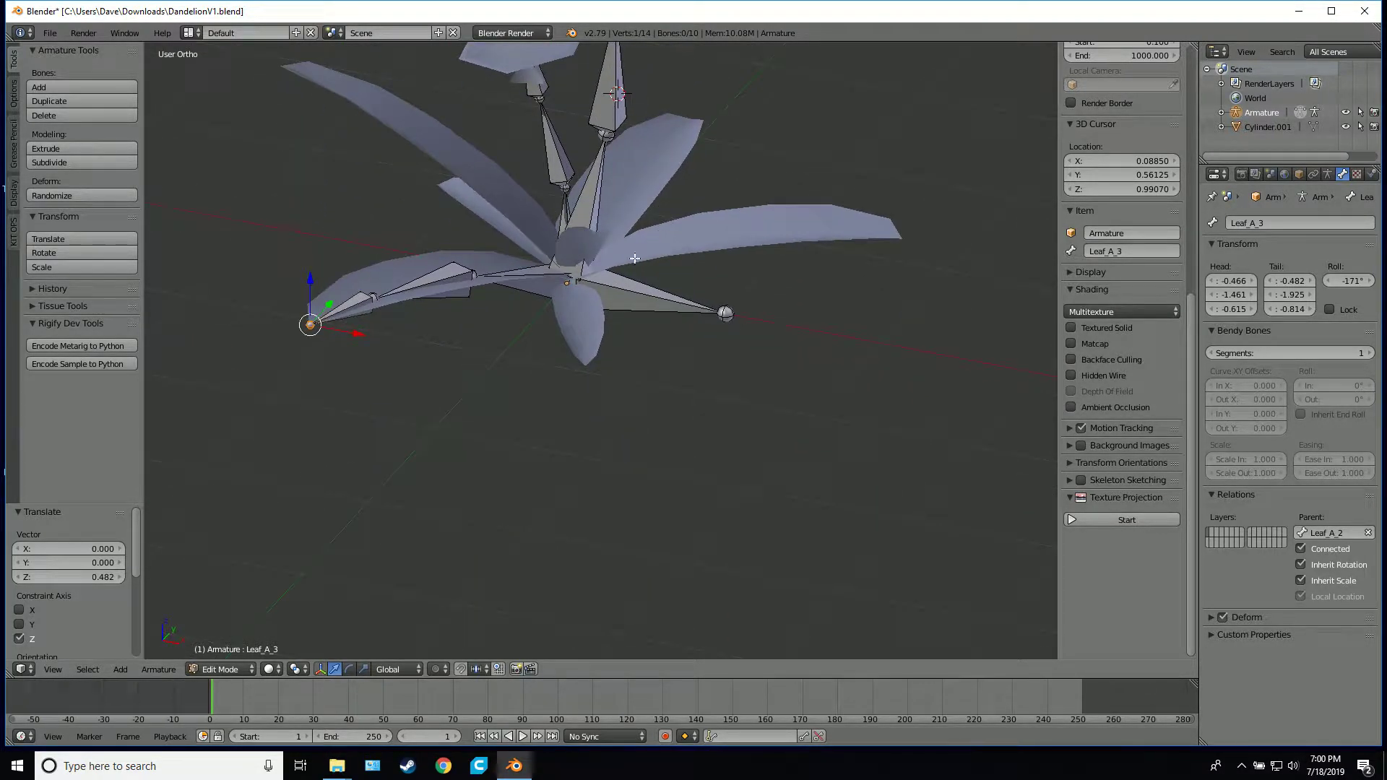
scroll(634, 258, "up", 3)
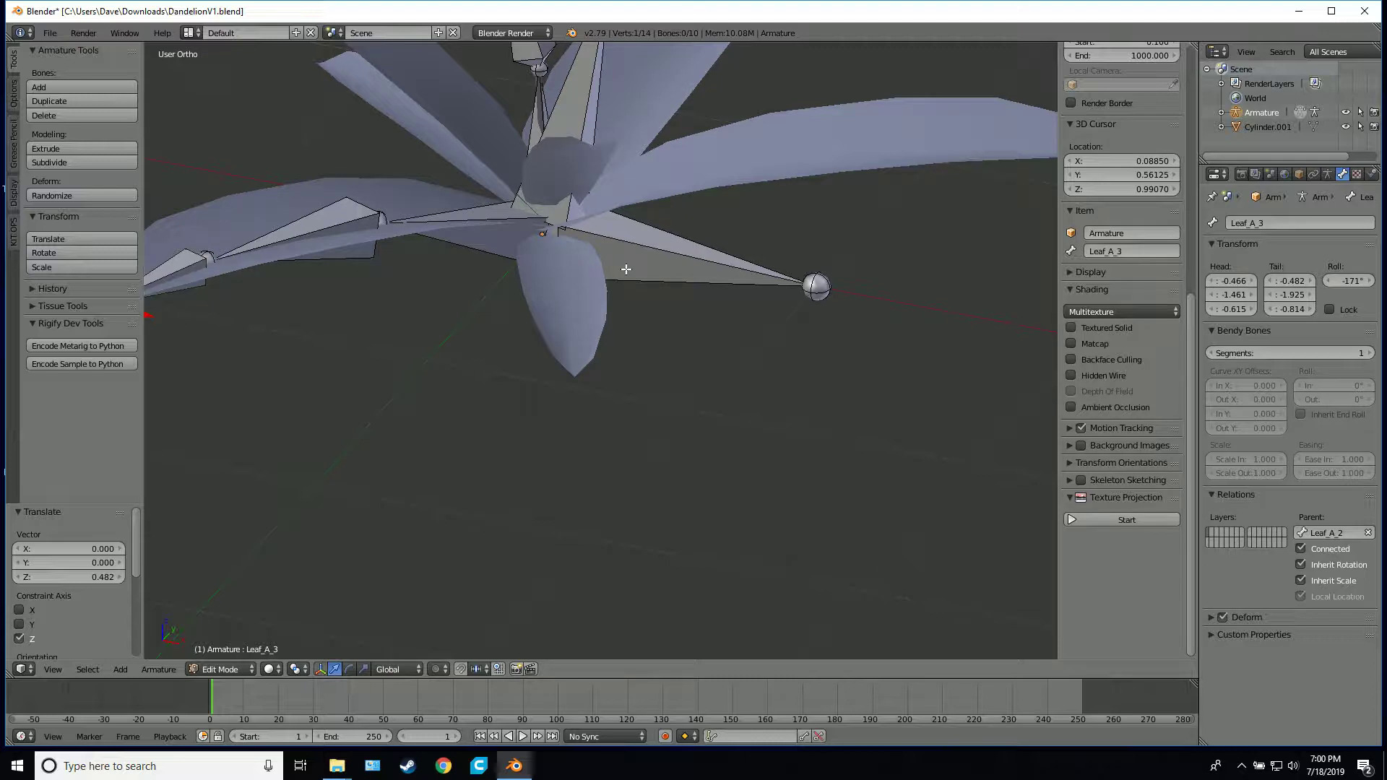
In wireframe top view, extrude a bone from the root's base into the short front leaf, about 0.271 units in X and -0.522 in Y
key("KP_7")
key("z")
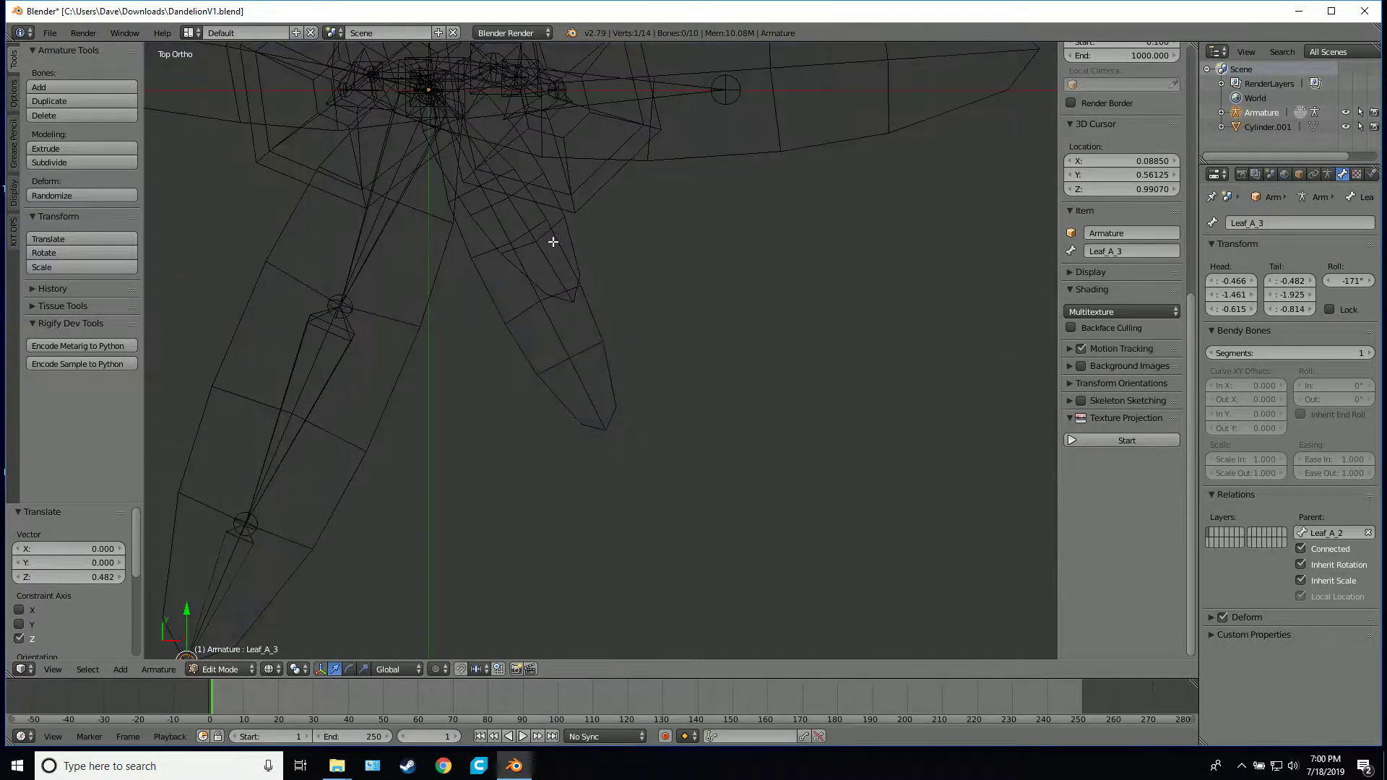
mouse_move(551, 242)
middle_mouse_down()
mouse_move(675, 437)
mouse_move(607, 301)
mouse_move(610, 346)
middle_mouse_up()
right_click(610, 346)
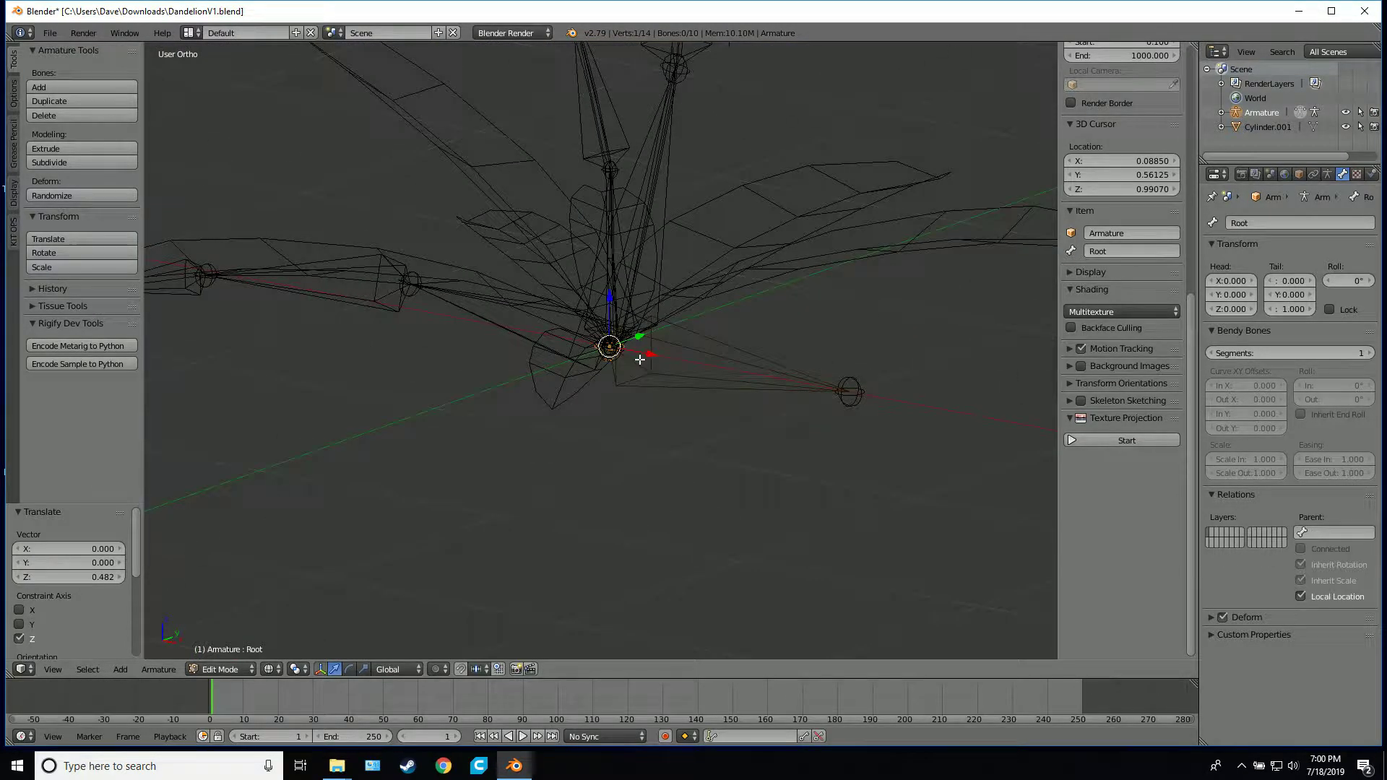
middle_click_drag(1003, 284, 625, 349)
key("KP_7")
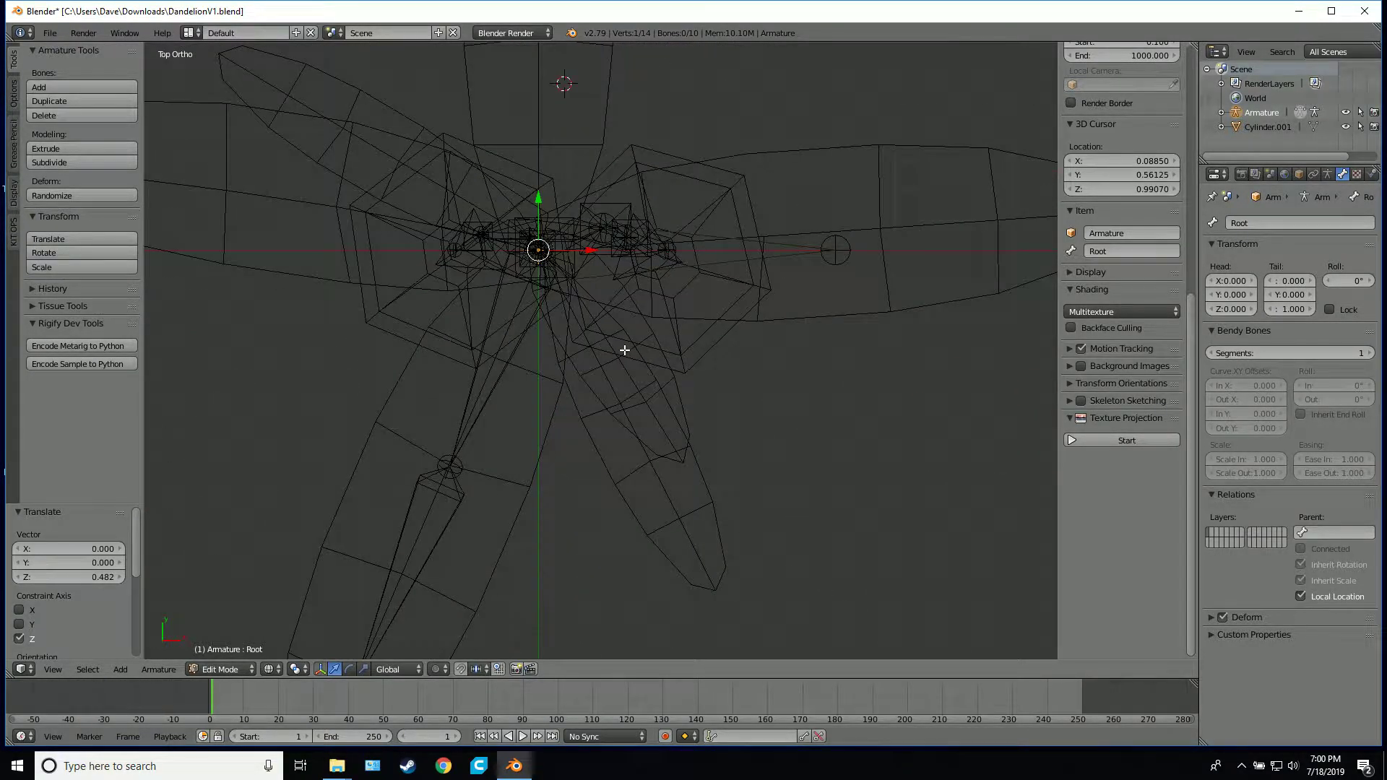
scroll(614, 357, "up", 1)
key("e")
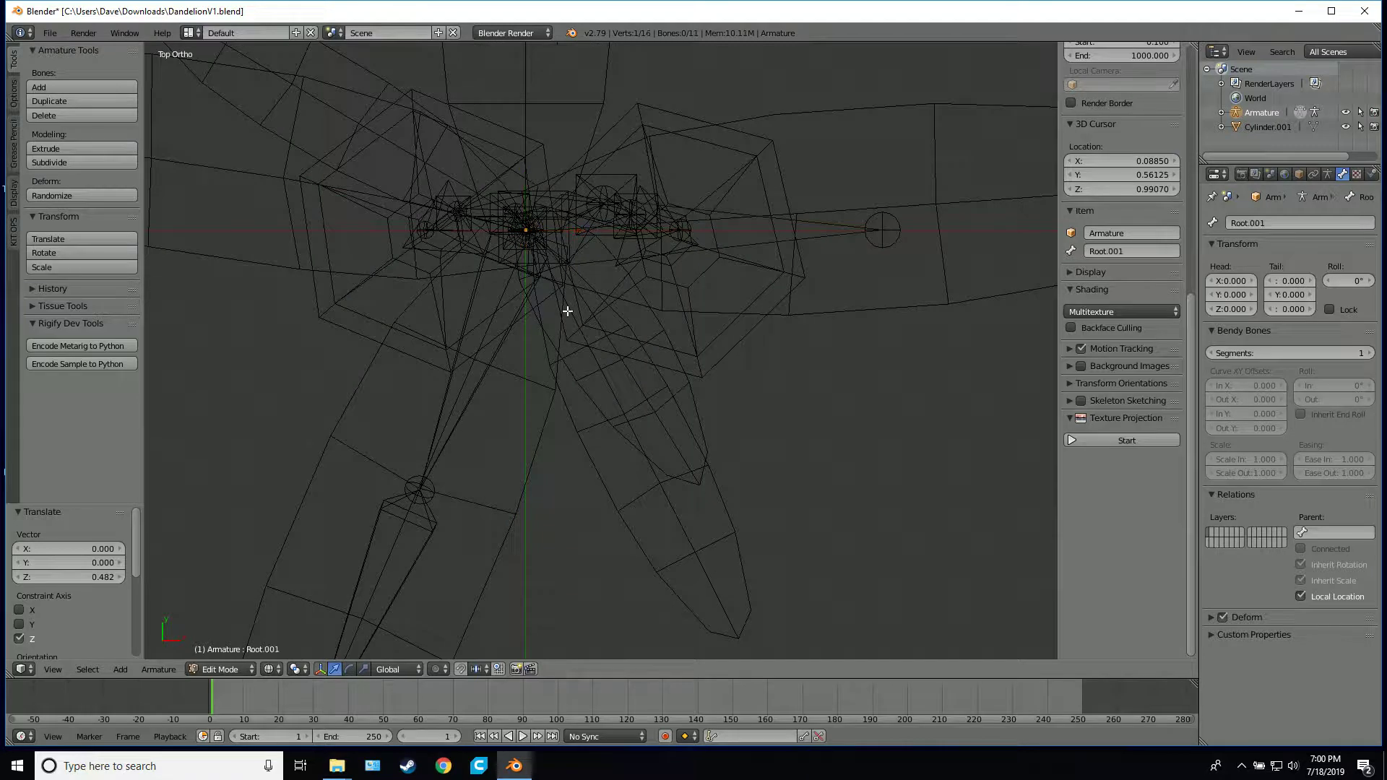
left_click(659, 480)
Rename the first bone of the short front leaf as Leaf_B_1
left_click(1274, 223)
type("Leaf A")
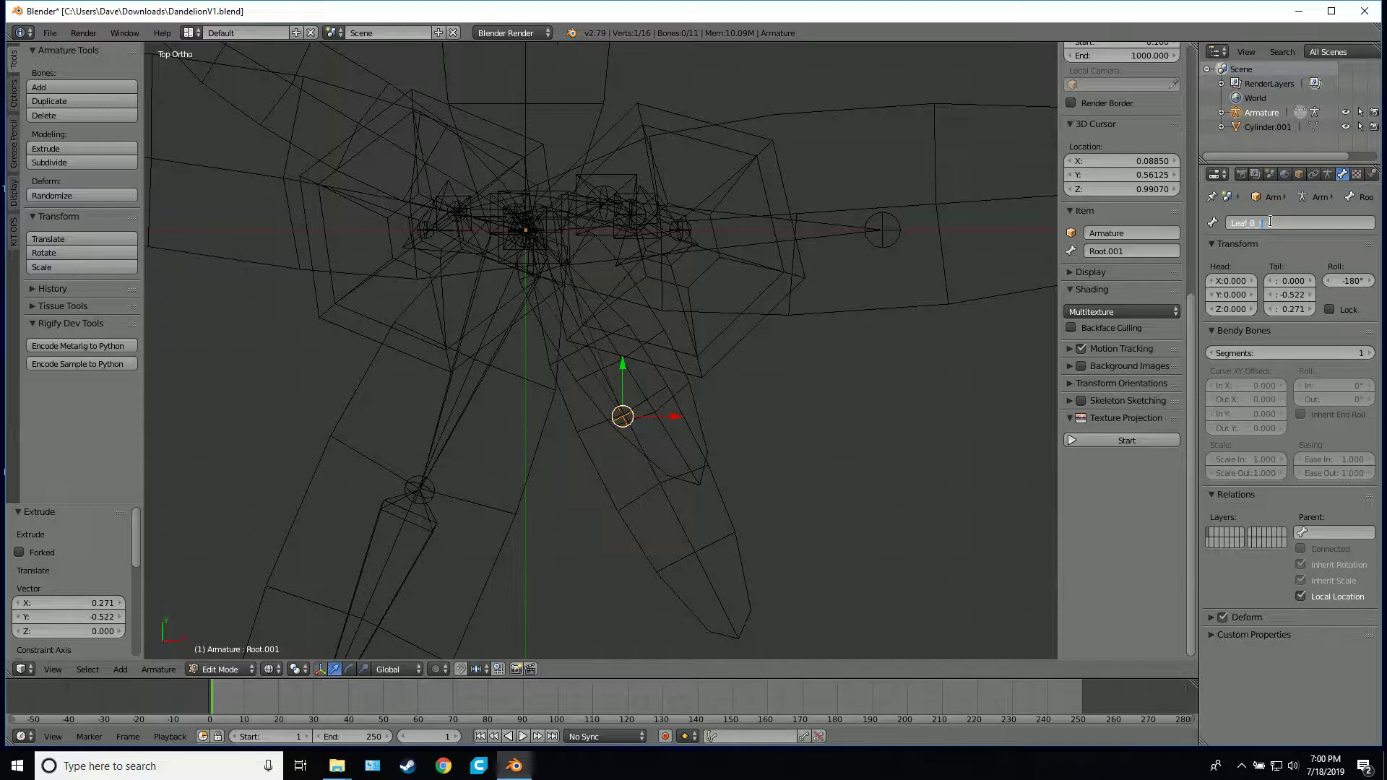
key("ctrl+a")
key("Return")
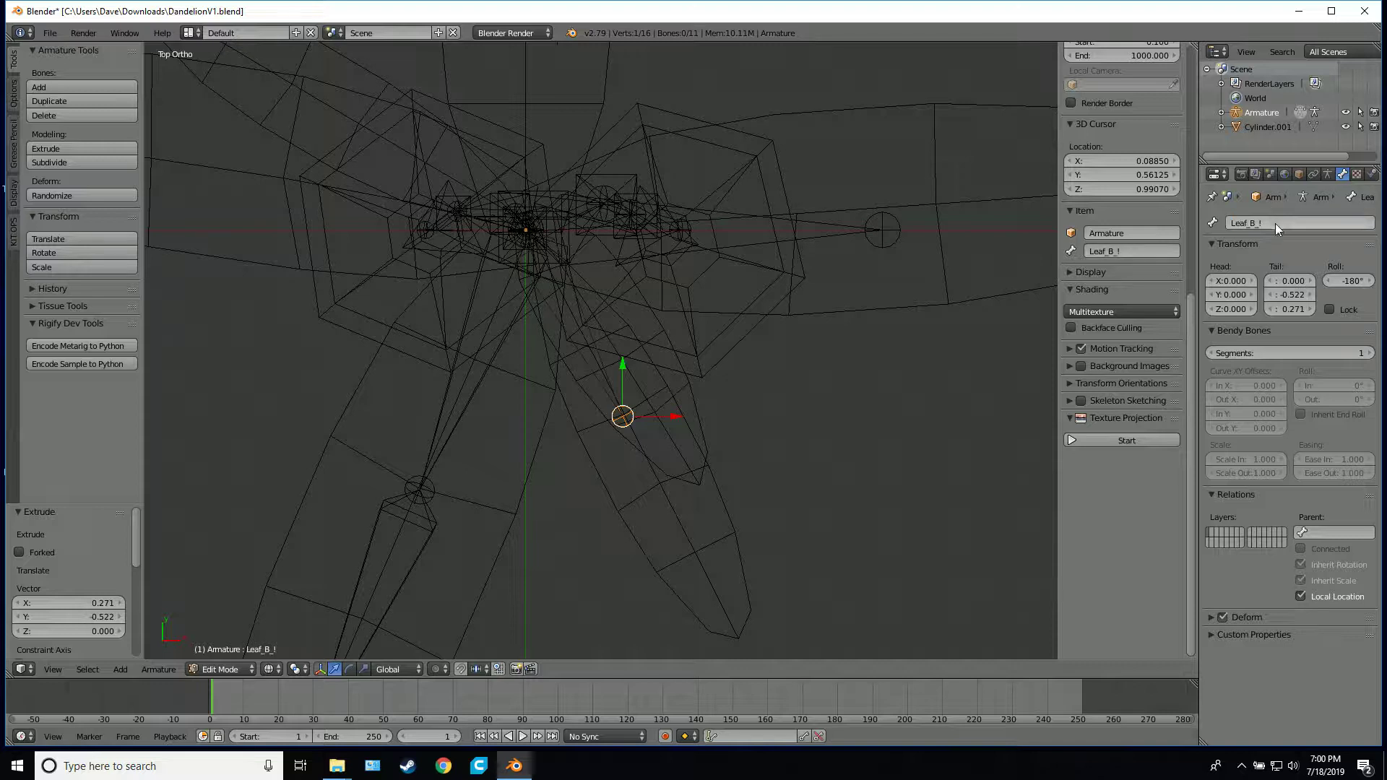
left_click(1275, 227)
key("Return")
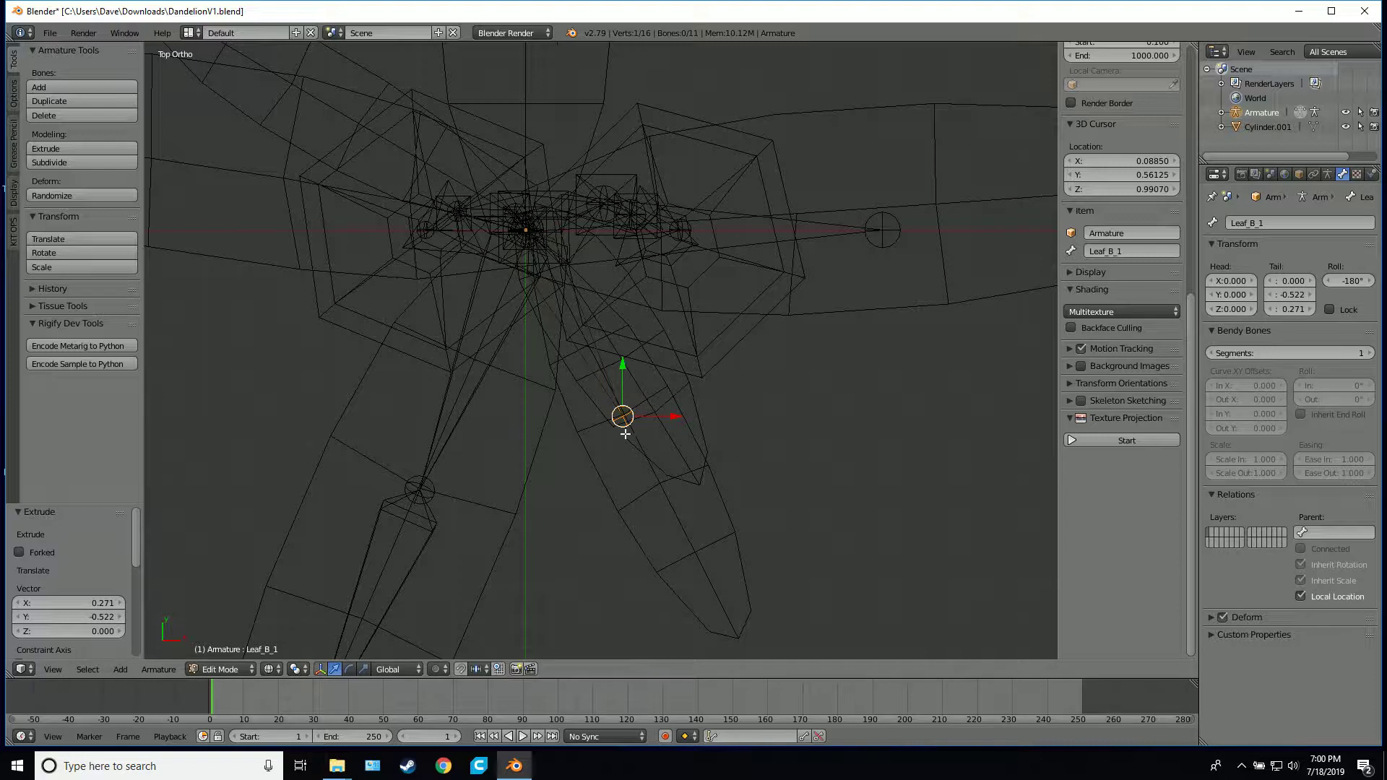
Extrude a second bone along the short leaf, about 0.205 units in X and -0.379 in Y, and rename it Leaf_B_2
key("e")
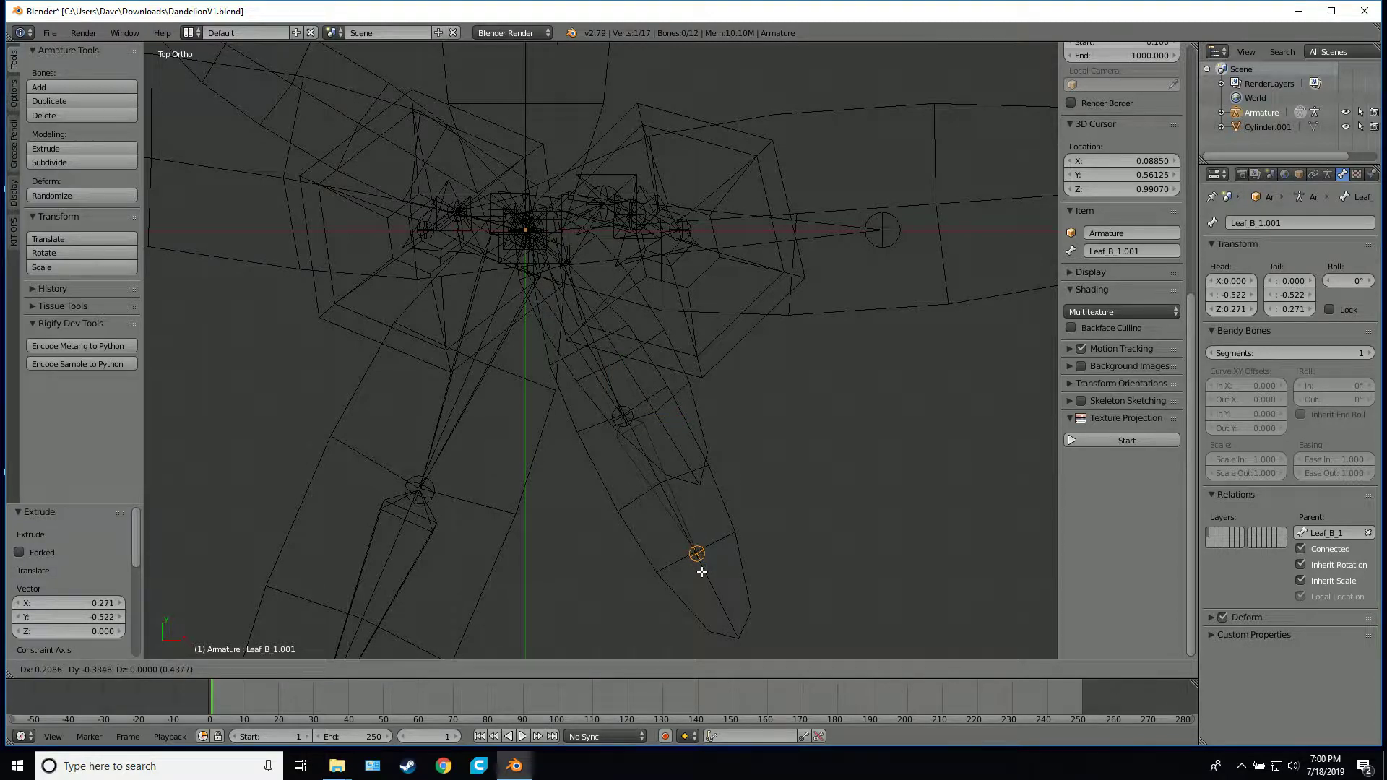
left_click(700, 565)
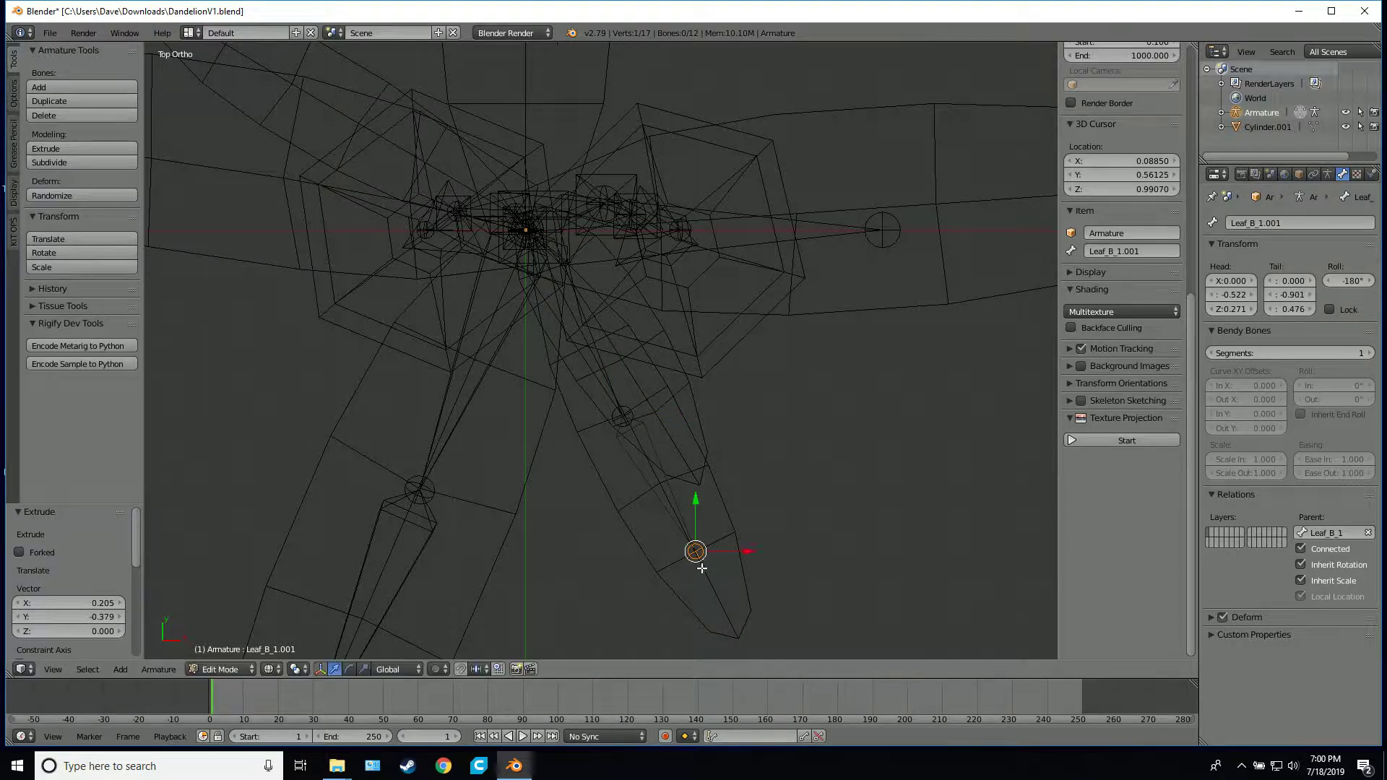
left_click(1277, 222)
type("Leaf_B_")
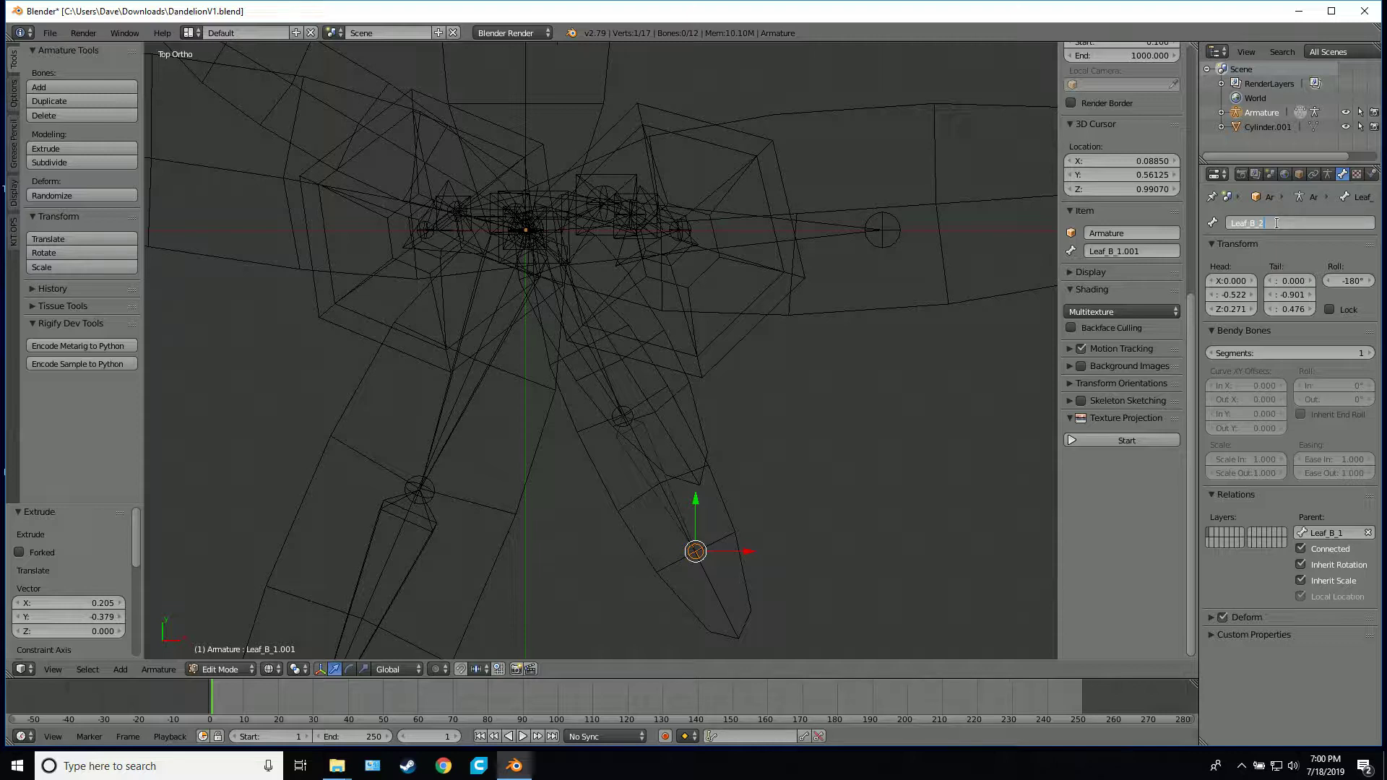
key("Return")
Extrude a third bone to the short leaf's tip, about 0.122 units in X and -0.245 in Y, and rename it Leaf_B_3
key("e")
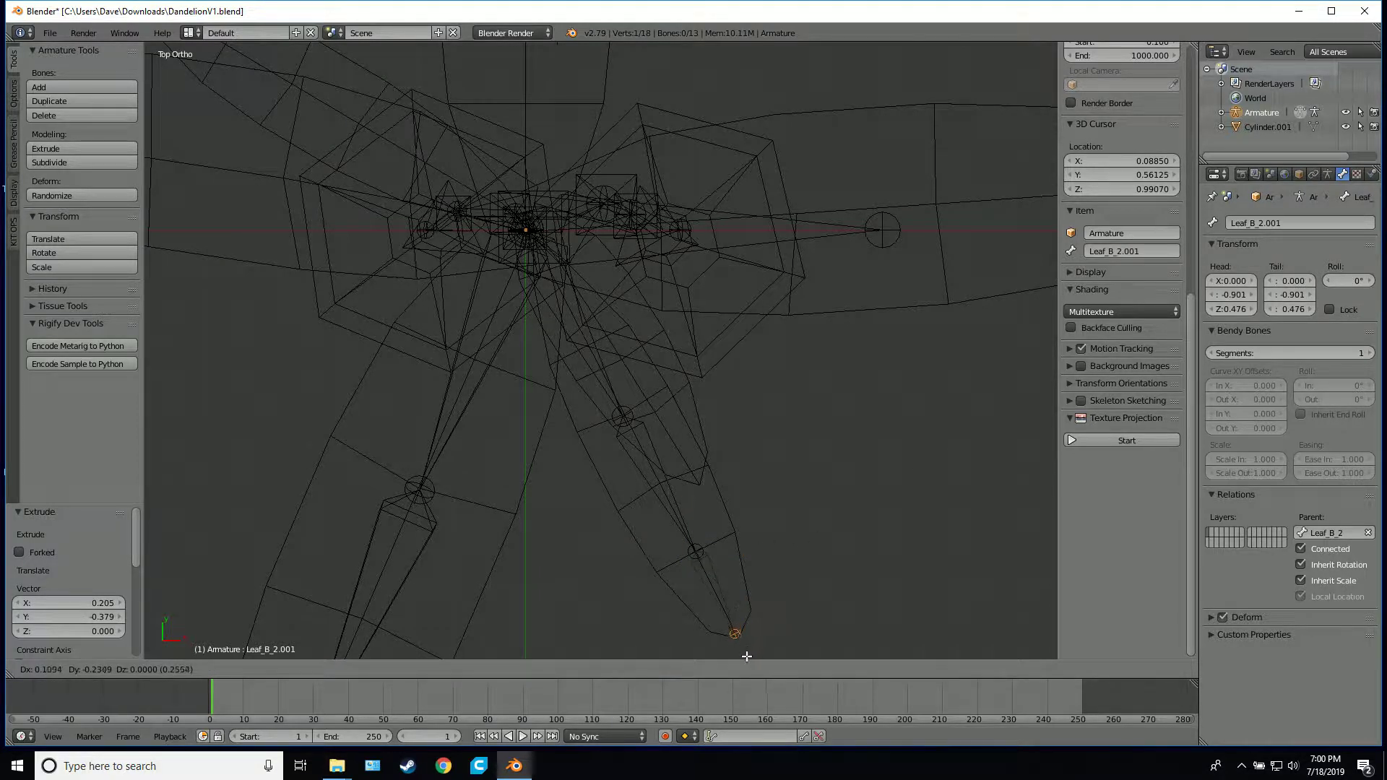
left_click(738, 639)
left_click(1259, 222)
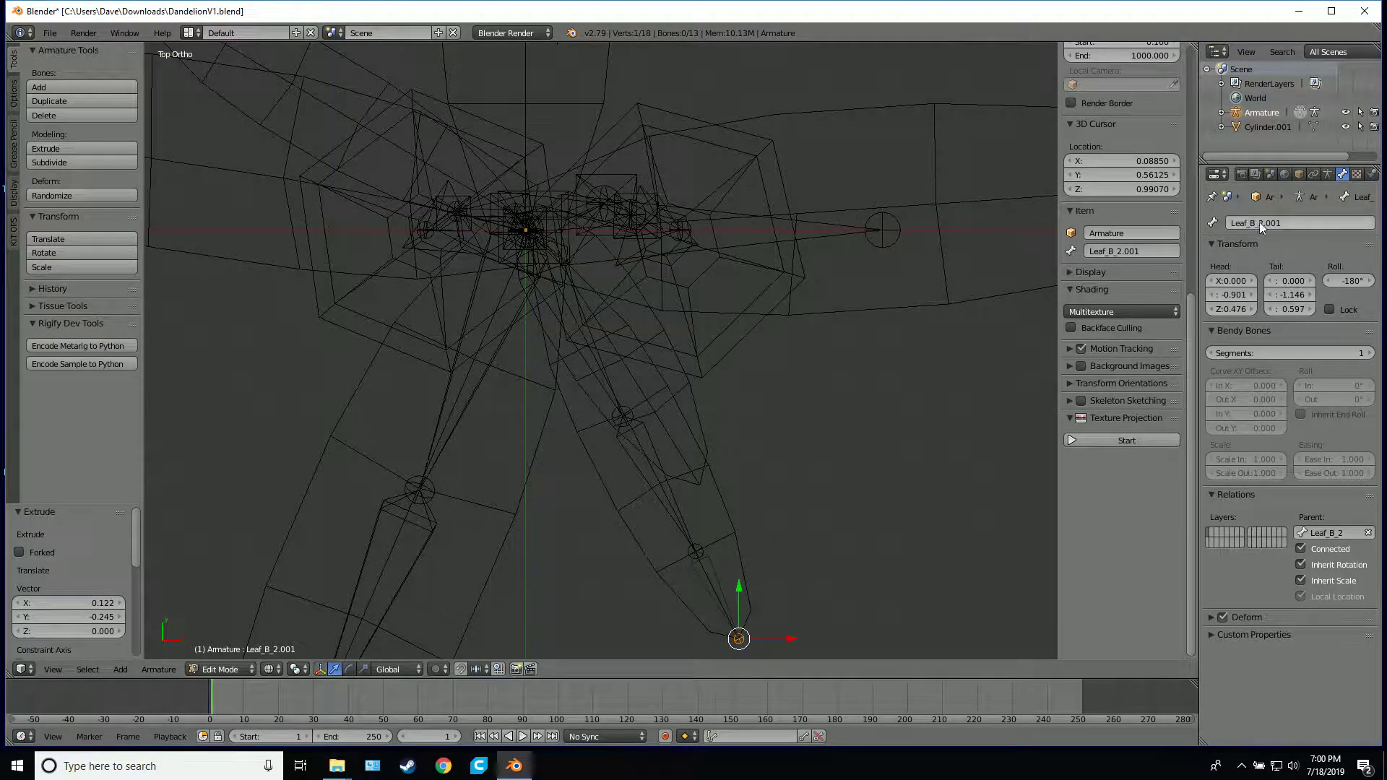
type("Leaf_B_")
type("3")
key("Return")
From a side-on view, raise the joint at the end of Leaf_B_1 about 0.152 units along Z into the short leaf
middle_click_drag(842, 459, 840, 325)
right_click(682, 390)
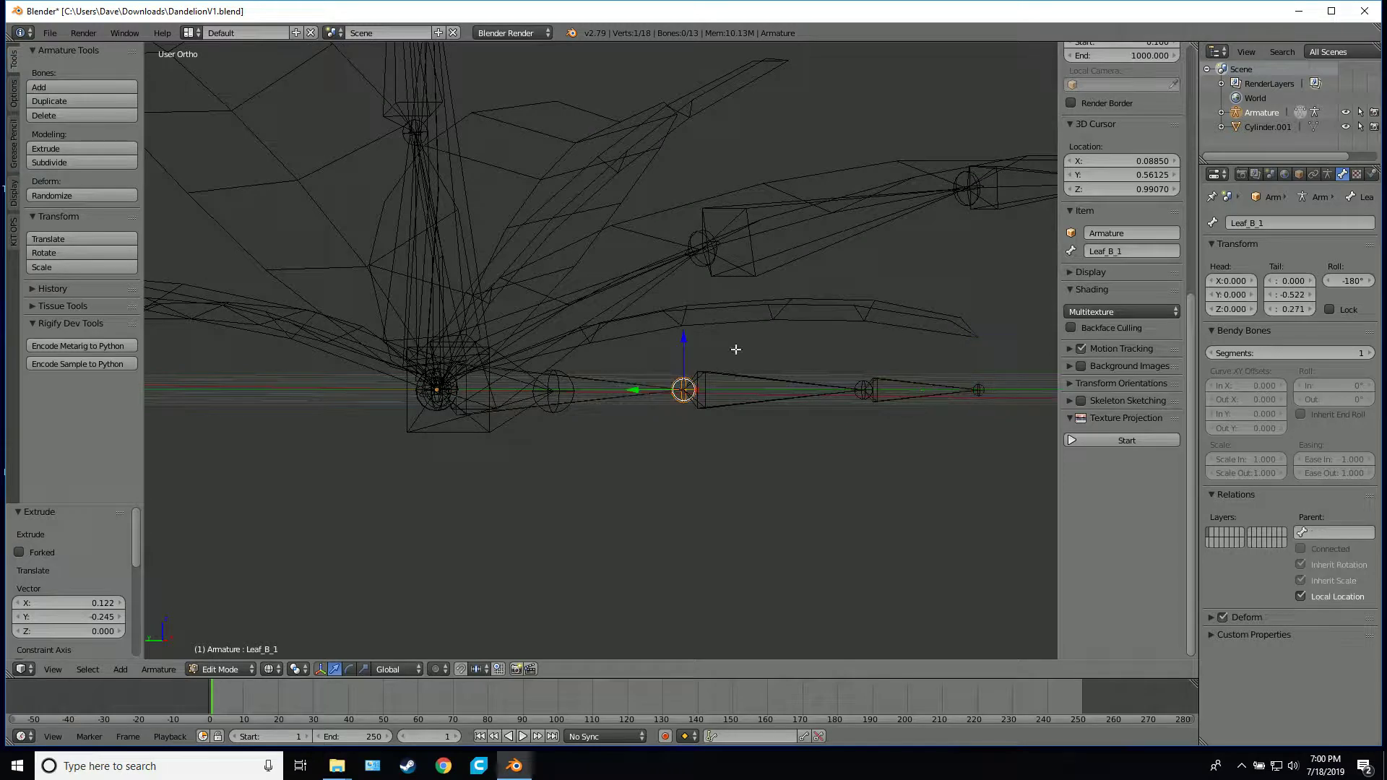
key("g")
key("z")
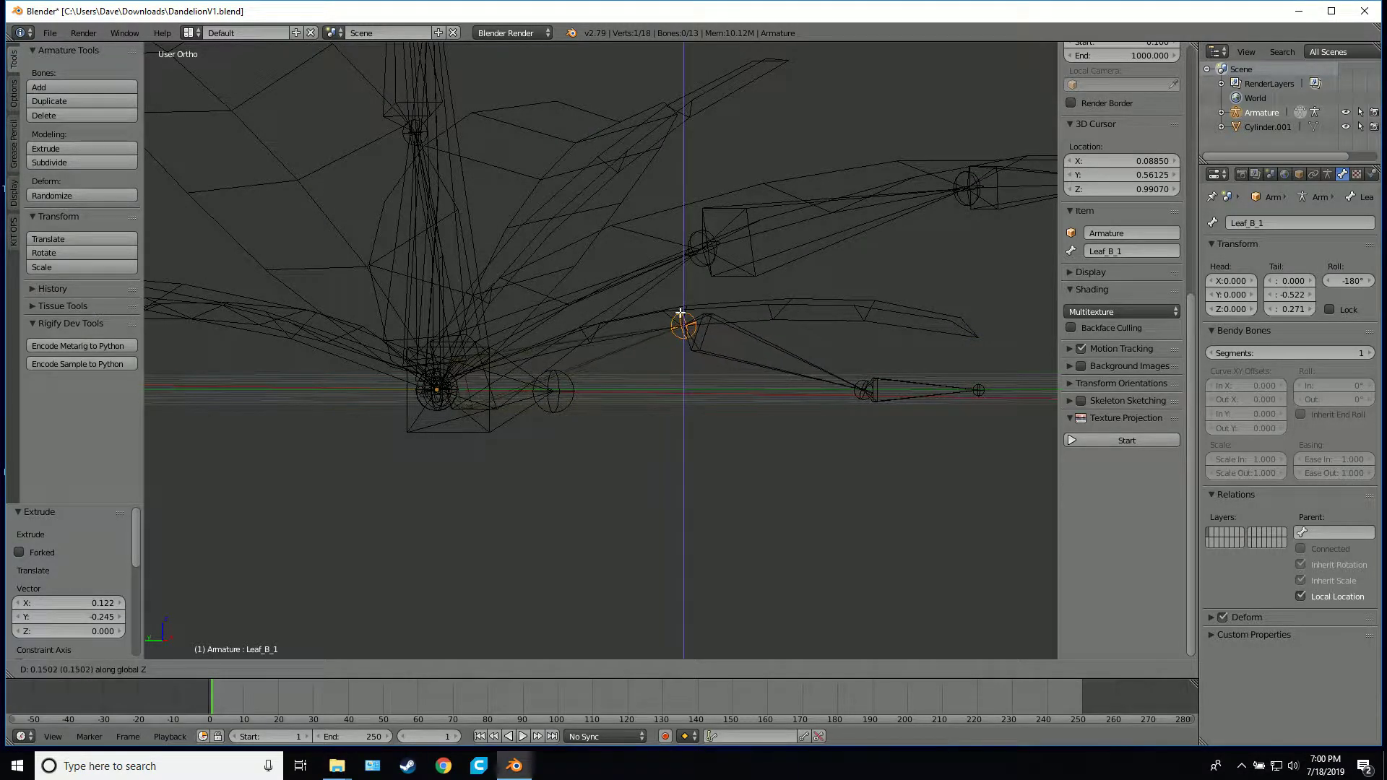
left_click(857, 389)
Raise the end of Leaf_B_2 about 0.164 units and the end of Leaf_B_3 about 0.123 units along Z, following the short leaf's curve
right_click(857, 388)
key("g")
key("z")
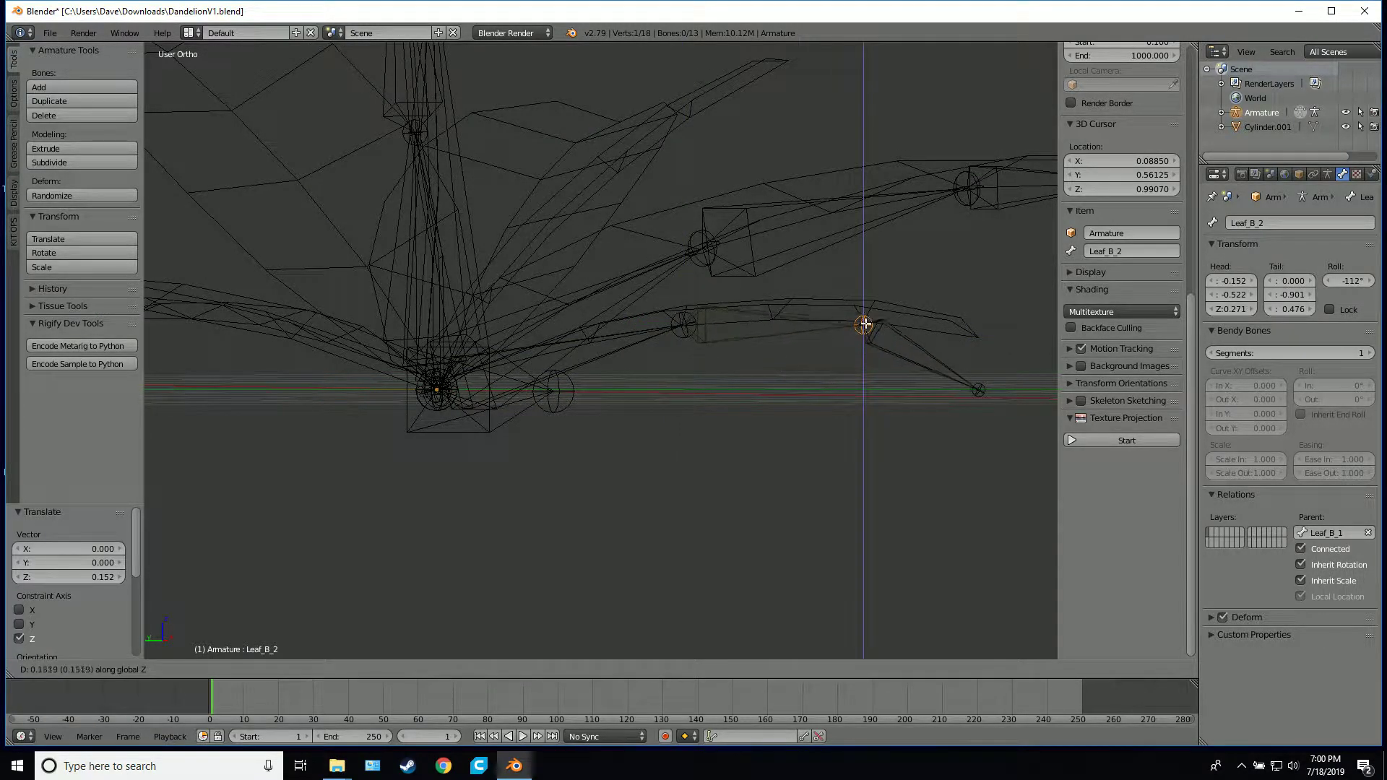
left_click(866, 321)
right_click(980, 388)
key("g")
key("z")
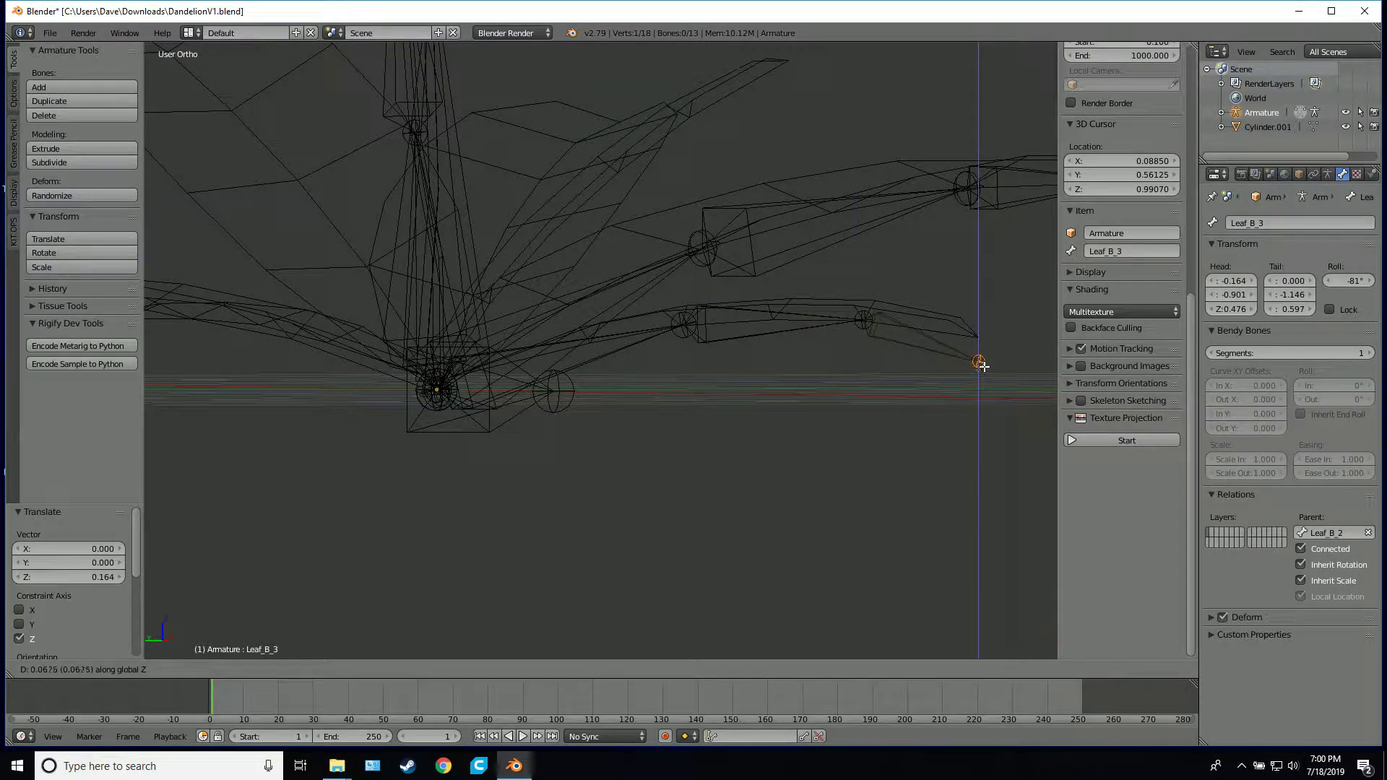
left_click(980, 342)
Switch to solid shading and inspect how the Leaf_B bones fit the short front leaf
mouse_move(980, 341)
middle_mouse_down()
mouse_move(961, 378)
mouse_move(845, 412)
mouse_move(666, 354)
mouse_move(650, 375)
mouse_move(721, 427)
mouse_move(737, 420)
middle_mouse_up()
key("z")
scroll(680, 330, "down", 1)
middle_click_drag(681, 330, 737, 368)
scroll(734, 371, "up", 3)
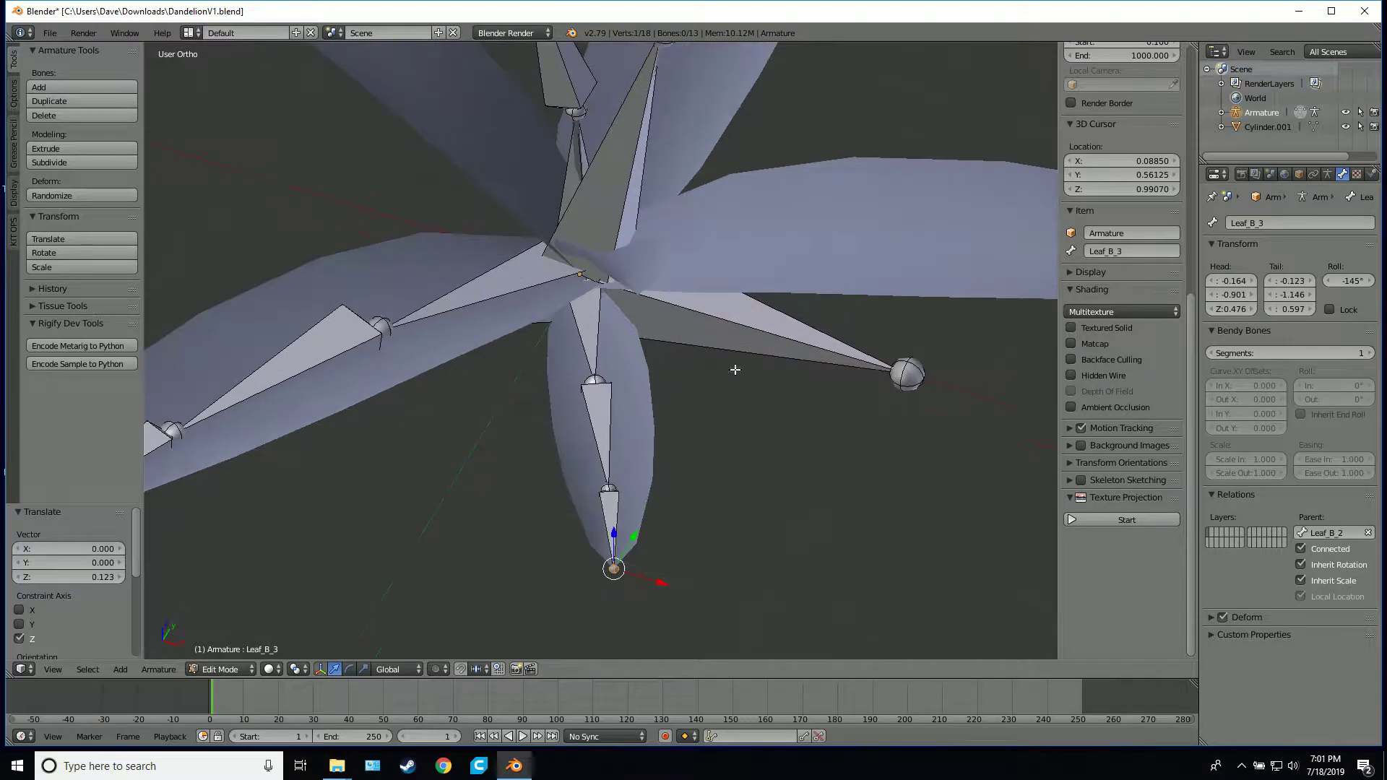
Select the root, leaf and stem bones one after another to examine how the chains meet at the base
right_click(786, 330)
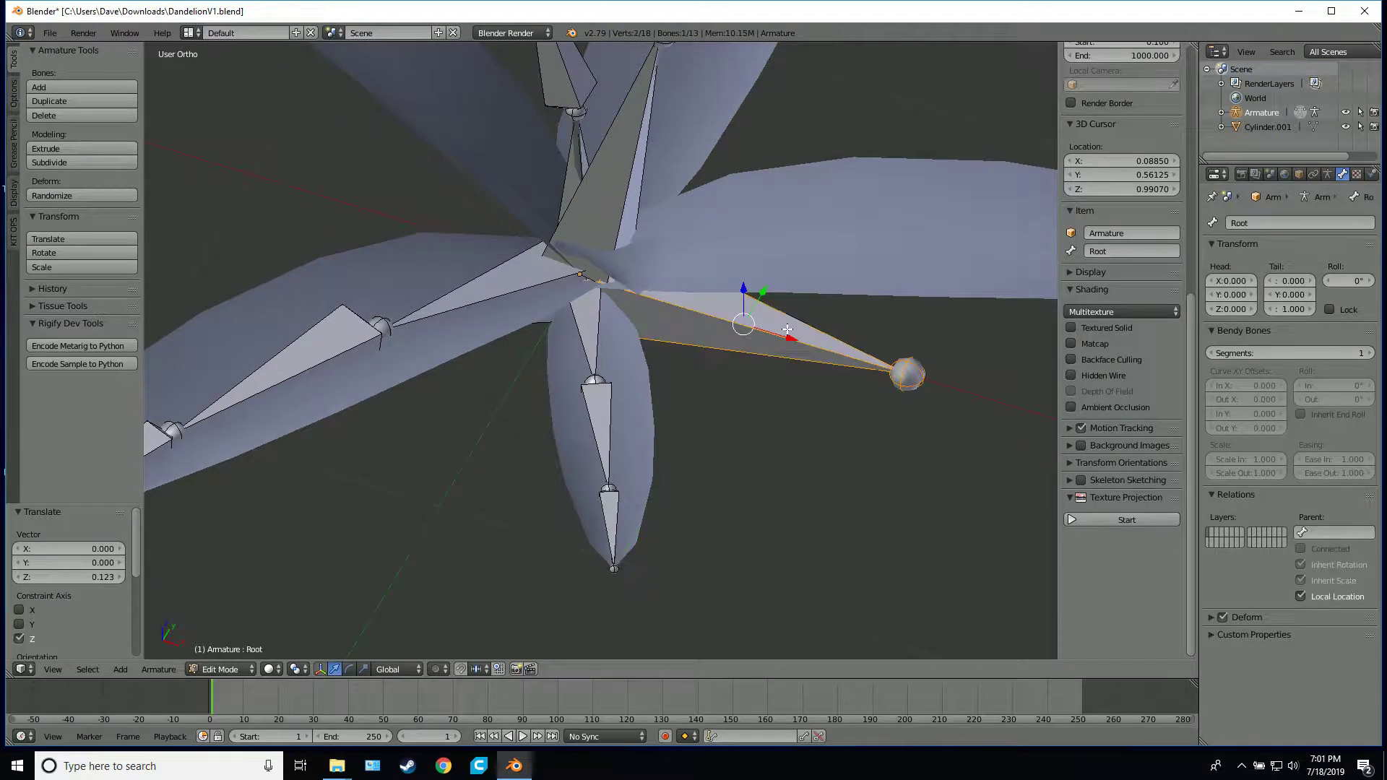
right_click(595, 329)
right_click(522, 290)
right_click(611, 189)
right_click(566, 86)
right_click(576, 153)
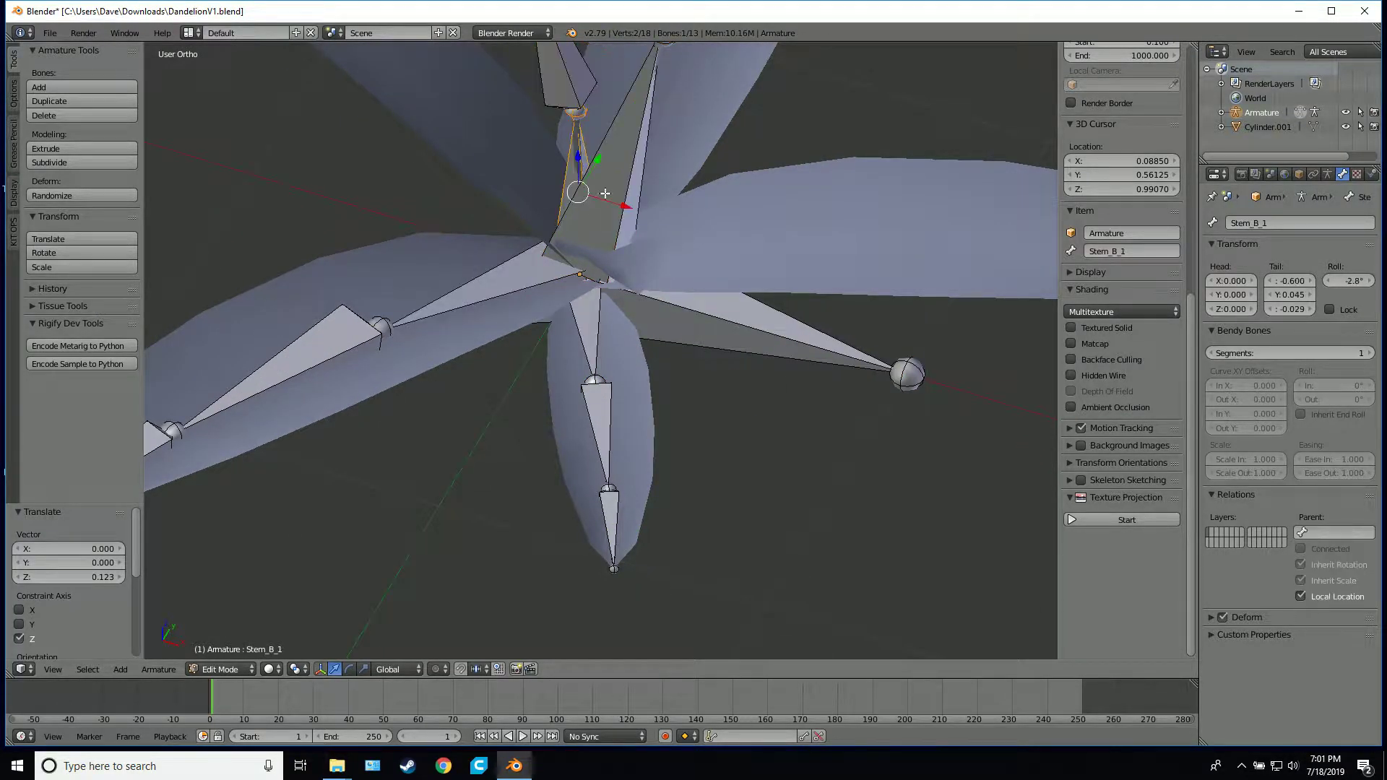
scroll(719, 319, "down", 3)
mouse_move(721, 314)
middle_mouse_down()
mouse_move(740, 346)
mouse_move(722, 317)
middle_mouse_up()
Select the root bone, and leave and re-enter Edit Mode on the armature
right_click(739, 327)
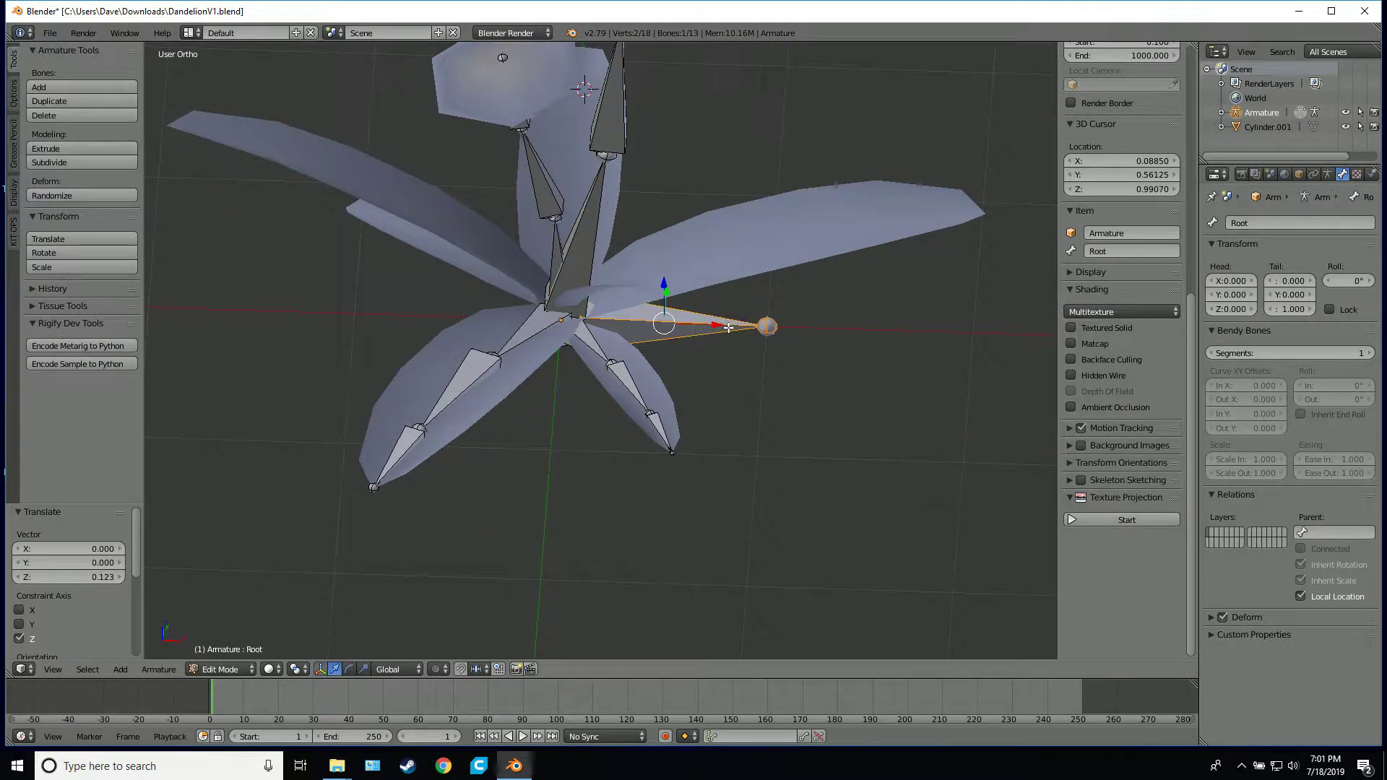
key("Tab")
key("Tab")
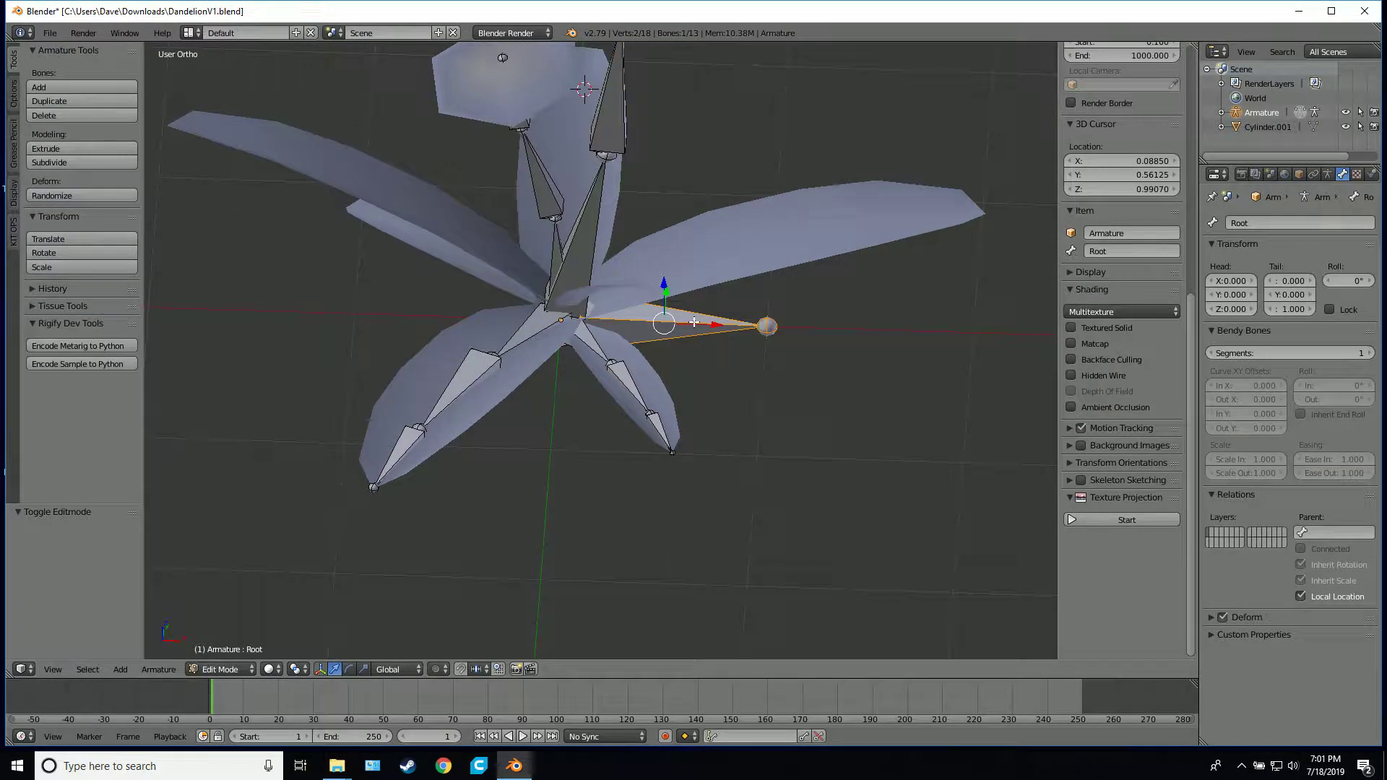
Switch the armature to Pose Mode and try moving or rotating the root and Stem_A_1 bones
left_click(221, 670)
left_click(237, 621)
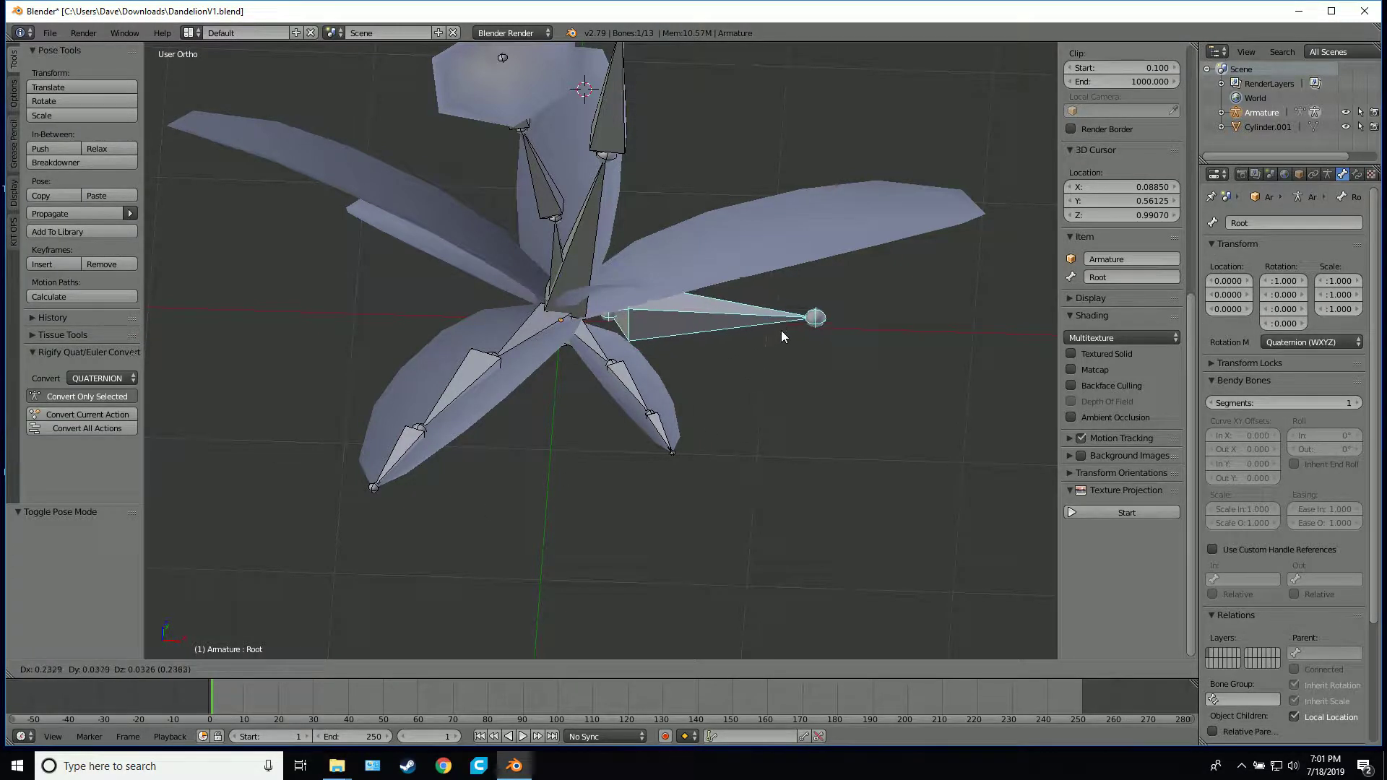
key("r")
right_click(696, 168)
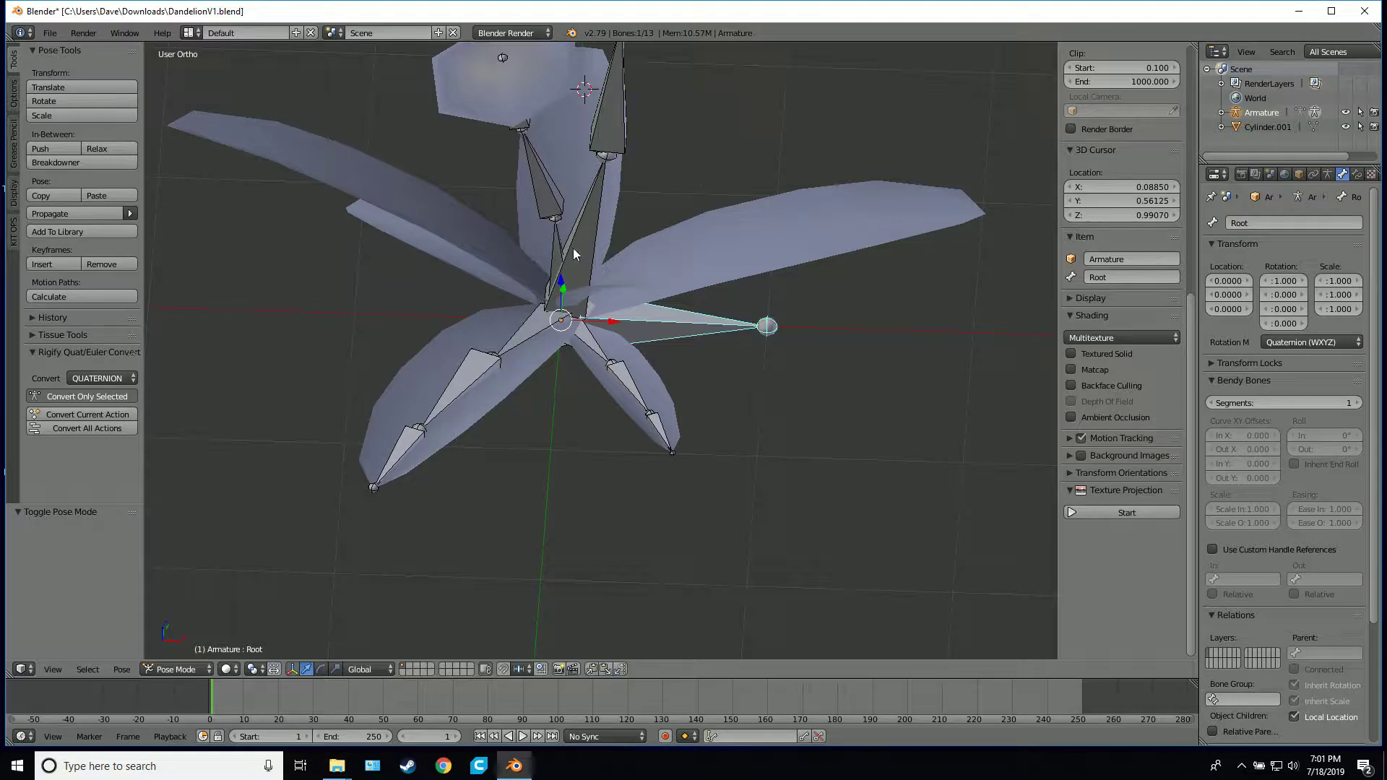
right_click(574, 248)
key("r")
right_click(695, 284)
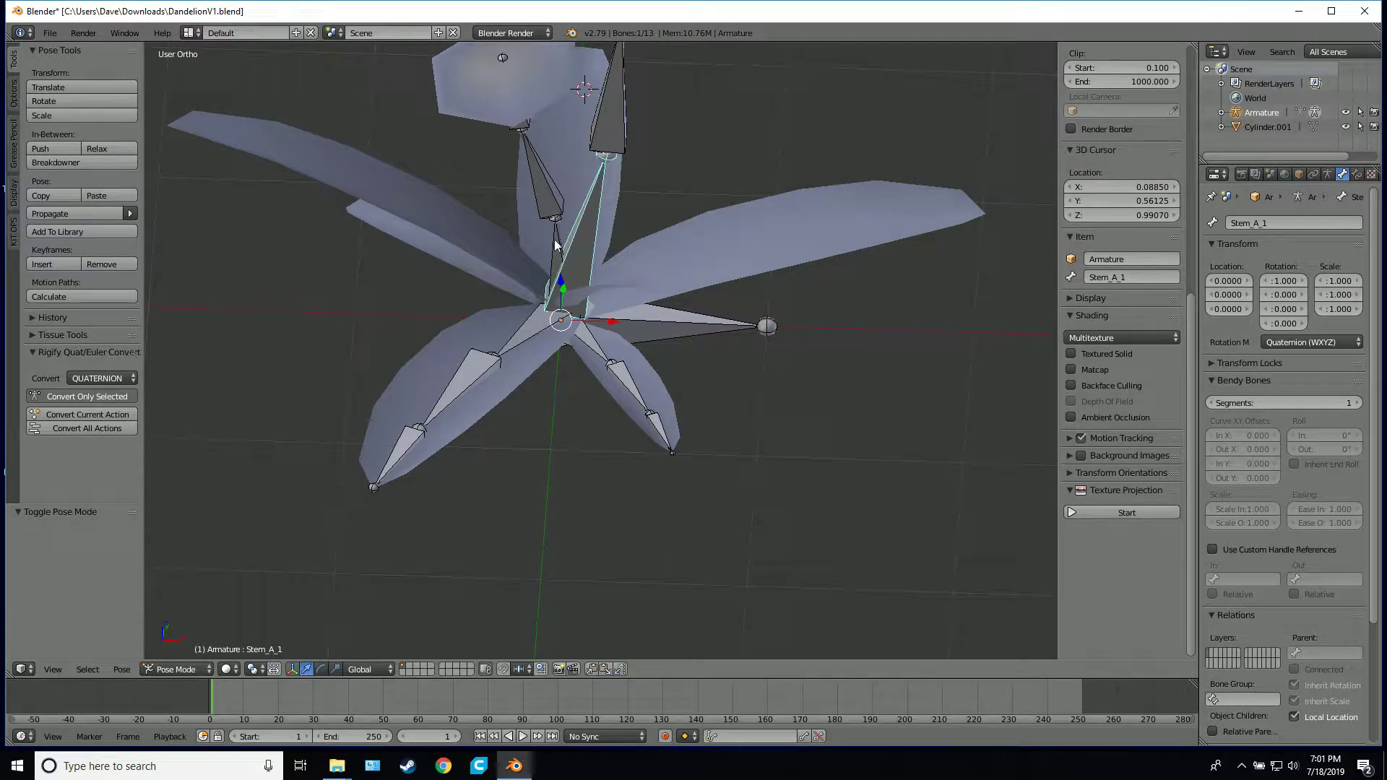
Test how the Stem_B_2 and Leaf_A_2 bones rotate, cancelling each trial rotation
right_click(478, 215)
key("r")
right_click(729, 239)
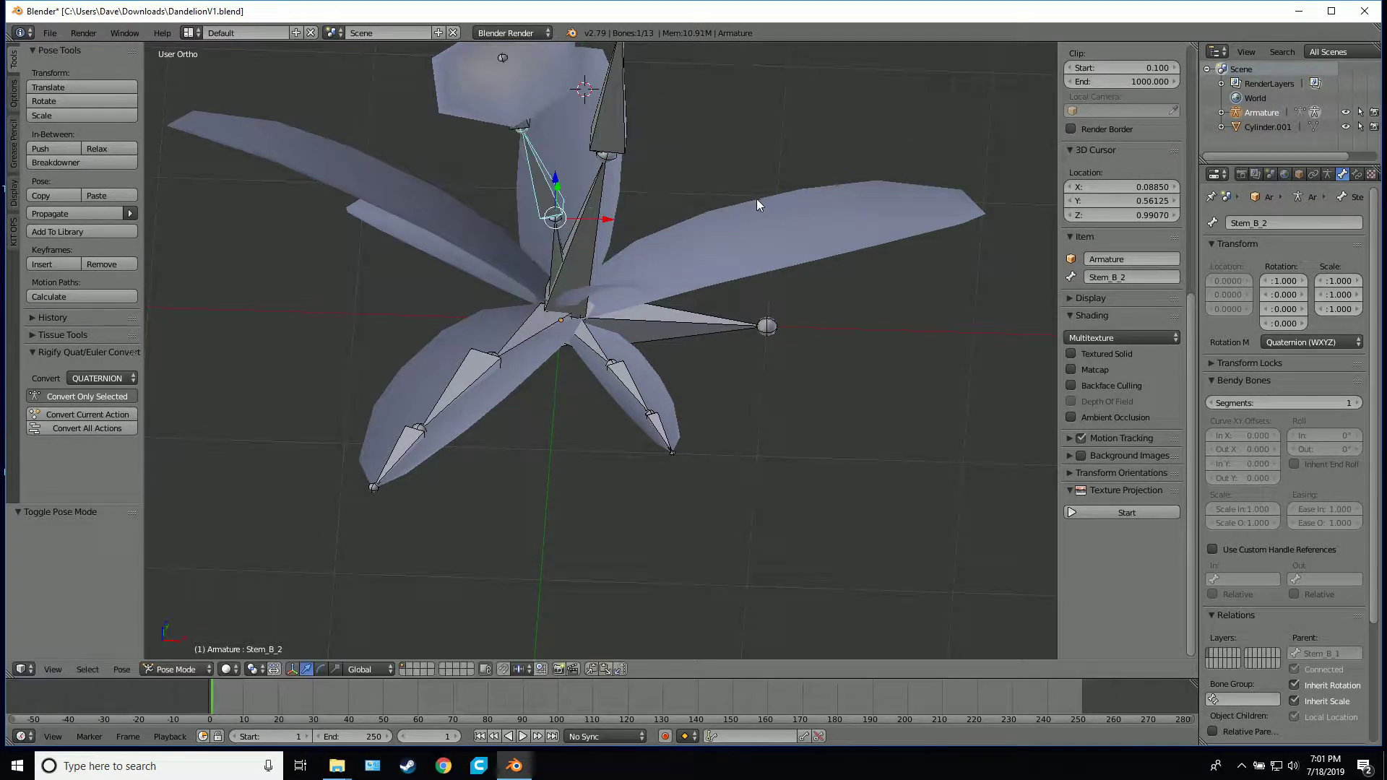
right_click(471, 380)
middle_click_drag(471, 380, 600, 239)
key("r")
right_click(782, 382)
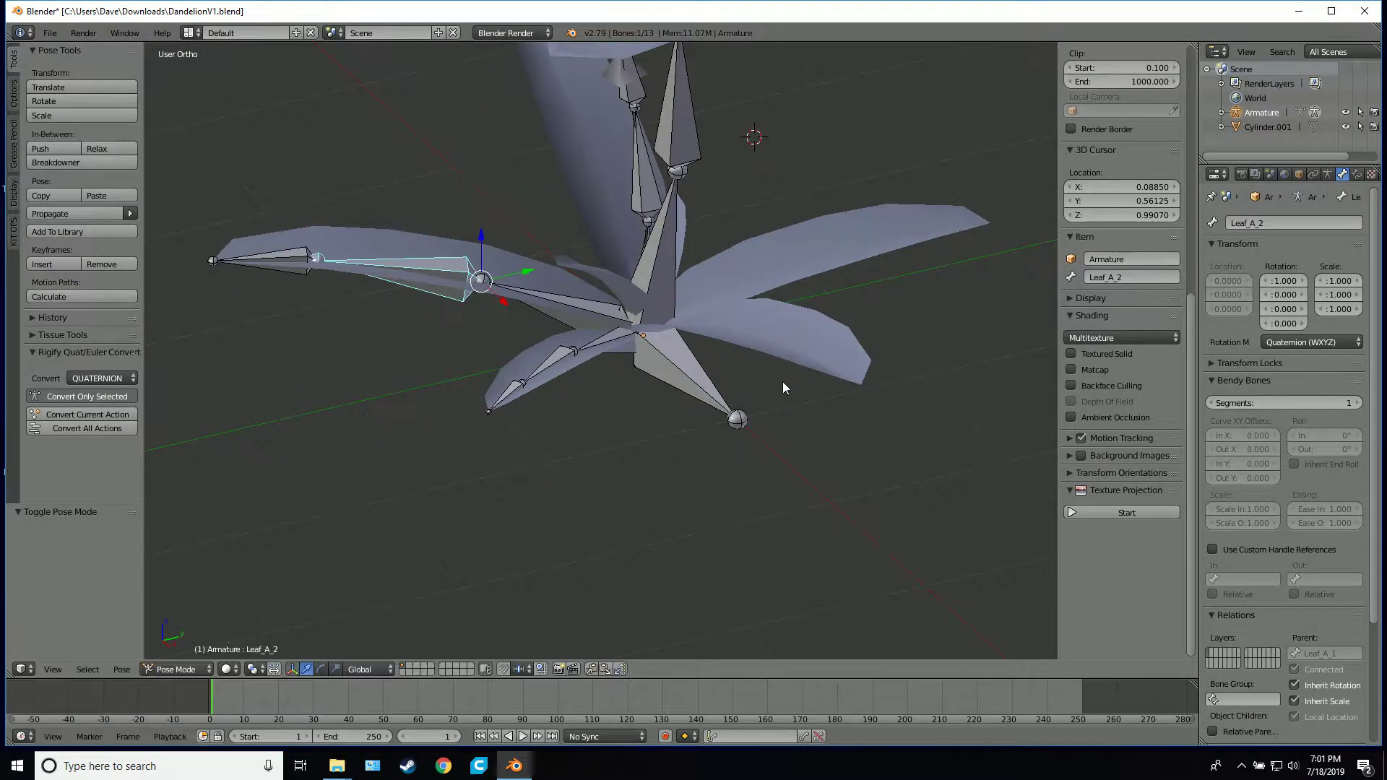
Toggle the armature into Edit Mode and back to Pose Mode
middle_click_drag(782, 382, 875, 379)
middle_click_drag(775, 361, 776, 379)
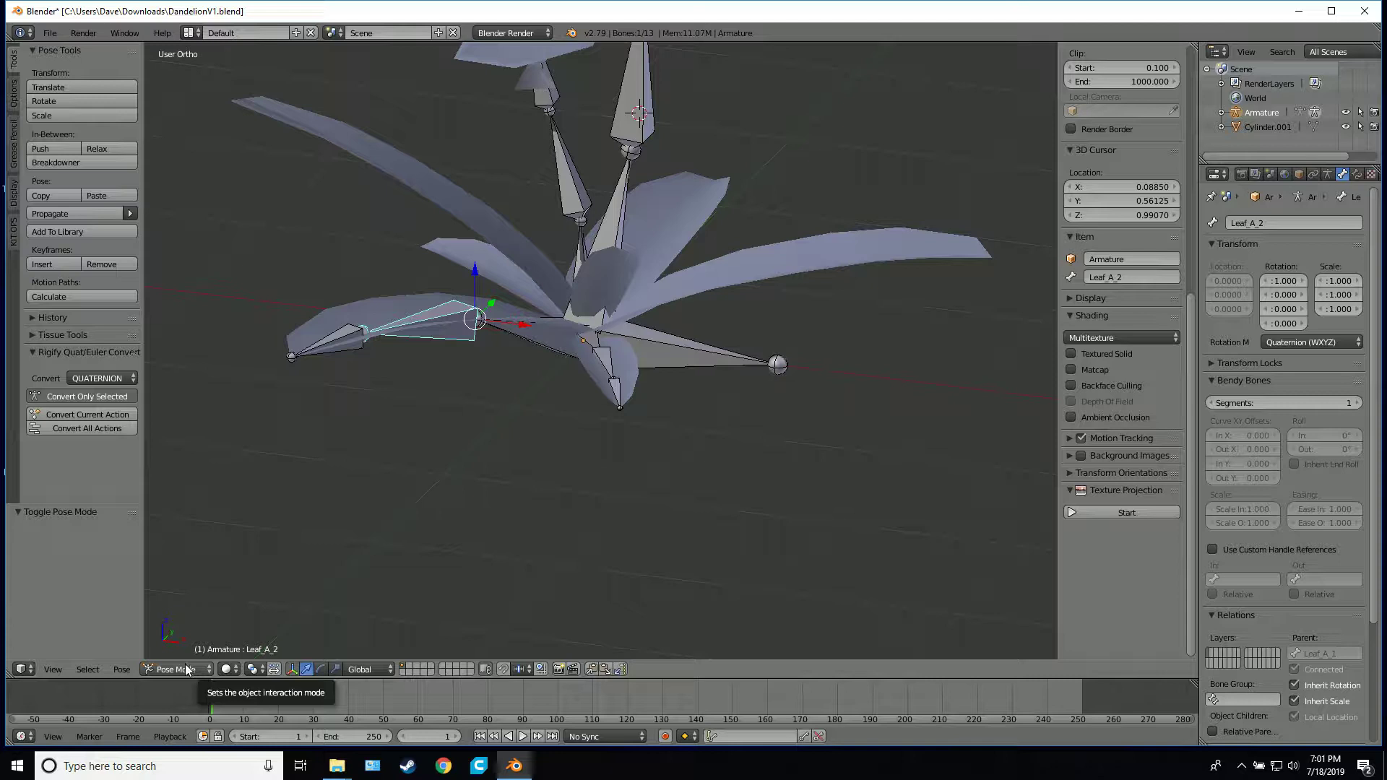
middle_click_drag(634, 306, 638, 319)
key("Tab")
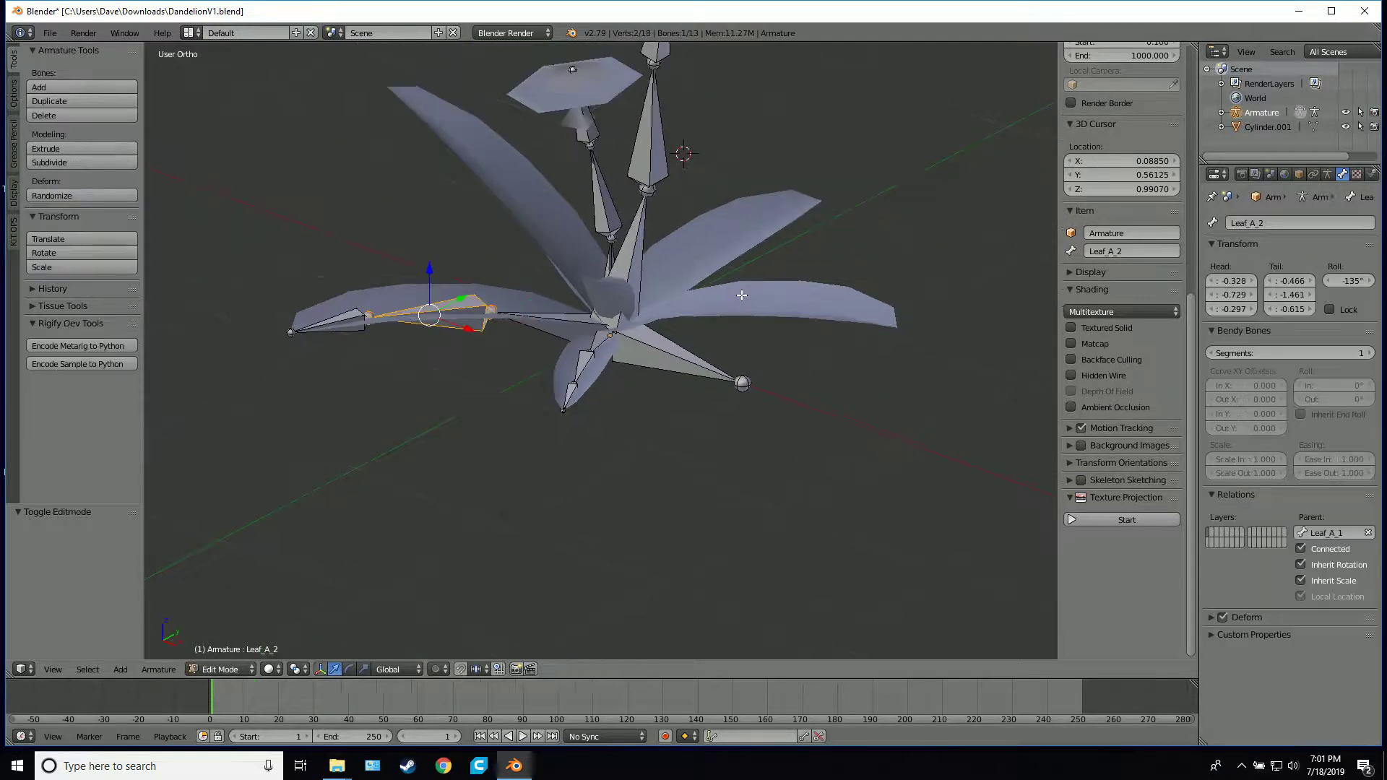
middle_click_drag(780, 274, 801, 339, "shift")
key("ctrl+Tab")
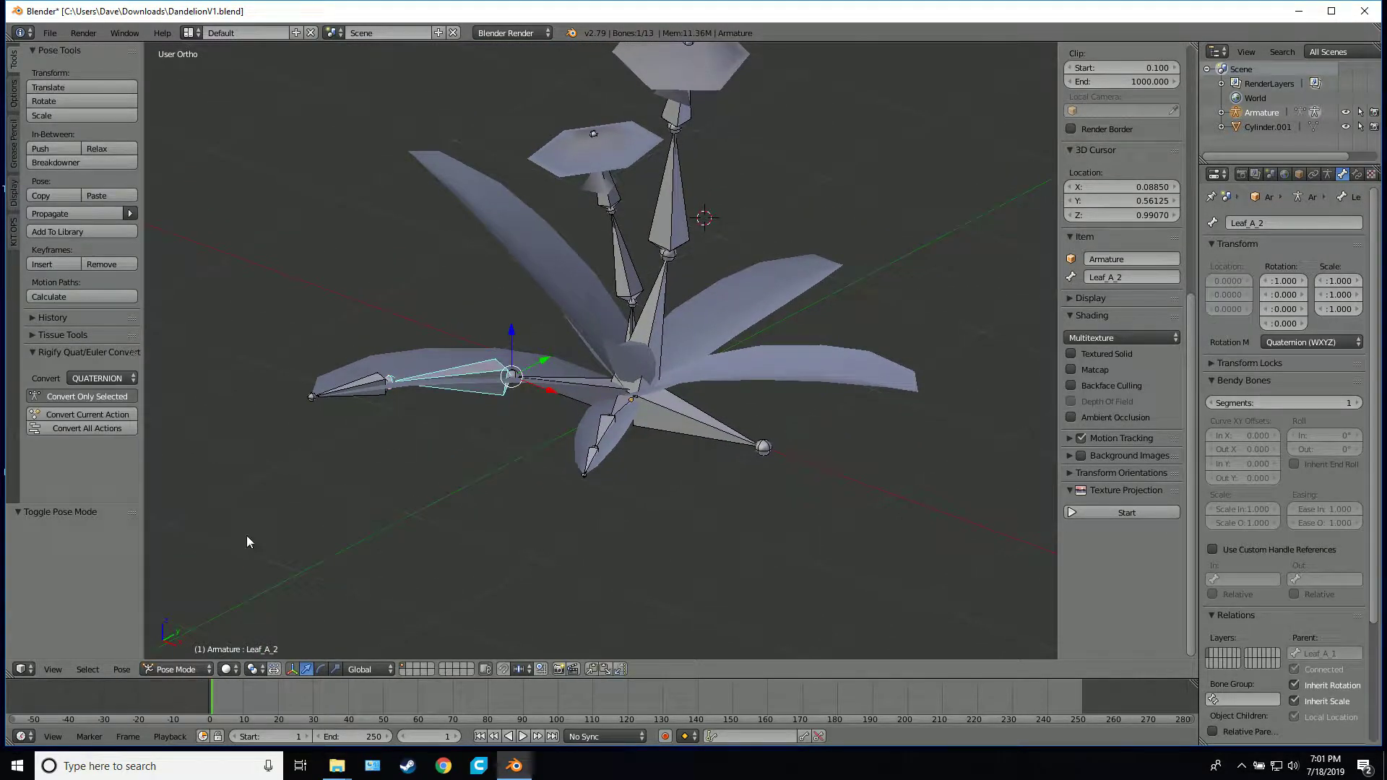
Select the dandelion mesh together with the armature and parent the mesh to it with automatic weights
right_click(598, 284)
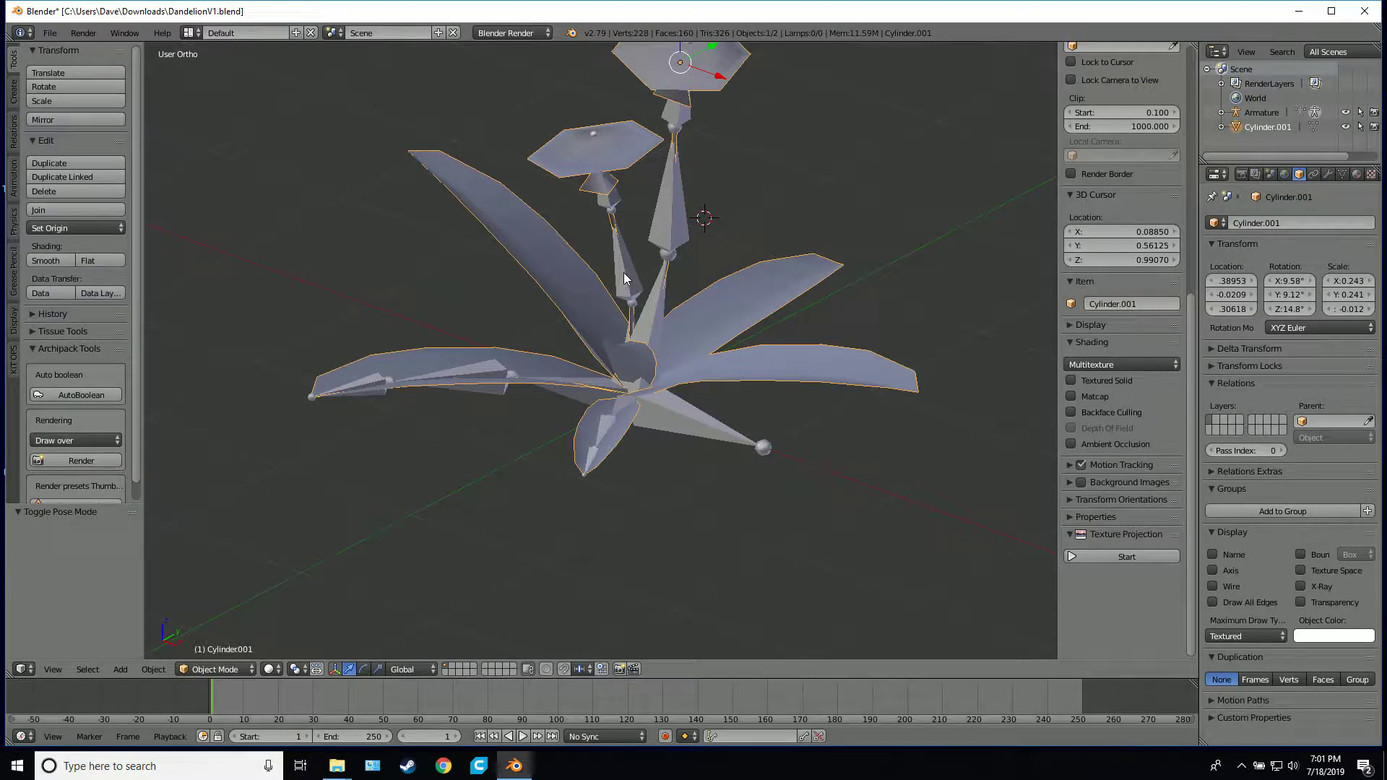
right_click(665, 208)
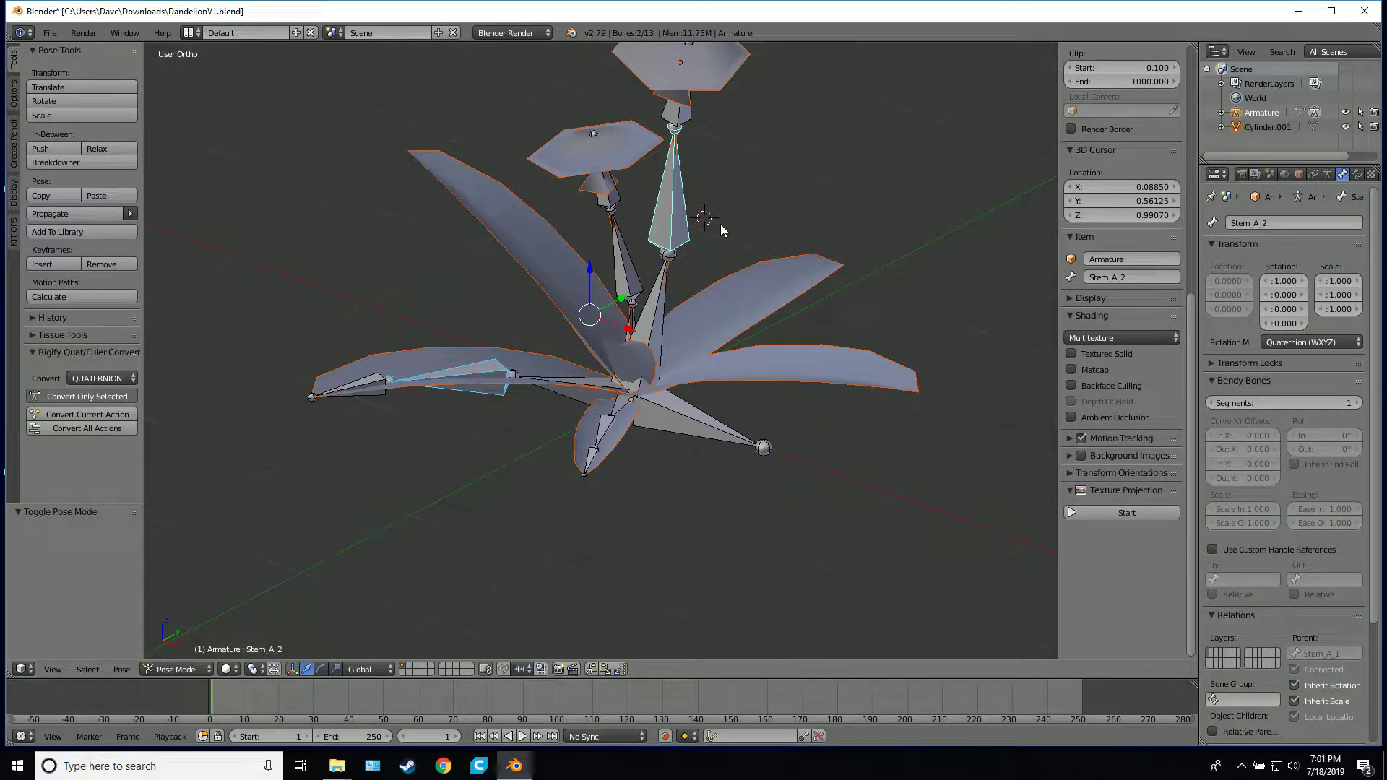
key("ctrl+p")
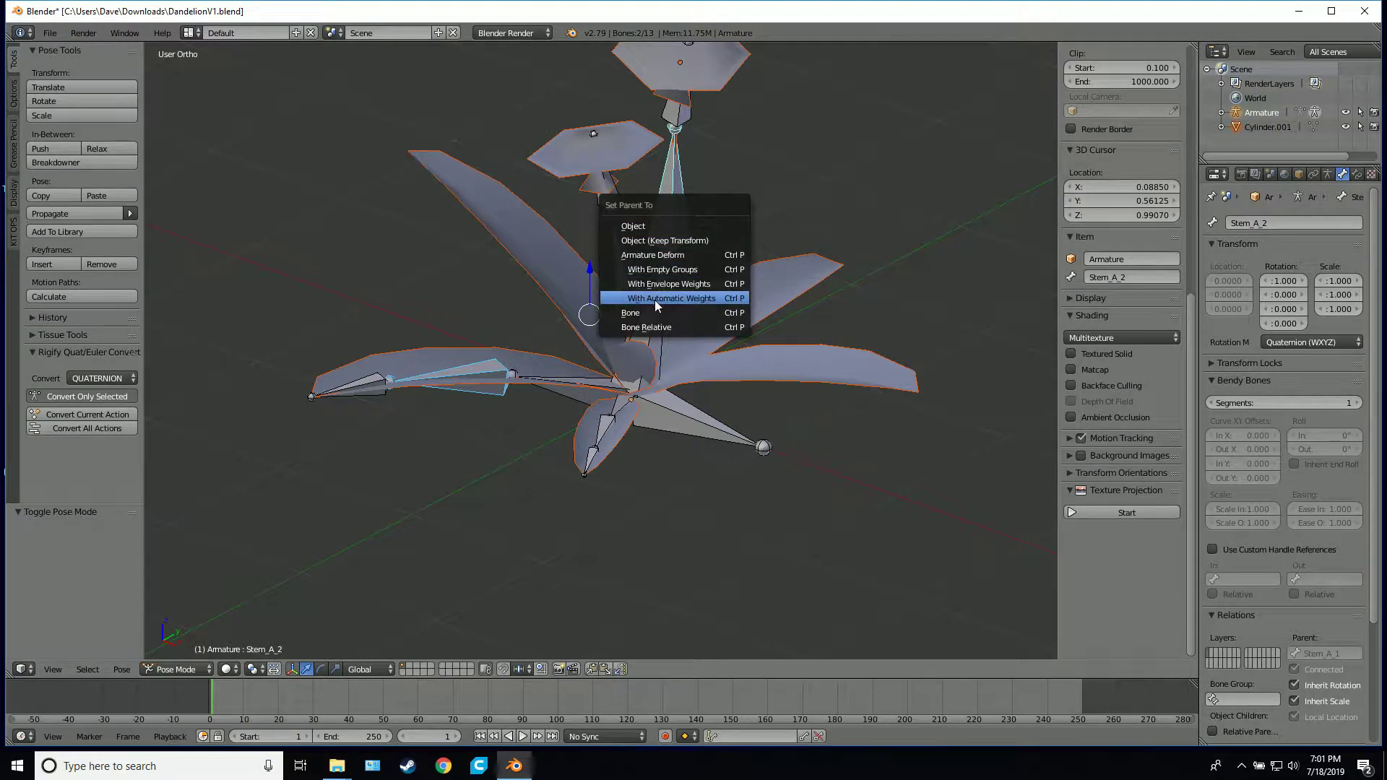
left_click(691, 299)
Select the dandelion mesh alone and switch it to Weight Paint mode
middle_click_drag(691, 304, 738, 295)
right_click(739, 271)
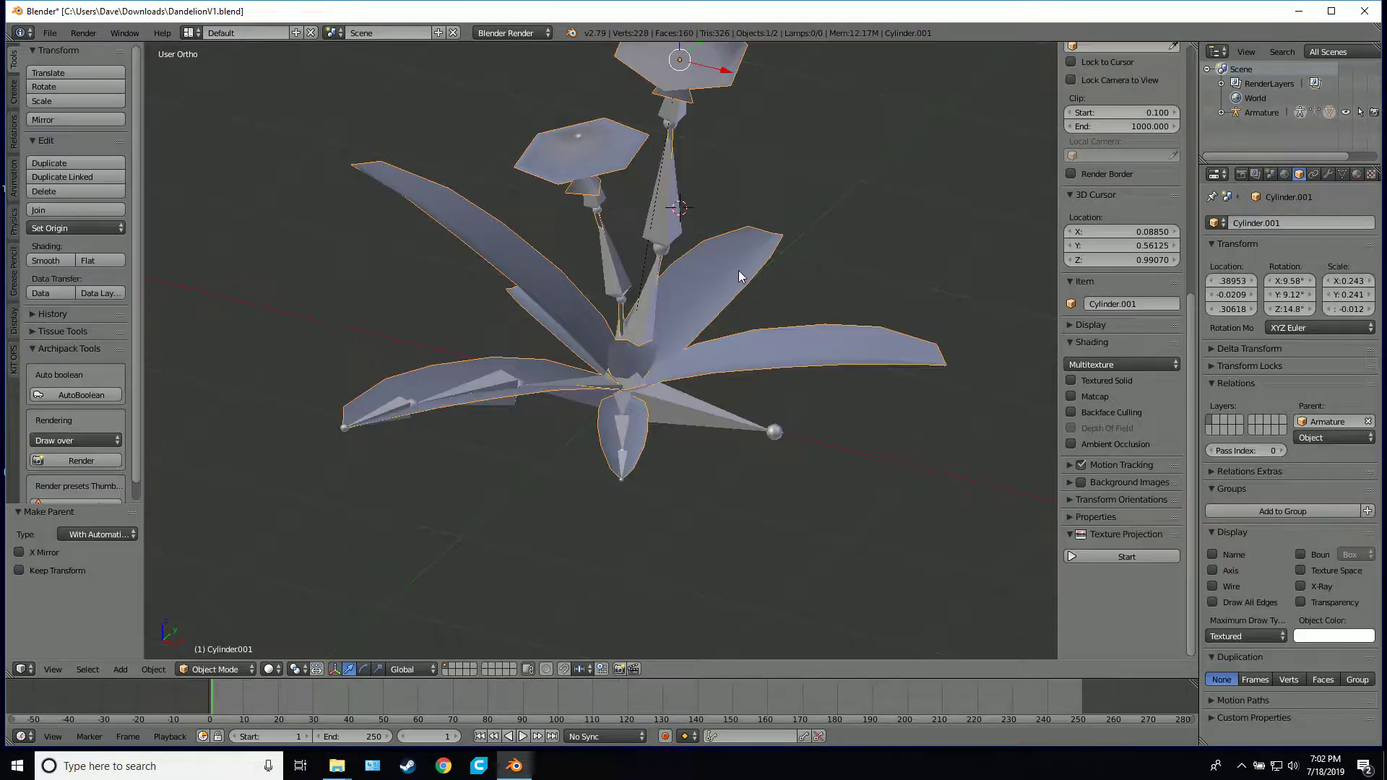
left_click(245, 670)
left_click(246, 588)
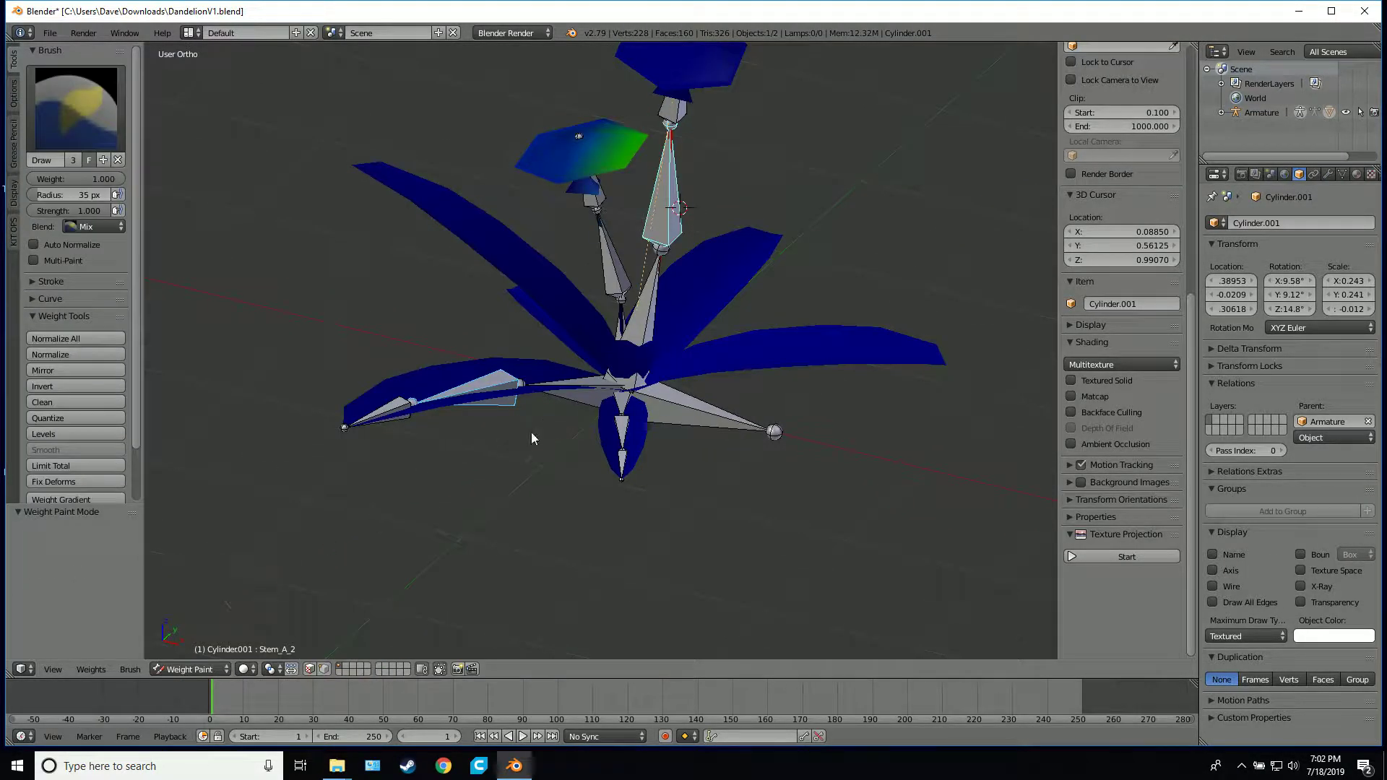
Examine Stem_A_2's automatic weights on both stems and flower heads from several angles in wireframe shading
middle_click_drag(540, 466, 480, 391)
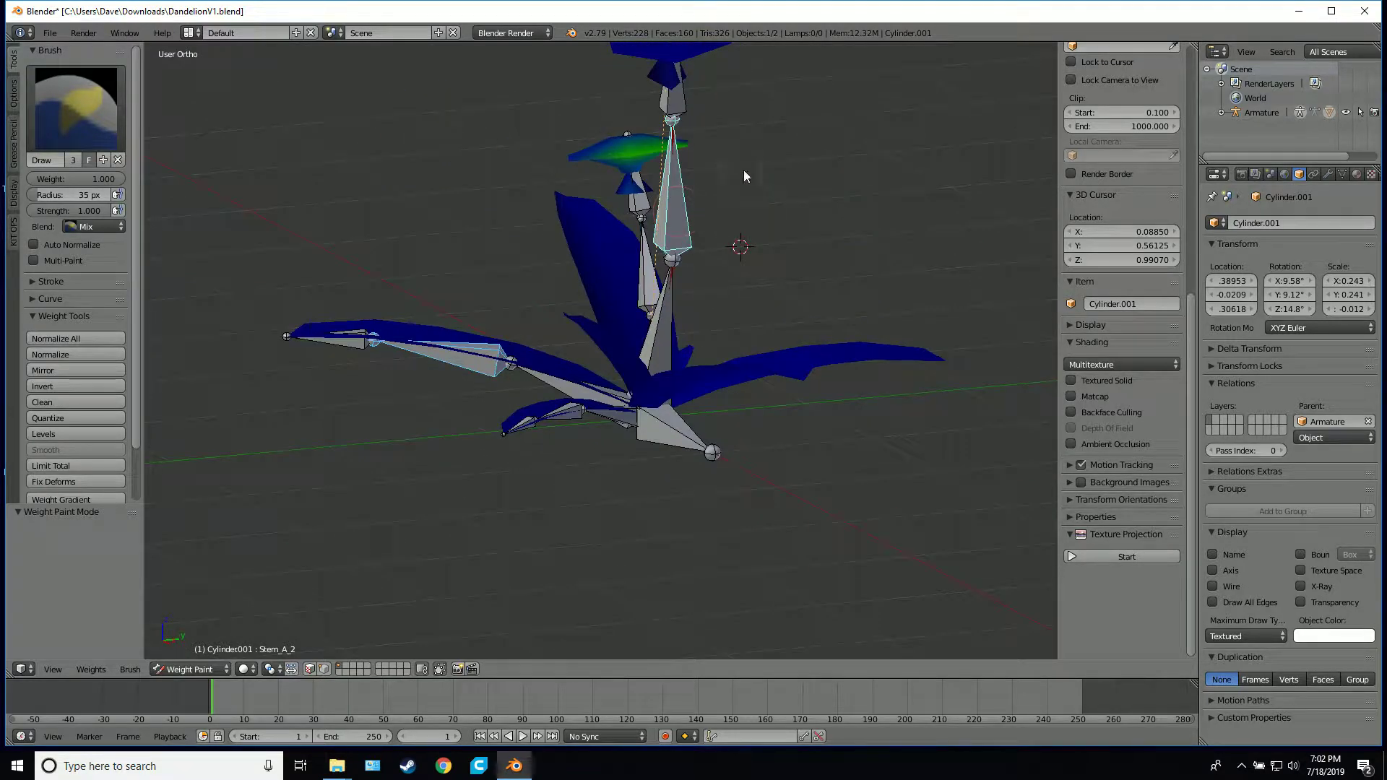
middle_click_drag(765, 181, 596, 145)
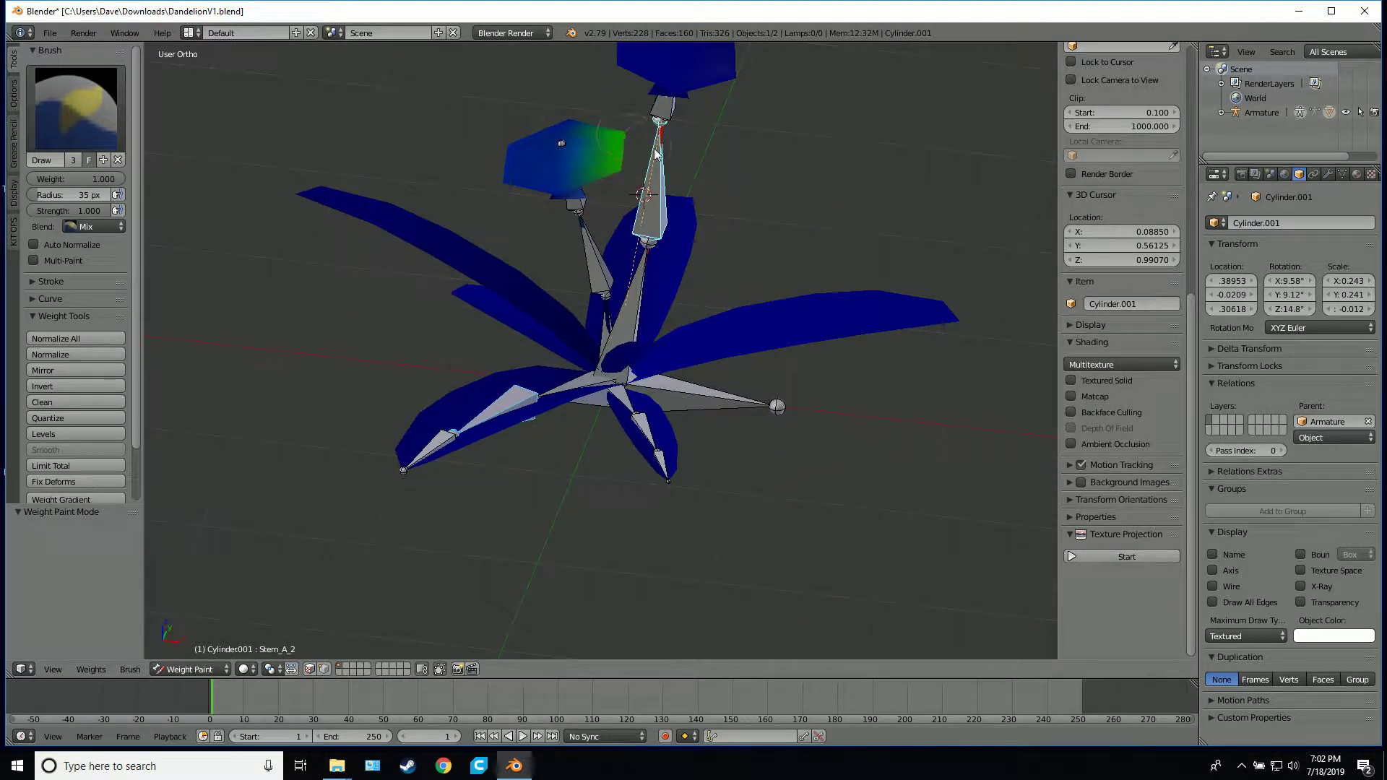
middle_click_drag(716, 148, 702, 299, "shift")
scroll(589, 292, "up", 3)
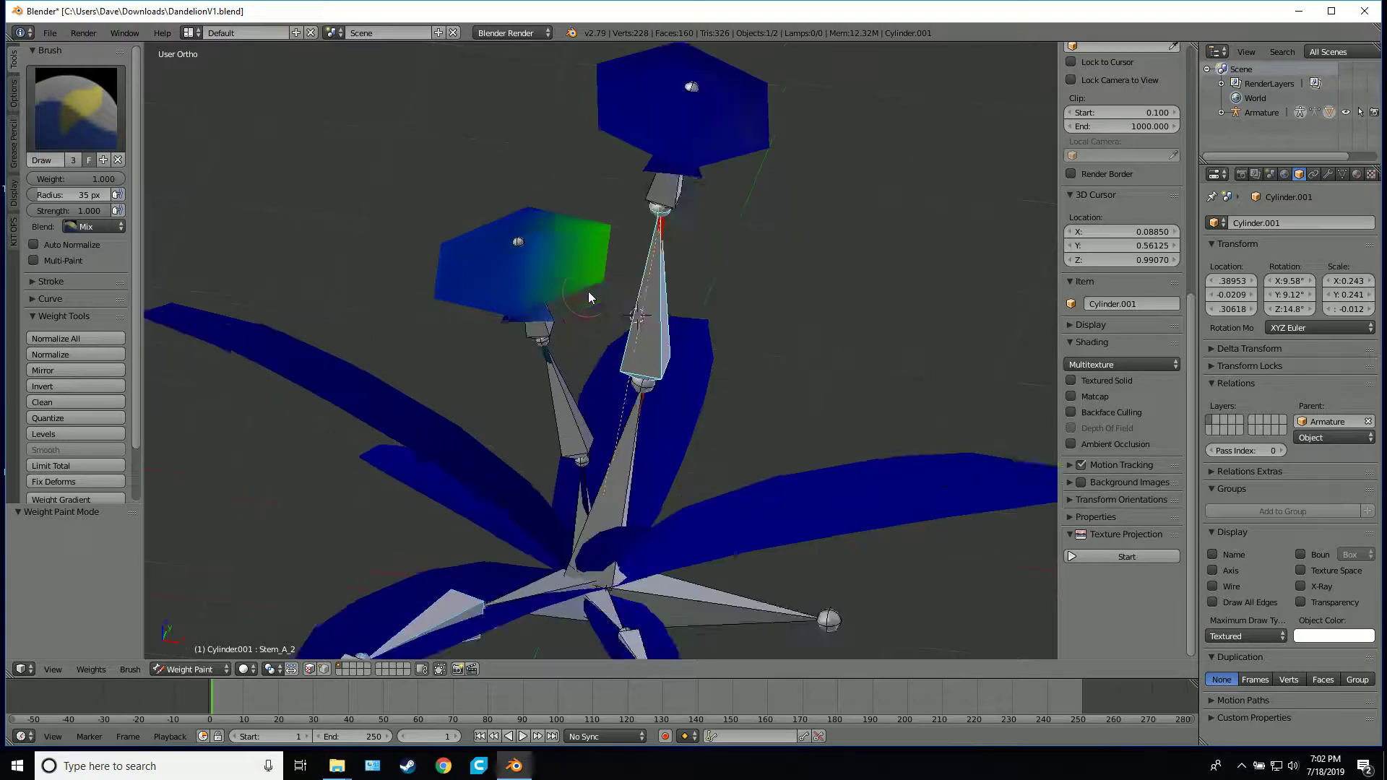
key("z")
middle_click_drag(591, 286, 644, 274)
scroll(644, 275, "down", 4)
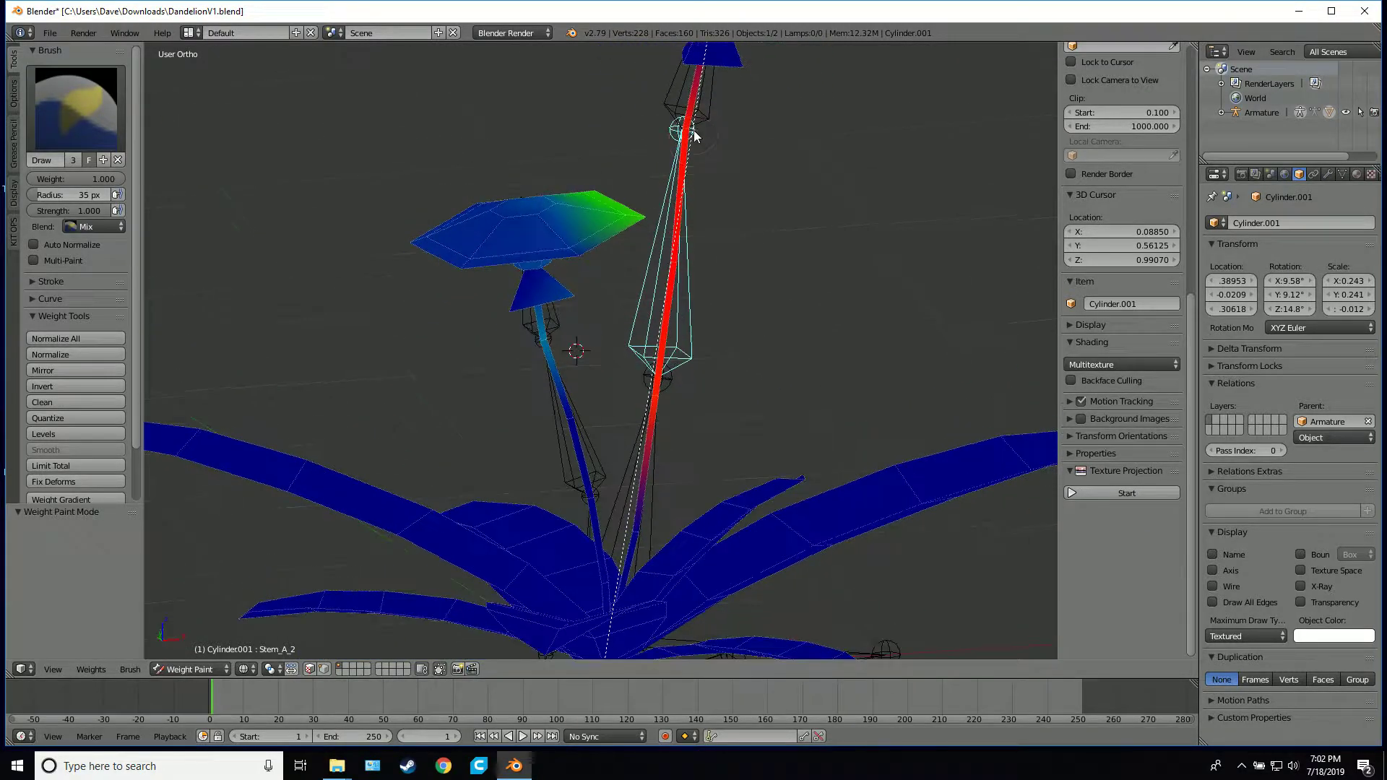
middle_click_drag(672, 173, 695, 358)
scroll(633, 364, "up", 4)
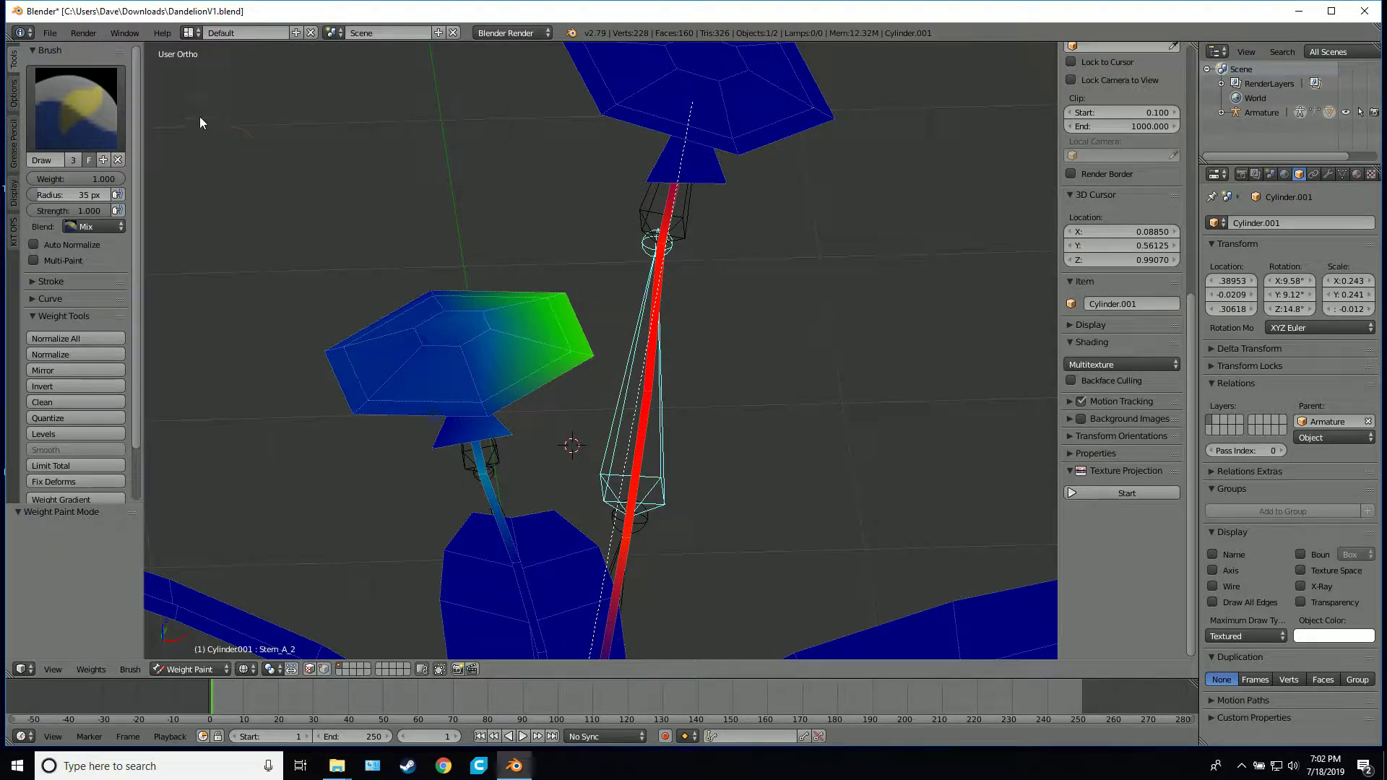
Set the brush weight to 0, paint Stem_A_2's influence off the lower flower head and stem, and compare with Stem_B_2's weights
left_click(98, 178)
type("0")
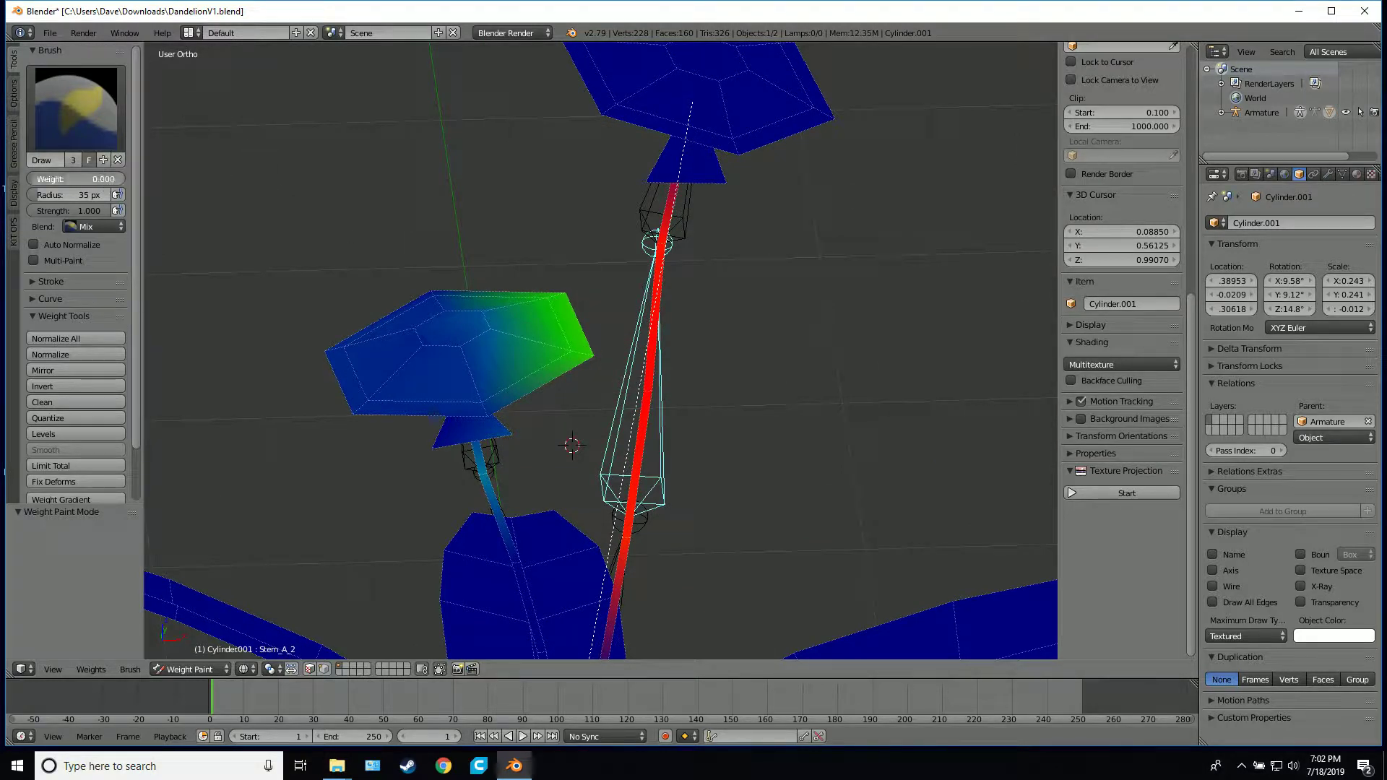
key("Return")
mouse_move(558, 280)
left_mouse_down()
mouse_move(556, 332)
mouse_move(578, 361)
mouse_move(475, 399)
mouse_move(366, 375)
left_mouse_up()
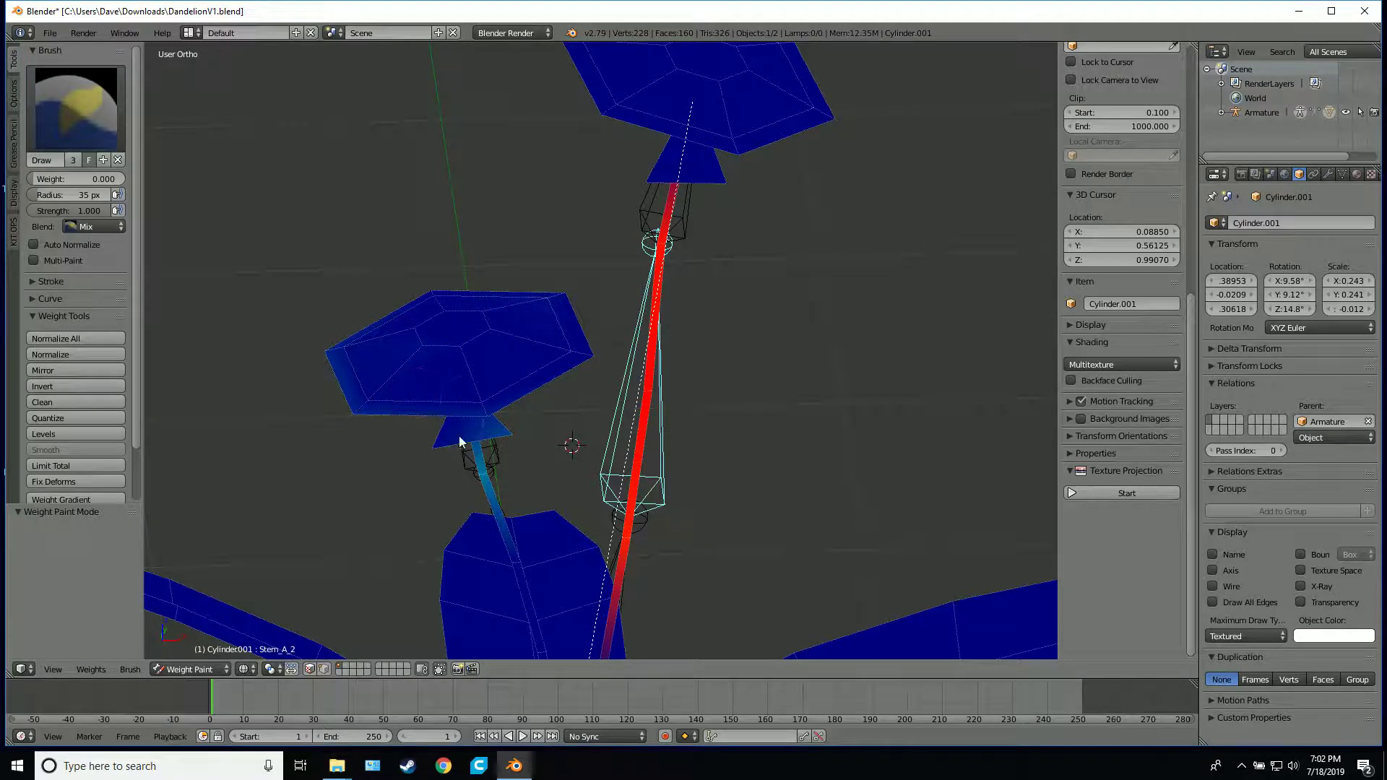
right_click(491, 468)
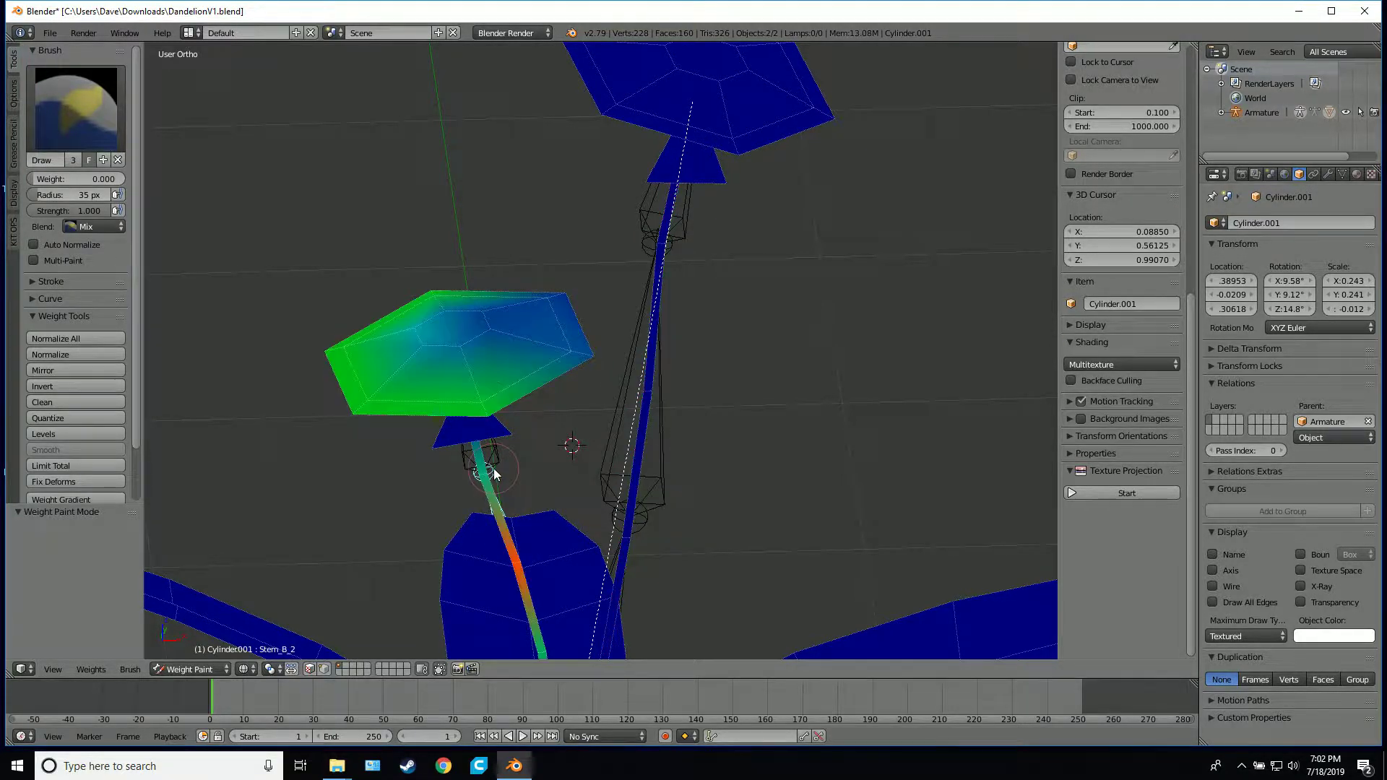
right_click(666, 373)
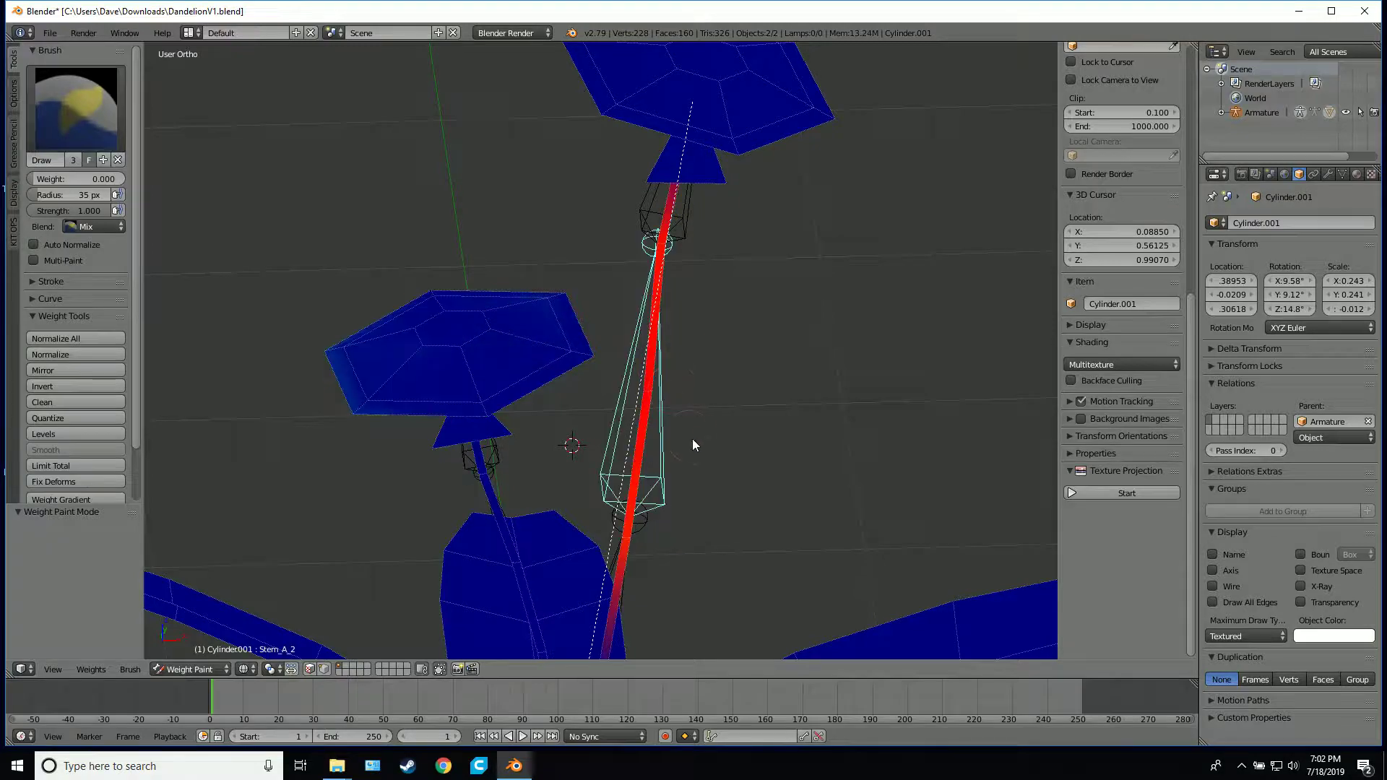
Paint the remaining Stem_A_2 weight off the underside and edges of the lower flower head
middle_click_drag(692, 439, 627, 336)
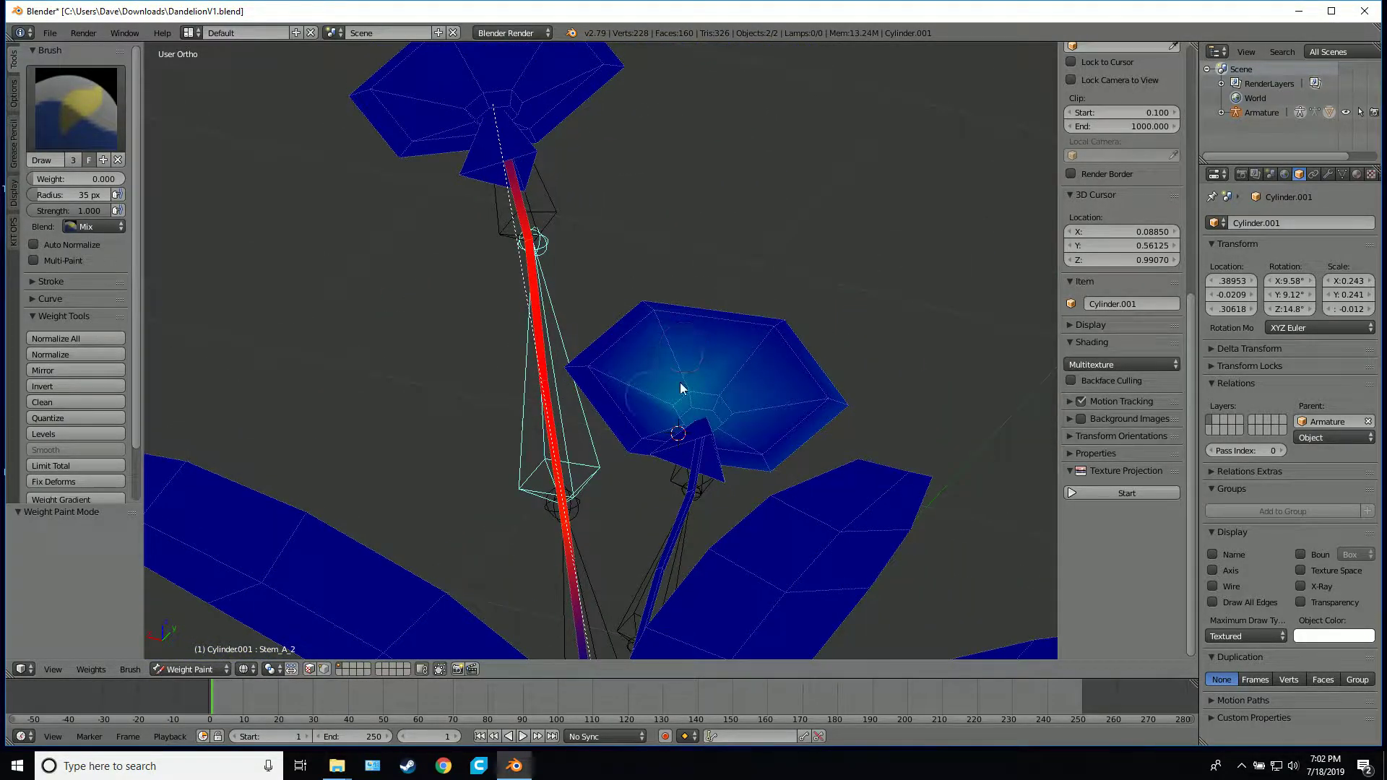
mouse_move(681, 388)
left_mouse_down()
mouse_move(679, 418)
mouse_move(735, 423)
left_mouse_up()
left_click_drag(820, 393, 797, 397)
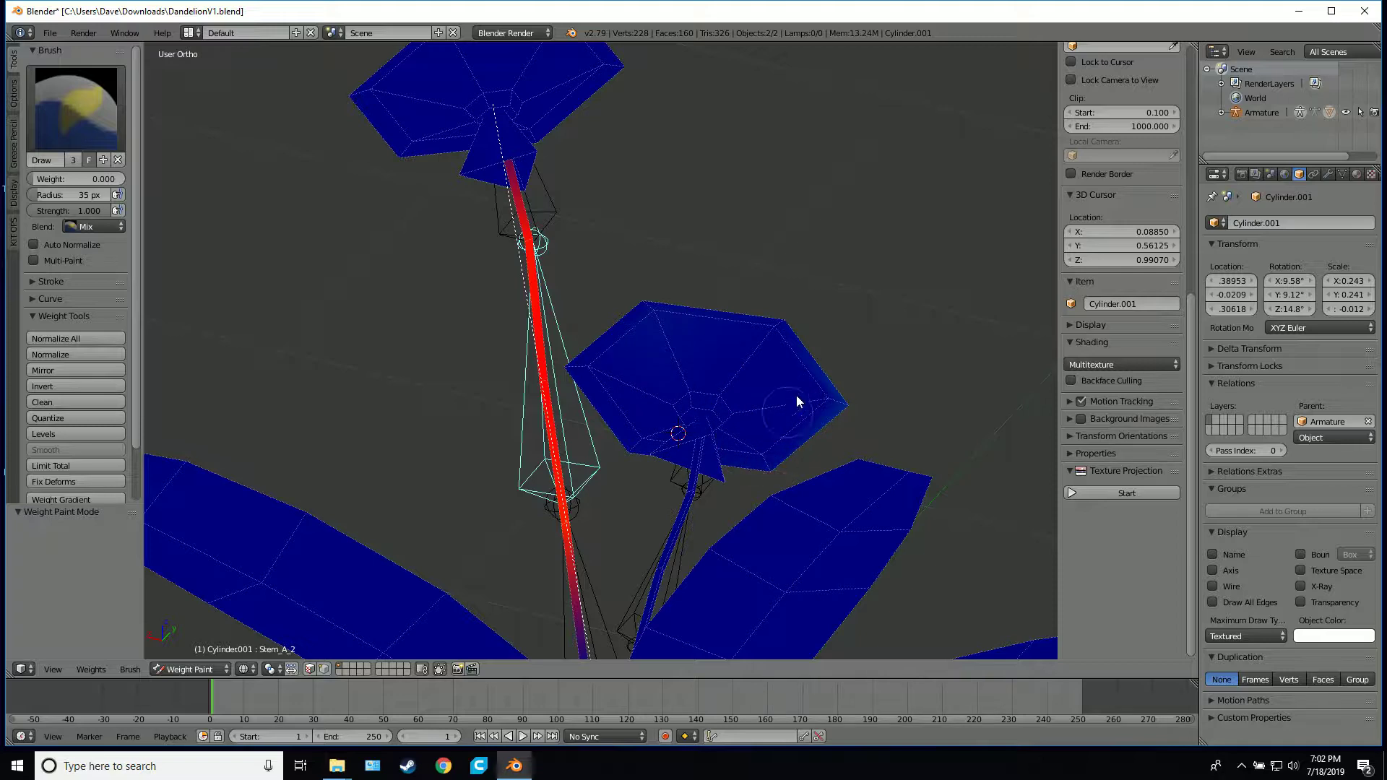
scroll(748, 381, "down", 5)
scroll(765, 364, "up", 5)
mouse_move(764, 365)
middle_mouse_down()
mouse_move(629, 458)
mouse_move(471, 443)
mouse_move(505, 362)
mouse_move(742, 395)
mouse_move(662, 349)
mouse_move(728, 368)
middle_mouse_up()
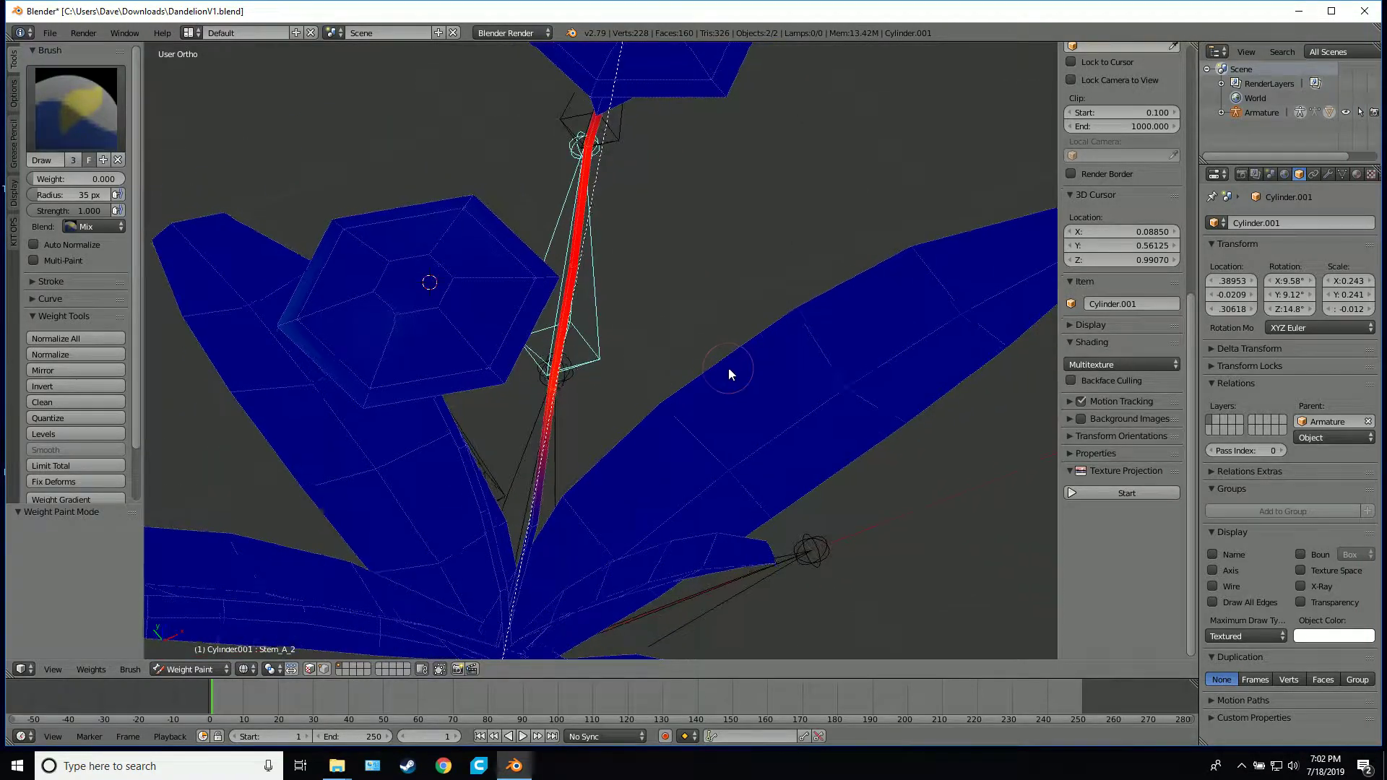
Leave Weight Paint for Object Mode and select the armature's Stem_A_2 bone in Pose Mode
scroll(722, 365, "down", 4)
key("Tab")
key("Tab")
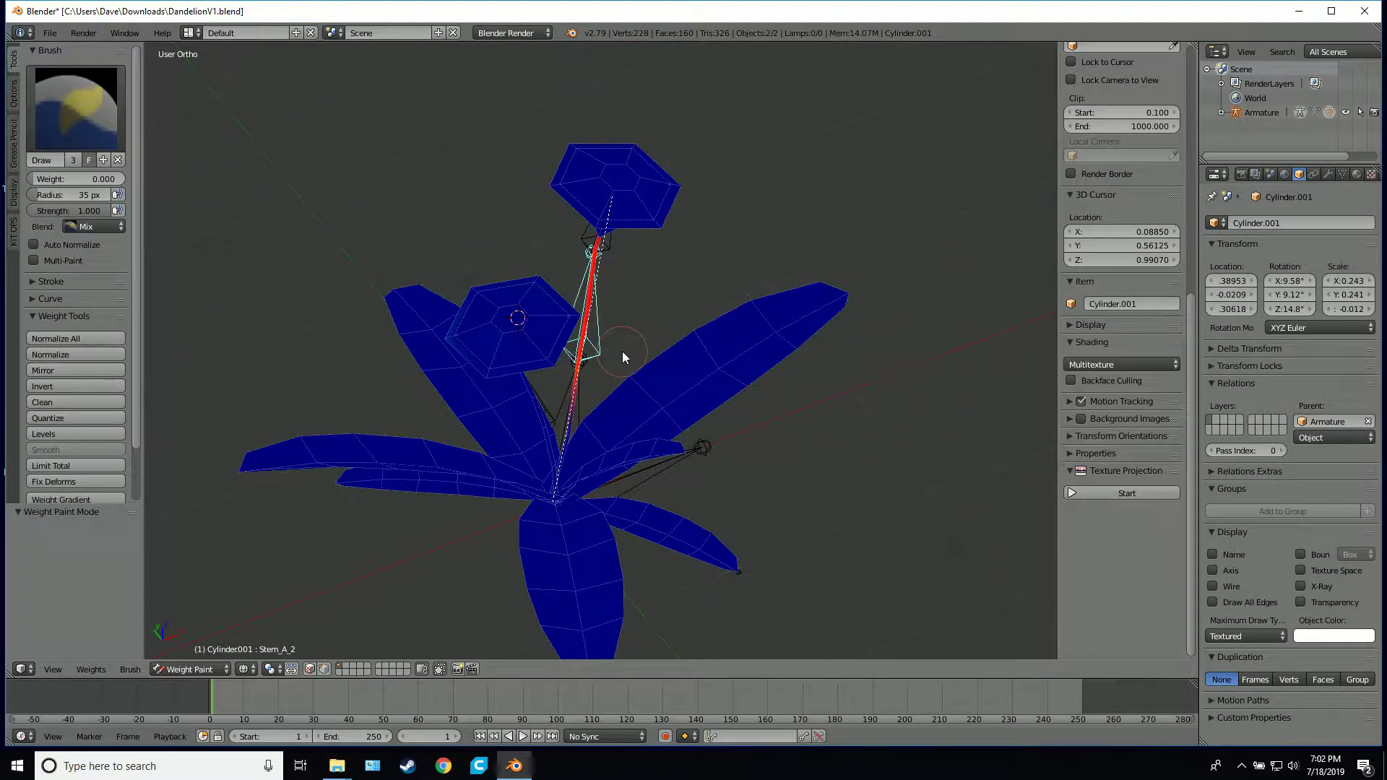
left_click(217, 670)
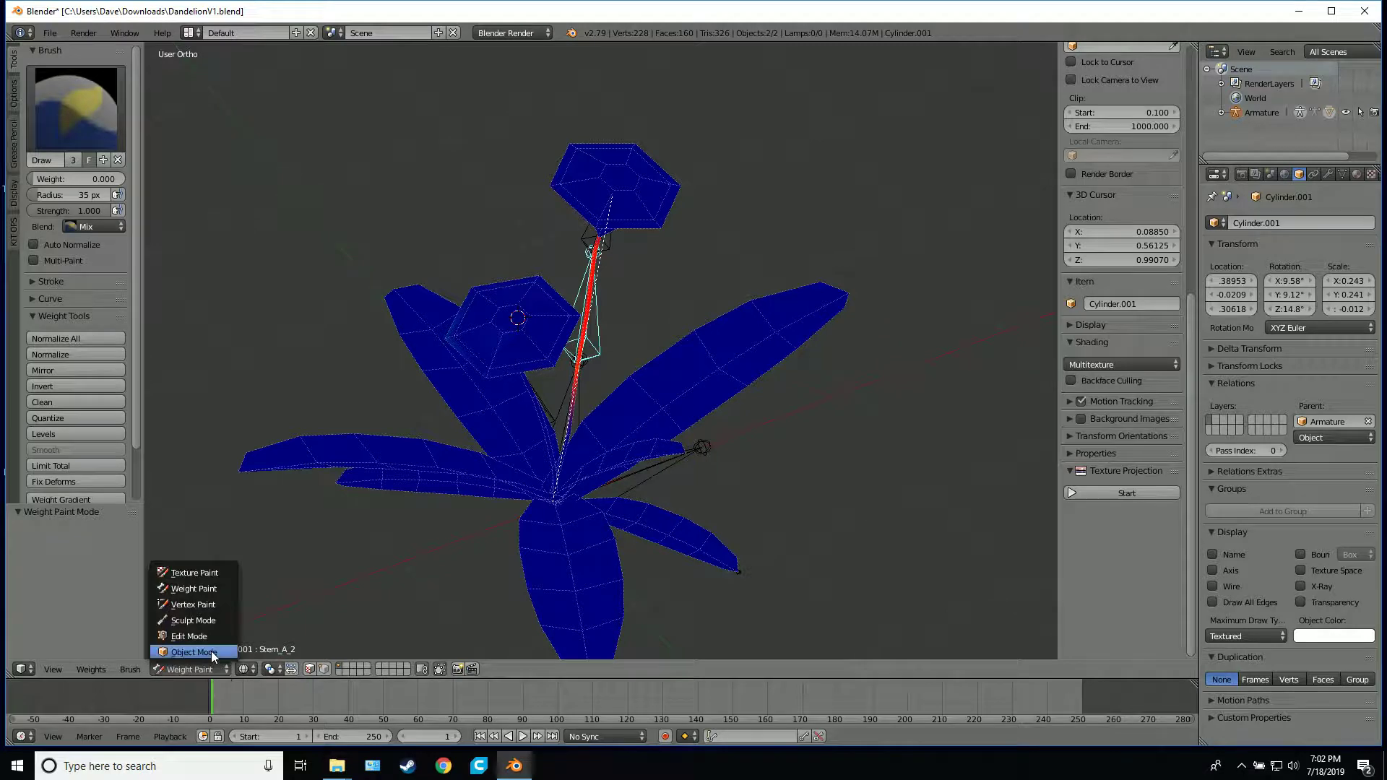
left_click(210, 652)
right_click(601, 354)
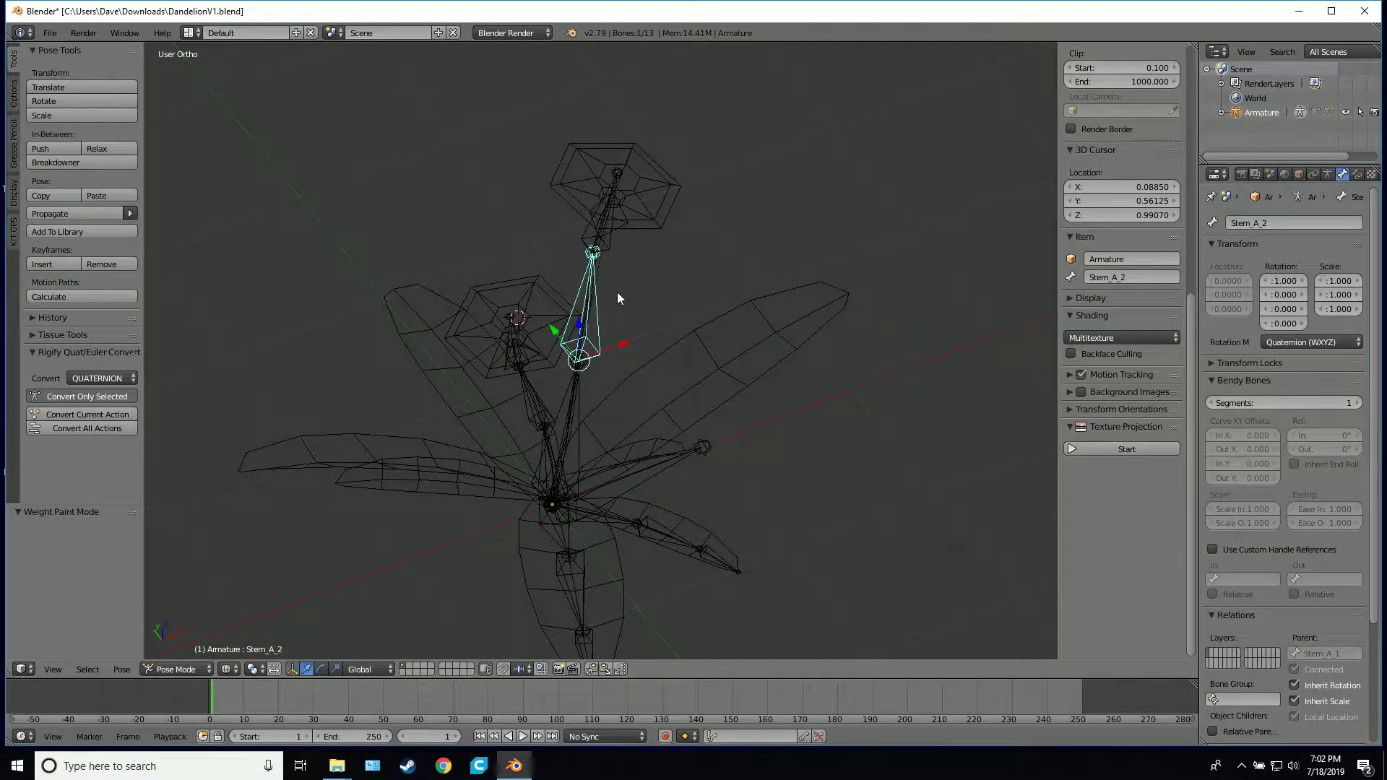
middle_click_drag(711, 298, 594, 250)
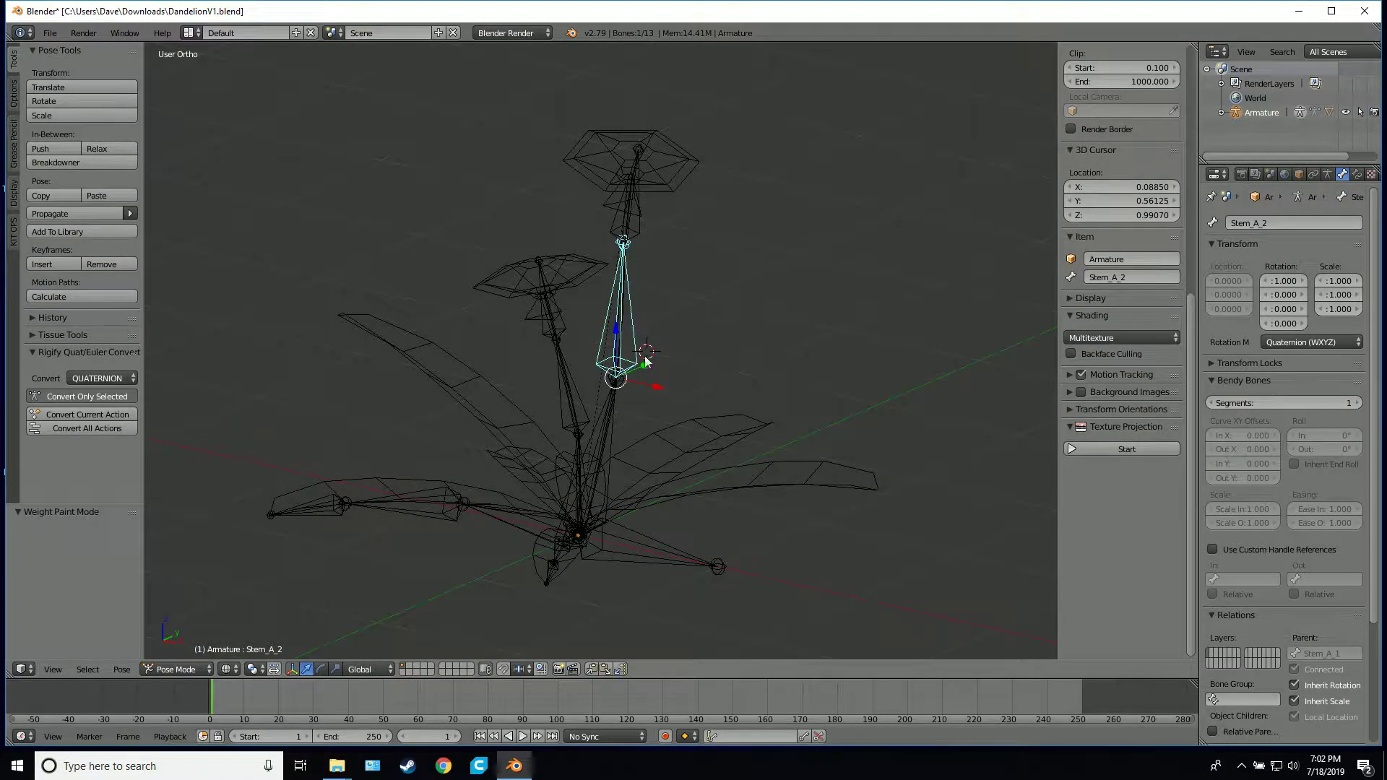
Switch the armature to Edit Mode, and from there to Object Mode
key("Tab")
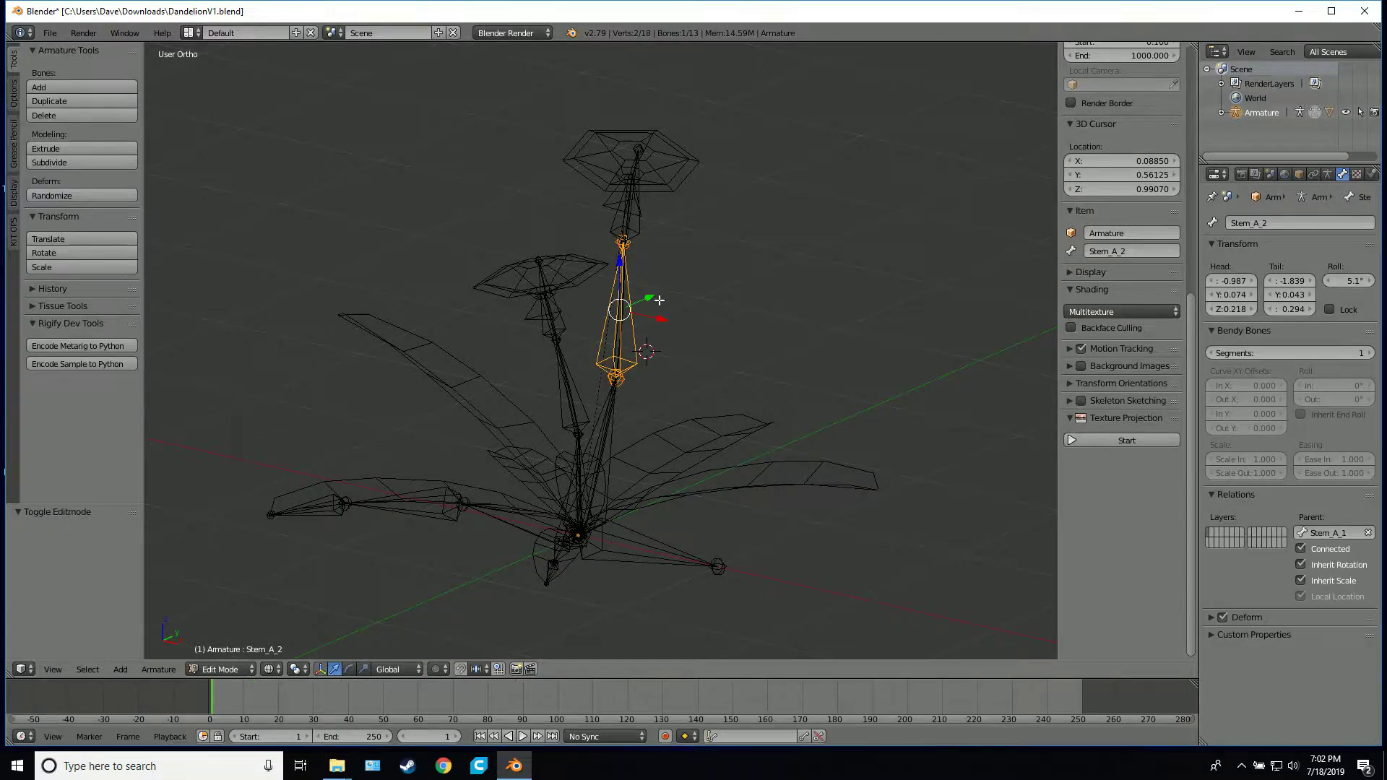
middle_click_drag(643, 307, 714, 316)
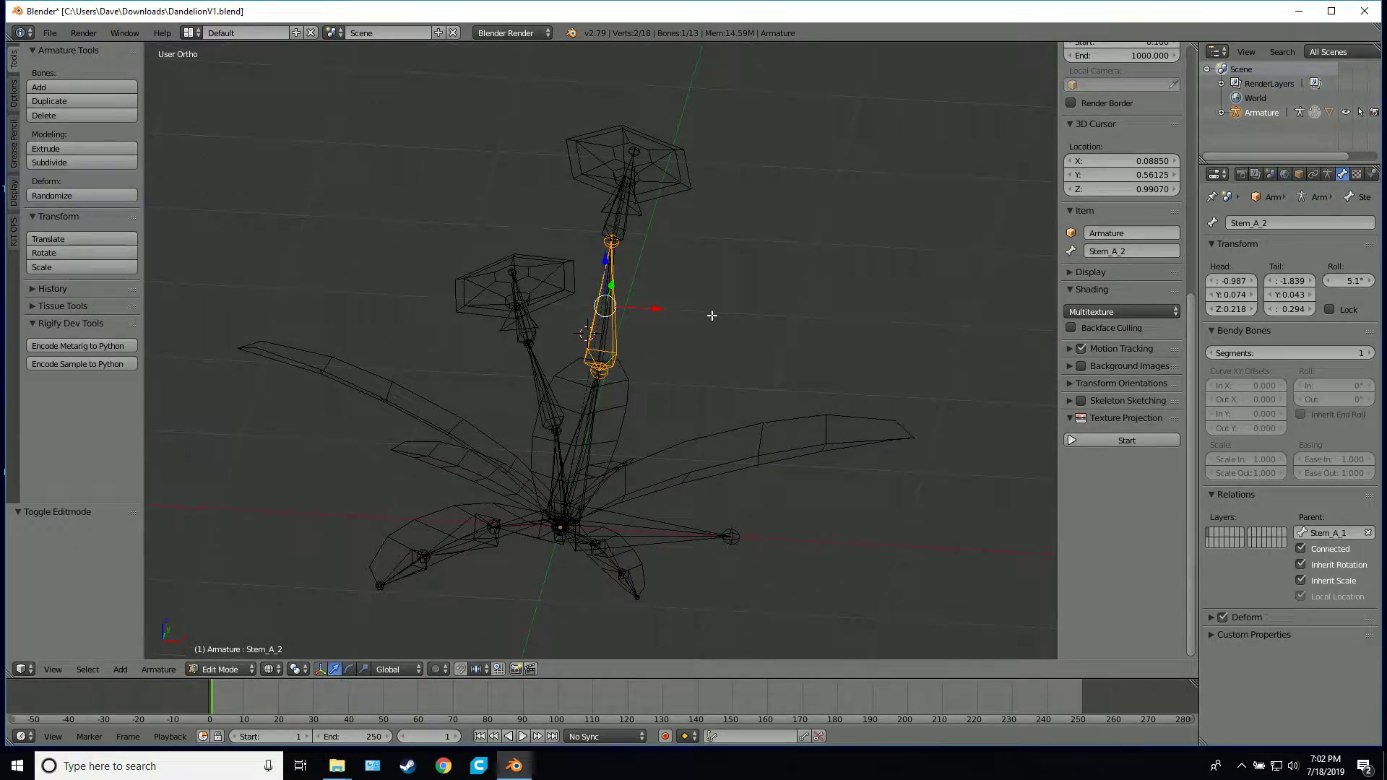
left_click(224, 669)
left_click(238, 655)
Return the dandelion mesh to Weight Paint mode, try selecting a taller-stem bone, and undo the resulting armature selection
right_click(565, 295)
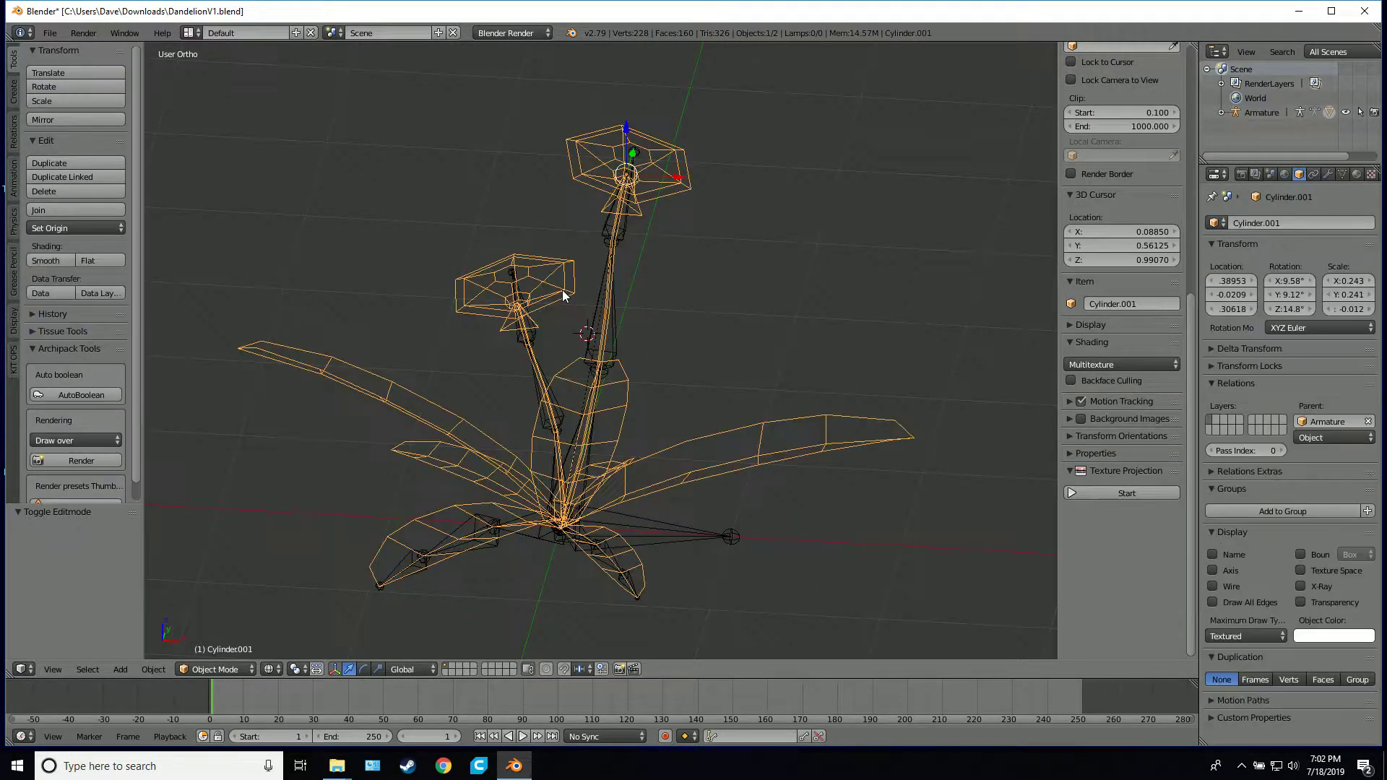
left_click(223, 671)
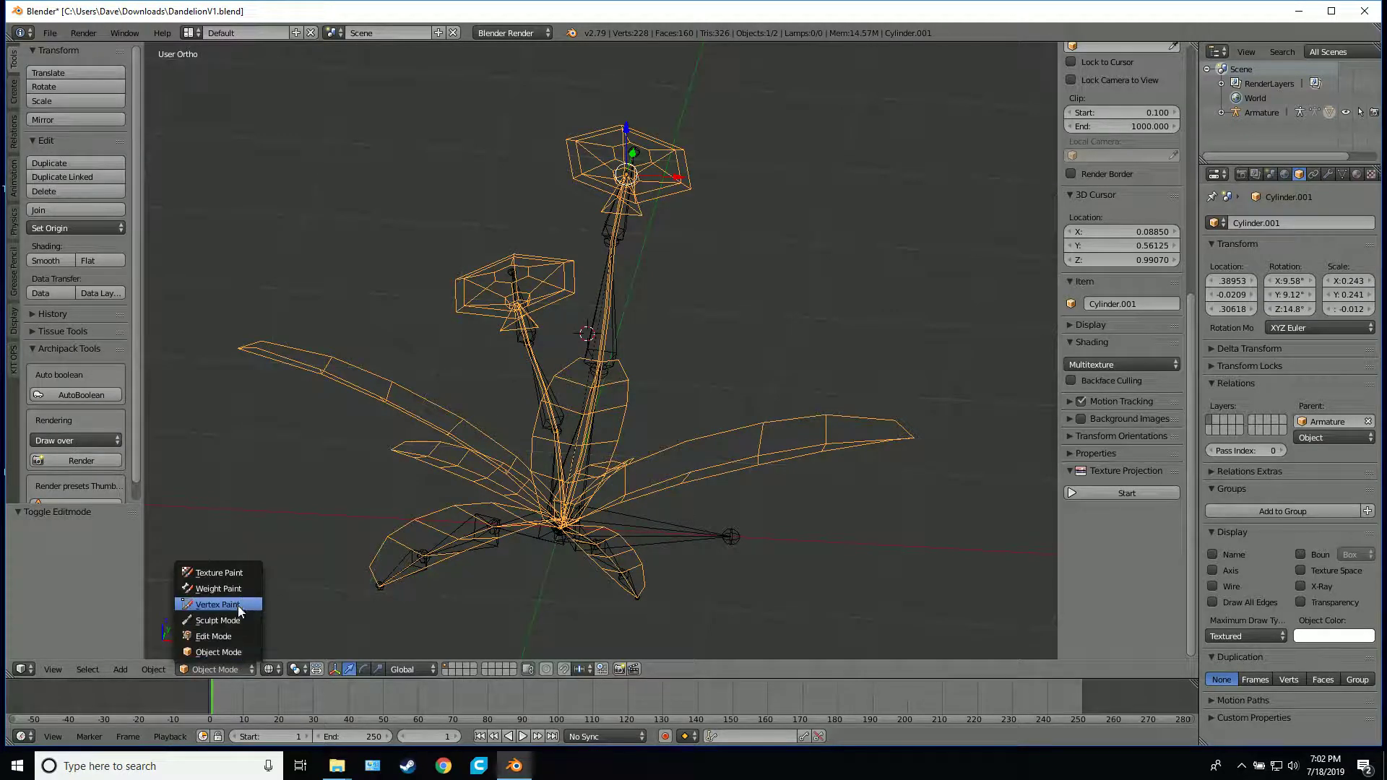
left_click(236, 590)
middle_click_drag(569, 373, 545, 340)
right_click(633, 344)
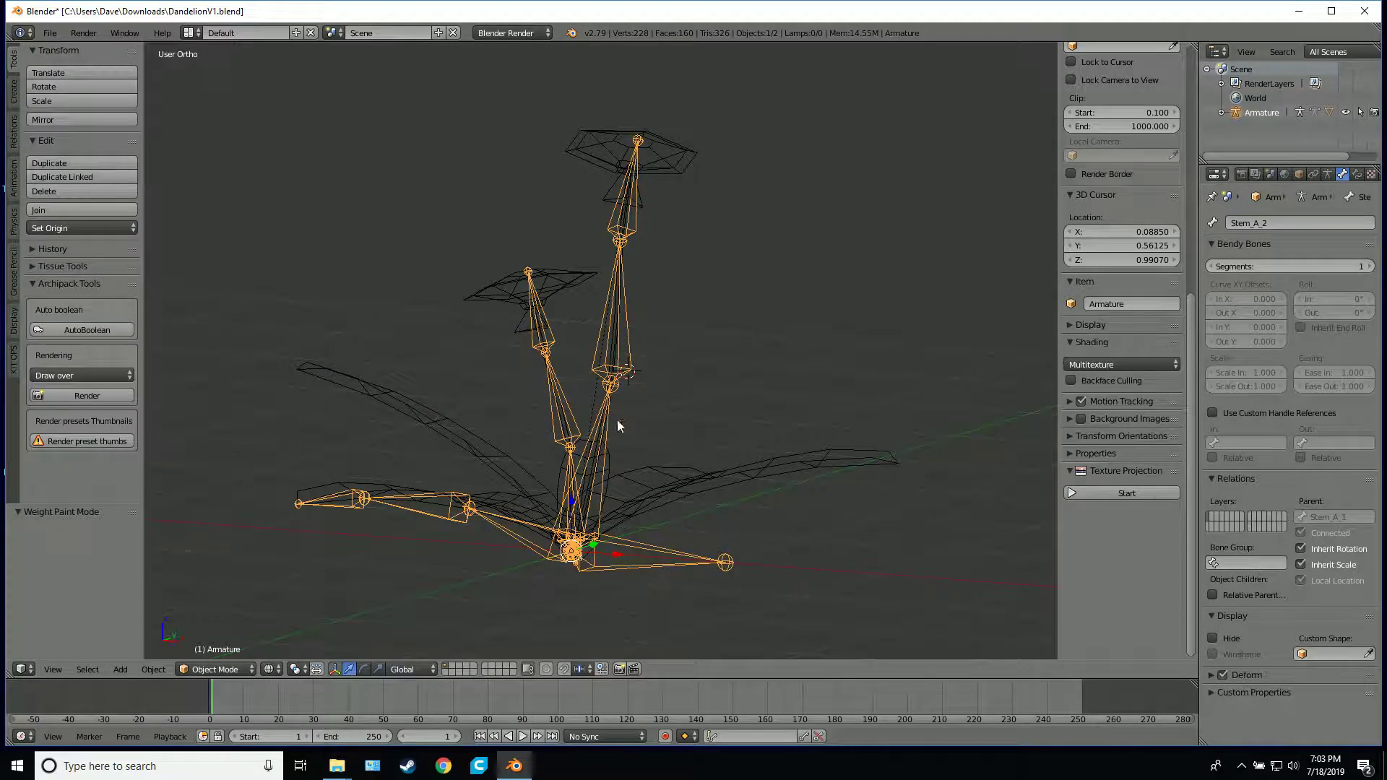
key("ctrl+z")
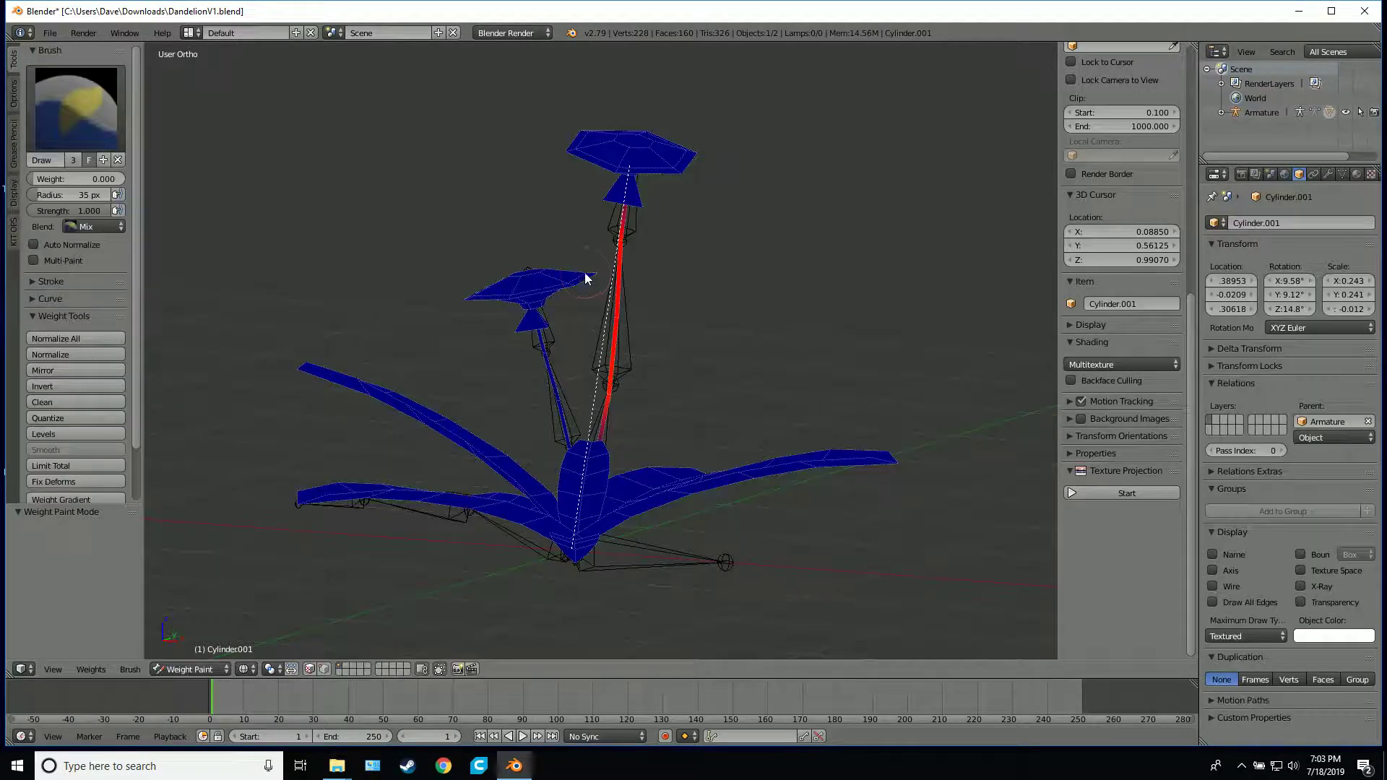
right_click(633, 347)
key("ctrl+z")
middle_click_drag(635, 351, 587, 264)
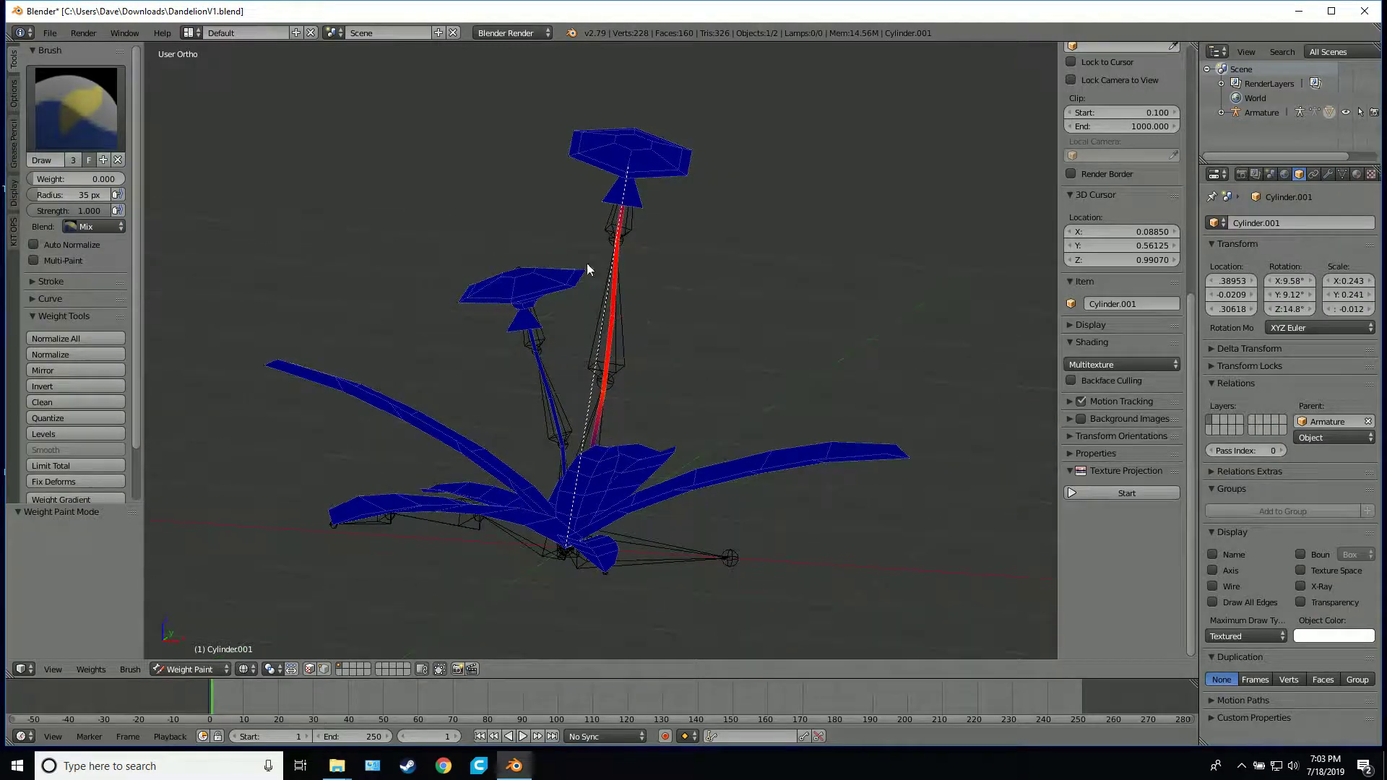
scroll(630, 232, "up", 3)
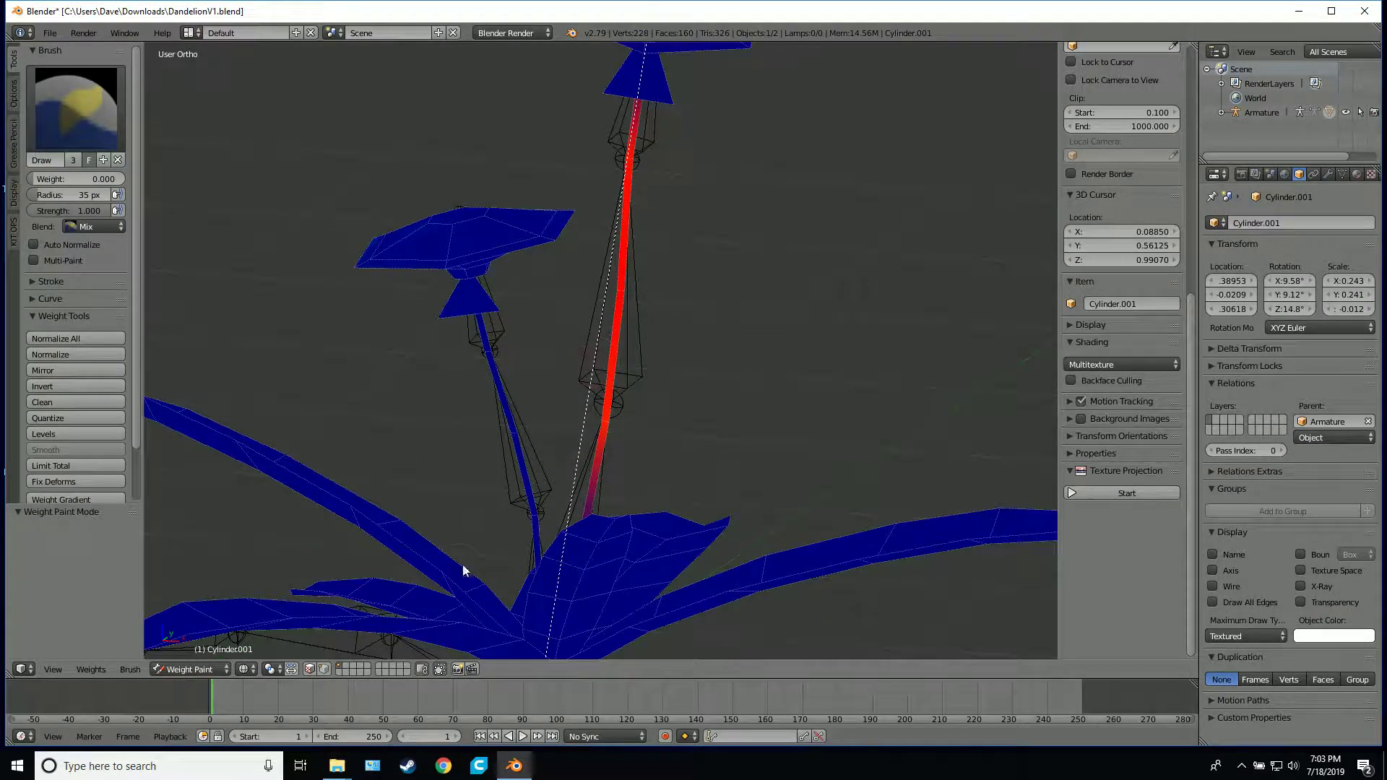
Leave Weight Paint, put the armature in Pose Mode, and reselect the dandelion mesh so its bones can be picked while weight painting
left_click(197, 669)
left_click(200, 670)
key("ctrl+Tab")
right_click(598, 310)
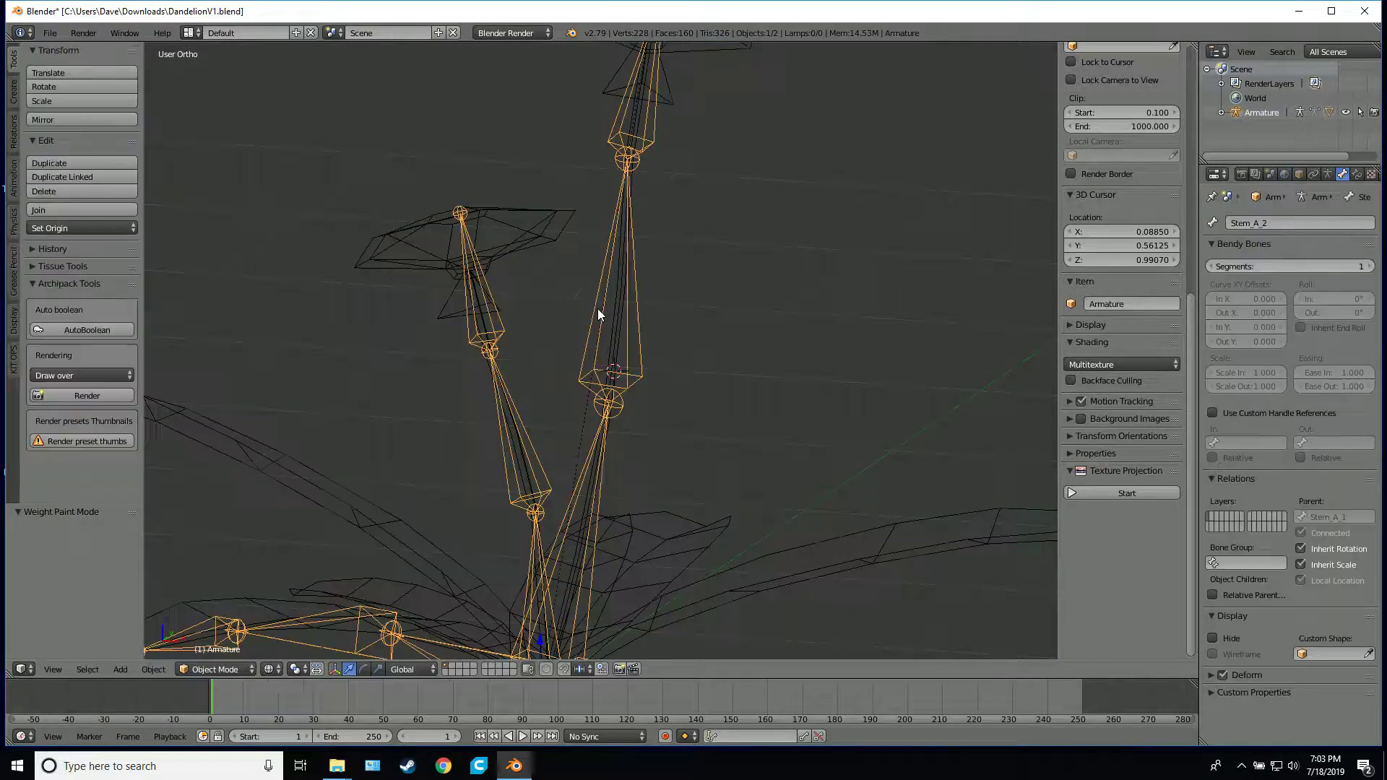
left_click(246, 669)
left_click(232, 623)
scroll(569, 391, "down", 1)
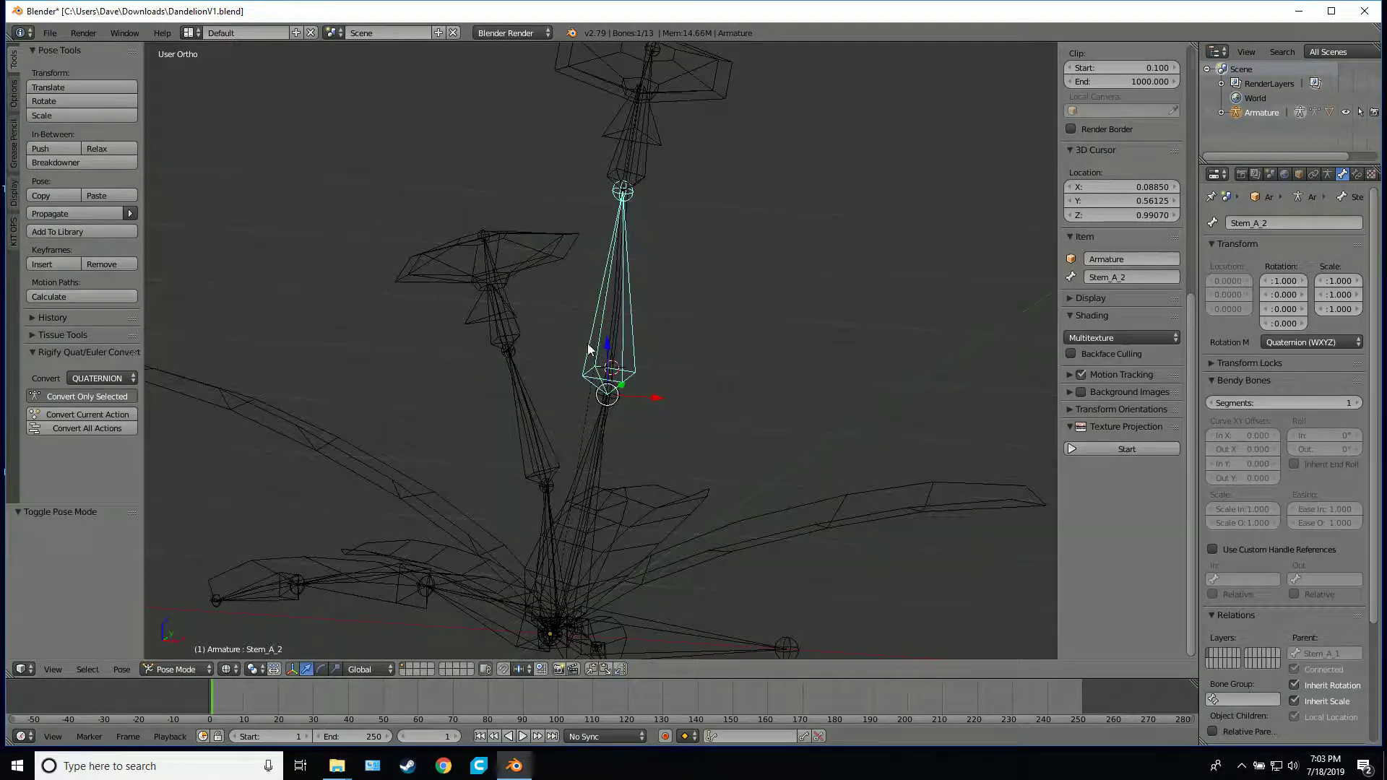
right_click(542, 250)
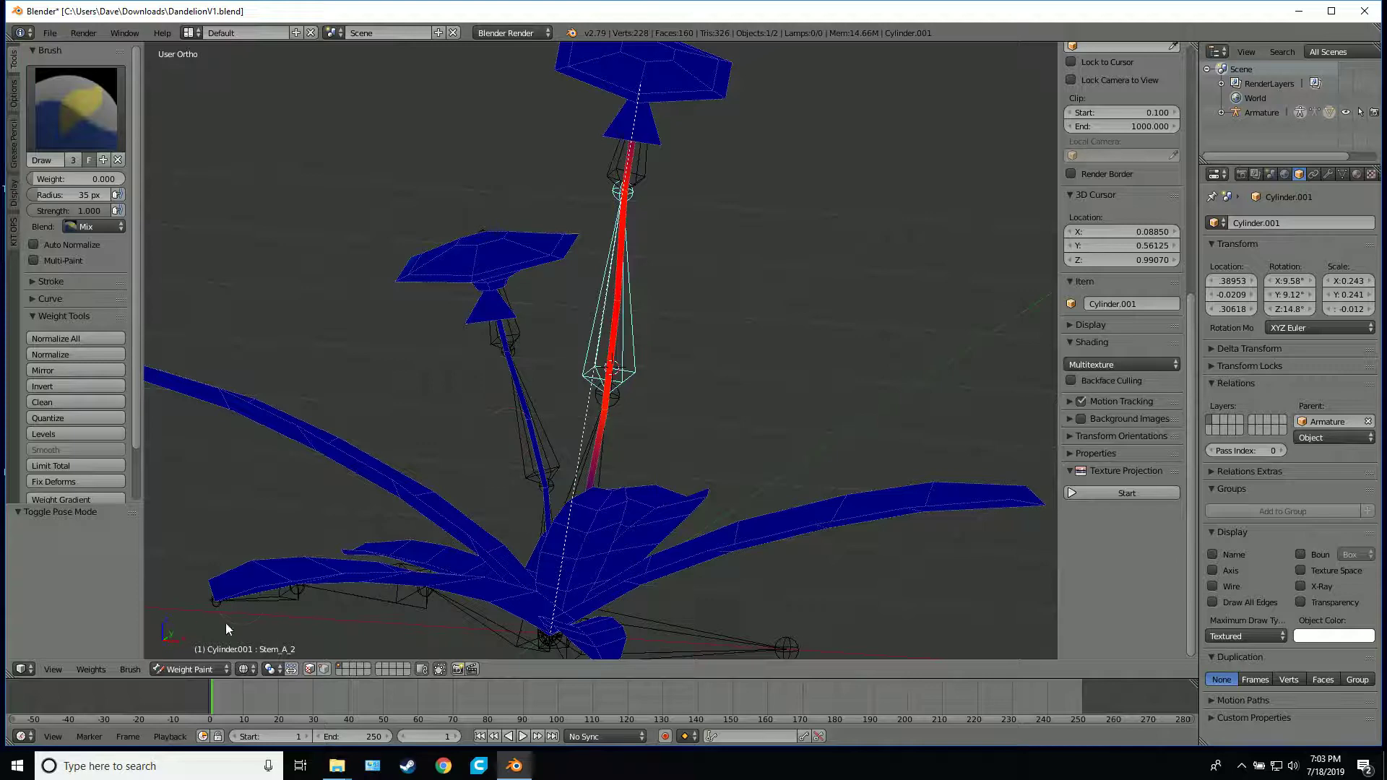
Select the Stem_A_3 bone and check how the upper flower head deforms with trial rotations, cancelling each one
right_click(639, 184)
right_click(633, 302)
middle_click_drag(716, 198, 648, 382, "shift")
right_click(574, 354)
key("r")
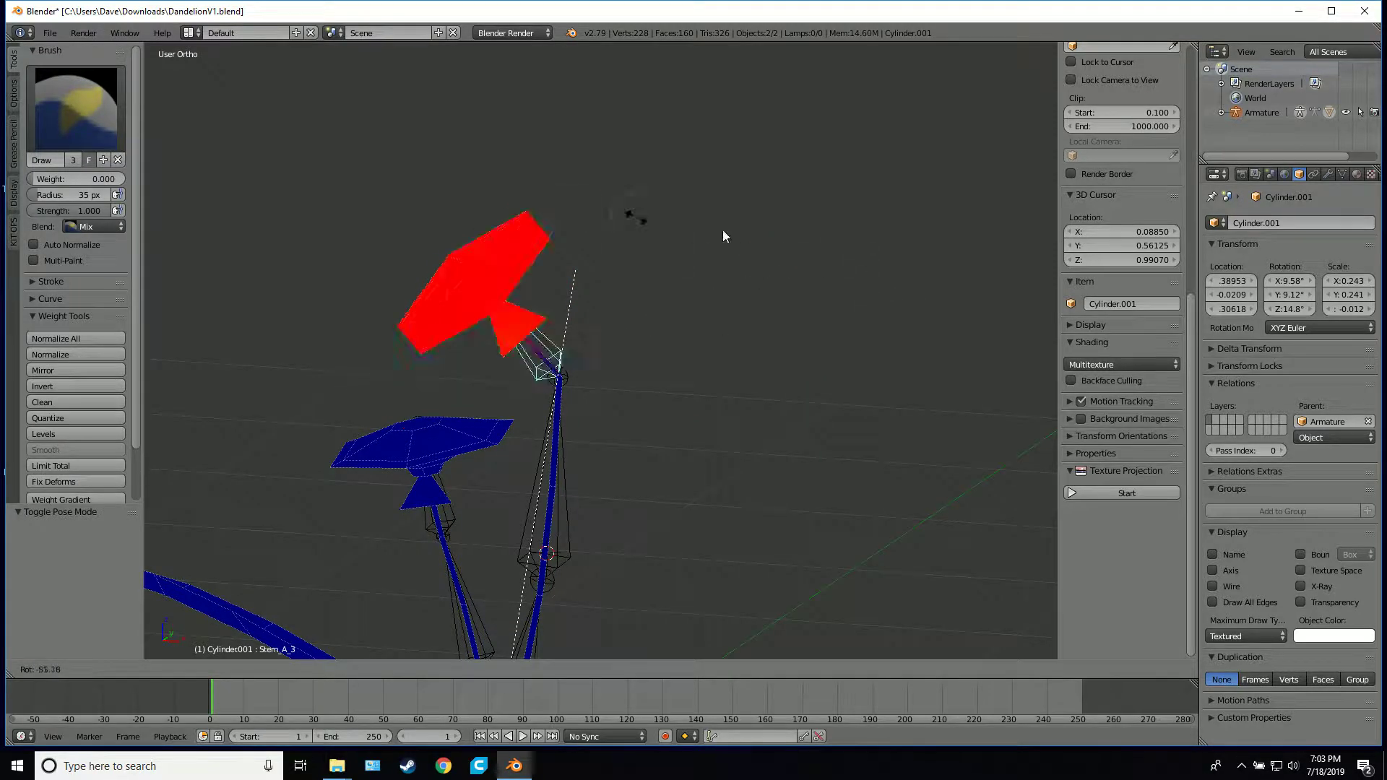
right_click(622, 361)
scroll(636, 359, "down", 6)
key("r")
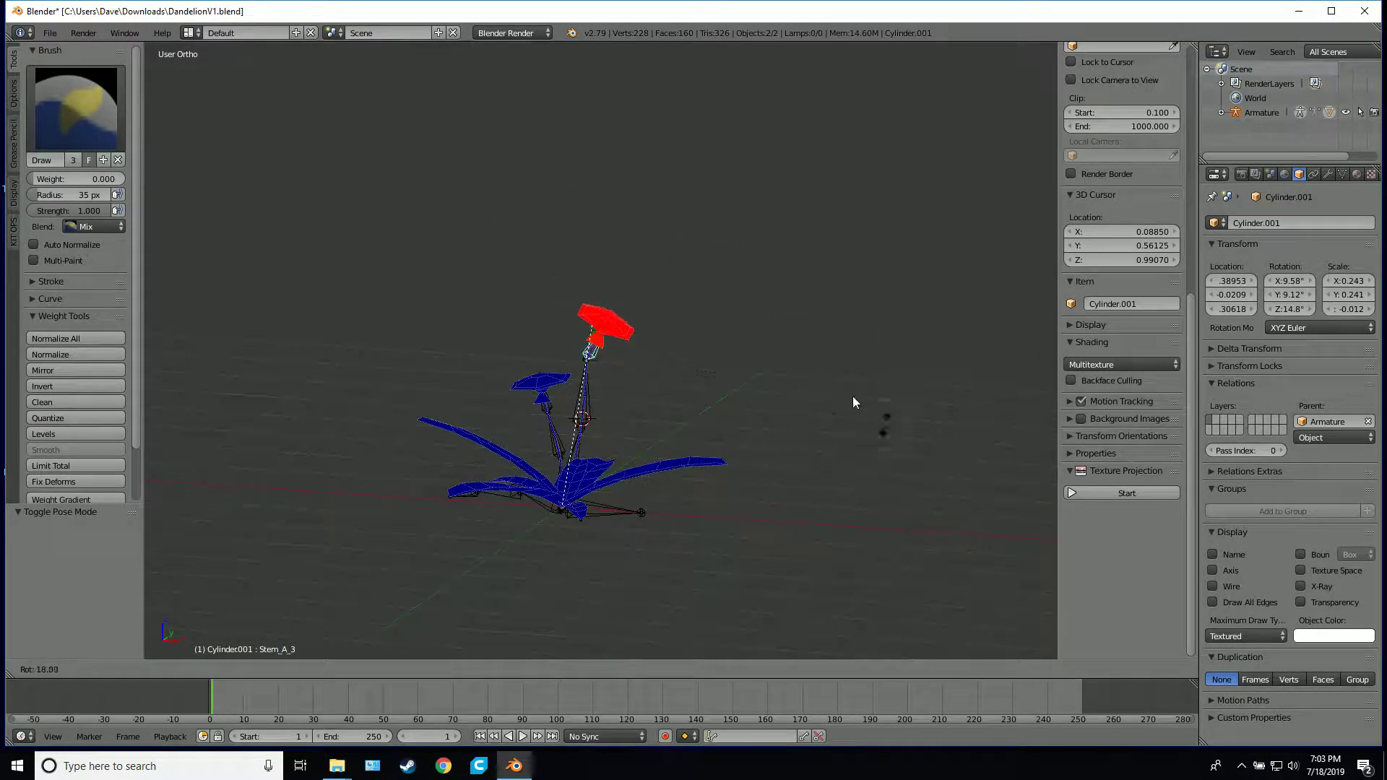
right_click(778, 319)
Select the Stem_A_2 bone and check the taller stem's deformation with a trial rotation, cancelling it
scroll(752, 367, "up", 5)
right_click(569, 472)
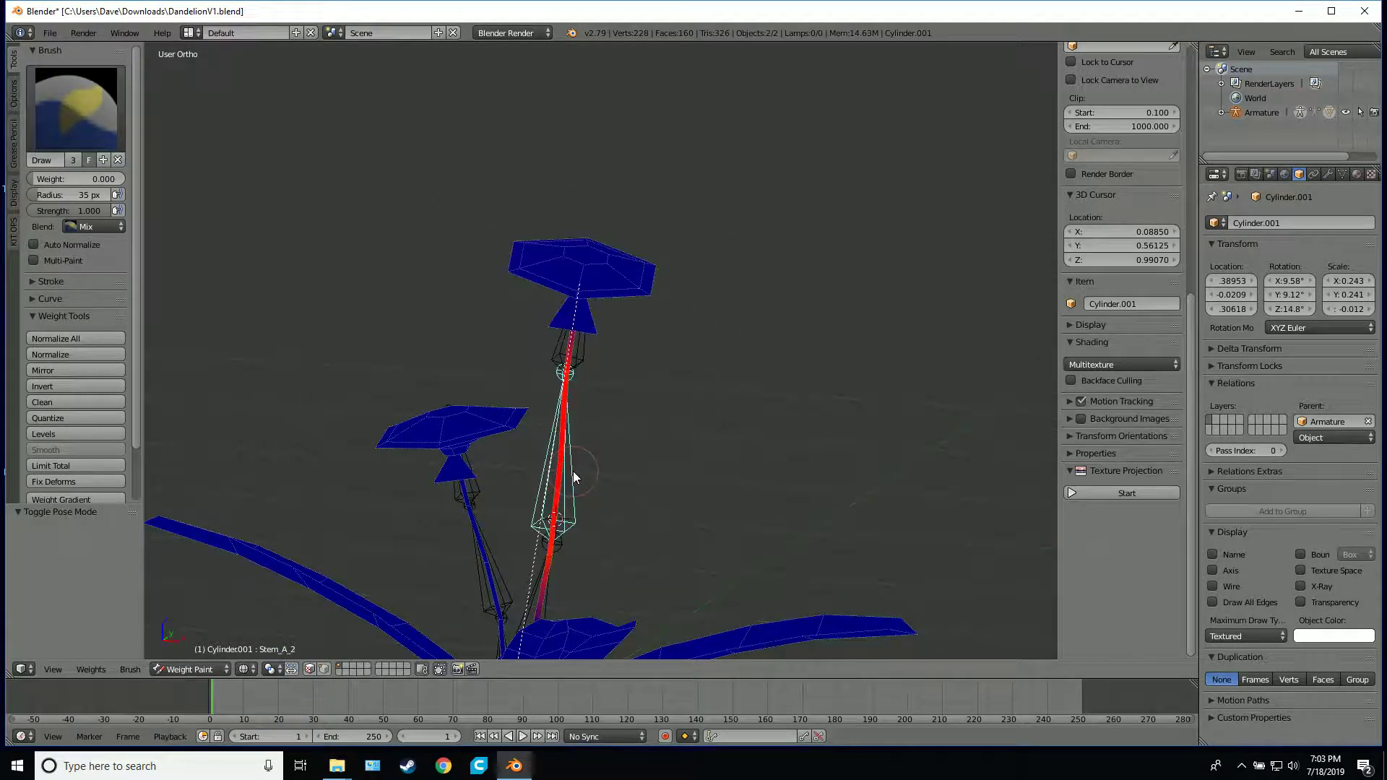
scroll(693, 423, "down", 3)
key("r")
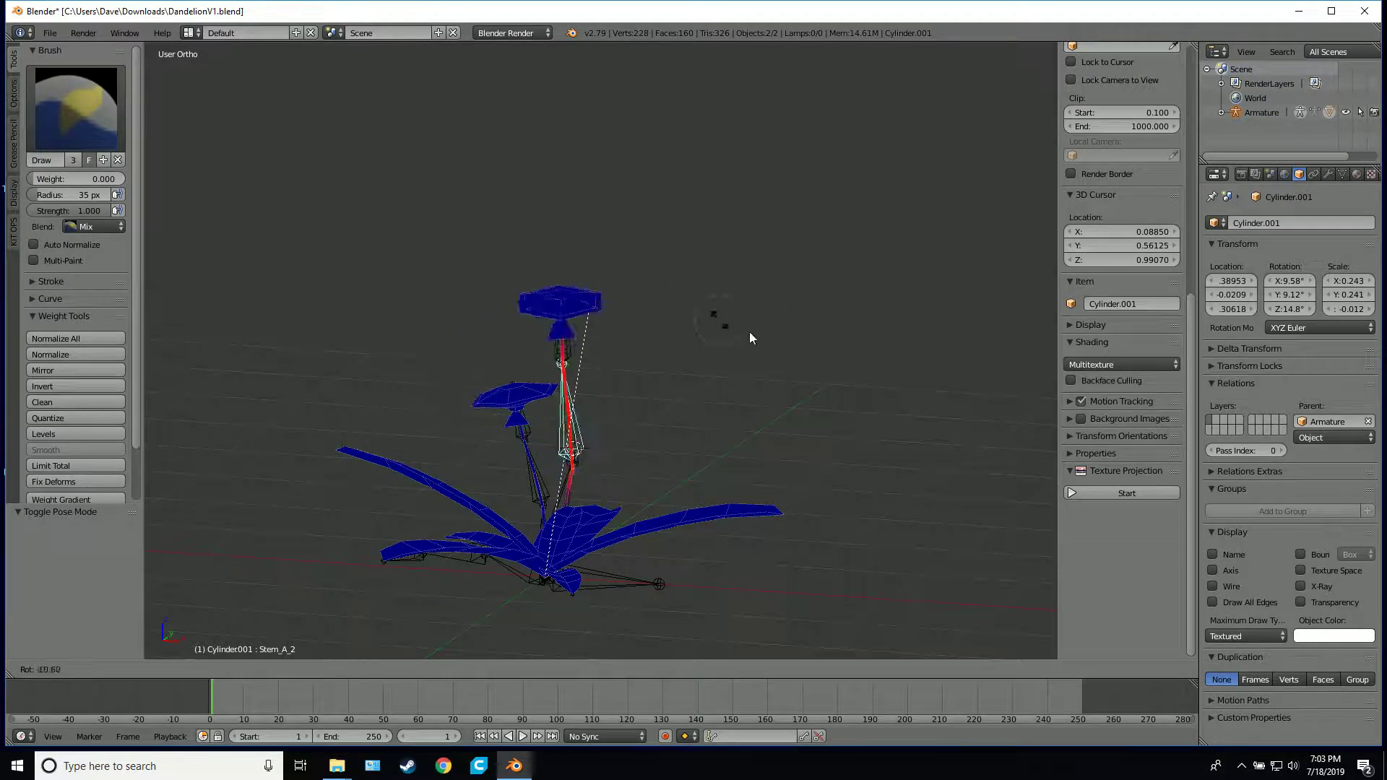
right_click(659, 408)
scroll(487, 466, "up", 5)
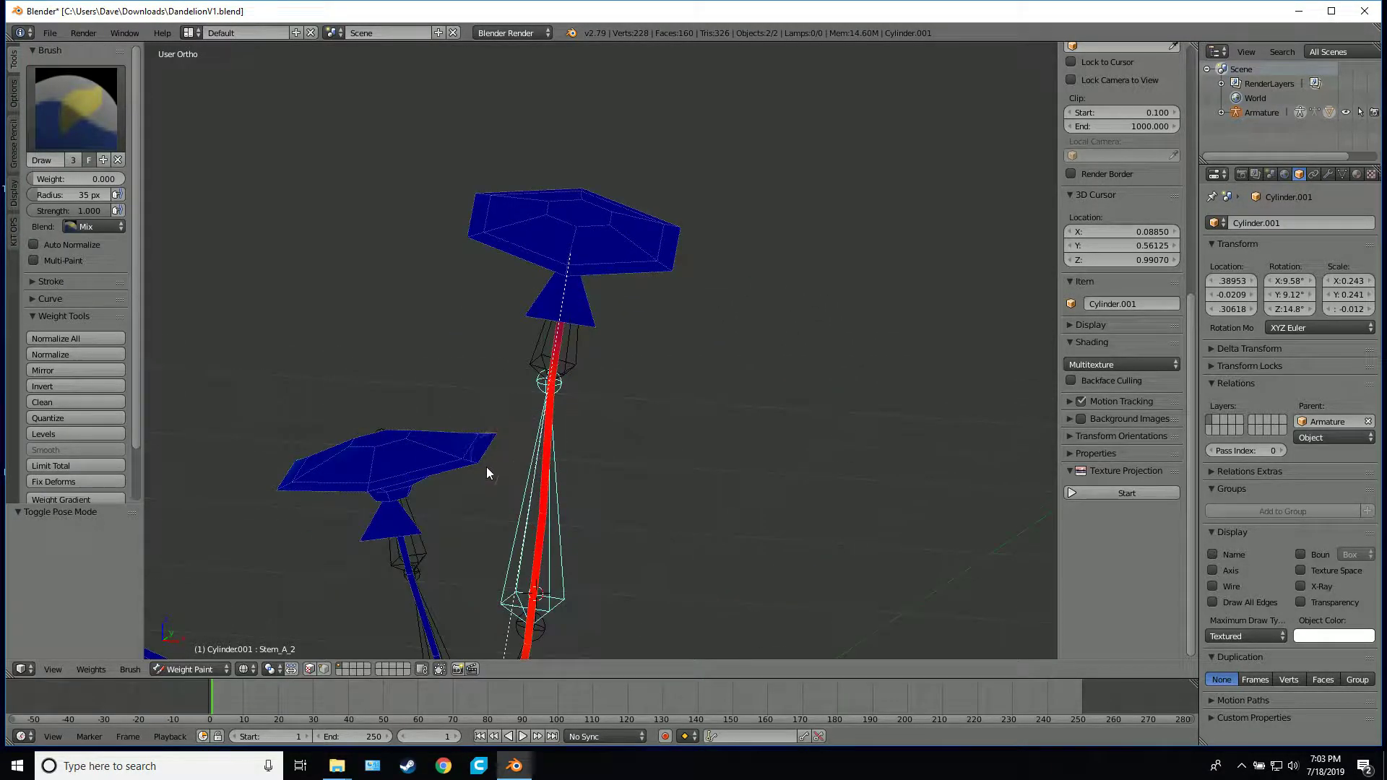
Examine Stem_A_2's influence from overhead and from the side with further trial rotations, cancelling each one
middle_click_drag(594, 299, 690, 396)
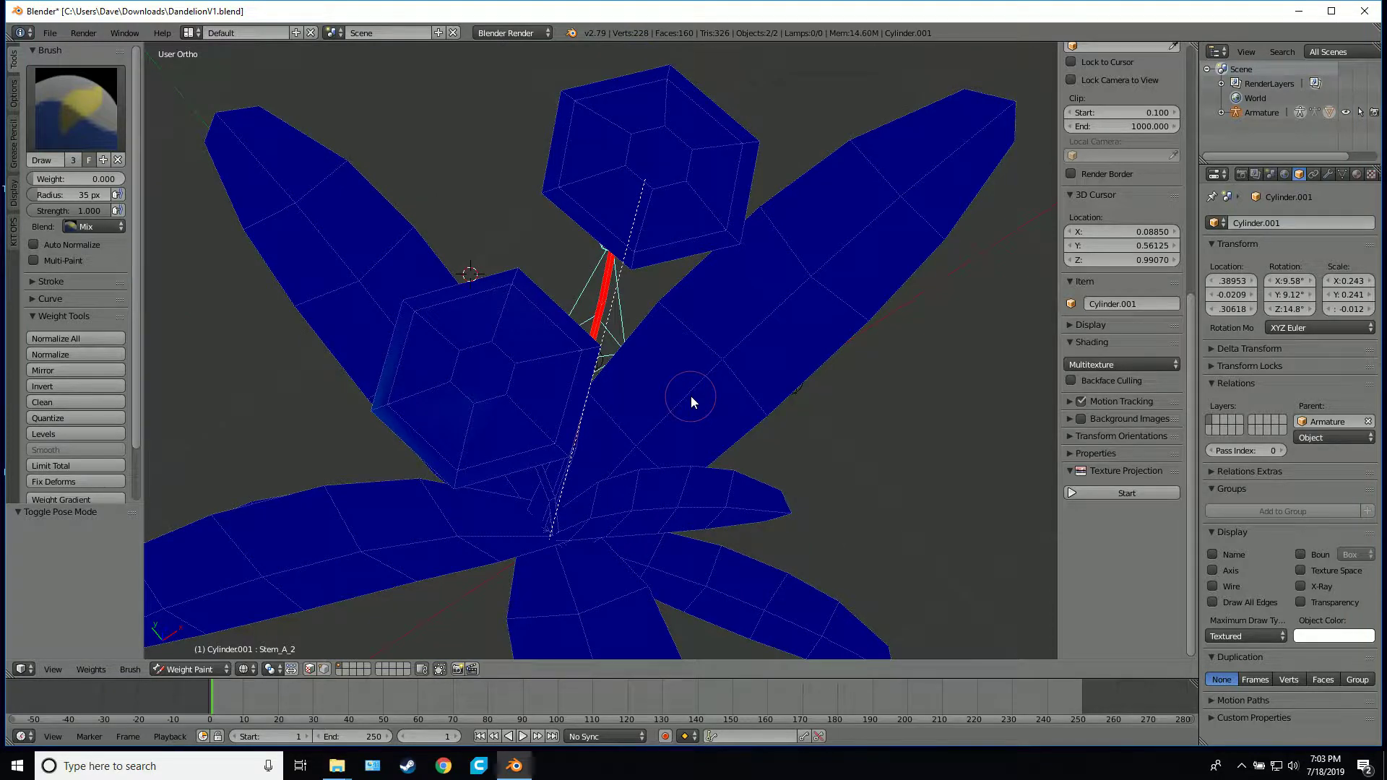
key("r")
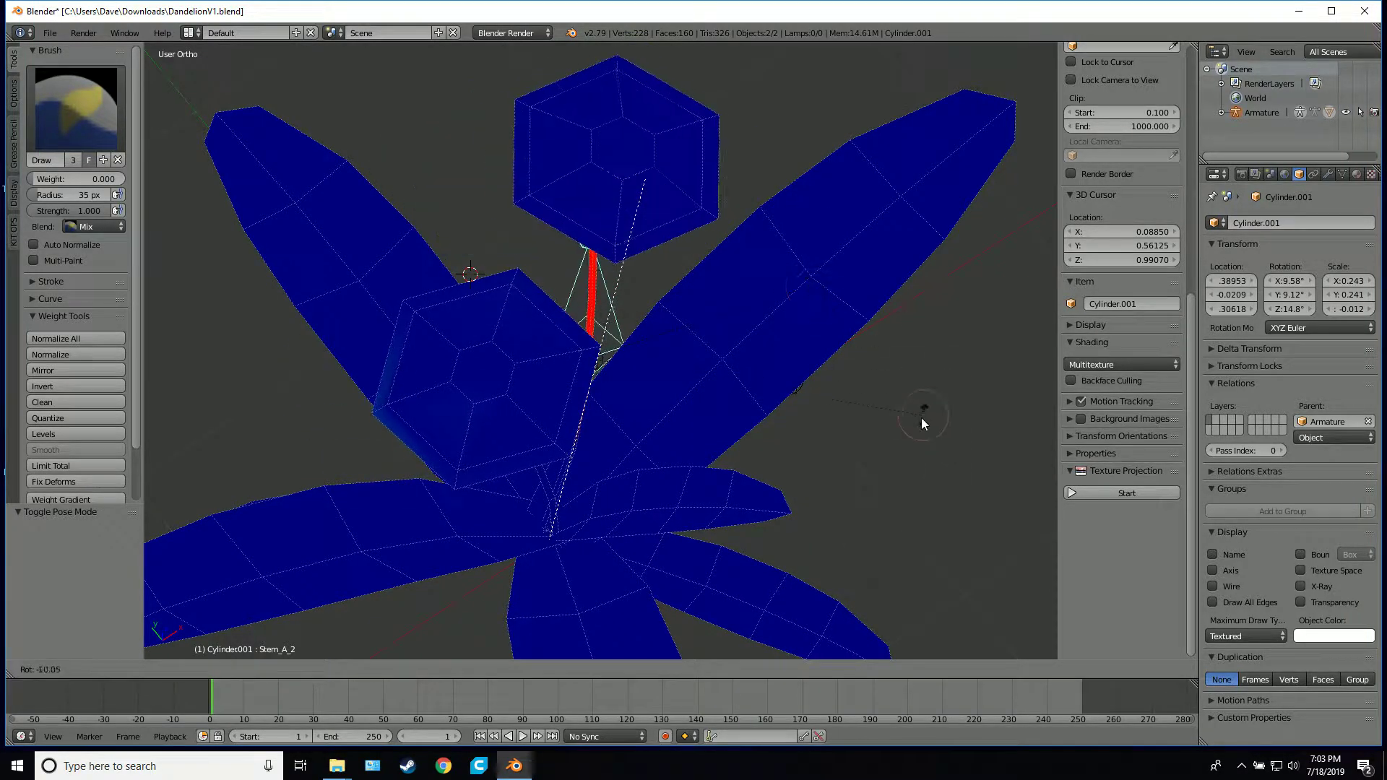
right_click(864, 281)
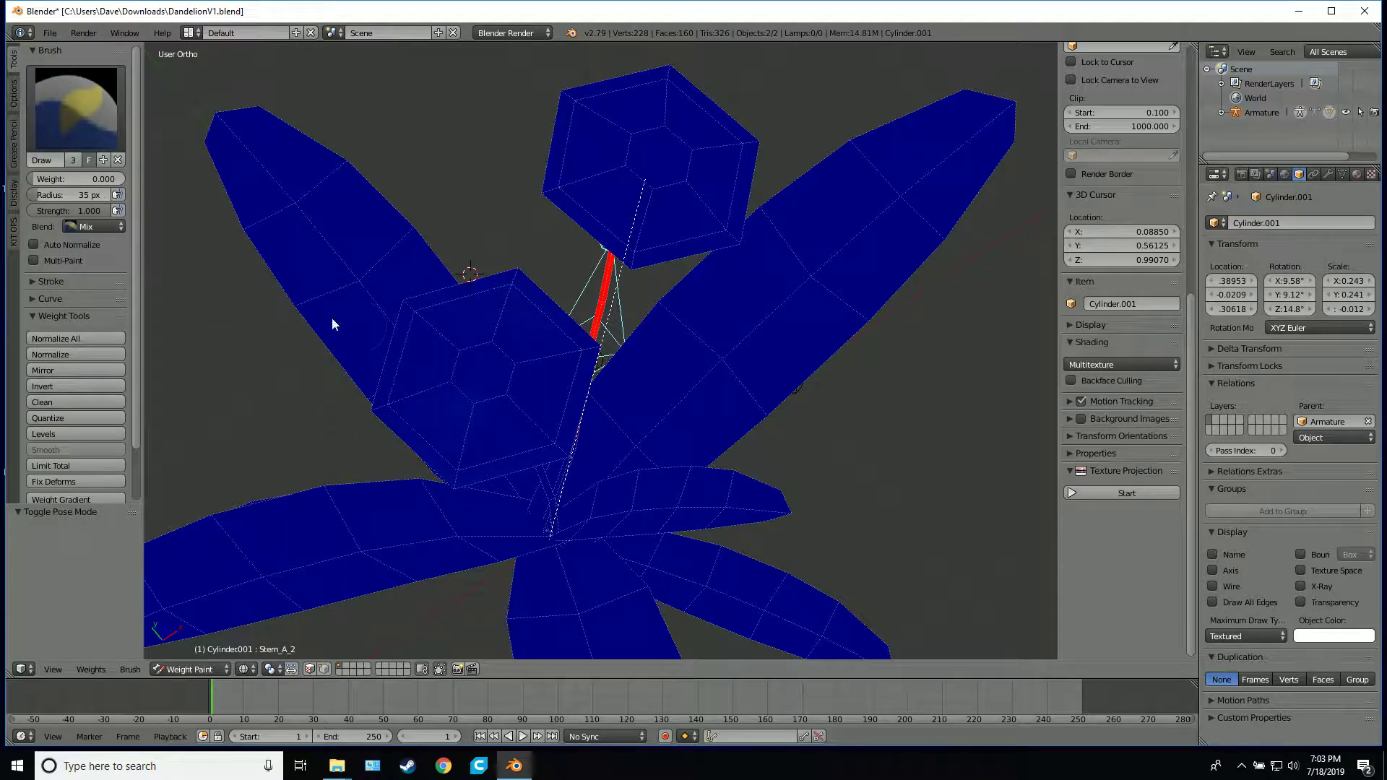
middle_click_drag(333, 323, 365, 310)
key("r")
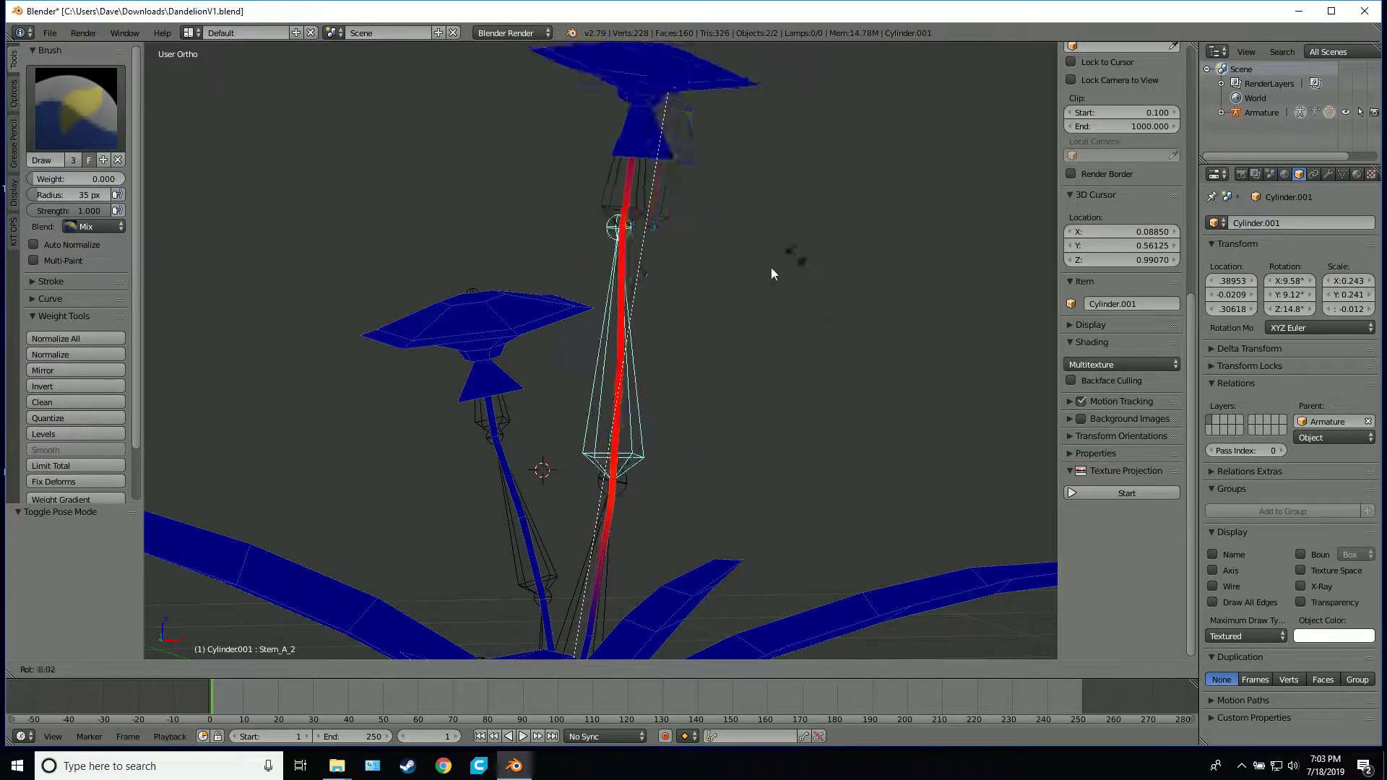
right_click(776, 245)
middle_click_drag(540, 302, 549, 376)
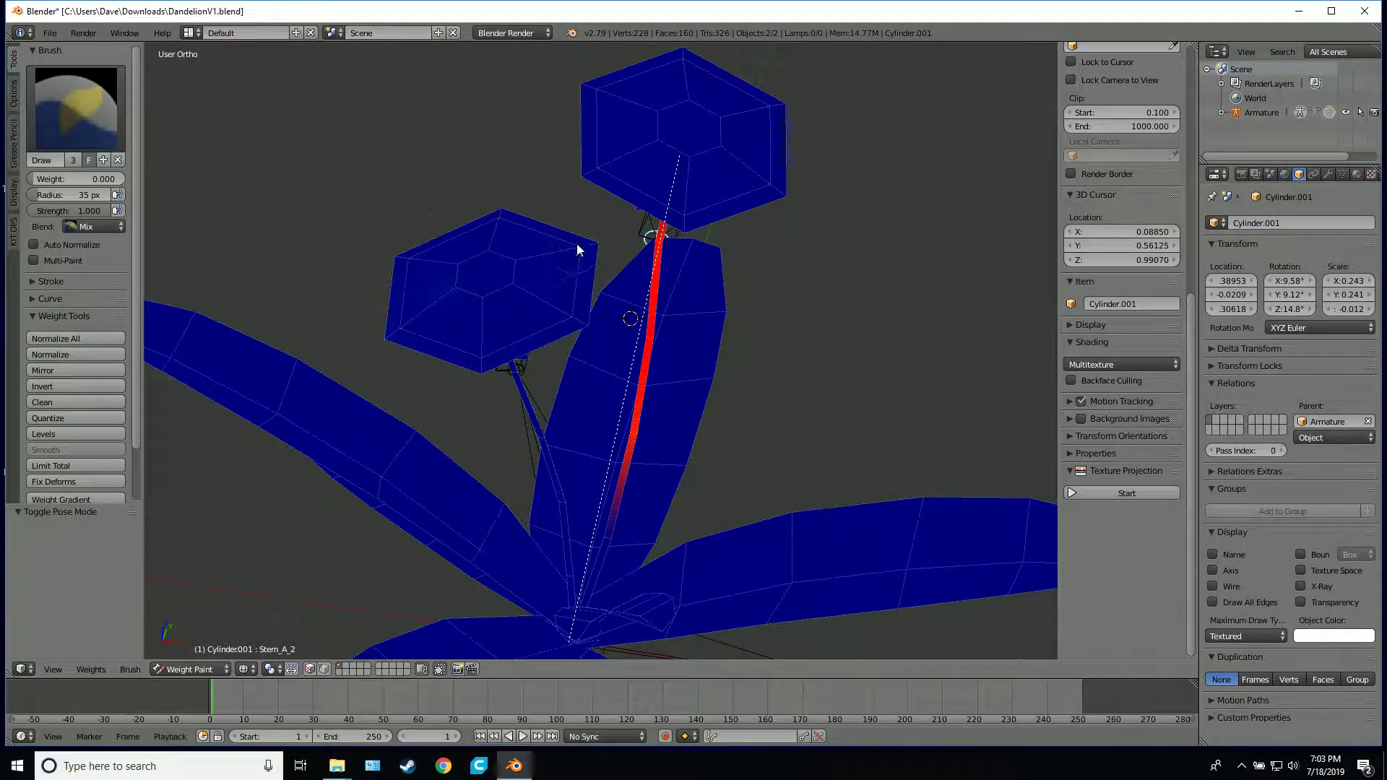
middle_click_drag(542, 313, 452, 384)
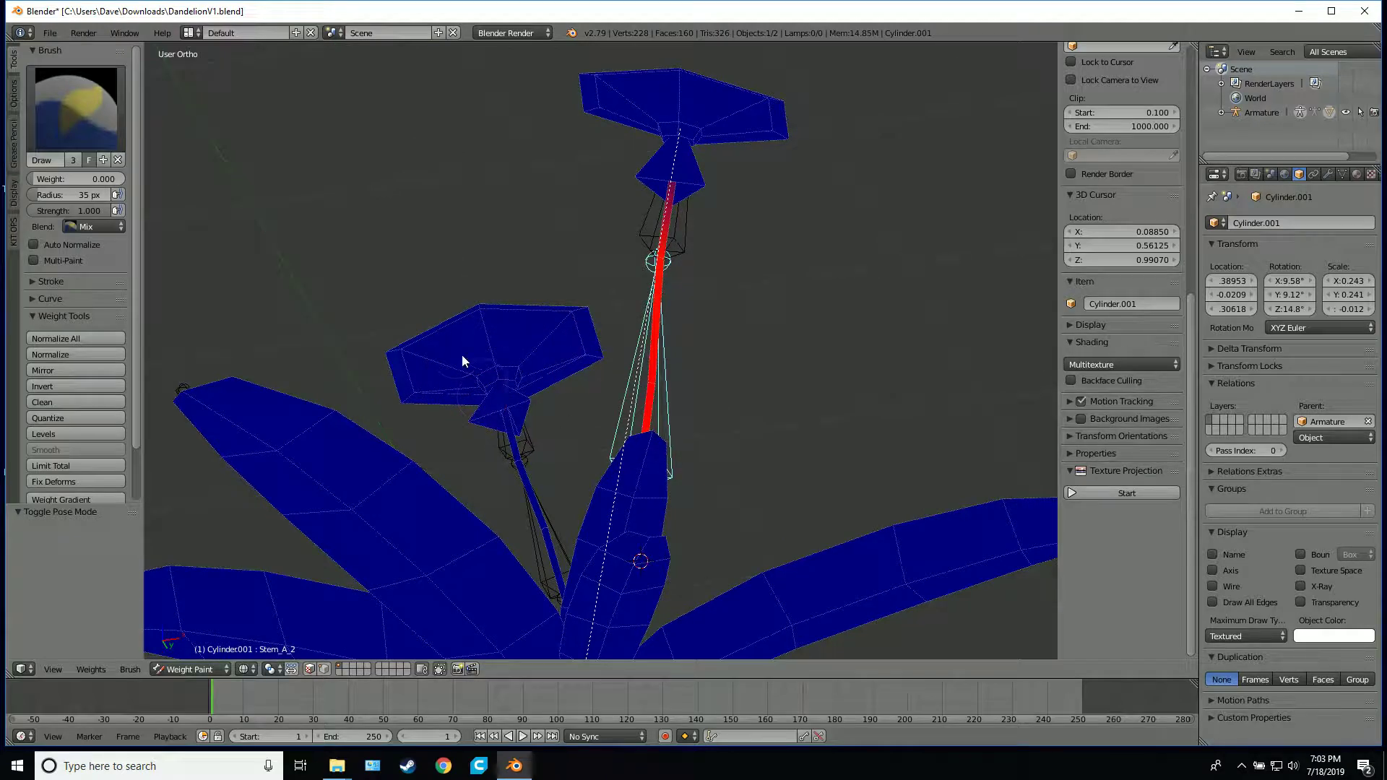
middle_click_drag(522, 372, 603, 283)
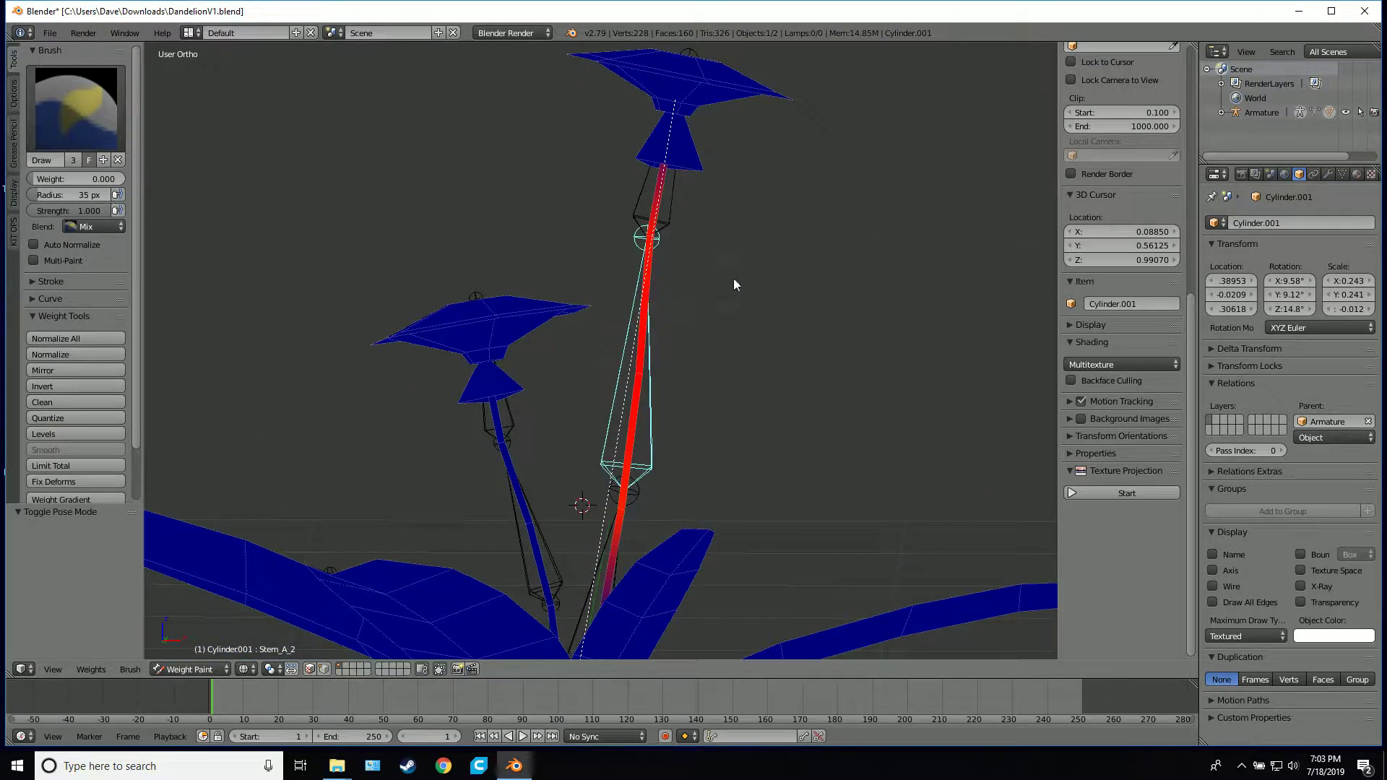
key("r")
right_click(791, 333)
scroll(784, 355, "down", 3)
Select the Stem_A_1 bone and check its influence on the stems and leaves with a trial rotation, cancelling it
middle_click_drag(783, 355, 707, 453)
right_click(600, 484)
middle_click_drag(608, 484, 579, 224)
scroll(600, 511, "up", 4)
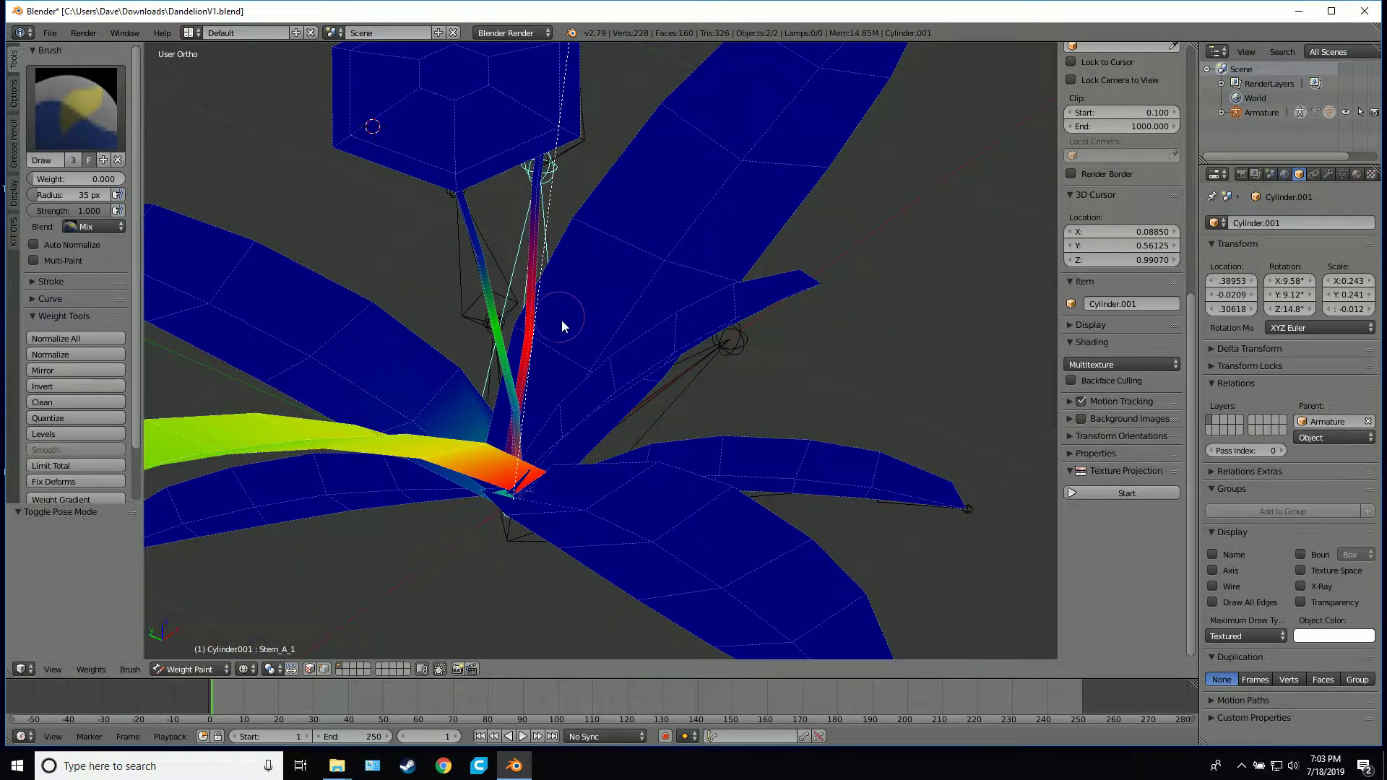
middle_click_drag(562, 319, 786, 209)
key("r")
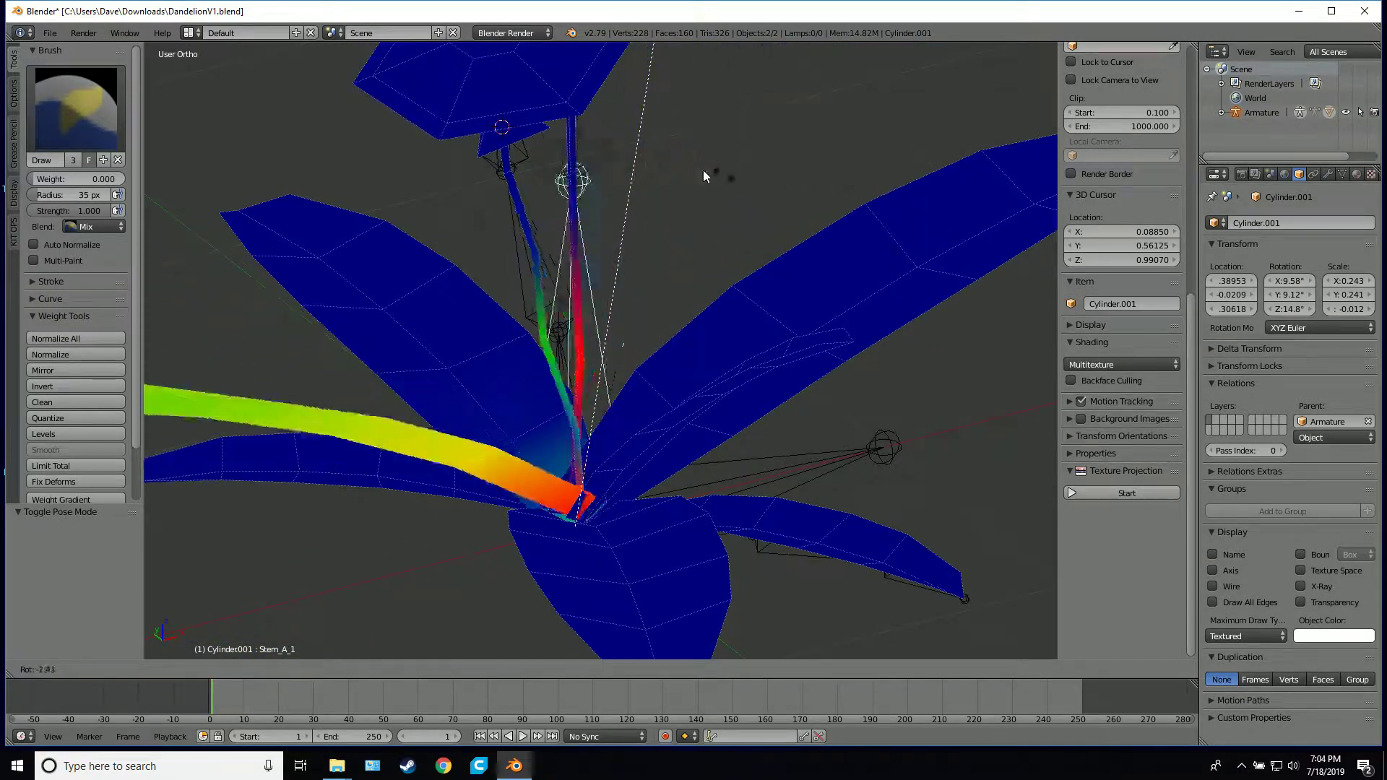
right_click(681, 189)
Paint the Stem_A_1 weight off the shorter stem, undoing the stroke that clears the taller stem
mouse_move(567, 334)
left_mouse_down()
mouse_move(546, 291)
mouse_move(582, 453)
mouse_move(622, 325)
left_mouse_up()
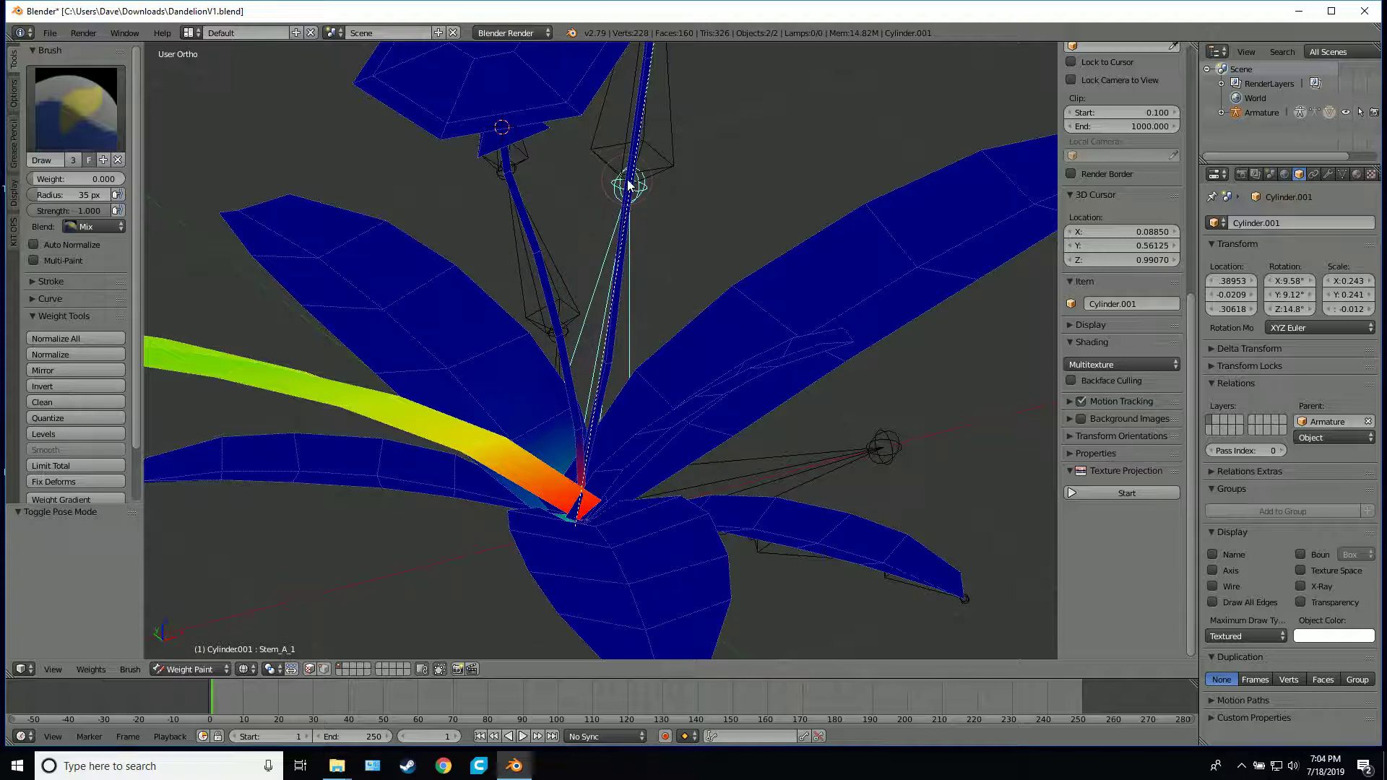
mouse_move(669, 178)
middle_mouse_down()
mouse_move(783, 162)
mouse_move(567, 302)
middle_mouse_up()
key("ctrl+z")
mouse_move(567, 302)
left_mouse_down()
mouse_move(588, 365)
mouse_move(588, 346)
left_mouse_up()
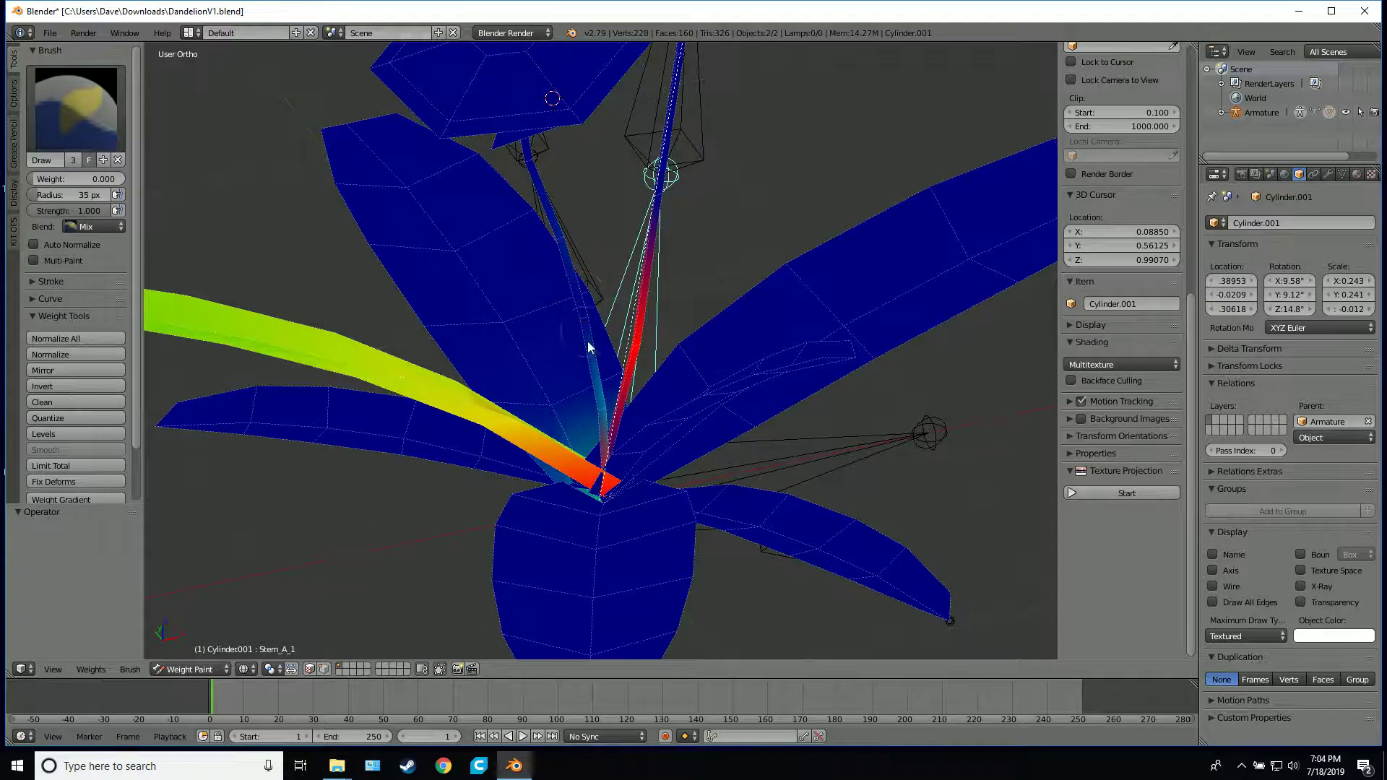
left_click_drag(586, 400, 570, 301)
Paint the Stem_A_1 weight off the outer length of the strongly weighted leaf
mouse_move(508, 318)
middle_mouse_down()
mouse_move(540, 365)
mouse_move(542, 423)
middle_mouse_up()
mouse_move(557, 363)
left_mouse_down()
mouse_move(524, 311)
mouse_move(482, 288)
mouse_move(378, 324)
mouse_move(393, 324)
mouse_move(332, 295)
mouse_move(223, 278)
left_mouse_up()
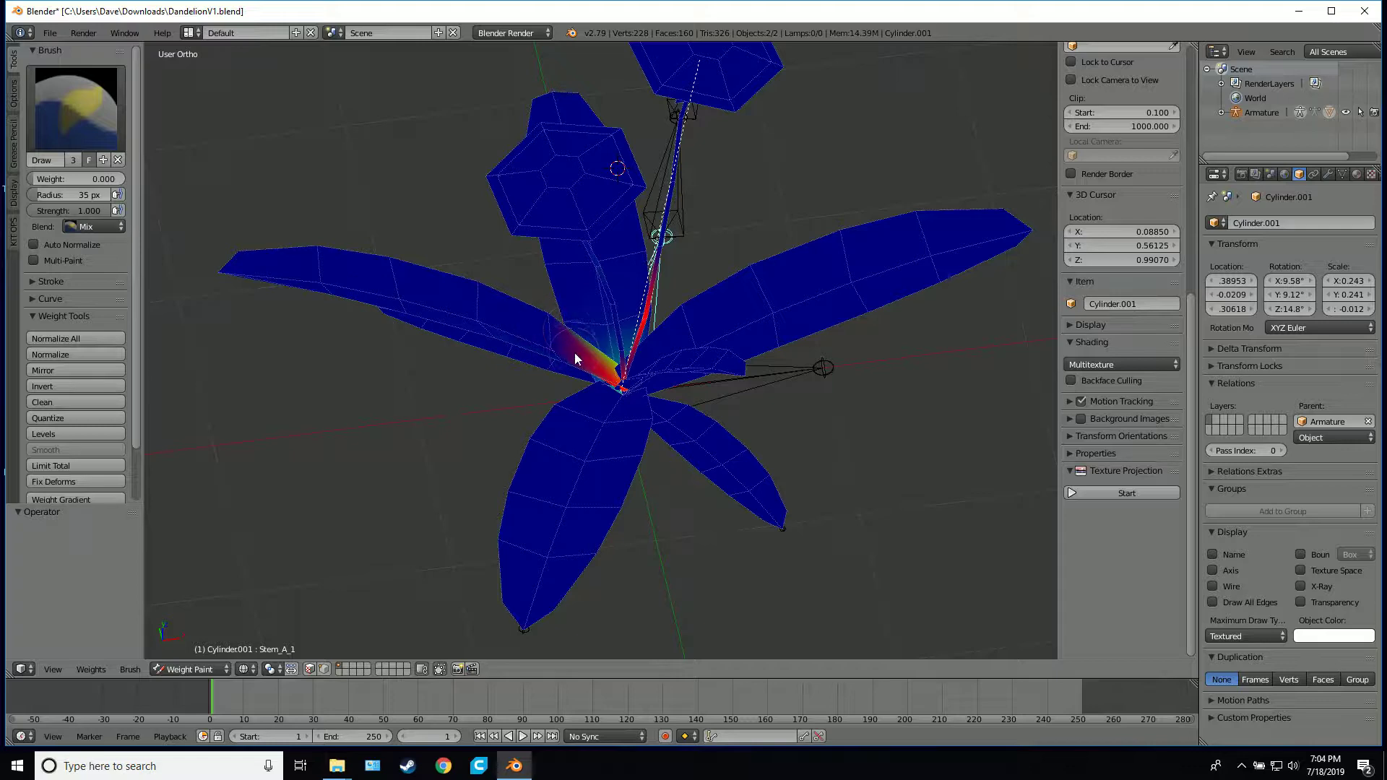
mouse_move(557, 372)
middle_mouse_down()
mouse_move(569, 316)
mouse_move(760, 259)
mouse_move(731, 243)
mouse_move(655, 379)
mouse_move(837, 379)
middle_mouse_up()
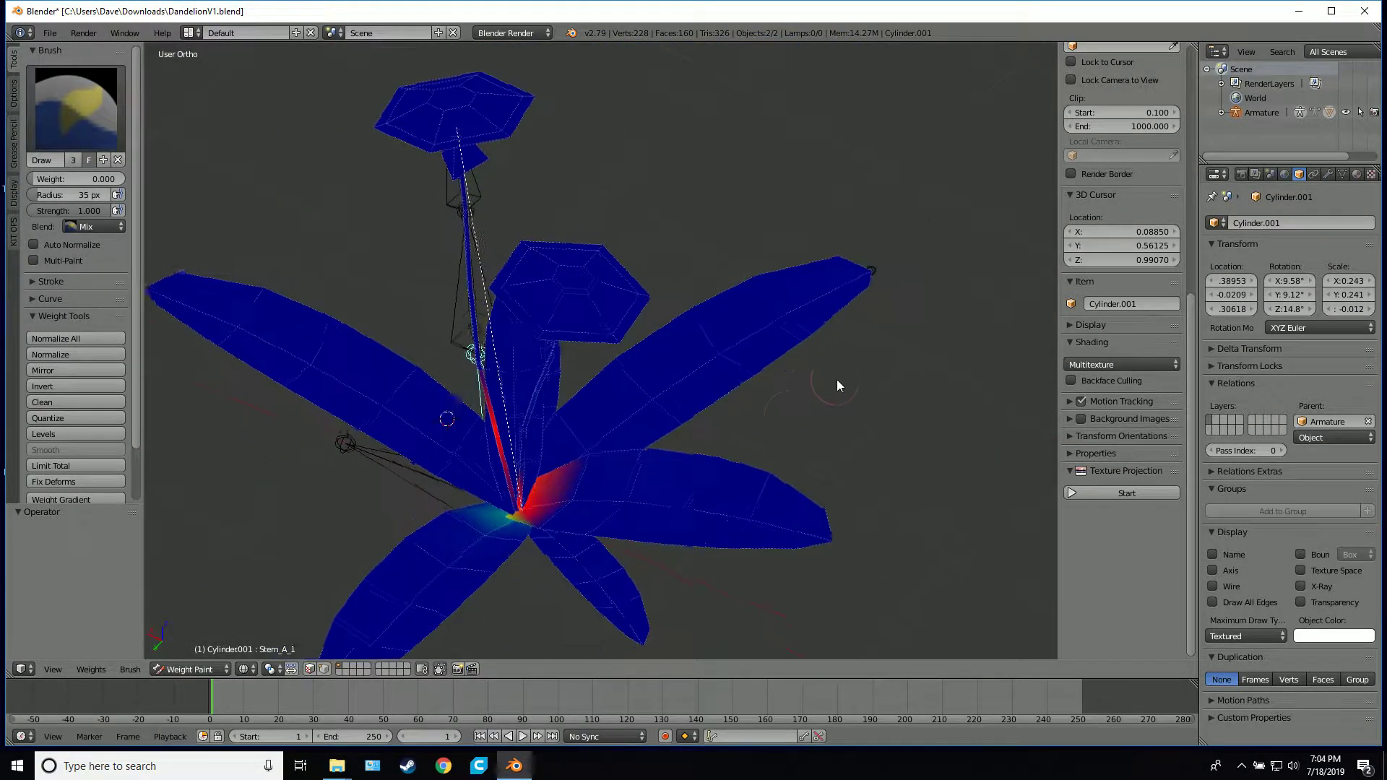
Paint the Stem_A_1 weight off the inner leaf bases around the foot of the stems
scroll(628, 505, "up", 5)
middle_click_drag(621, 510, 826, 301, "shift")
scroll(729, 339, "down", 2)
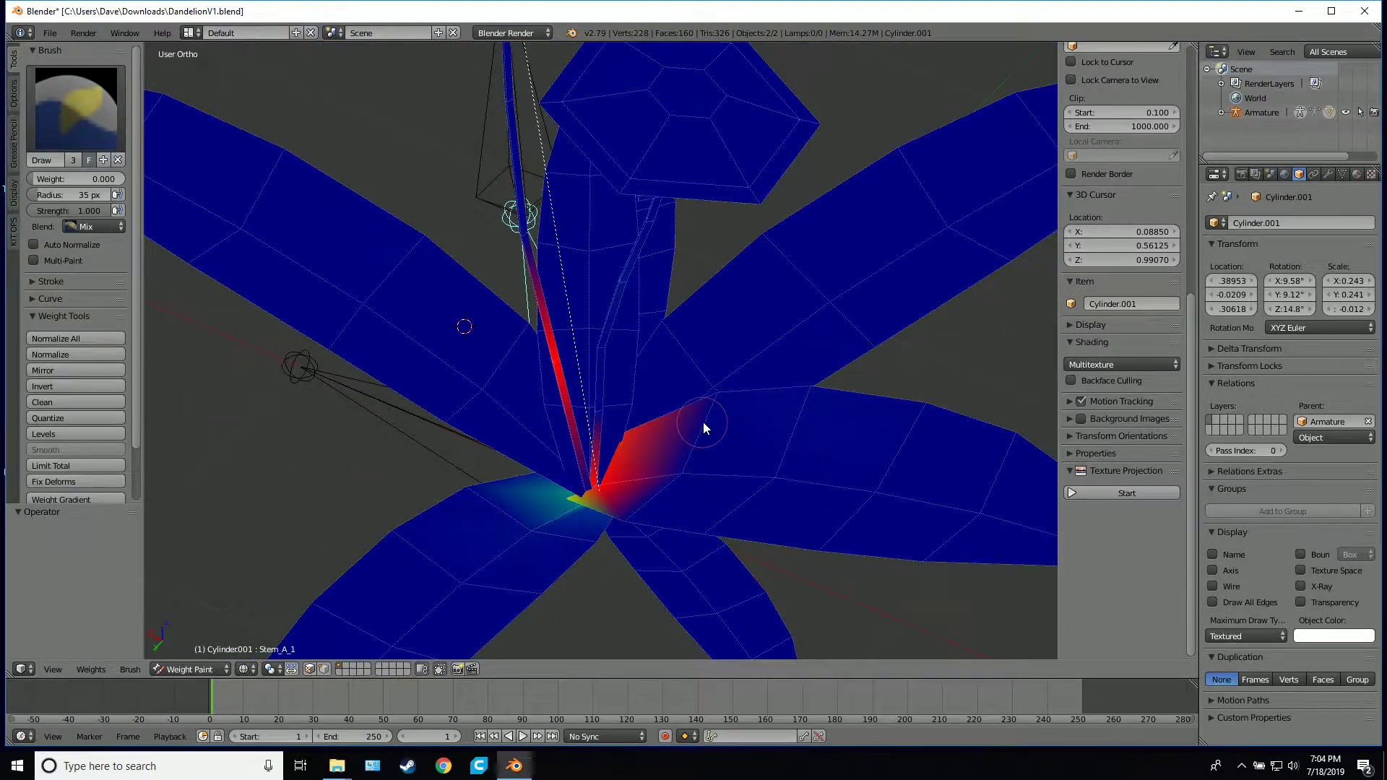
scroll(704, 422, "up", 6)
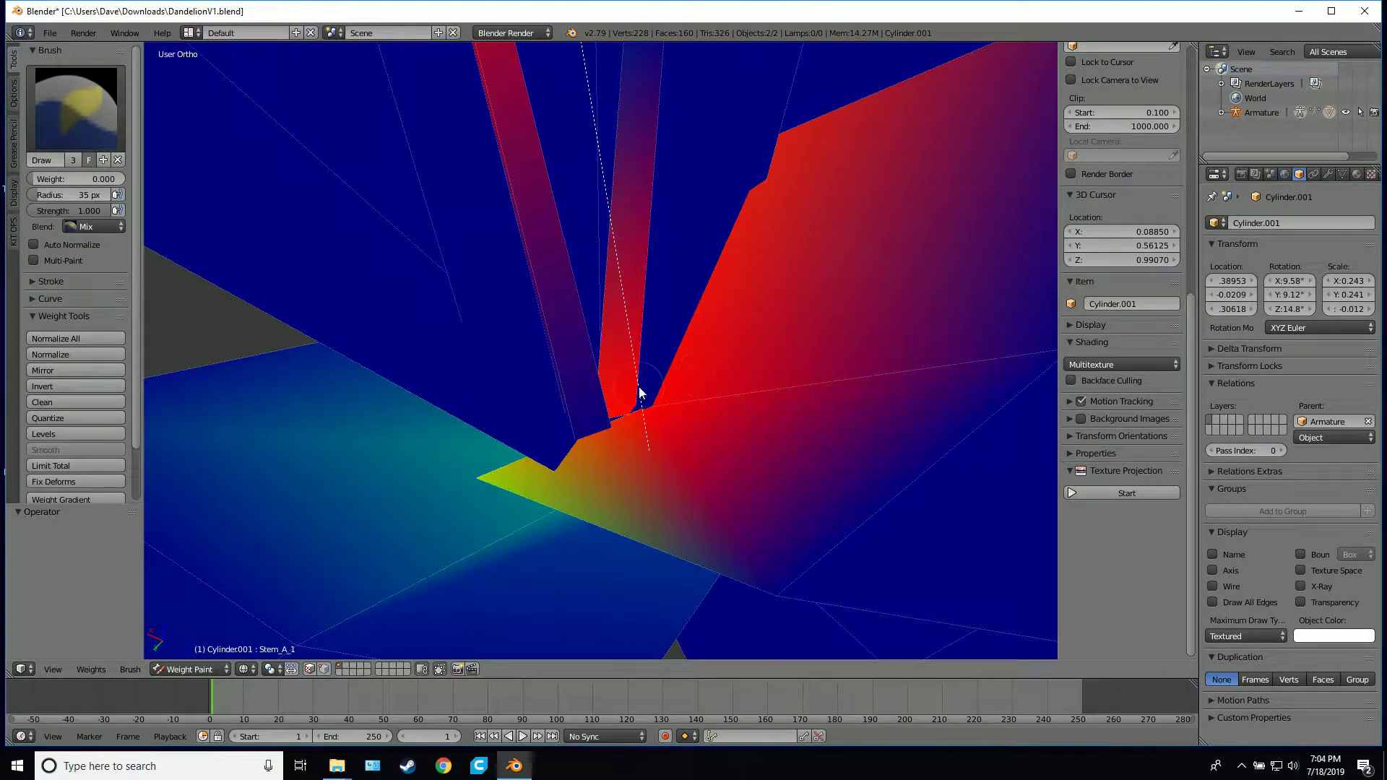
left_click_drag(639, 392, 637, 406)
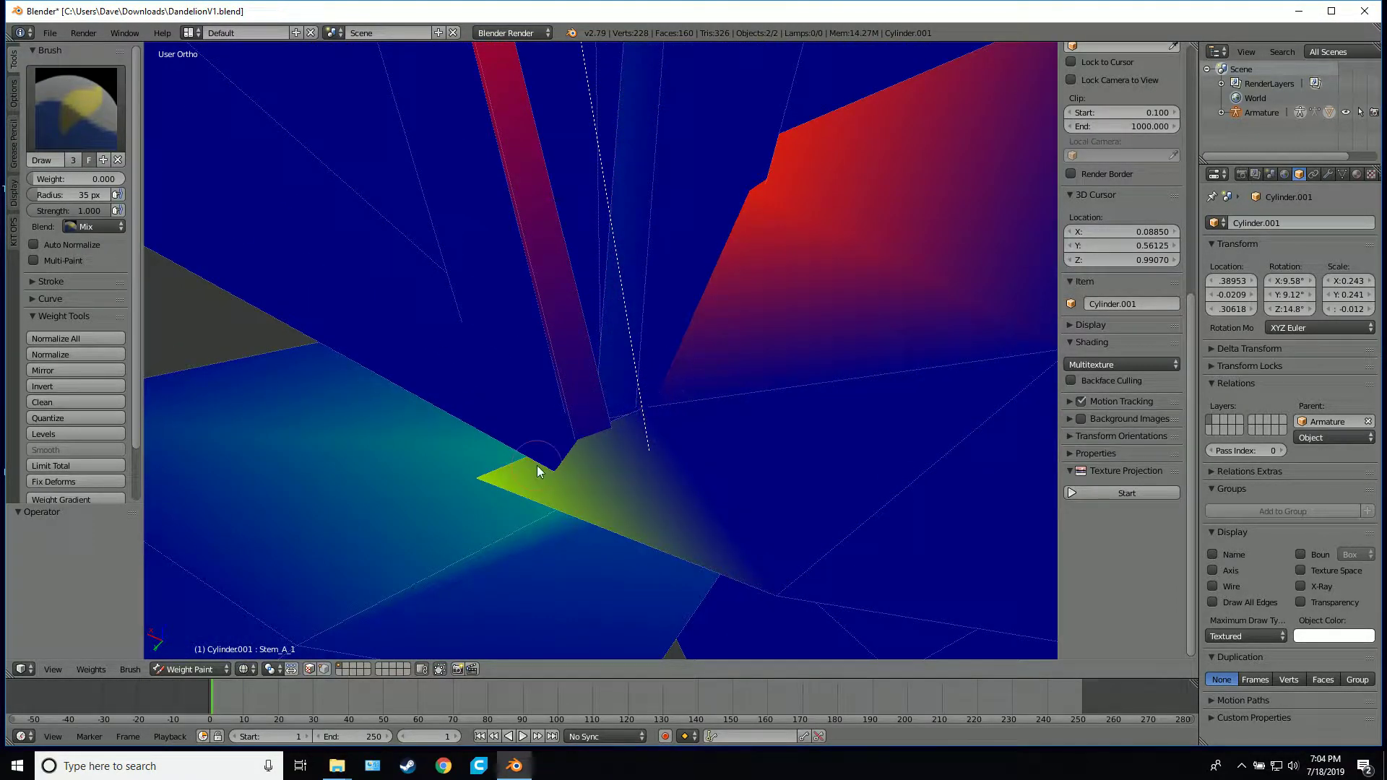
left_click_drag(538, 471, 660, 442)
left_click_drag(497, 462, 623, 426)
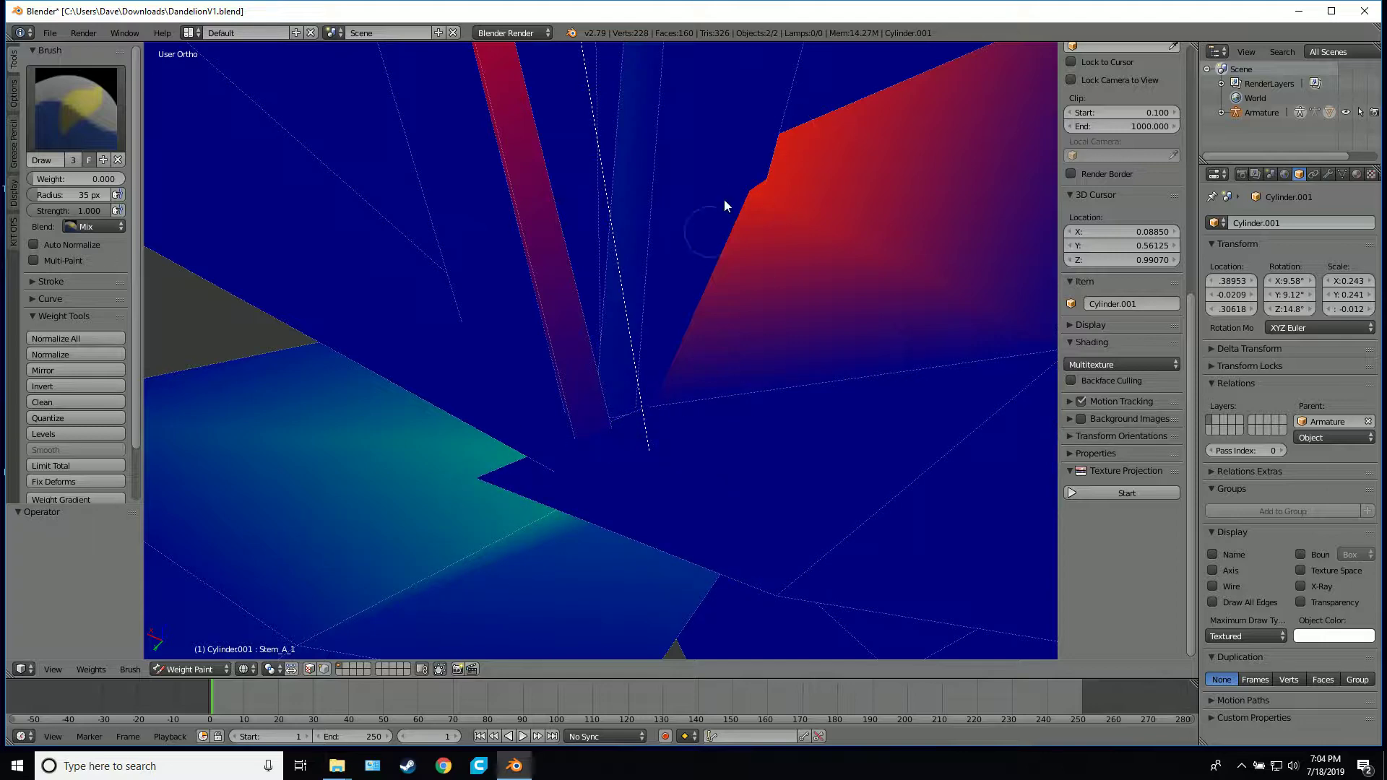
middle_click_drag(911, 259, 688, 397)
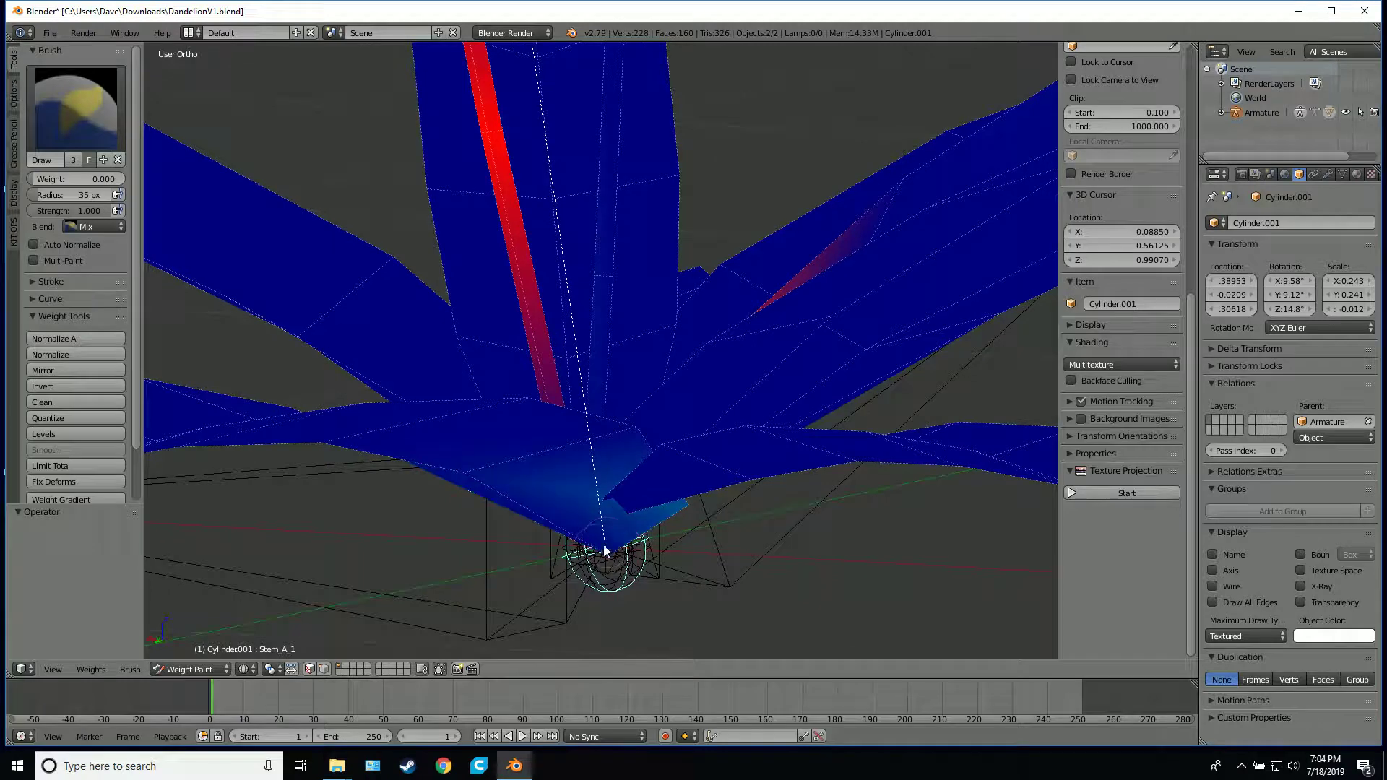
Clear the remaining Stem_A_1 weight from the plant's lowest point and the leaf edges seen from the side
left_click_drag(605, 551, 556, 508)
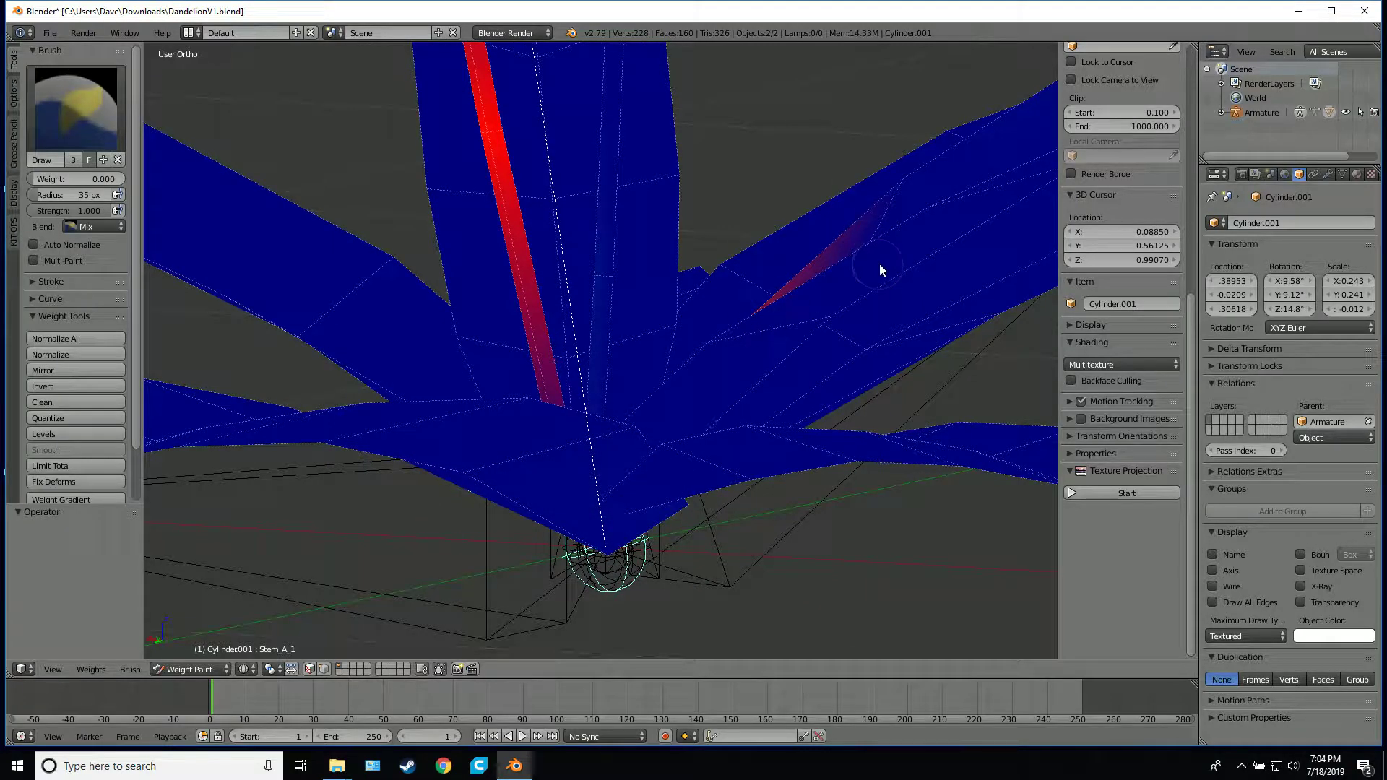
mouse_move(880, 271)
middle_mouse_down()
mouse_move(827, 347)
mouse_move(728, 313)
middle_mouse_up()
left_click_drag(877, 455, 854, 466)
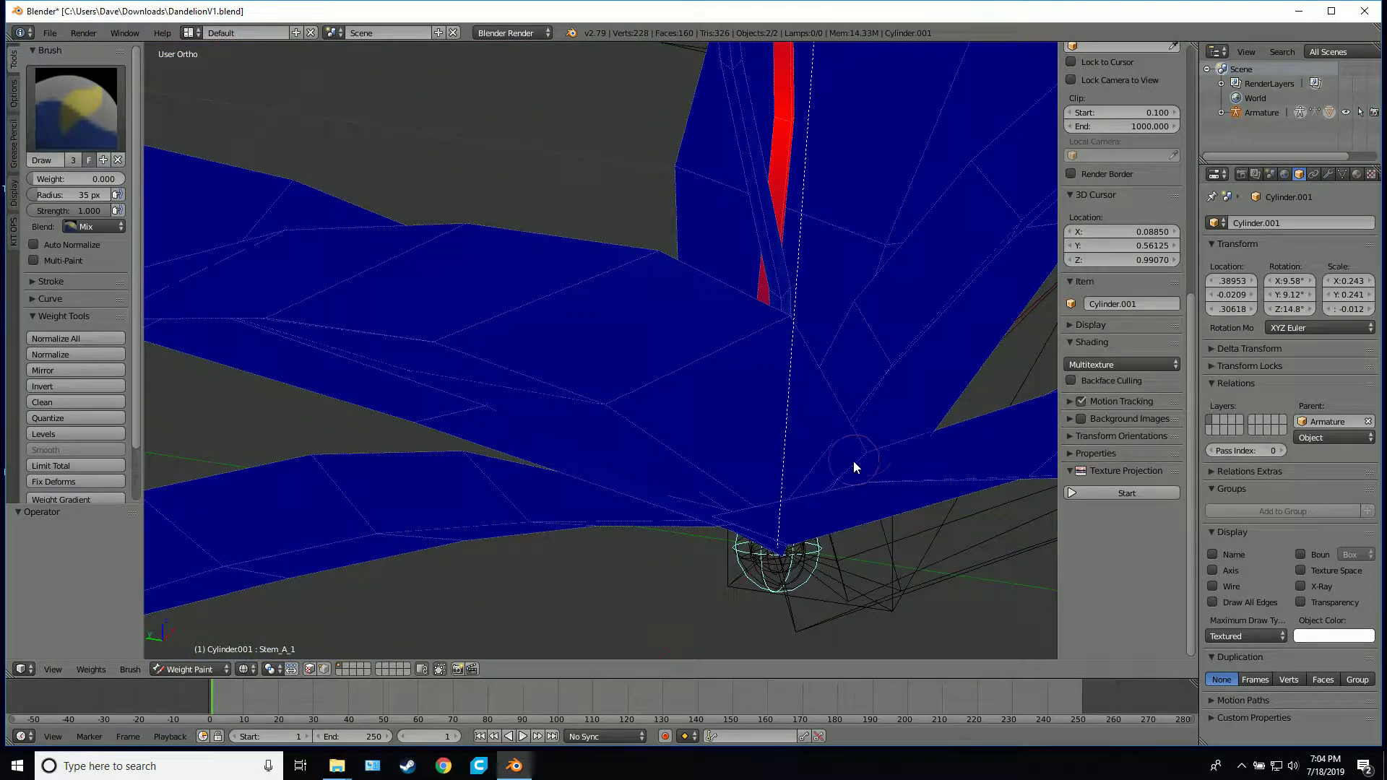
middle_click_drag(885, 416, 676, 422)
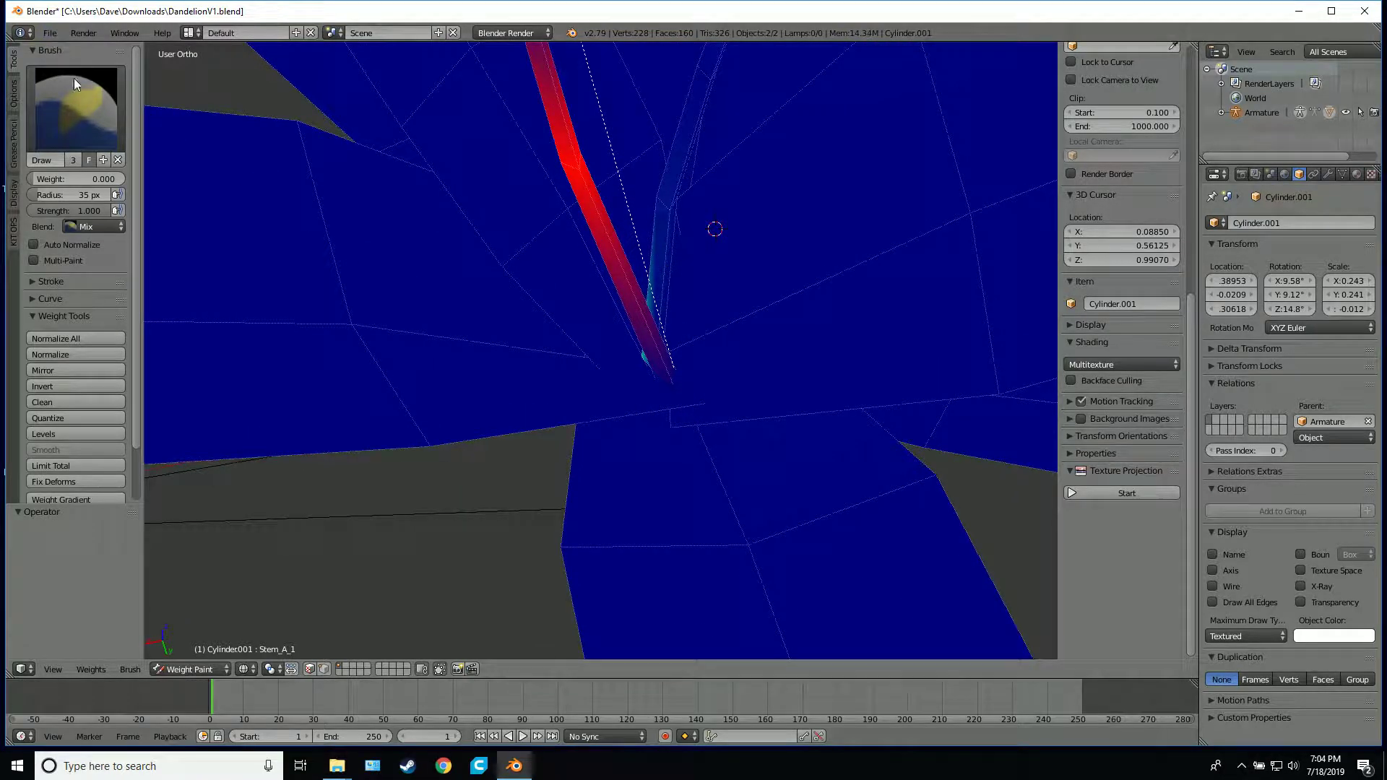
Set the brush weight to 1.000 and paint Stem_A_1 weight onto the central base where the leaves meet, including from below
left_click_drag(91, 179, 194, 180)
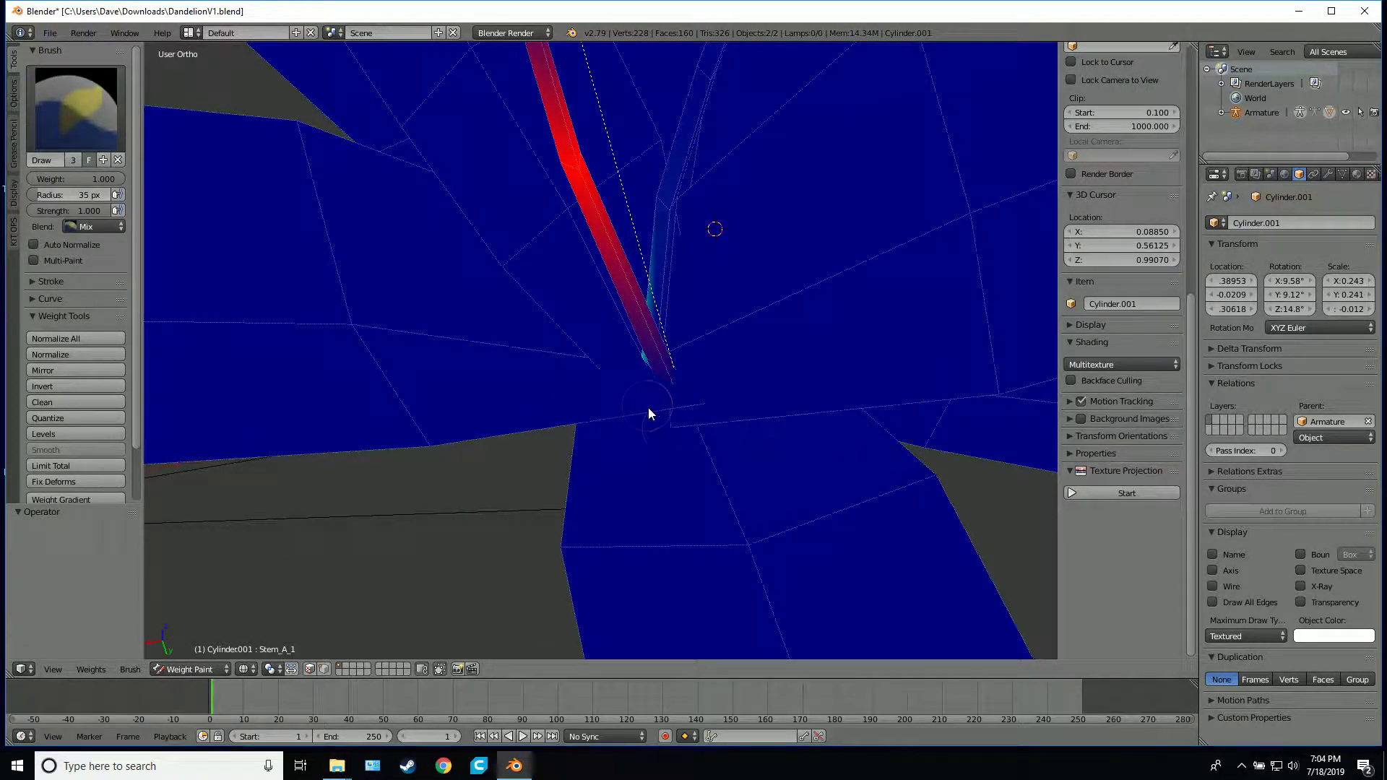
left_click(676, 426)
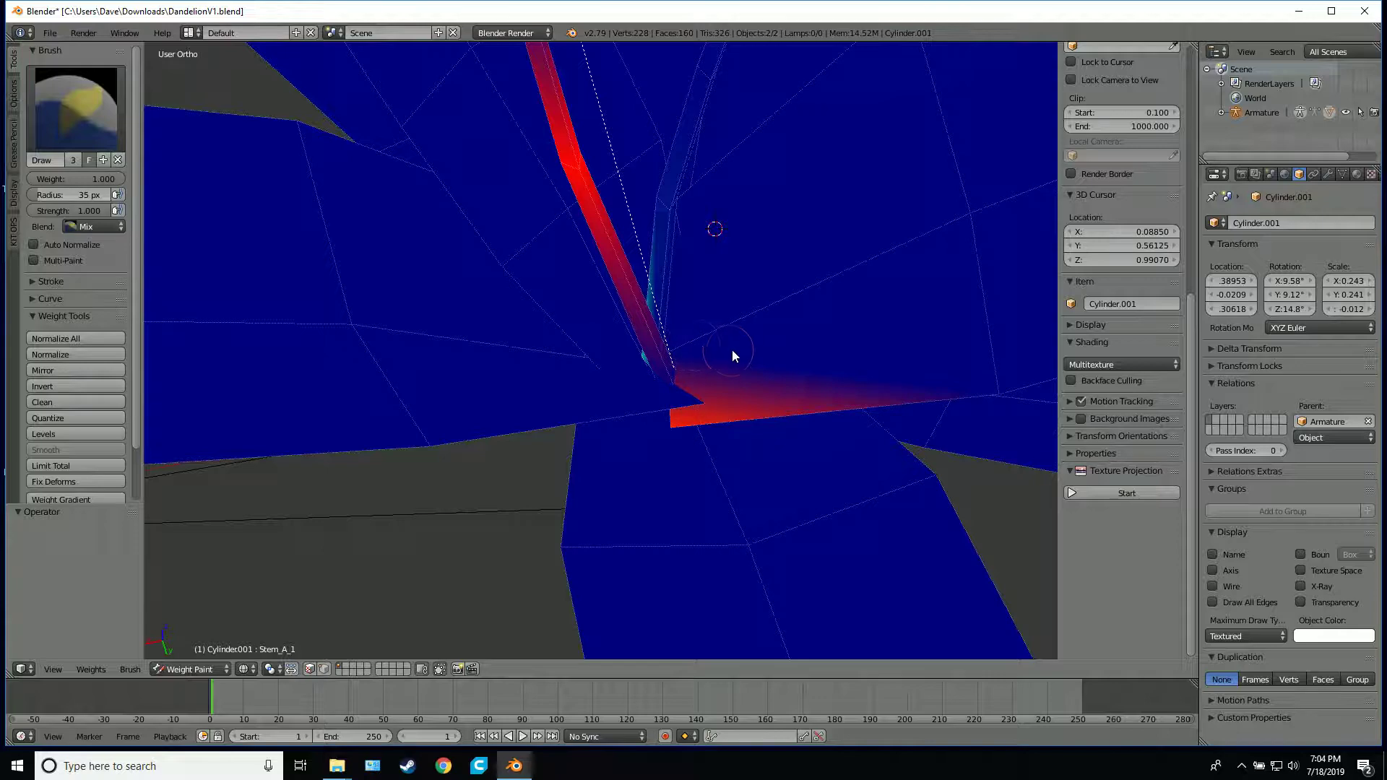
mouse_move(733, 355)
middle_mouse_down()
mouse_move(800, 331)
mouse_move(814, 292)
mouse_move(753, 181)
mouse_move(708, 127)
mouse_move(701, 144)
middle_mouse_up()
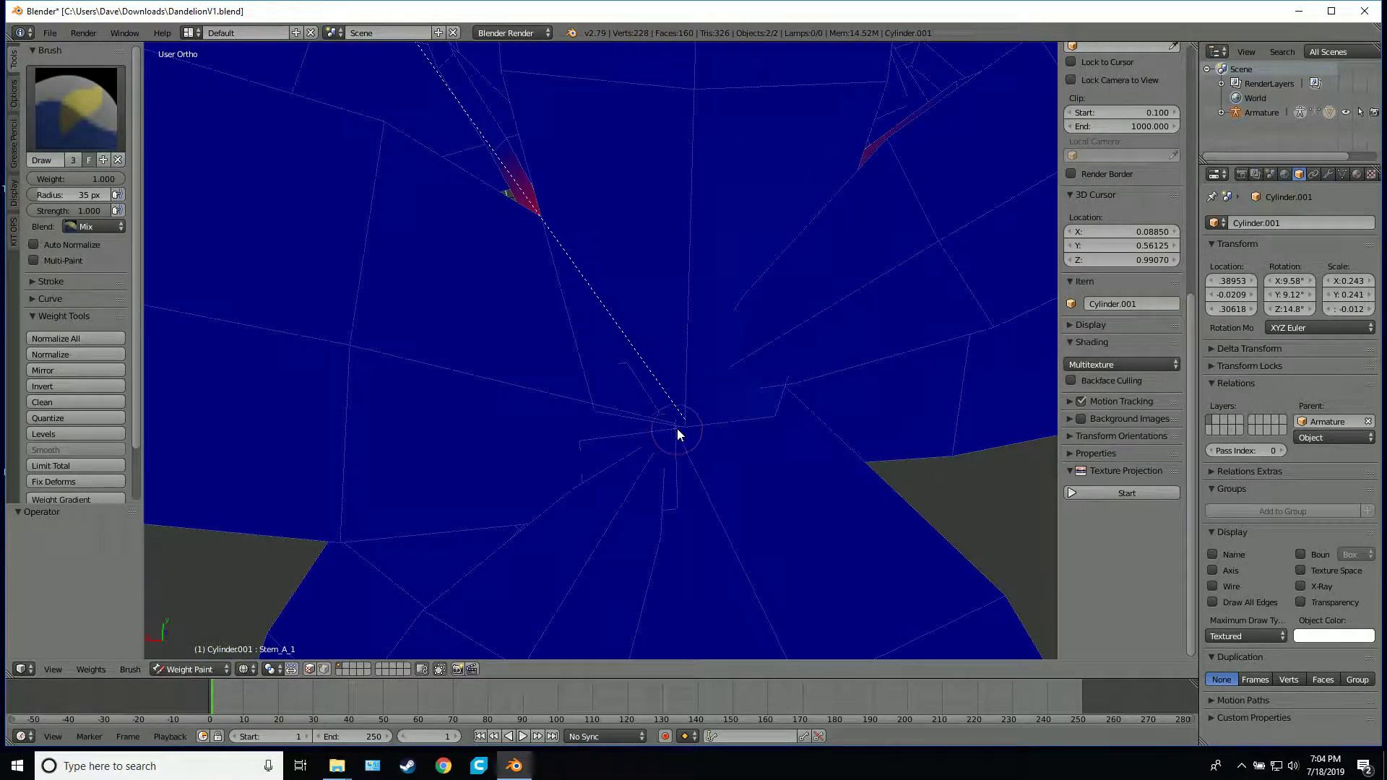
left_click(678, 429)
left_click(670, 427)
middle_click_drag(631, 362, 561, 286)
scroll(576, 479, "up", 7)
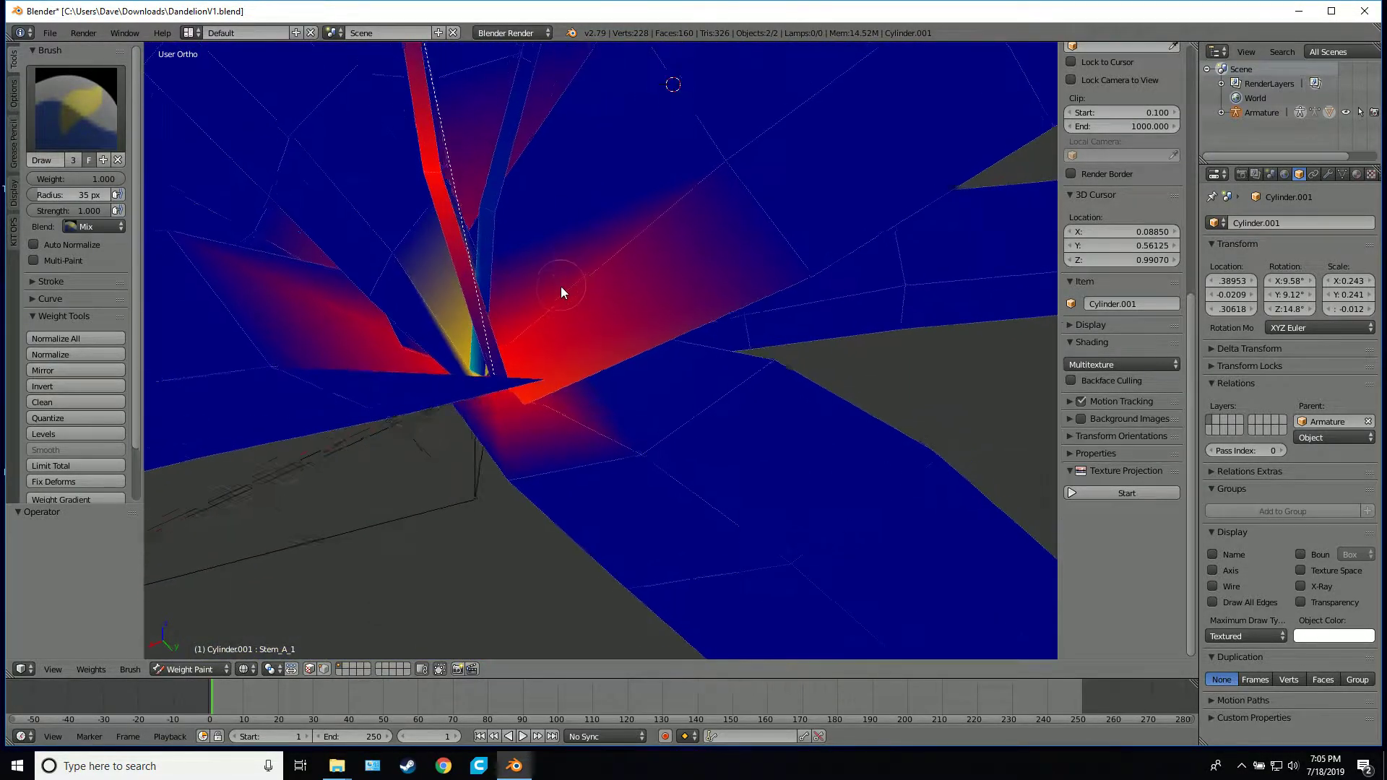
Paint Stem_A_1 weight of 1.000 onto the foot of the taller stem and the adjoining leaf bases
scroll(529, 361, "up", 3)
middle_click_drag(529, 361, 587, 357, "shift")
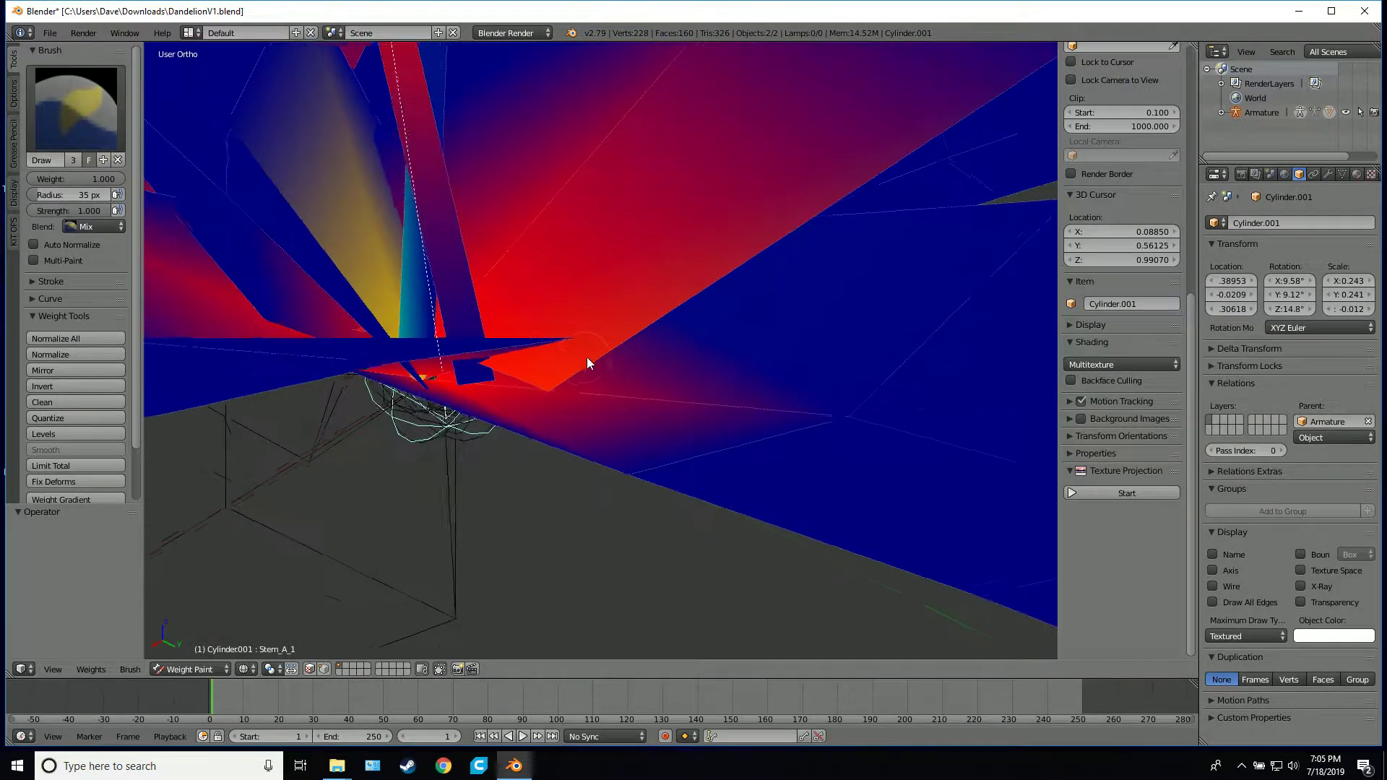
left_click_drag(514, 381, 475, 377)
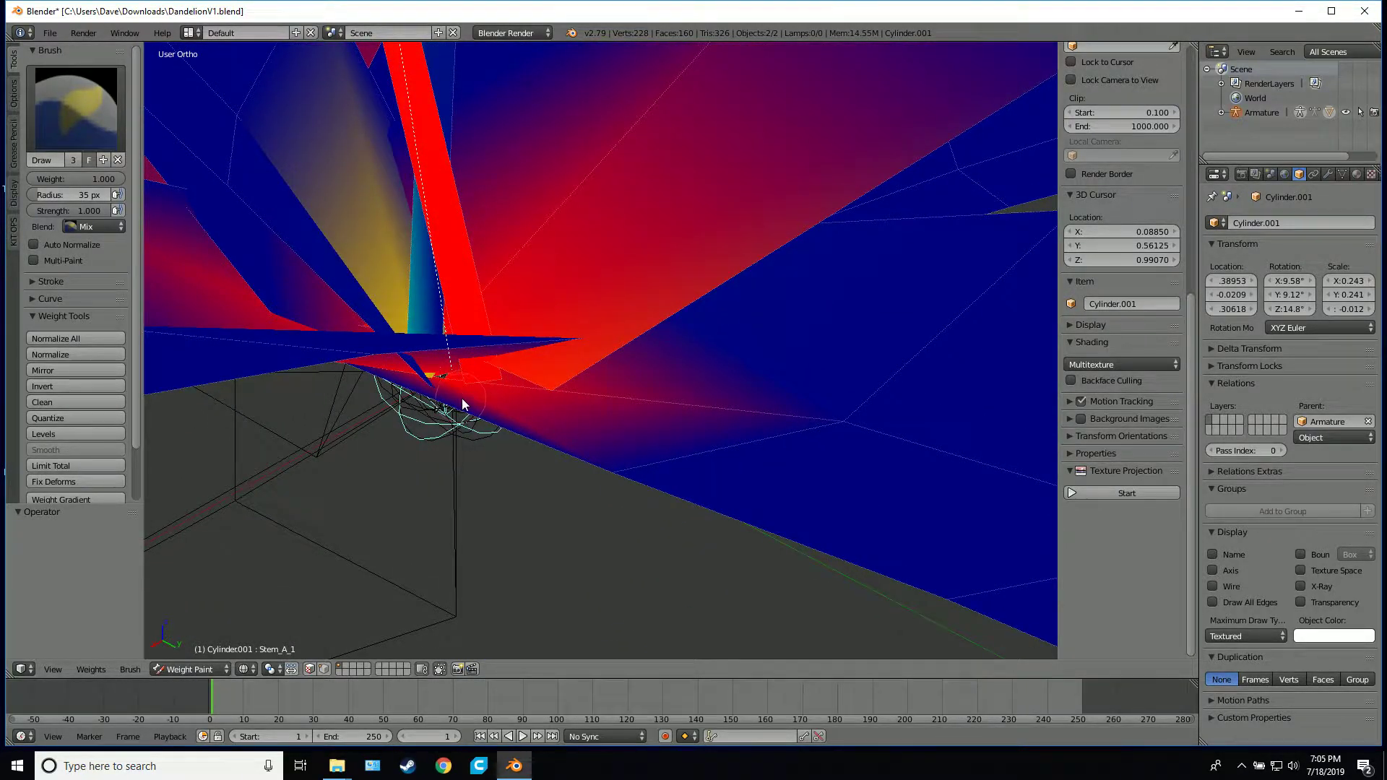
mouse_move(462, 398)
middle_mouse_down()
mouse_move(586, 401)
mouse_move(573, 423)
mouse_move(488, 442)
middle_mouse_up()
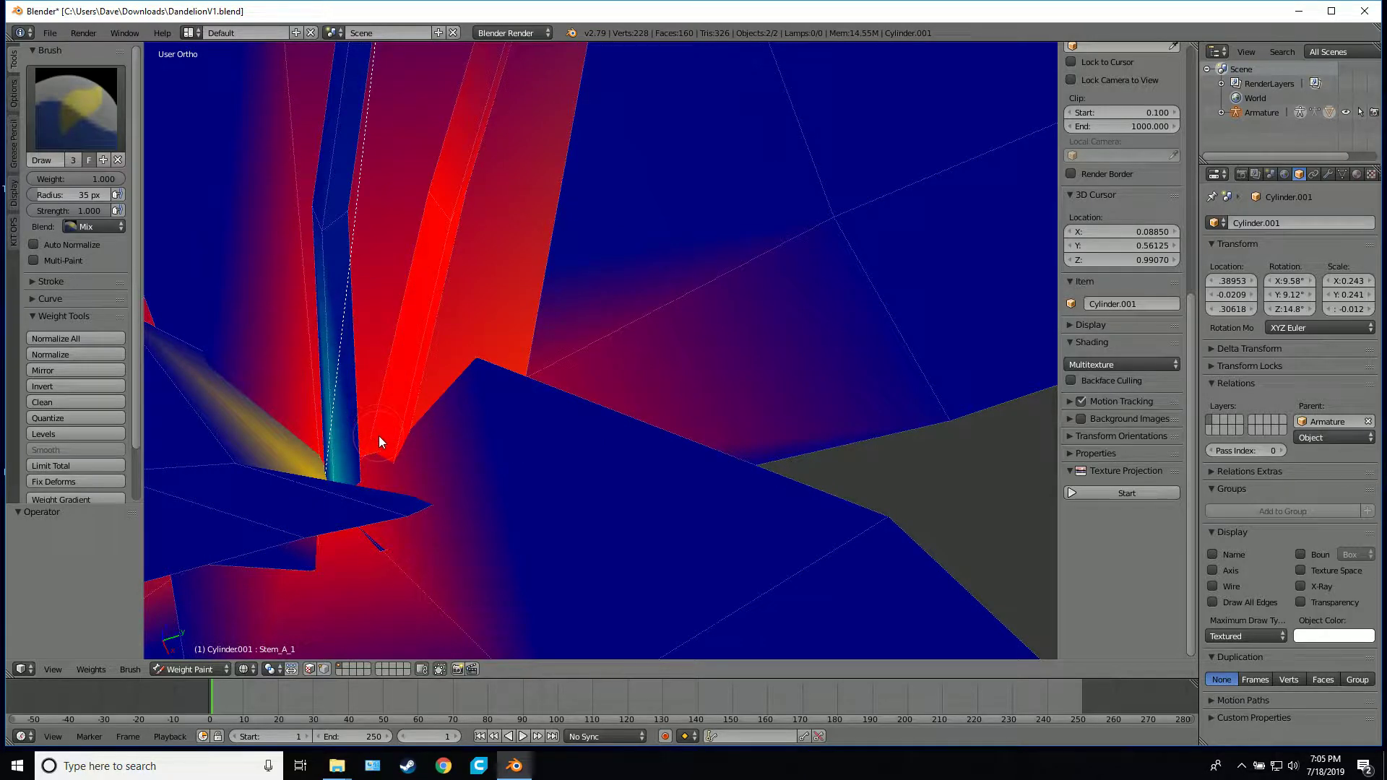
Test-rotate the Stem_A_1 bone to check how the taller stem and flower head deform, then cancel the rotation
scroll(516, 373, "down", 5)
middle_click_drag(728, 353, 589, 339)
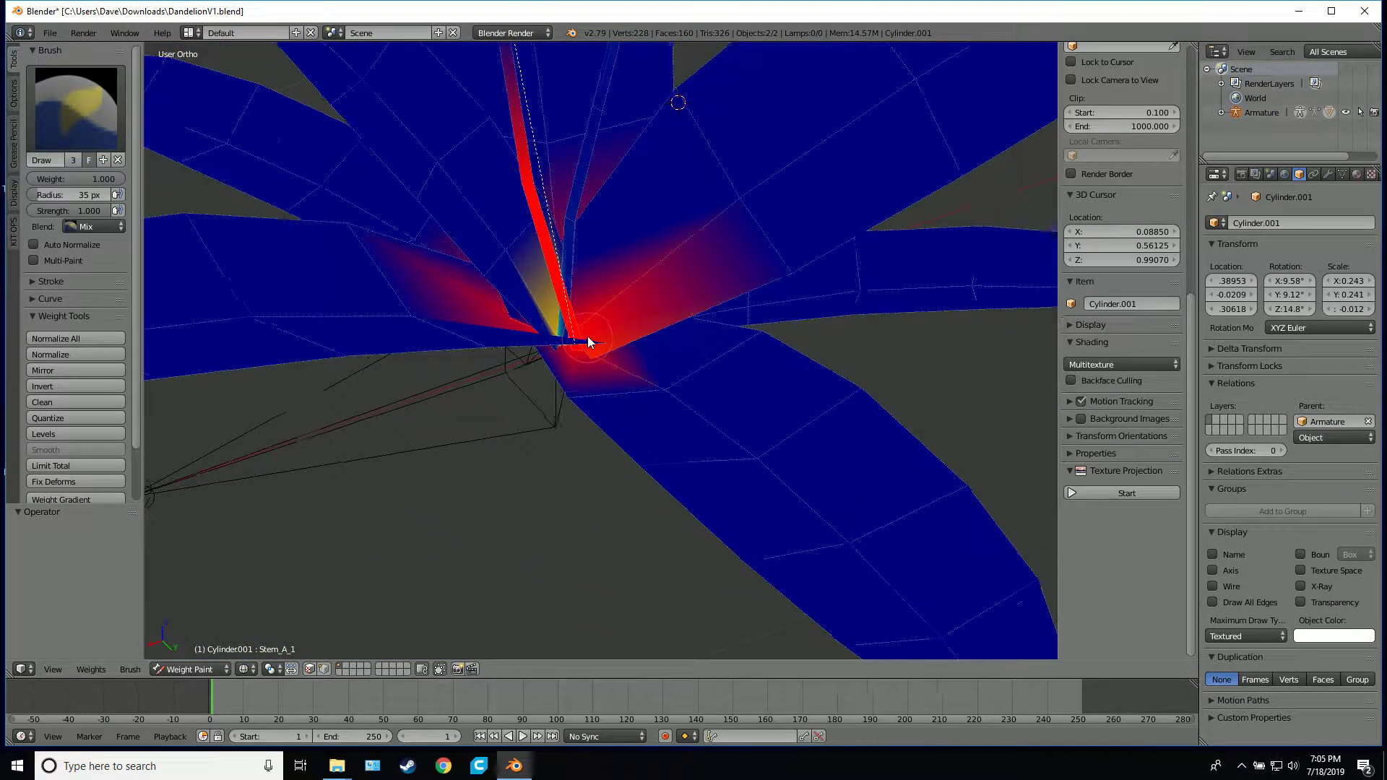
scroll(718, 165, "down", 4)
scroll(720, 159, "down", 4)
middle_click_drag(720, 154, 686, 168)
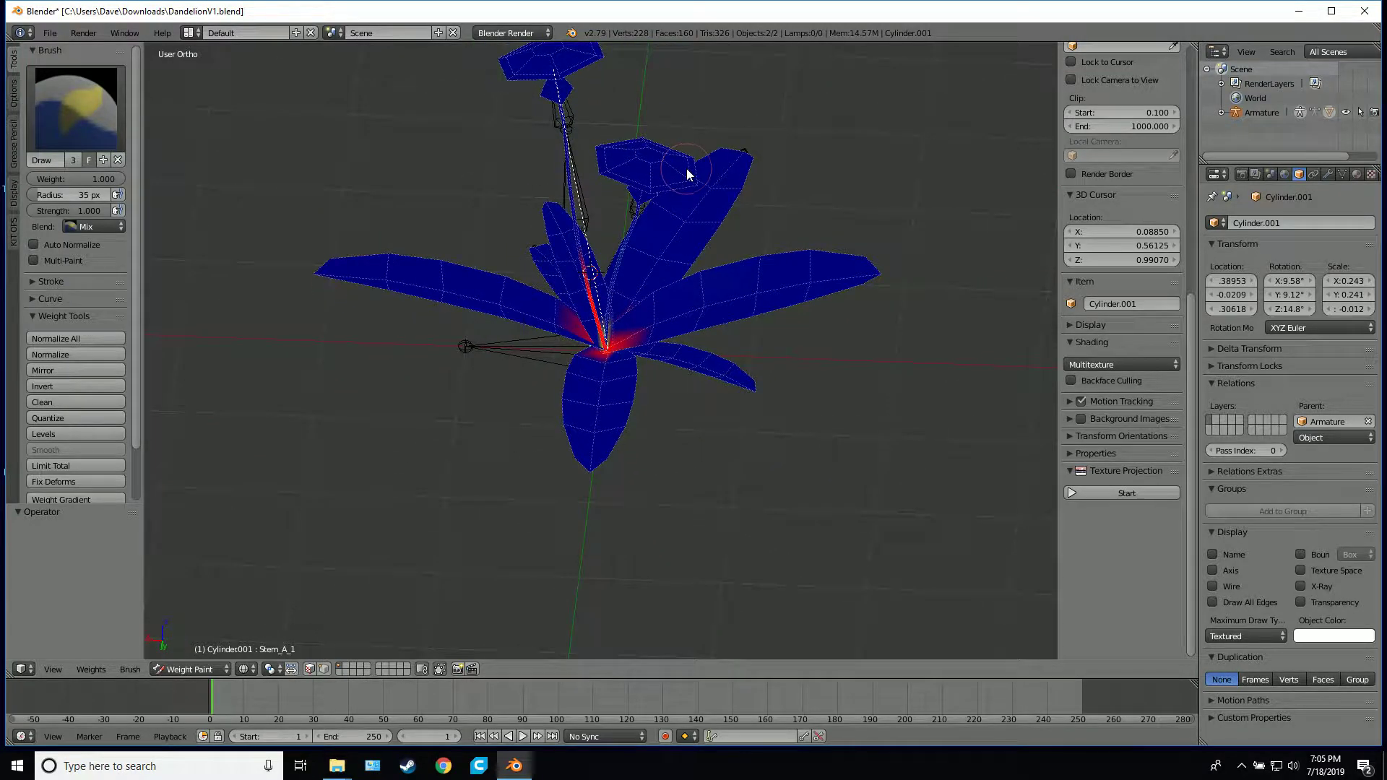
key("r")
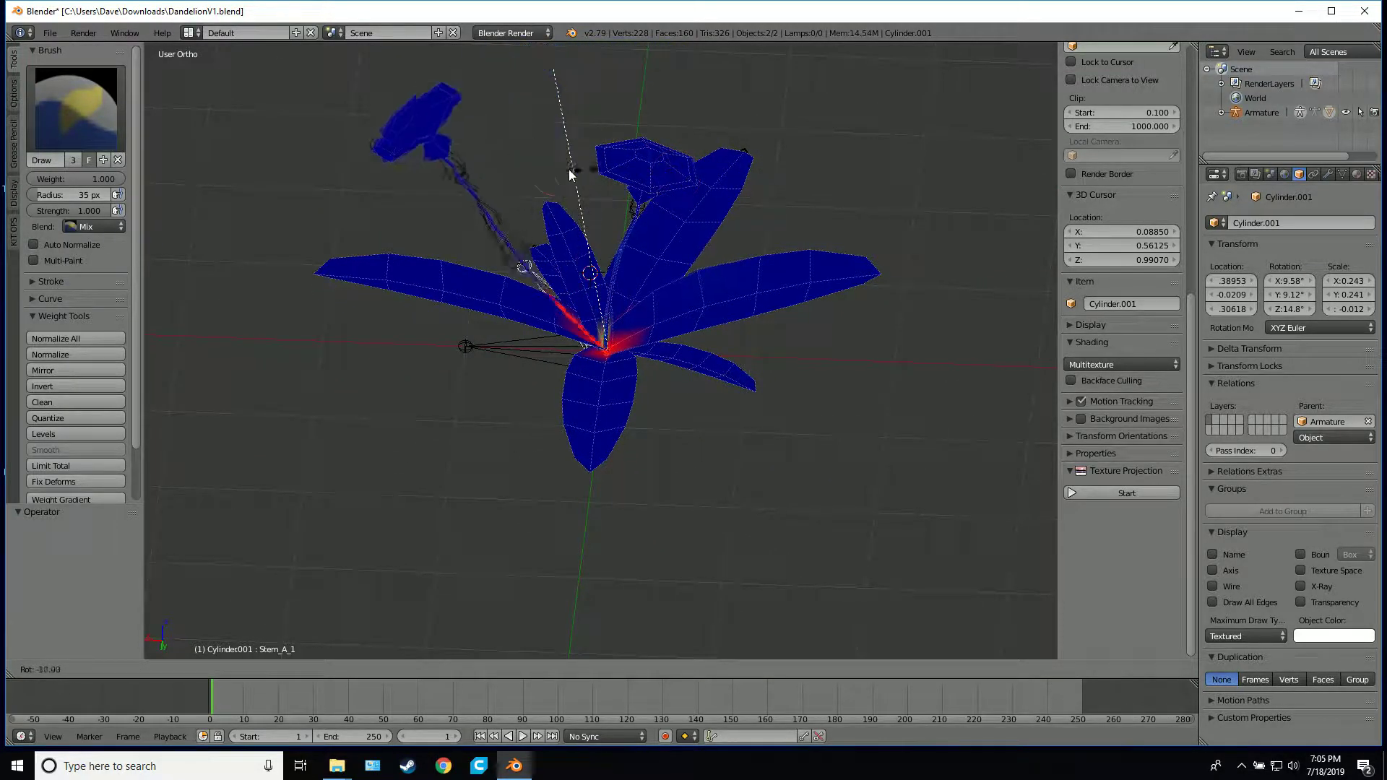
right_click(578, 187)
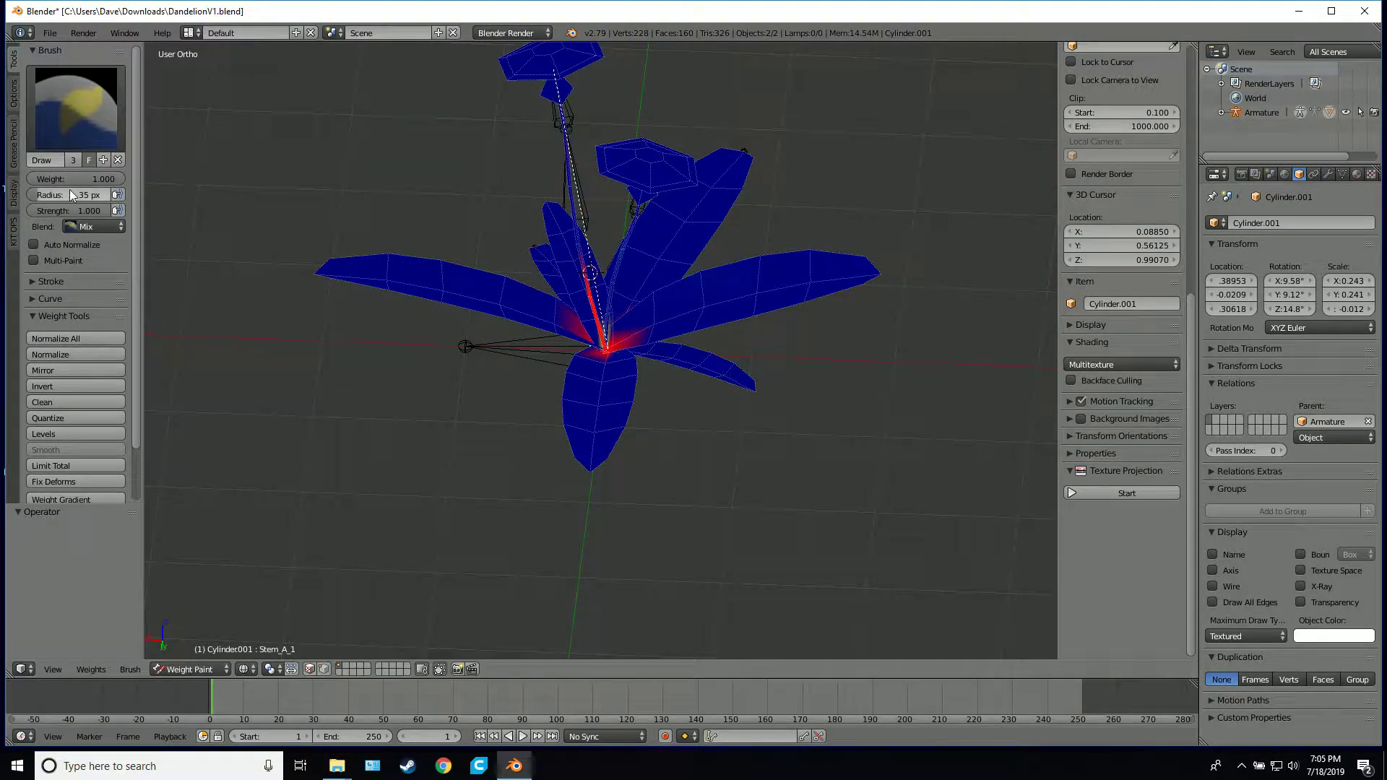
Set the brush weight to 0.000 and repeat the Stem_A_1 rotation test close to the stem base, cancelling it
left_click_drag(73, 179, 50, 184)
scroll(782, 328, "up", 4)
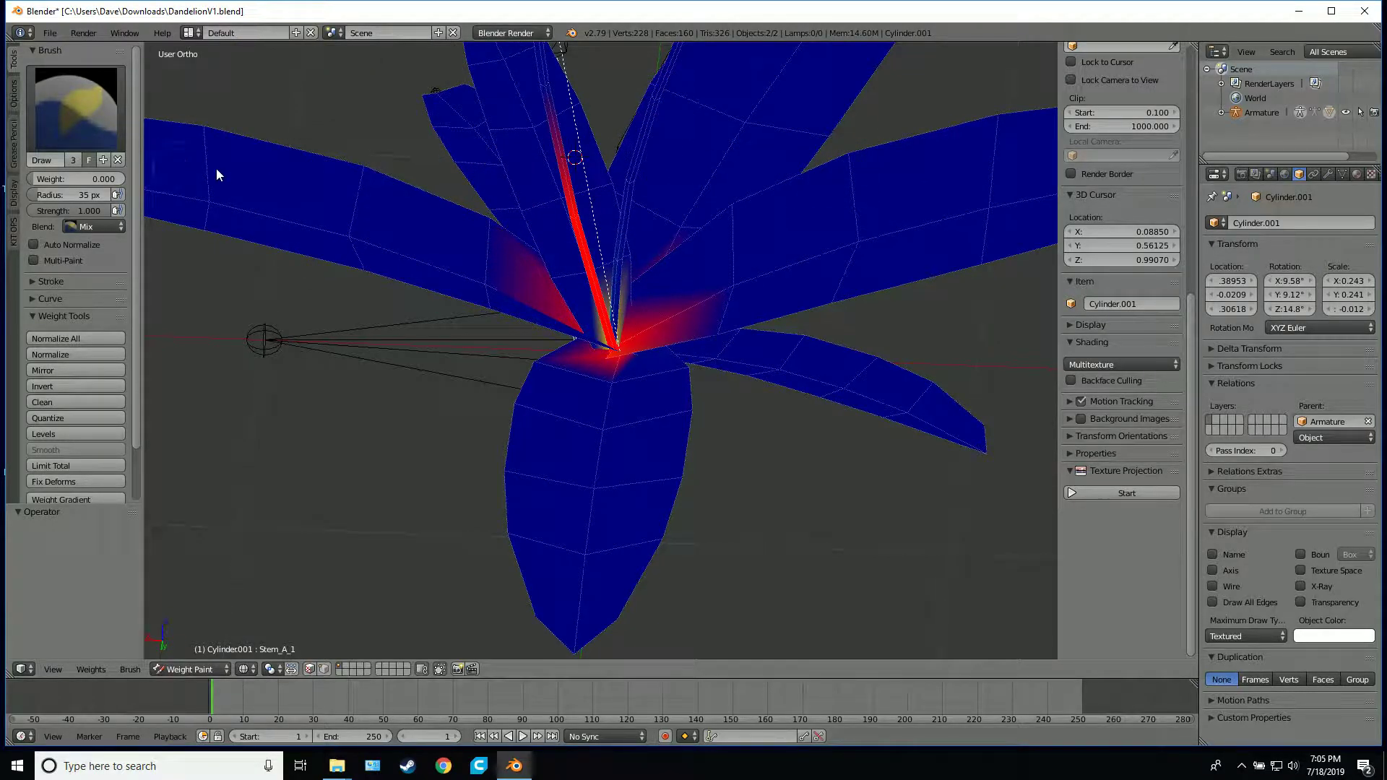
key("r")
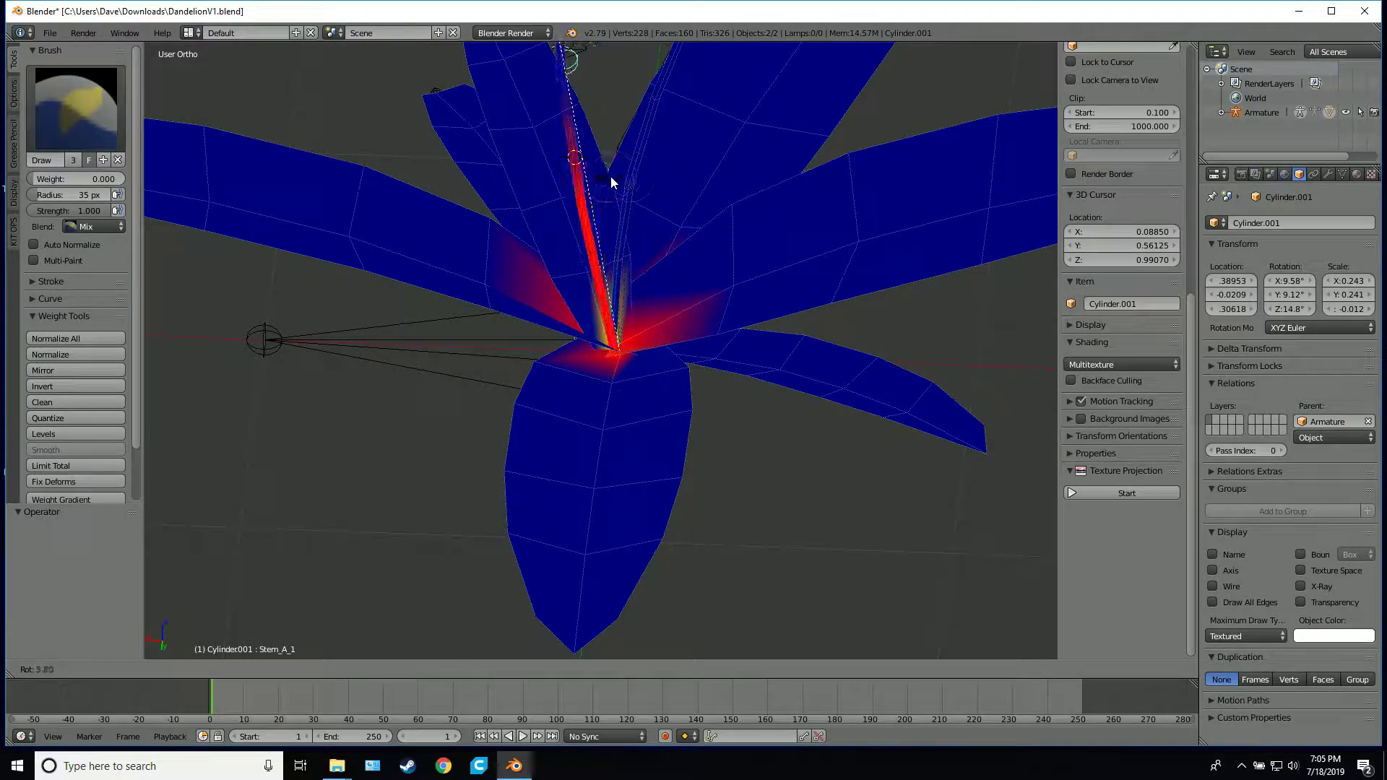
right_click(566, 189)
Select the Stem_B_1 bone, set the brush weight to 0.633 and paint the inner leaf bases around the stems' foot
middle_click_drag(514, 263, 509, 299)
scroll(526, 289, "down", 5)
middle_click_drag(592, 296, 680, 208)
scroll(634, 322, "up", 4)
middle_click_drag(634, 322, 777, 223)
right_click(612, 223)
scroll(847, 237, "up", 8)
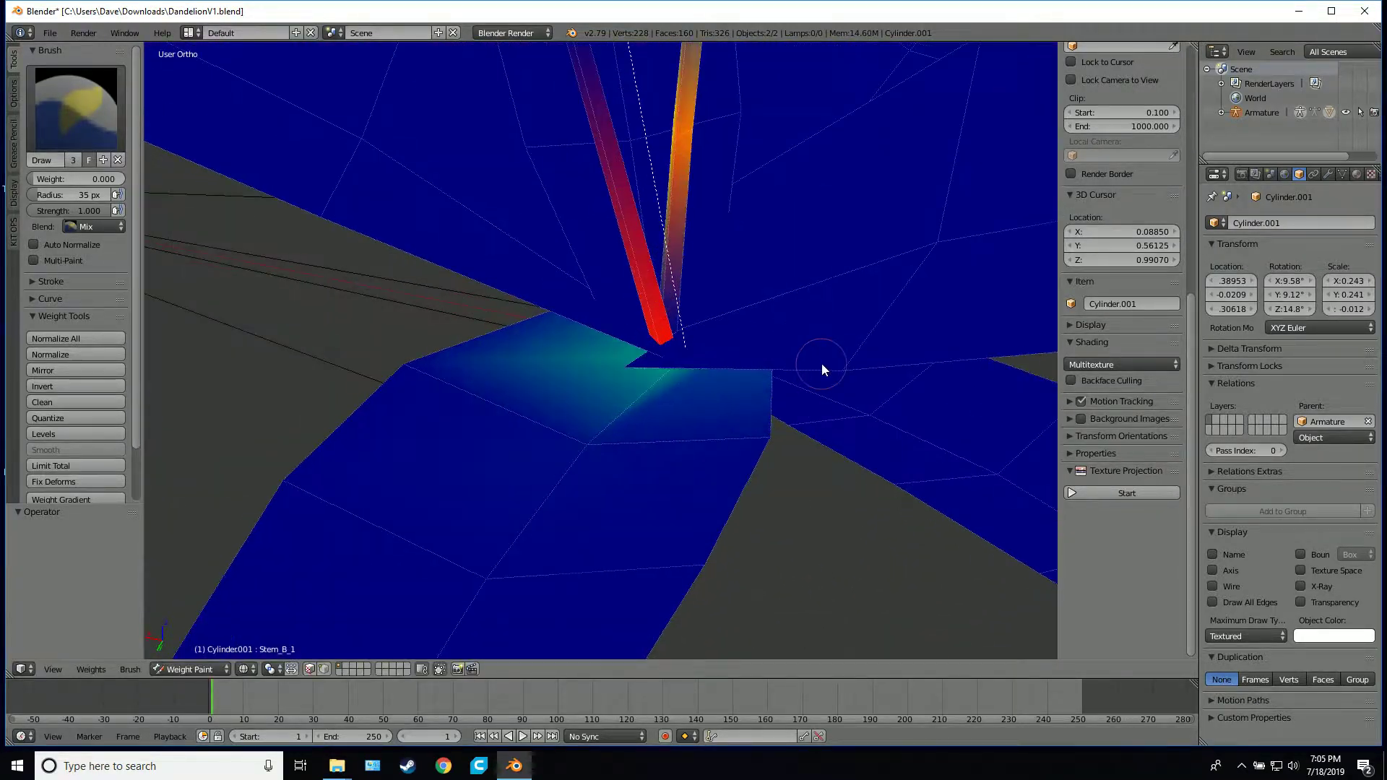
middle_click_drag(661, 354, 478, 460)
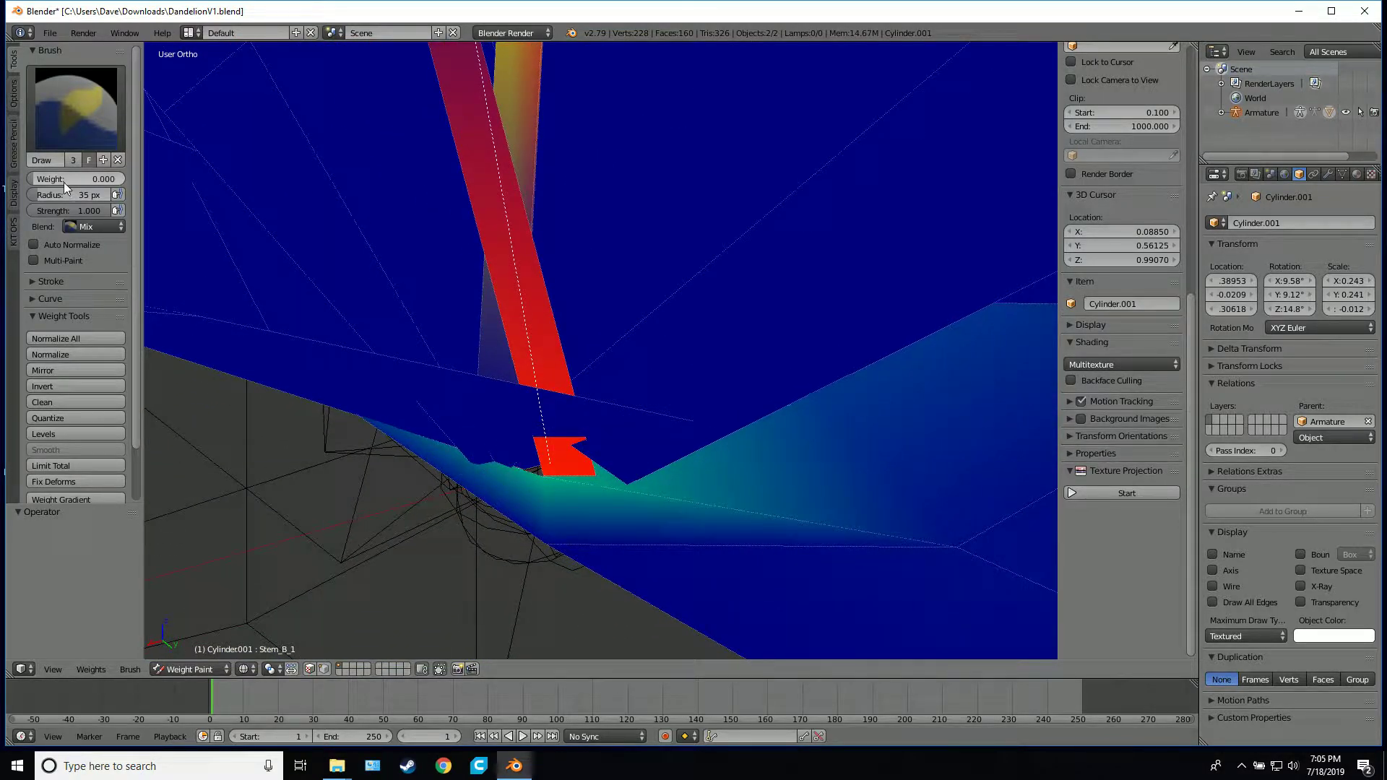
mouse_move(64, 180)
left_mouse_down()
mouse_move(160, 181)
mouse_move(40, 181)
mouse_move(92, 183)
left_mouse_up()
mouse_move(590, 480)
left_mouse_down()
mouse_move(494, 454)
mouse_move(539, 462)
left_mouse_up()
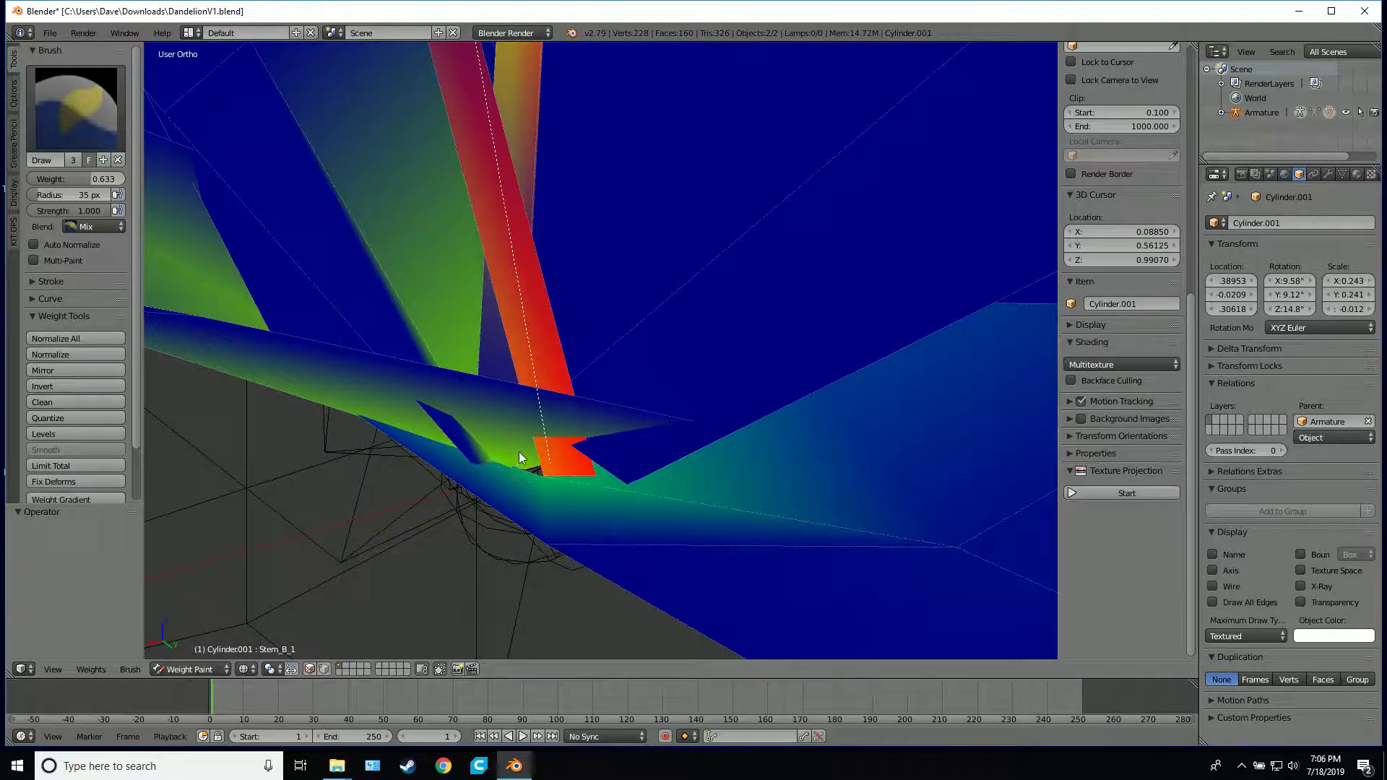
mouse_move(518, 452)
middle_mouse_down()
mouse_move(596, 501)
mouse_move(592, 518)
middle_mouse_up()
mouse_move(592, 518)
left_mouse_down()
mouse_move(451, 431)
mouse_move(371, 414)
mouse_move(388, 426)
left_mouse_up()
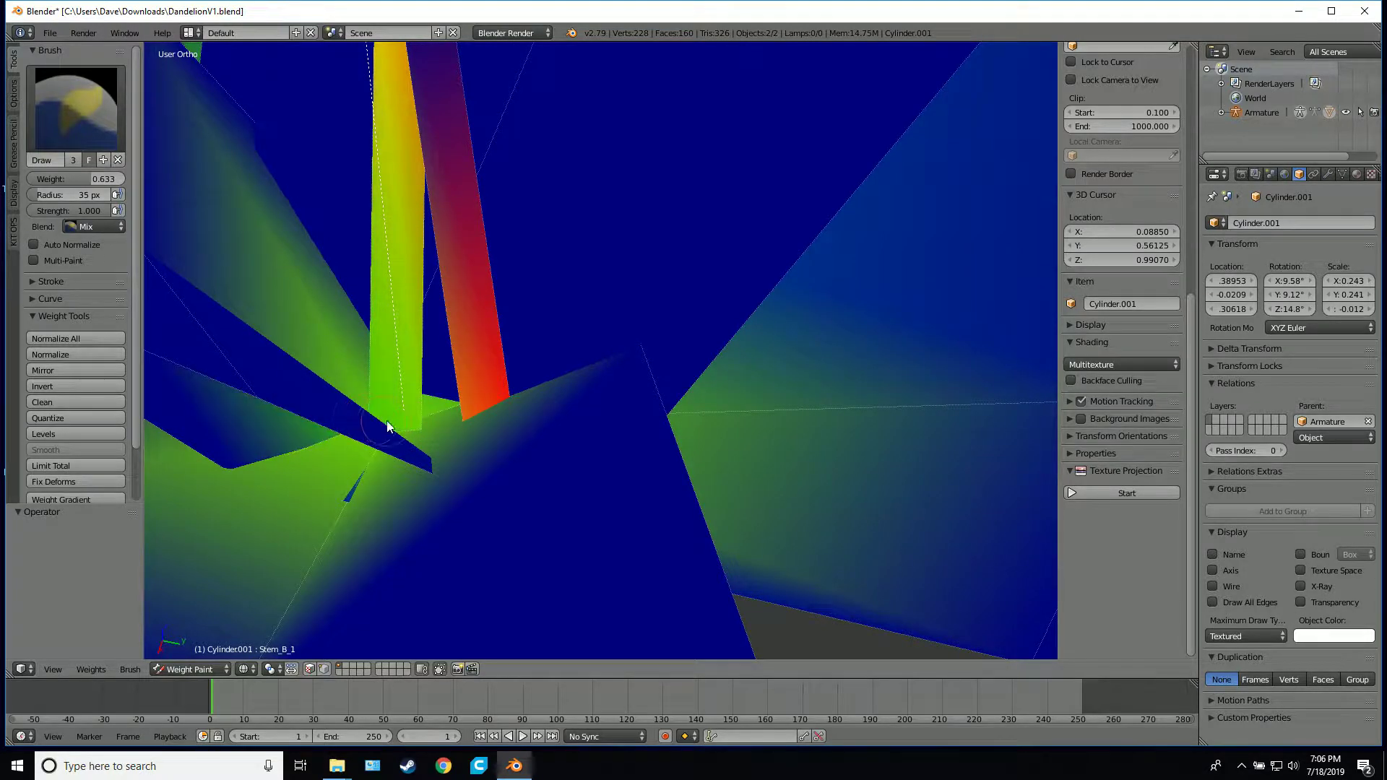
Set the brush weight to 1.000 and paint Stem_B_1 weight onto the lower bend of the shorter stem
middle_click_drag(426, 422, 553, 384)
left_click_drag(655, 224, 636, 217)
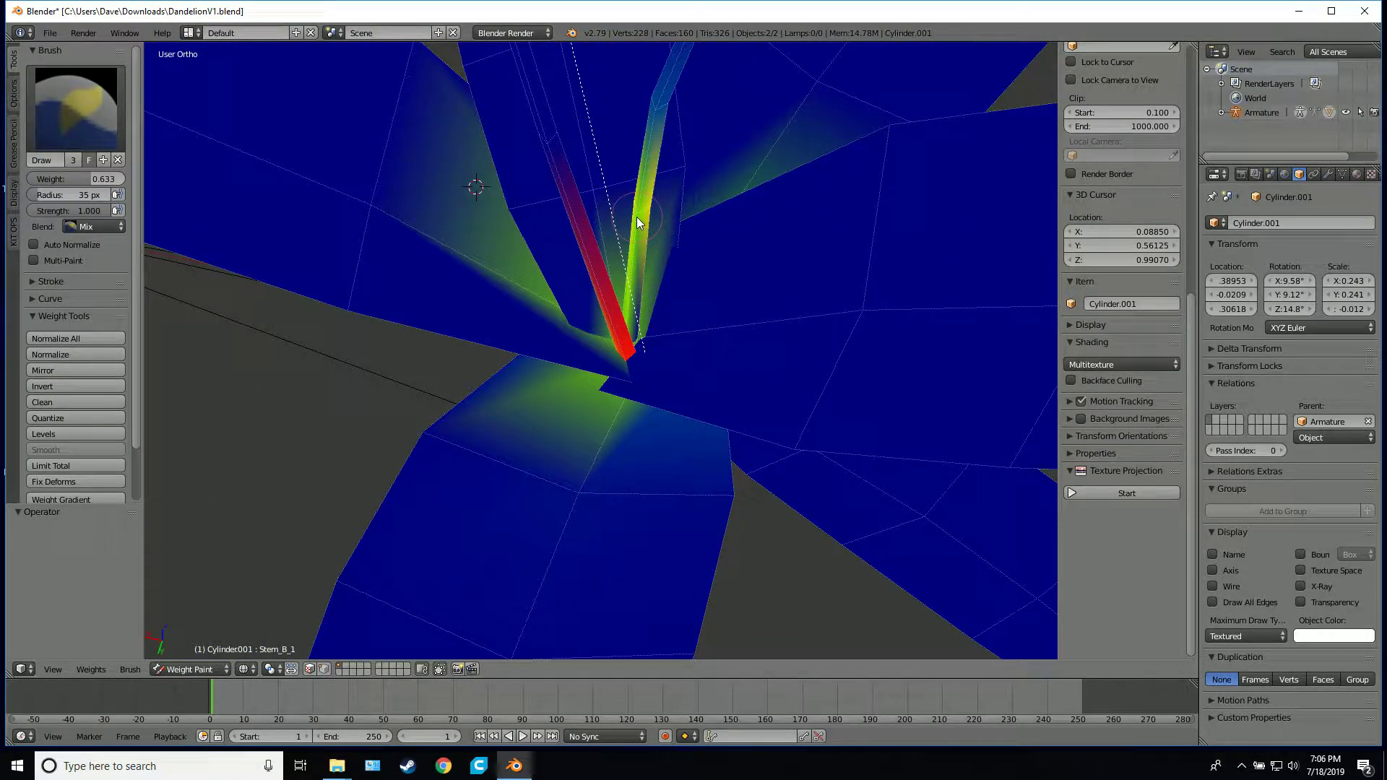
left_click_drag(90, 179, 137, 179)
mouse_move(640, 225)
middle_mouse_down()
mouse_move(700, 228)
mouse_move(791, 189)
mouse_move(783, 149)
mouse_move(737, 145)
mouse_move(759, 161)
mouse_move(768, 240)
mouse_move(748, 280)
middle_mouse_up()
left_click_drag(575, 230, 574, 228)
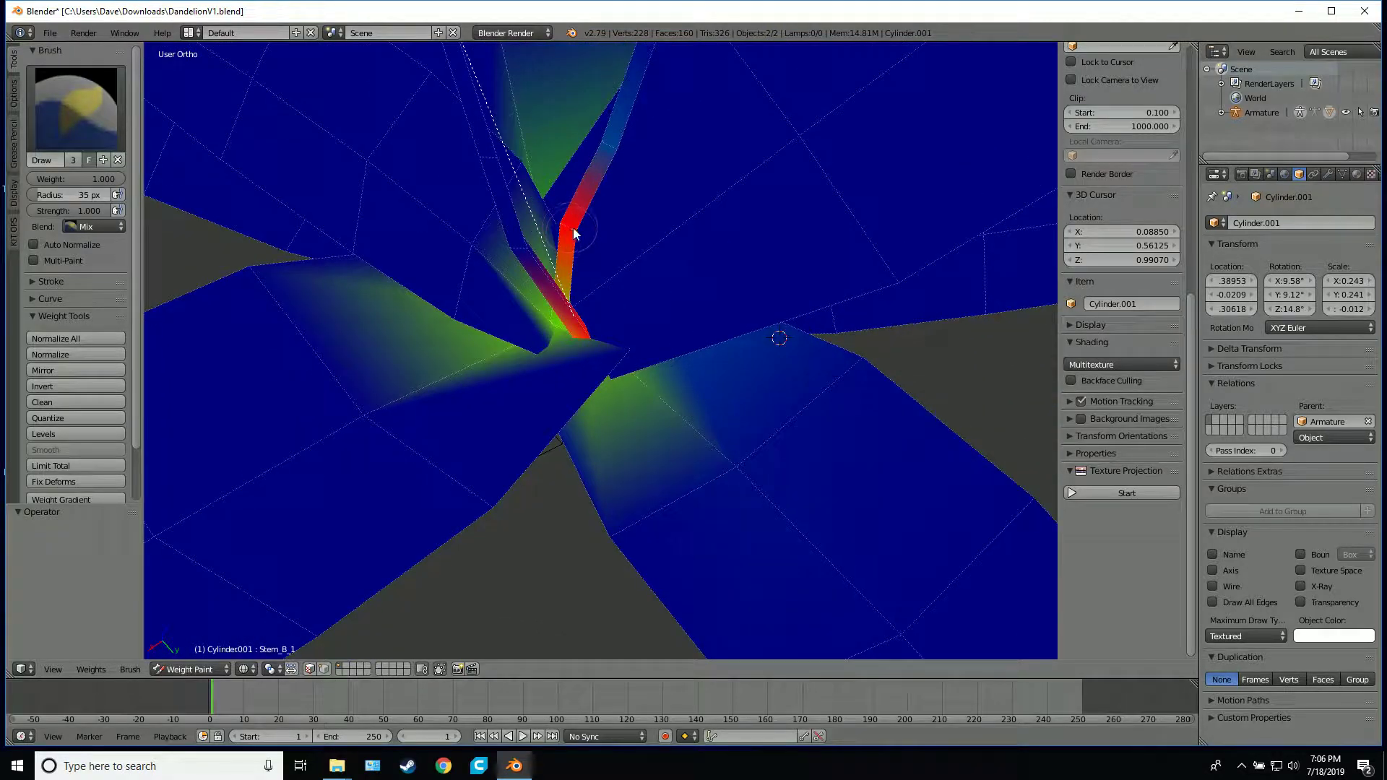
Paint full Stem_B_1 weight onto the foot of the shorter stem and the leaf bases beside it
mouse_move(576, 289)
middle_mouse_down()
mouse_move(570, 333)
mouse_move(447, 313)
middle_mouse_up()
left_click_drag(692, 304, 736, 284)
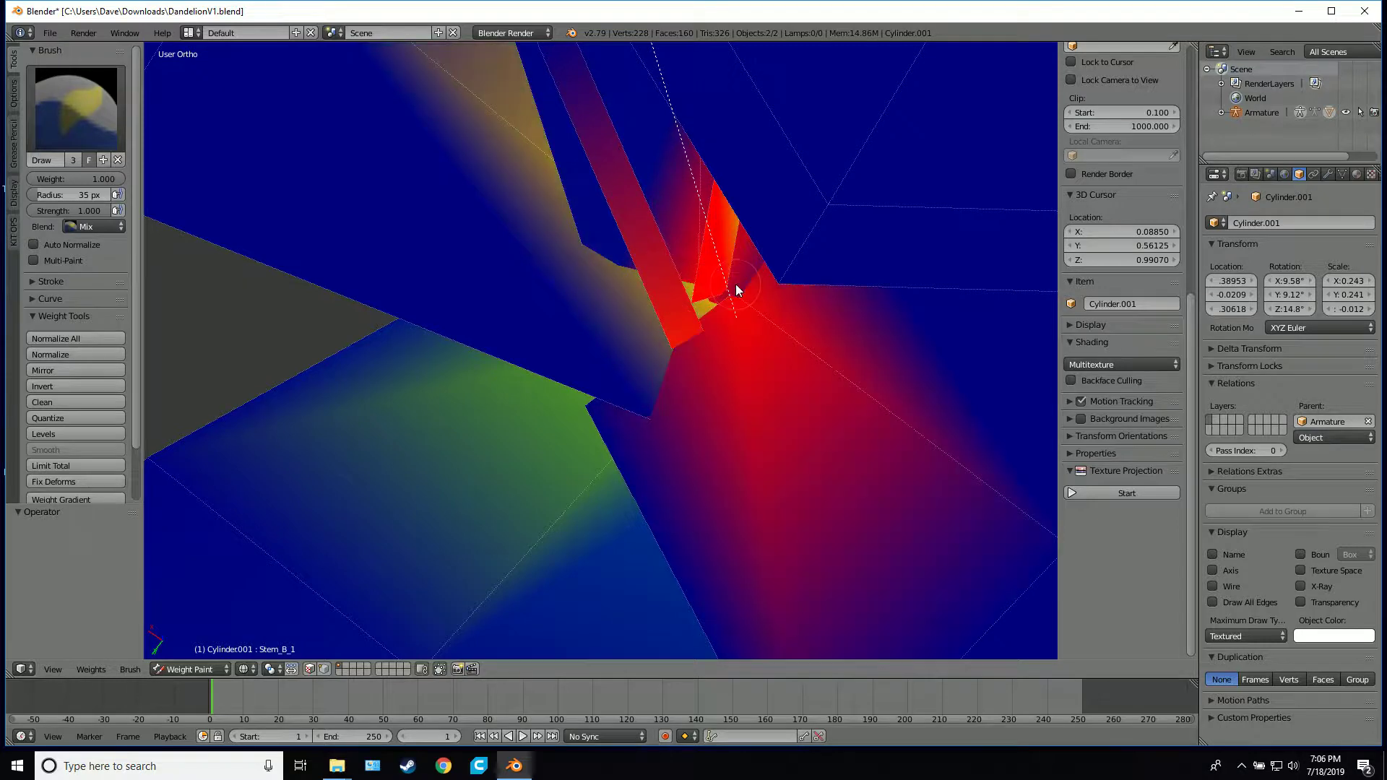
middle_click_drag(639, 331, 717, 279)
Test-rotate the Stem_B_1 bone from close up and with the whole plant in view, cancelling each rotation
scroll(716, 280, "down", 5)
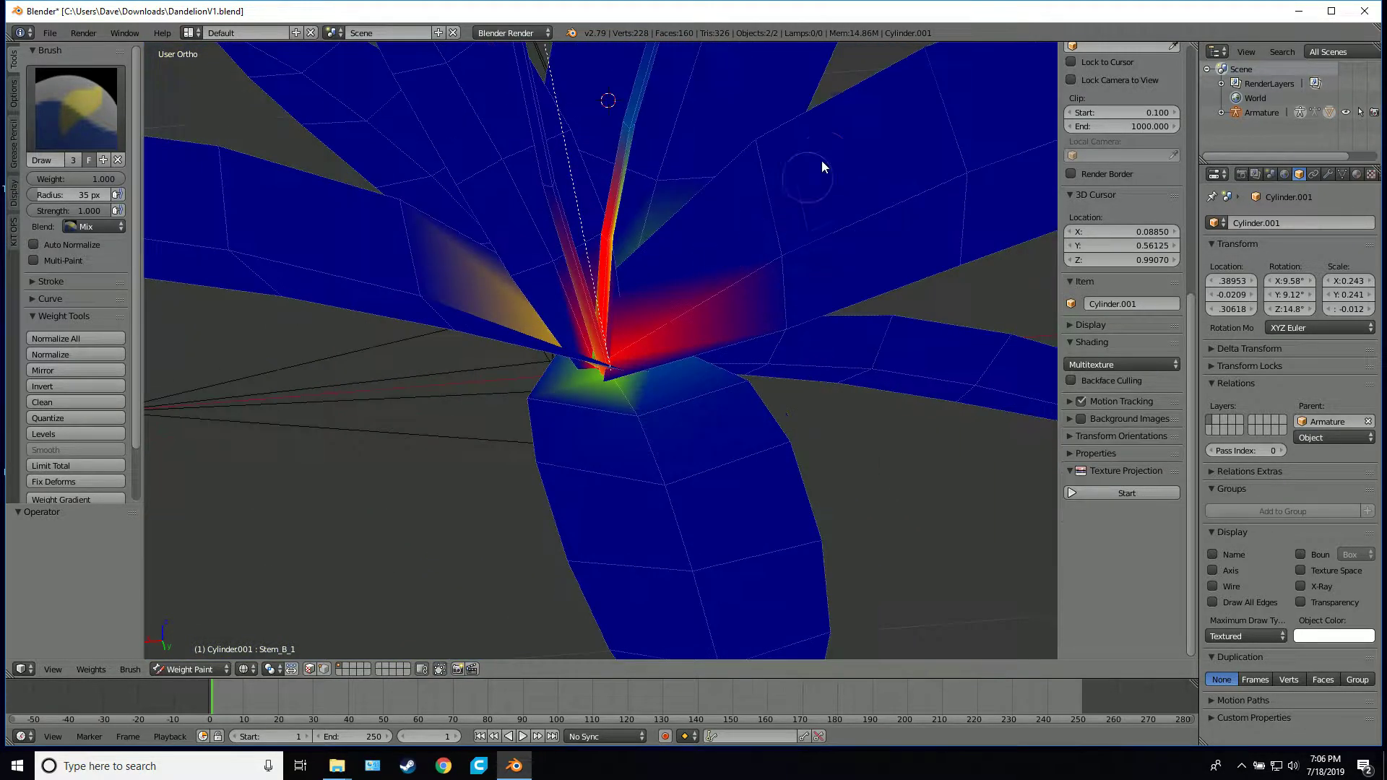
key("r")
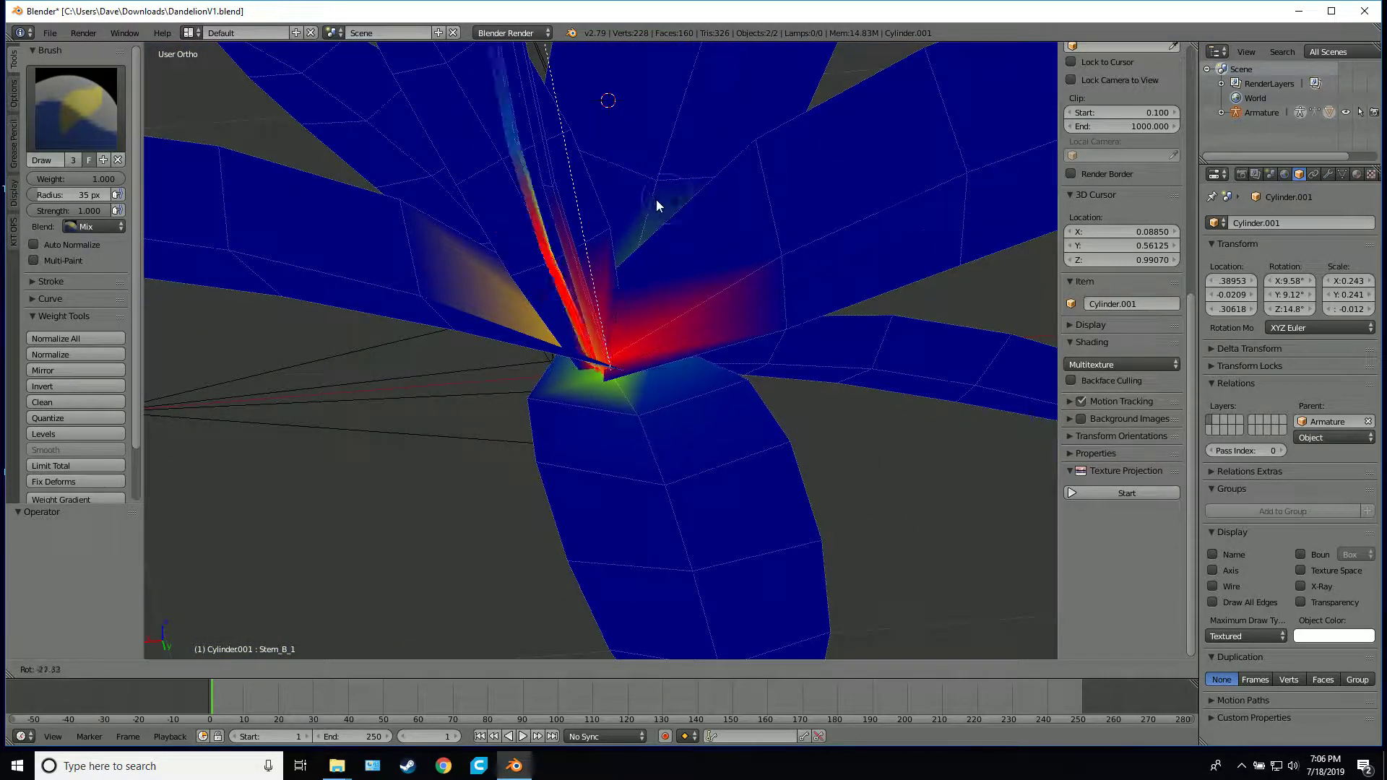
right_click(848, 211)
scroll(847, 210, "down", 5)
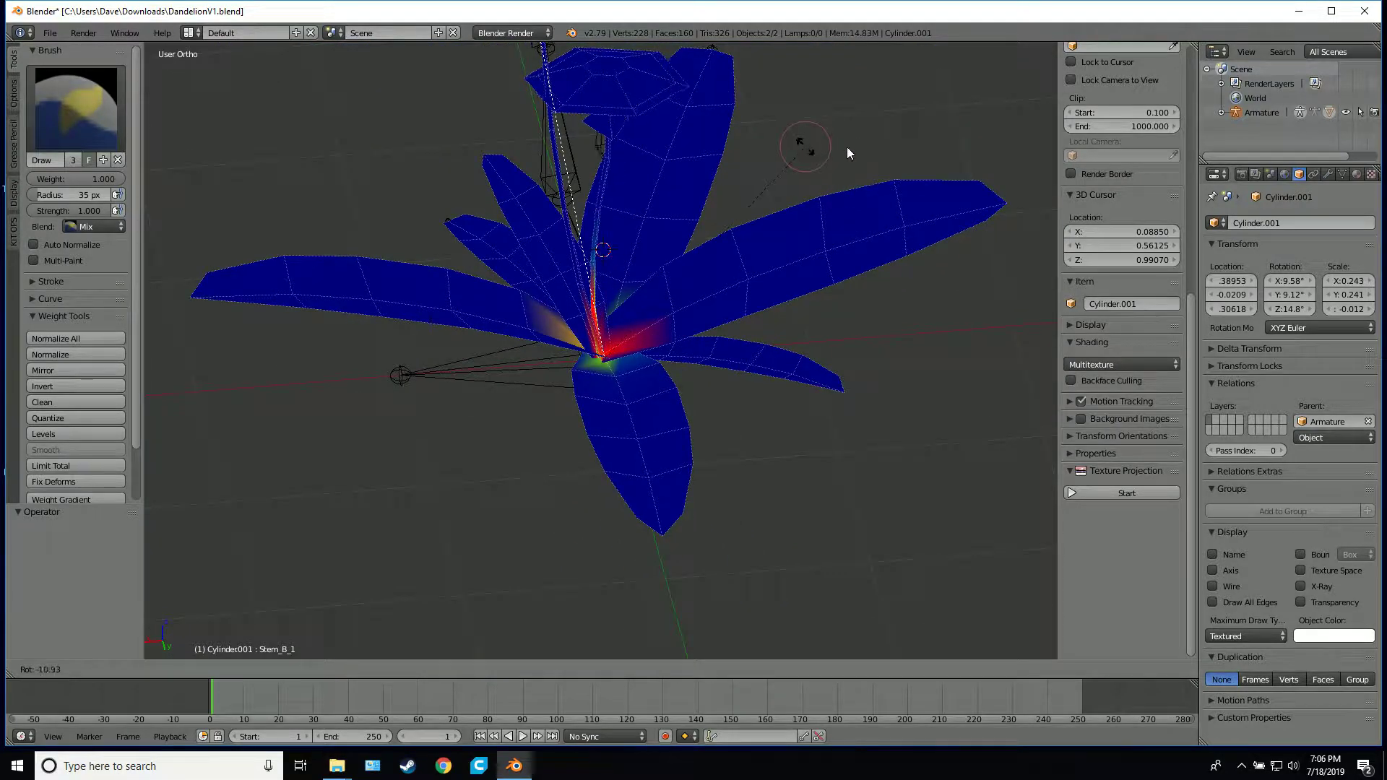
scroll(831, 173, "down", 2)
middle_click_drag(767, 198, 803, 163)
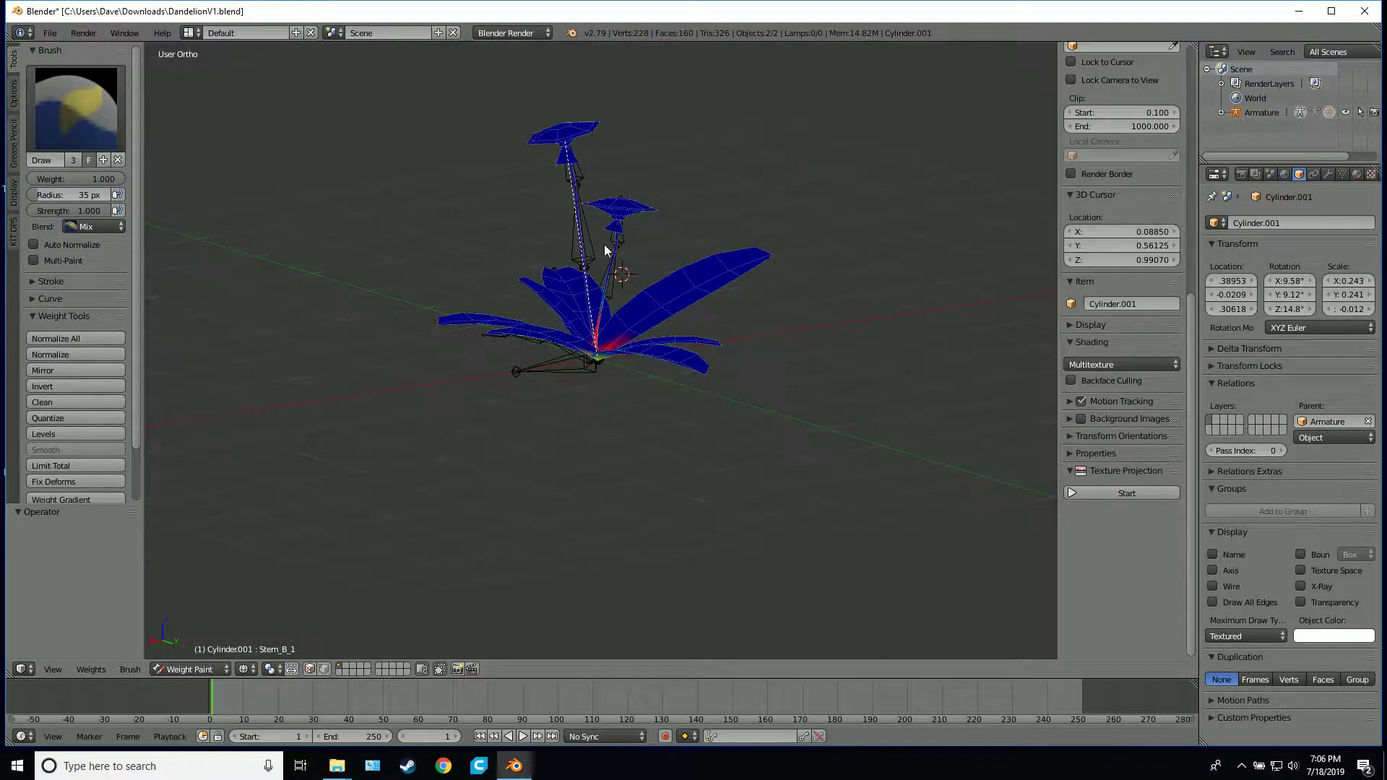
middle_click_drag(784, 245, 770, 254)
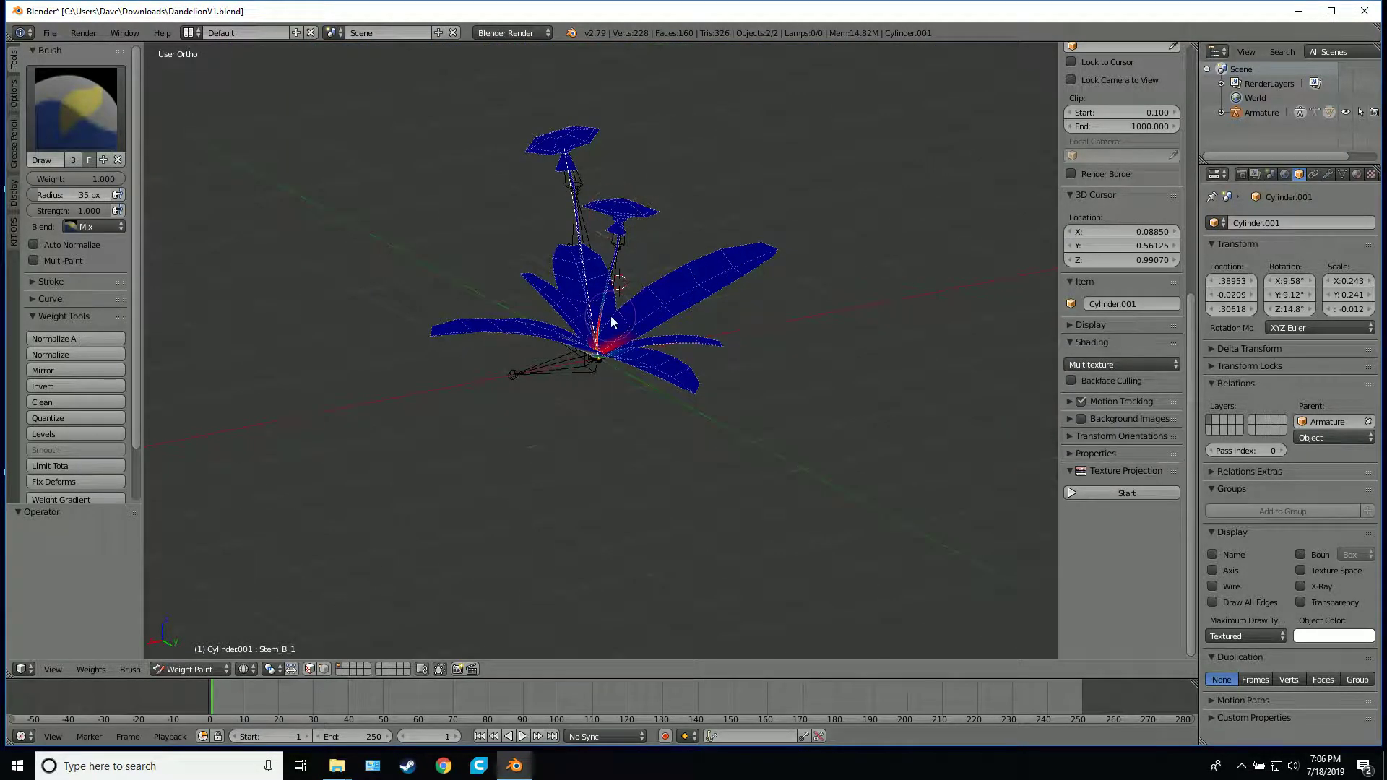
scroll(620, 273, "up", 3)
middle_click_drag(619, 275, 653, 213)
key("r")
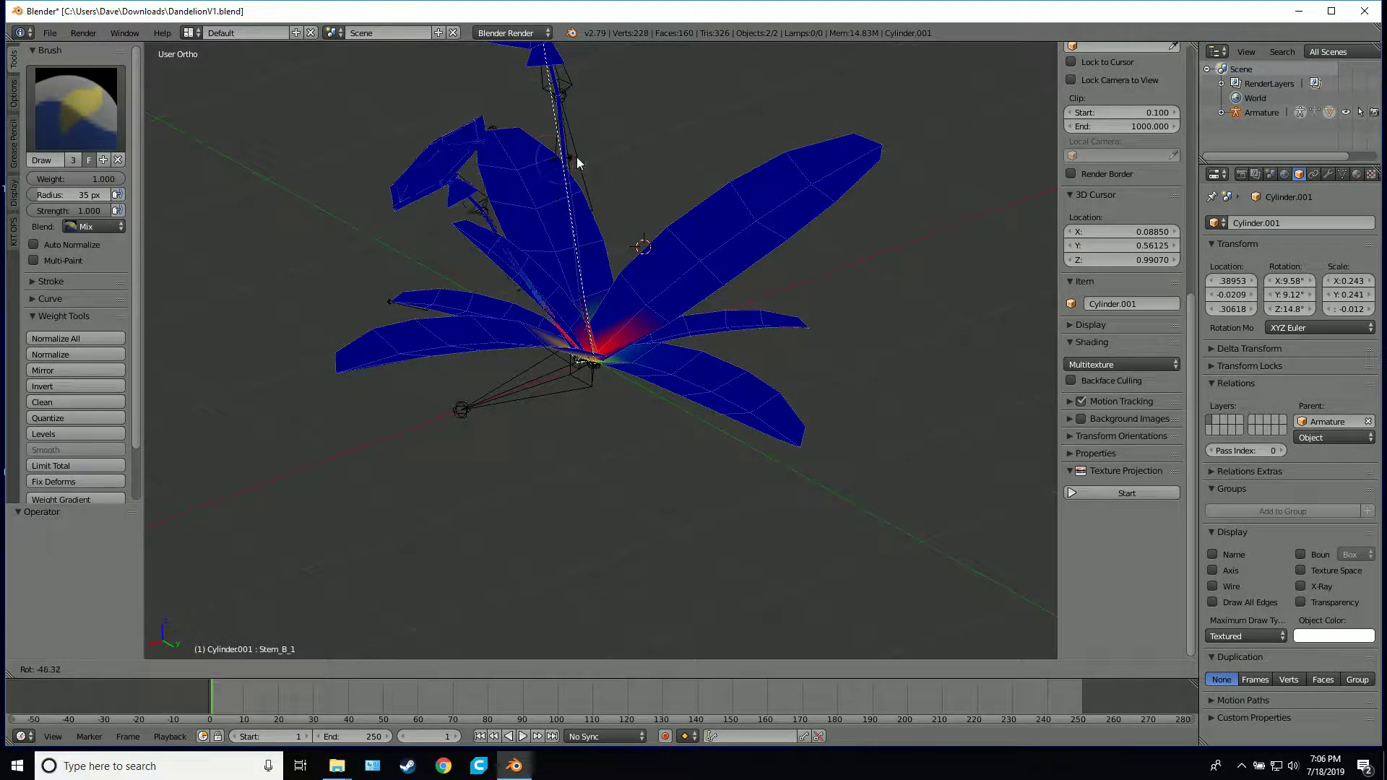
right_click(695, 166)
Select the Stem_B_2 bone and test-rotate it to check the shorter stem's deformation, cancelling the rotation
right_click(616, 231)
key("r")
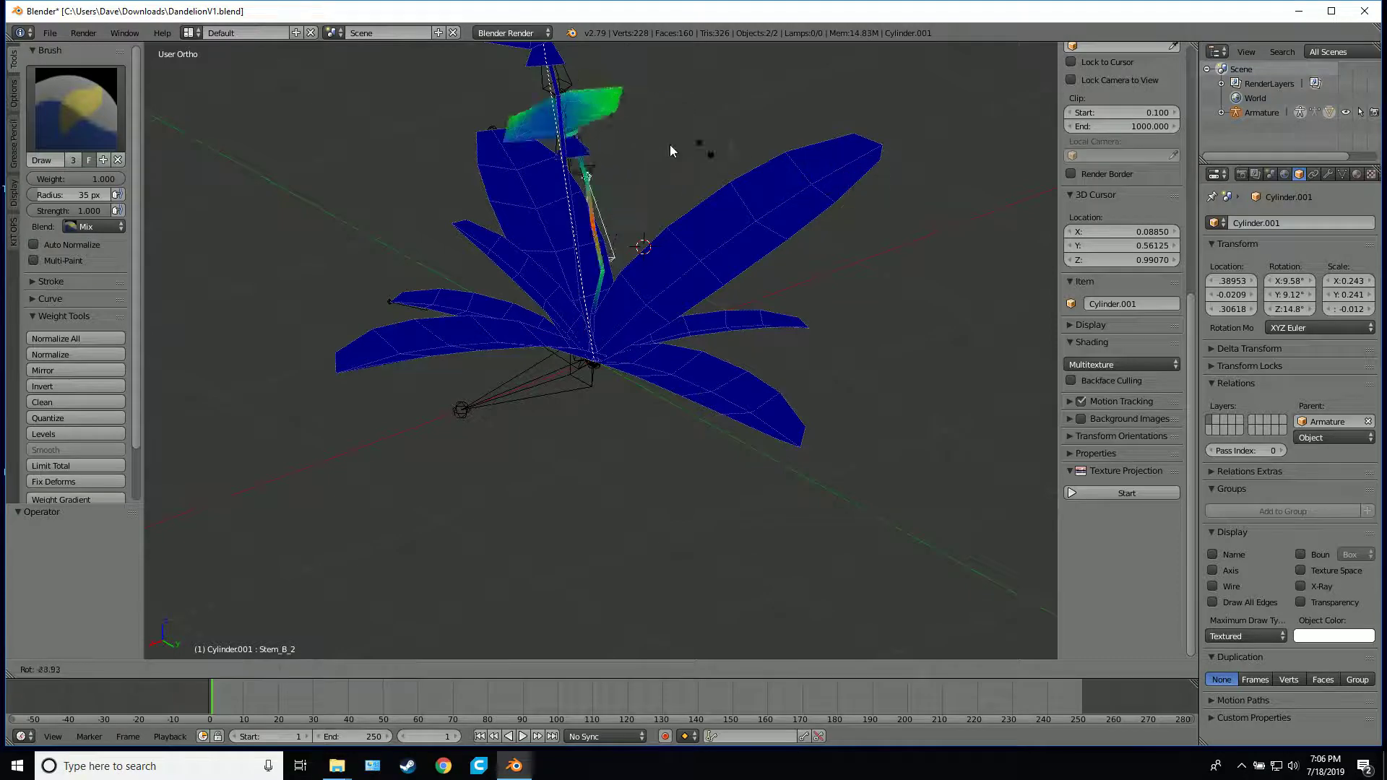
right_click(743, 172)
Paint Stem_B_2 weight of 1.000 onto the middle of the shorter stem
scroll(737, 174, "up", 3)
middle_click_drag(692, 203, 675, 391, "shift")
mouse_move(676, 391)
middle_mouse_down()
mouse_move(659, 384)
mouse_move(672, 364)
middle_mouse_up()
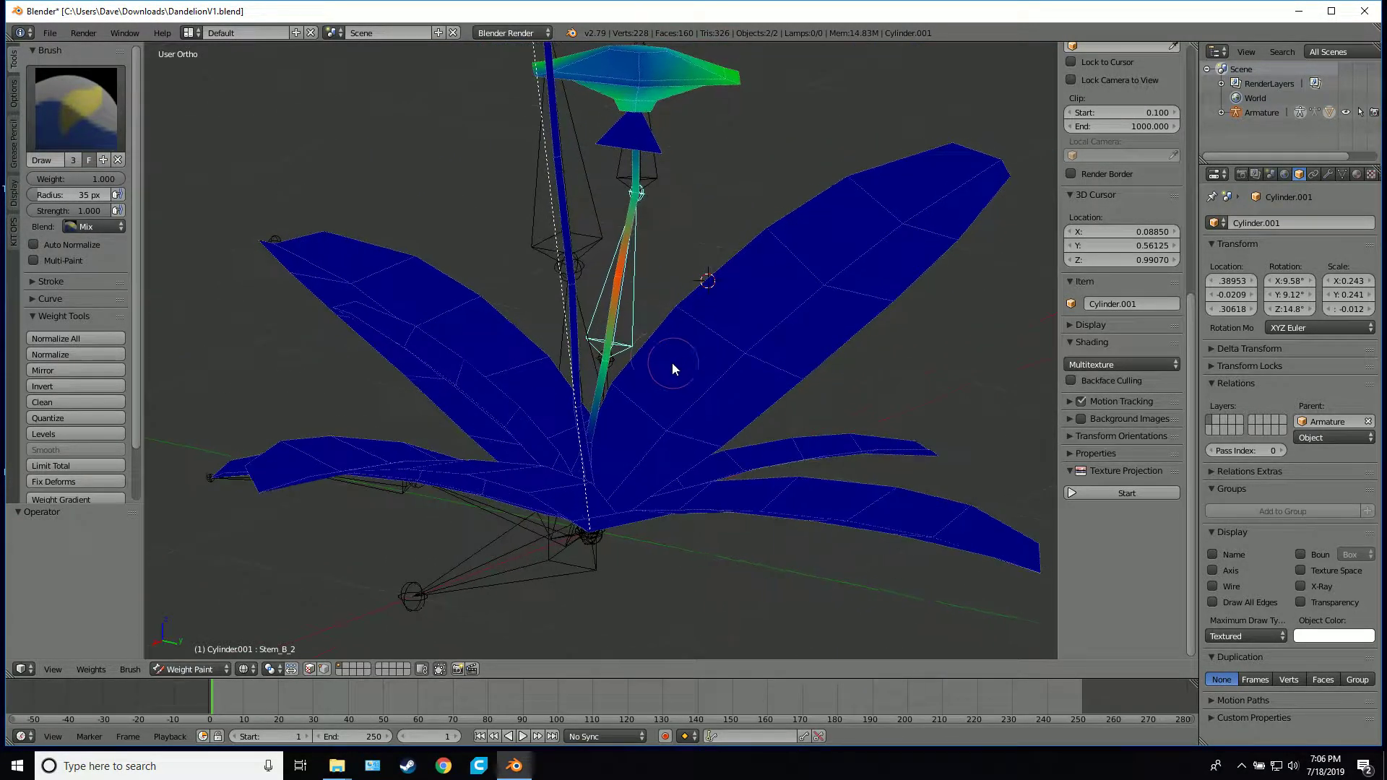
left_click(614, 277)
middle_click_drag(771, 214, 752, 302, "shift")
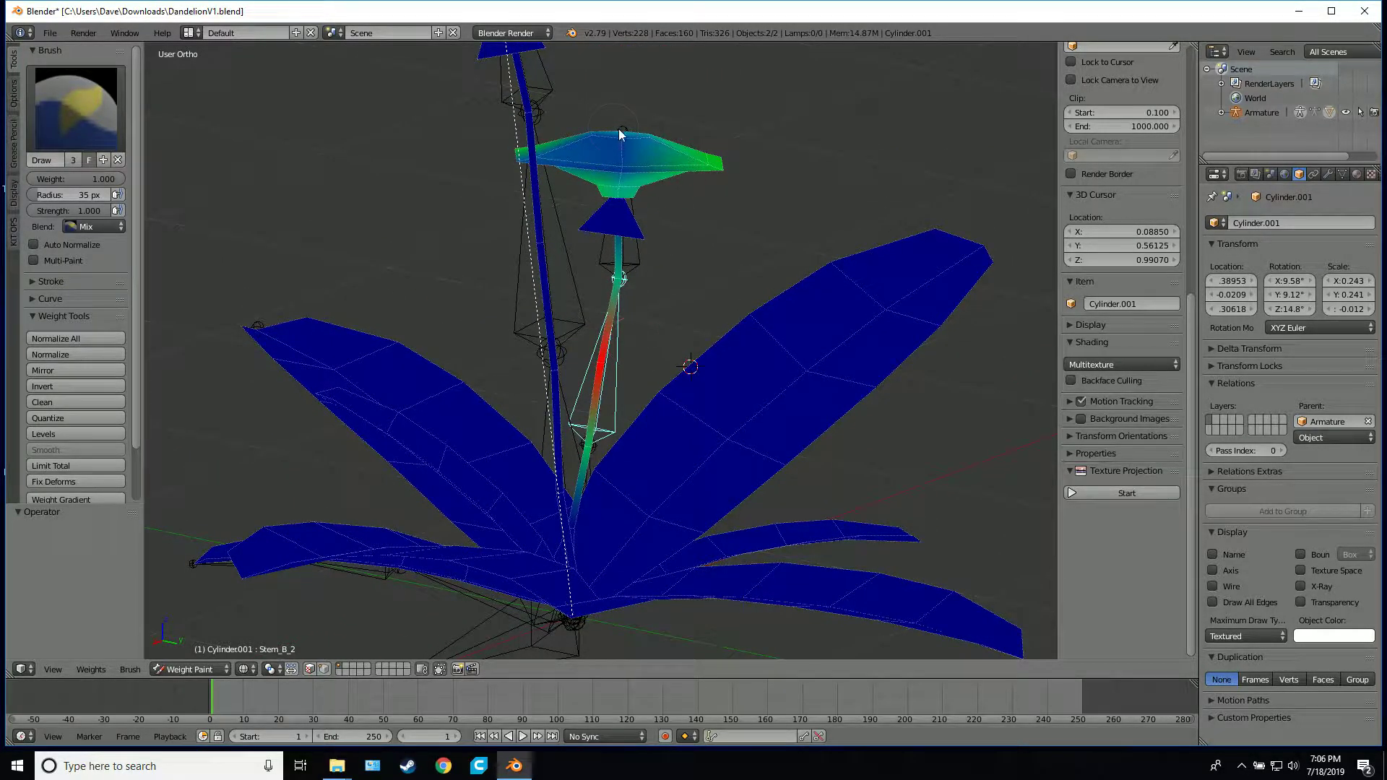
Set the brush weight to 0.000 and clear the Stem_B_2 weight from the shorter stem's flower head
left_click_drag(101, 180, 27, 180)
mouse_move(759, 155)
middle_mouse_down()
mouse_move(644, 175)
mouse_move(651, 154)
middle_mouse_up()
mouse_move(650, 158)
left_mouse_down()
mouse_move(696, 183)
mouse_move(509, 132)
mouse_move(766, 171)
left_mouse_up()
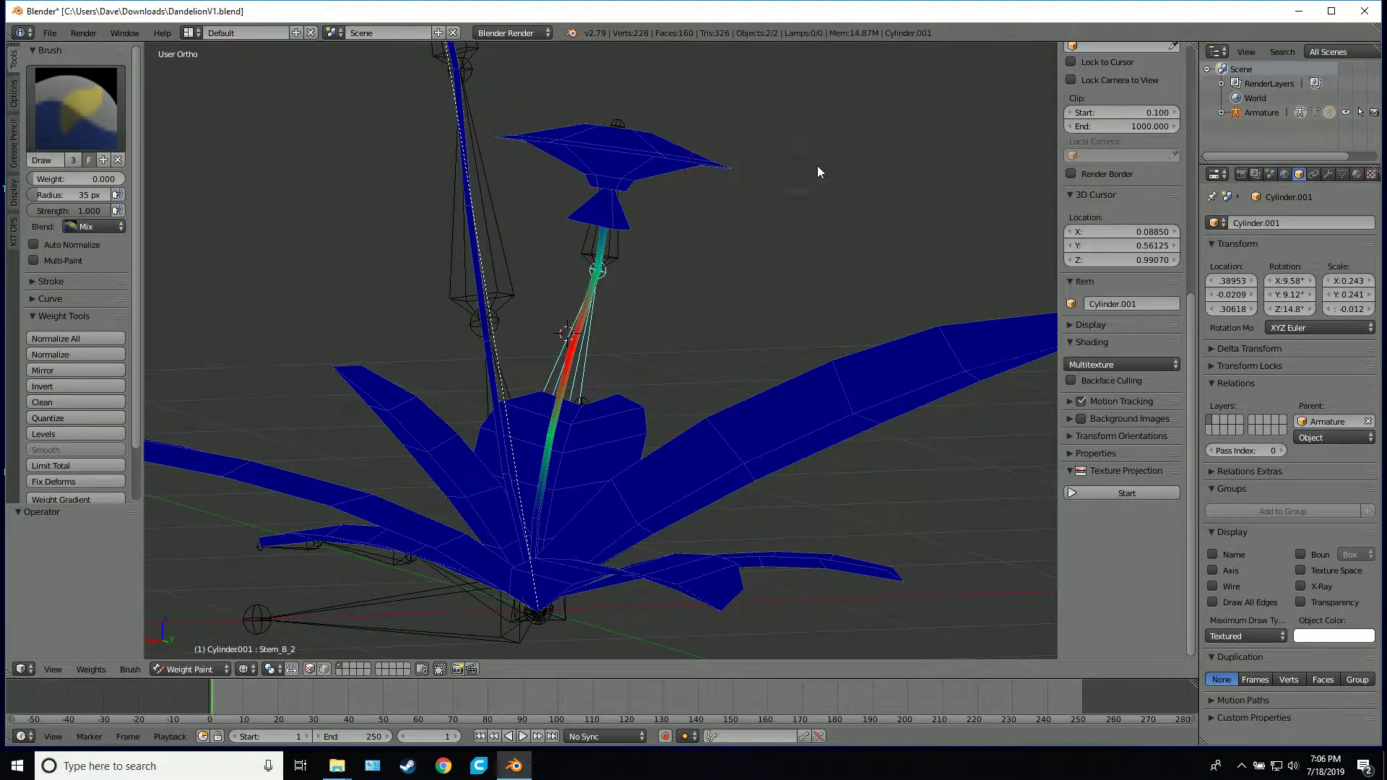
mouse_move(819, 172)
middle_mouse_down()
mouse_move(731, 198)
mouse_move(626, 202)
middle_mouse_up()
mouse_move(626, 202)
left_mouse_down()
mouse_move(607, 131)
mouse_move(698, 172)
left_mouse_up()
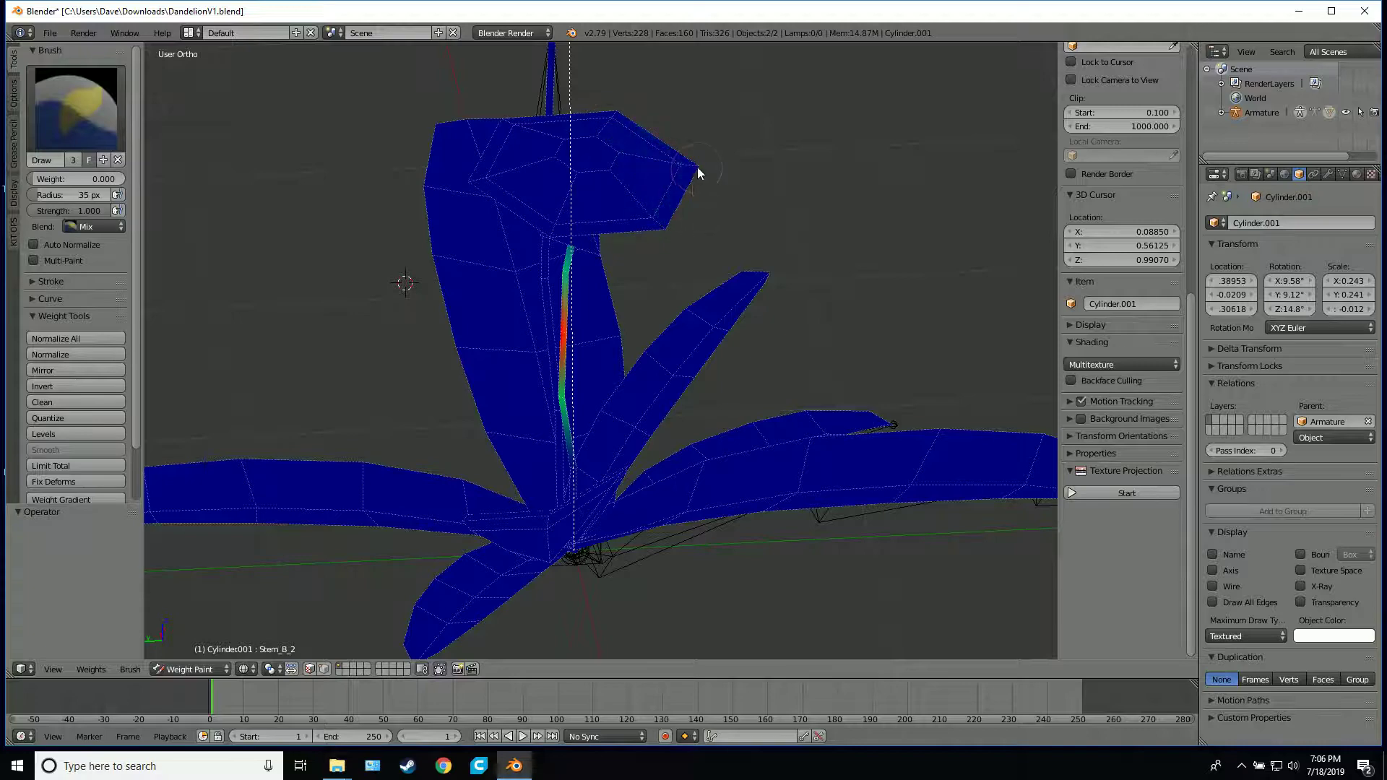
Clear the leftover Stem_B_2 weight from the top of the flower head, working from the opposite side
middle_click_drag(700, 177, 635, 92)
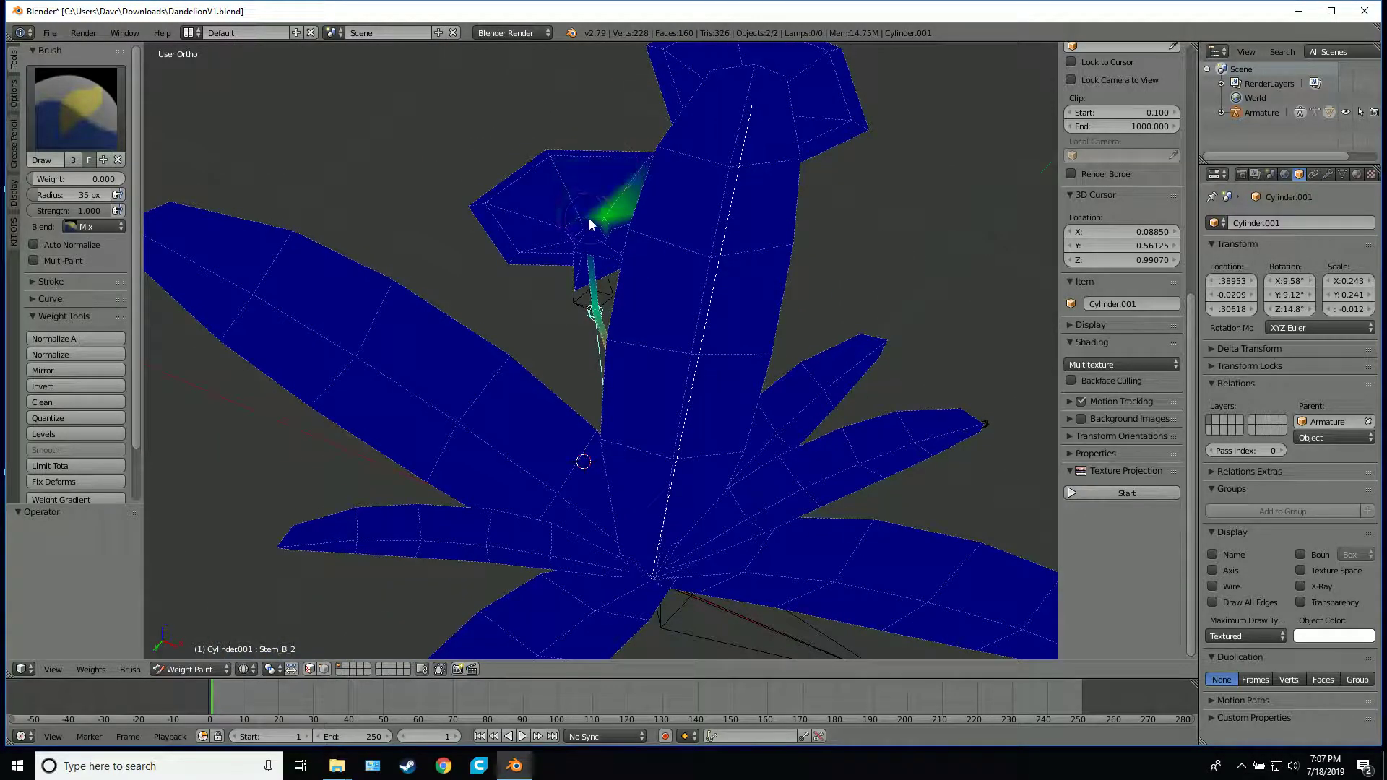
left_click_drag(588, 218, 601, 206)
mouse_move(601, 205)
middle_mouse_down()
mouse_move(567, 244)
mouse_move(740, 246)
mouse_move(663, 136)
mouse_move(753, 177)
middle_mouse_up()
scroll(756, 175, "up", 3)
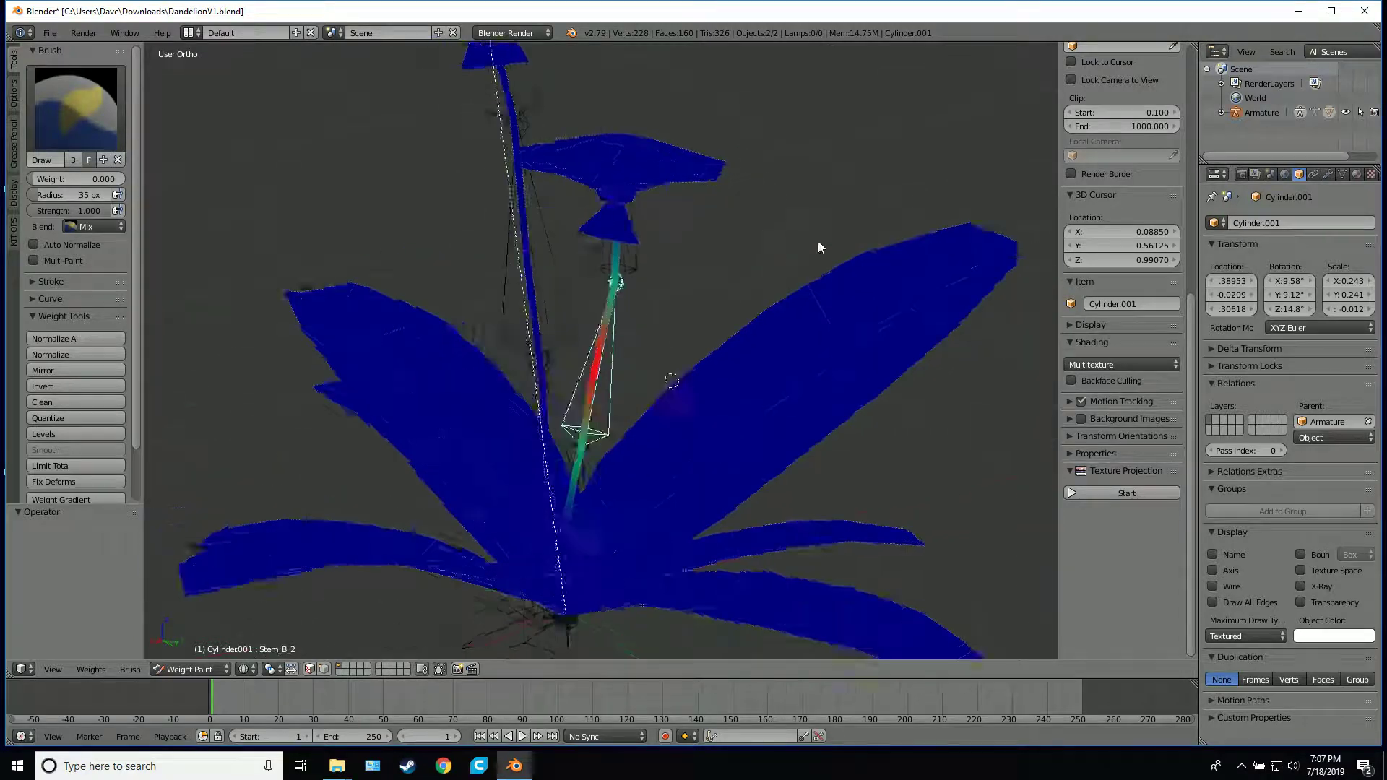
middle_click_drag(818, 247, 791, 194)
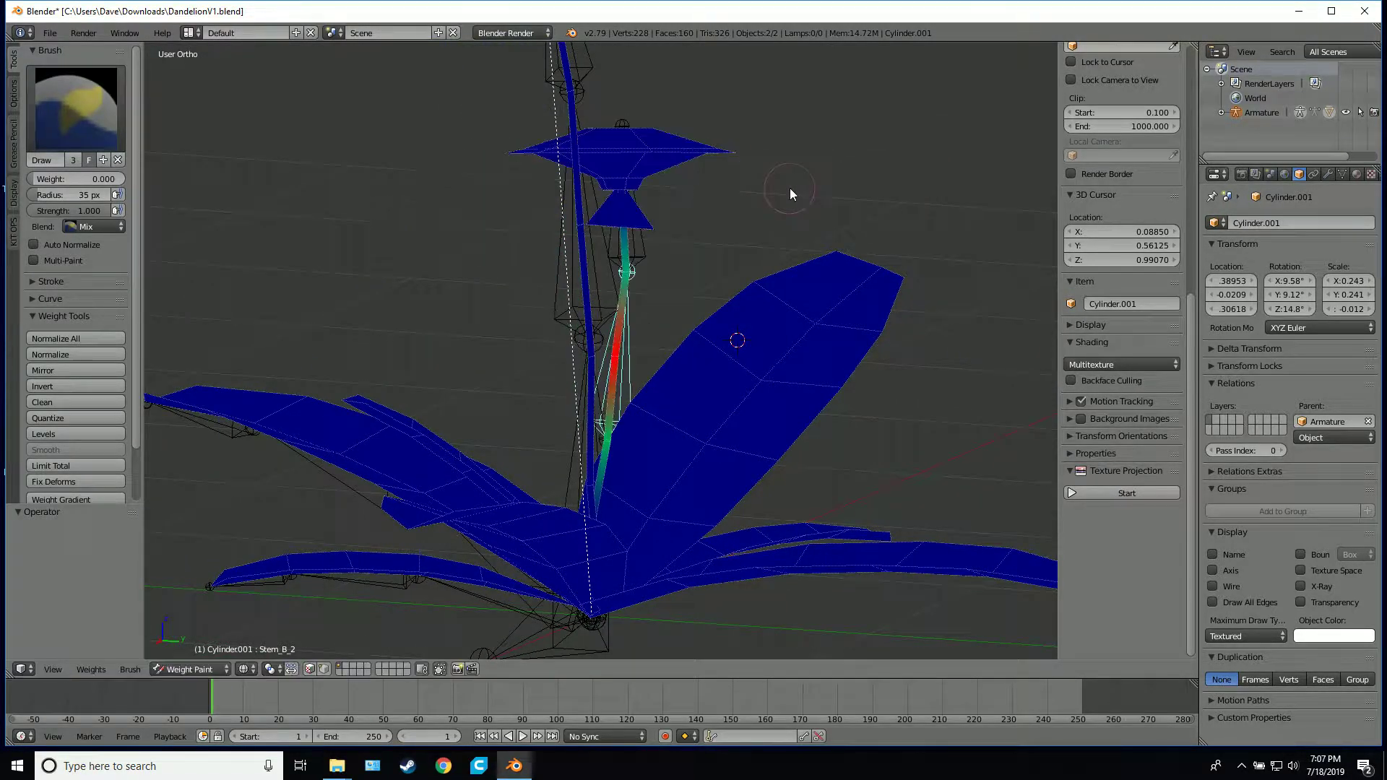
Select the Stem_B_3 bone and test-rotate it twice to check how the shorter stem's flower head follows, cancelling each rotation
scroll(790, 194, "down", 2)
right_click(630, 277)
middle_click_drag(851, 229, 810, 223)
key("r")
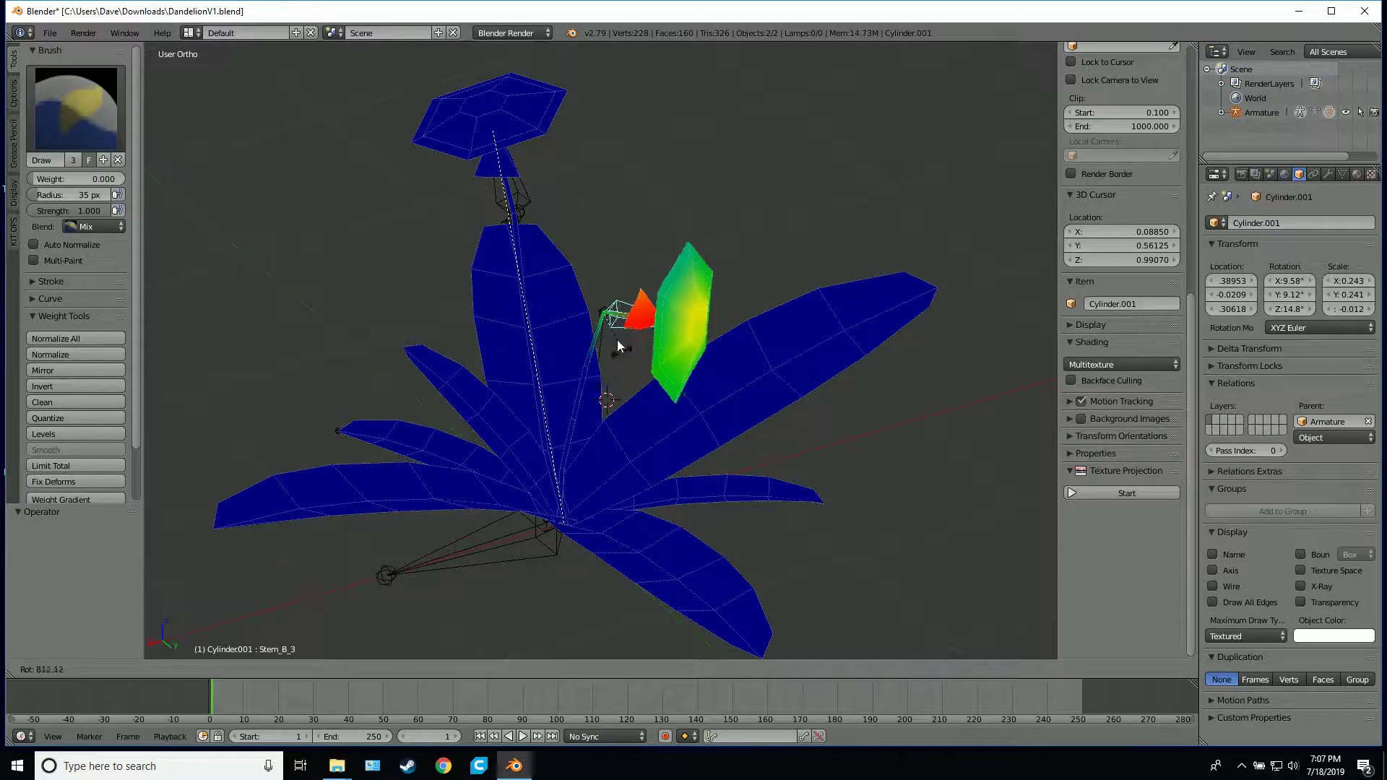
right_click(654, 266)
scroll(771, 360, "up", 5)
mouse_move(782, 300)
middle_mouse_down()
mouse_move(799, 362)
mouse_move(821, 267)
middle_mouse_up()
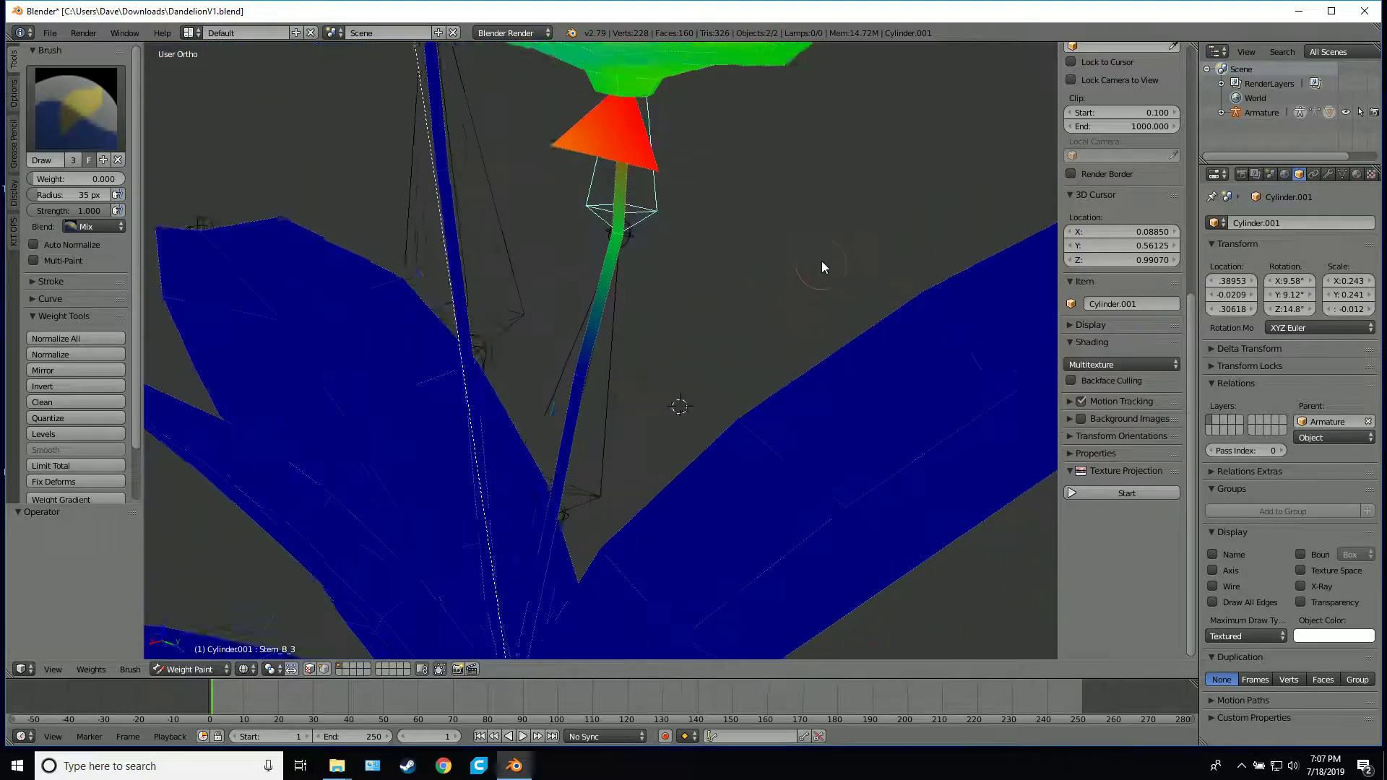
scroll(826, 284, "down", 3)
key("r")
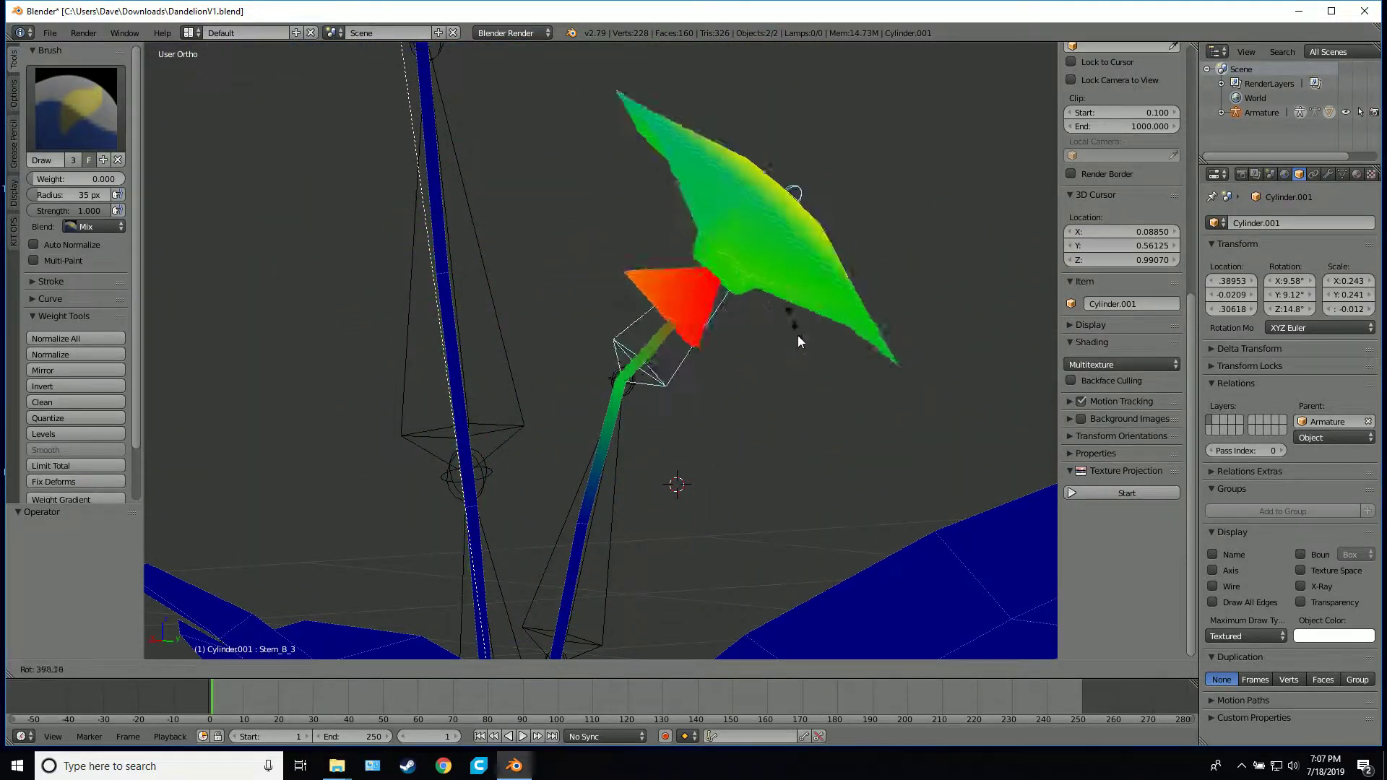
right_click(816, 420)
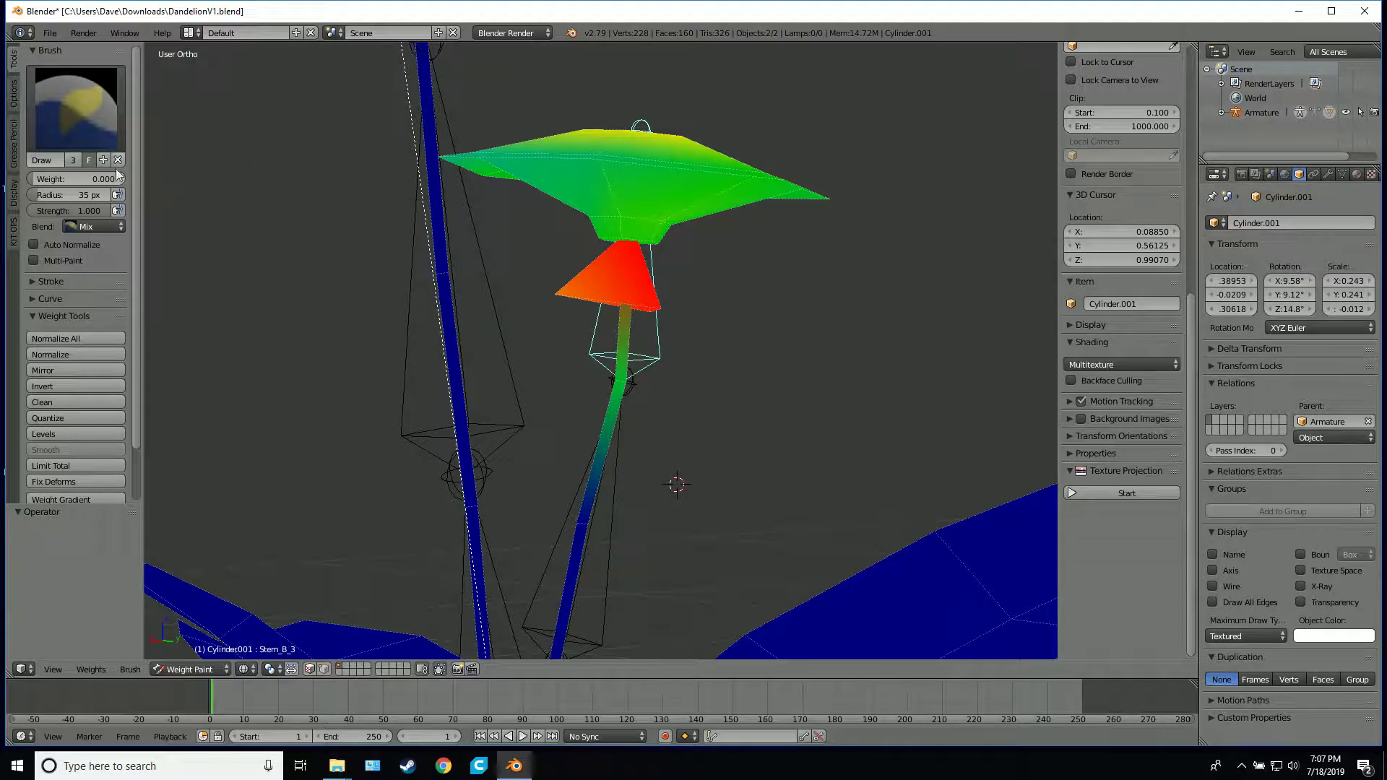
Try painting Stem_B_3 weight of 1.000 onto the top of the shorter stem's flower head, undoing the stroke
left_click_drag(43, 179, 125, 179)
mouse_move(721, 129)
left_mouse_down()
mouse_move(610, 146)
mouse_move(743, 193)
left_mouse_up()
middle_click_drag(840, 313, 758, 310)
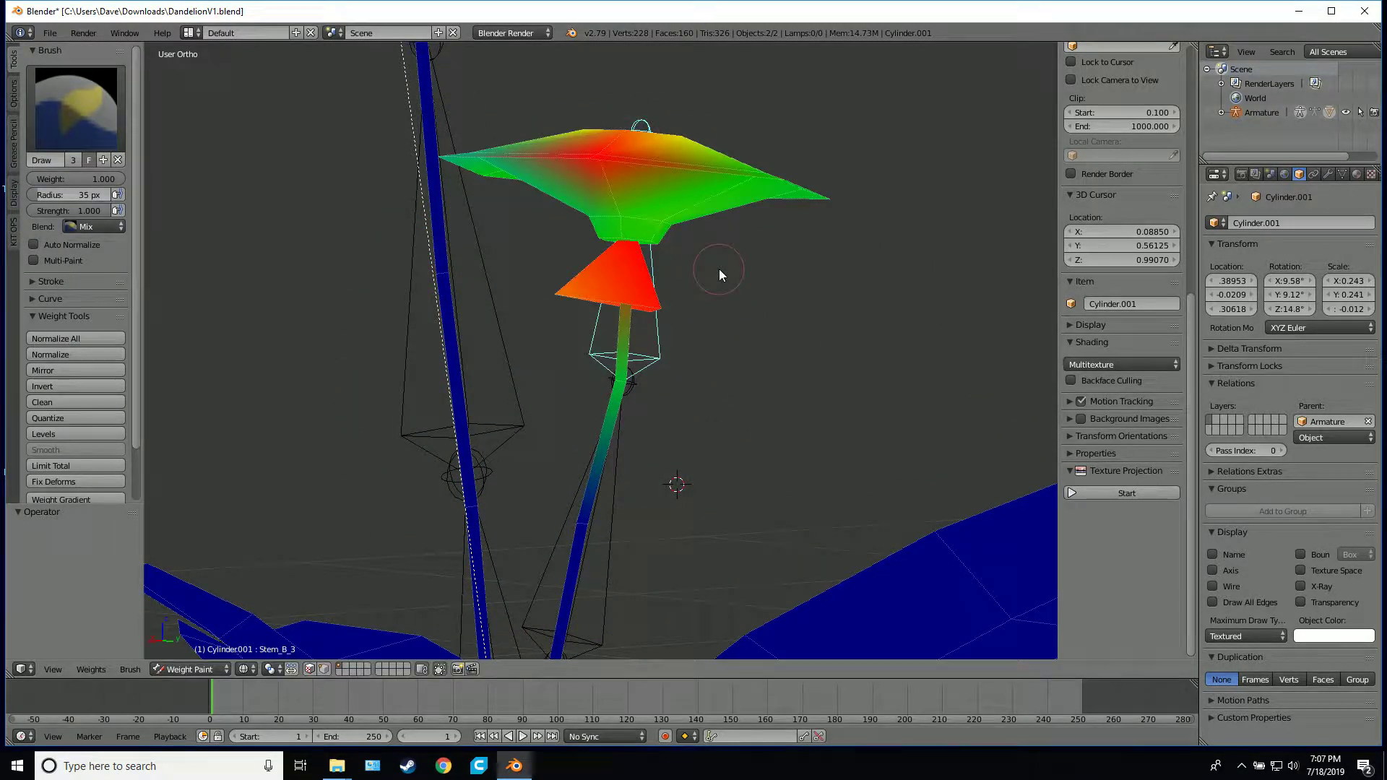
key("ctrl+z")
Check the Leaf_B_2 and Leaf_B_3 bone weights along the small leaf, ending with Leaf_B_3 selected
middle_click_drag(748, 179, 541, 319)
scroll(540, 319, "down", 5)
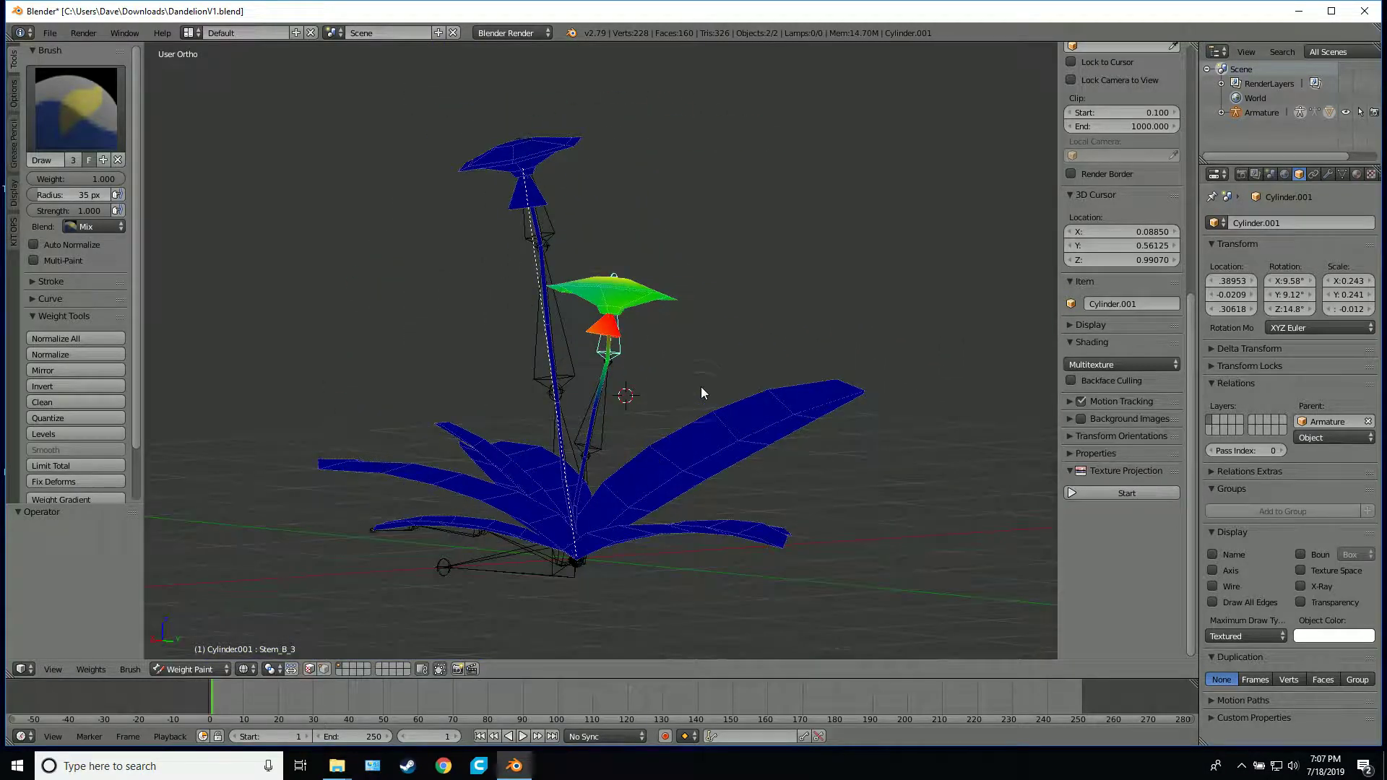
middle_click_drag(701, 387, 578, 406)
scroll(578, 405, "up", 3)
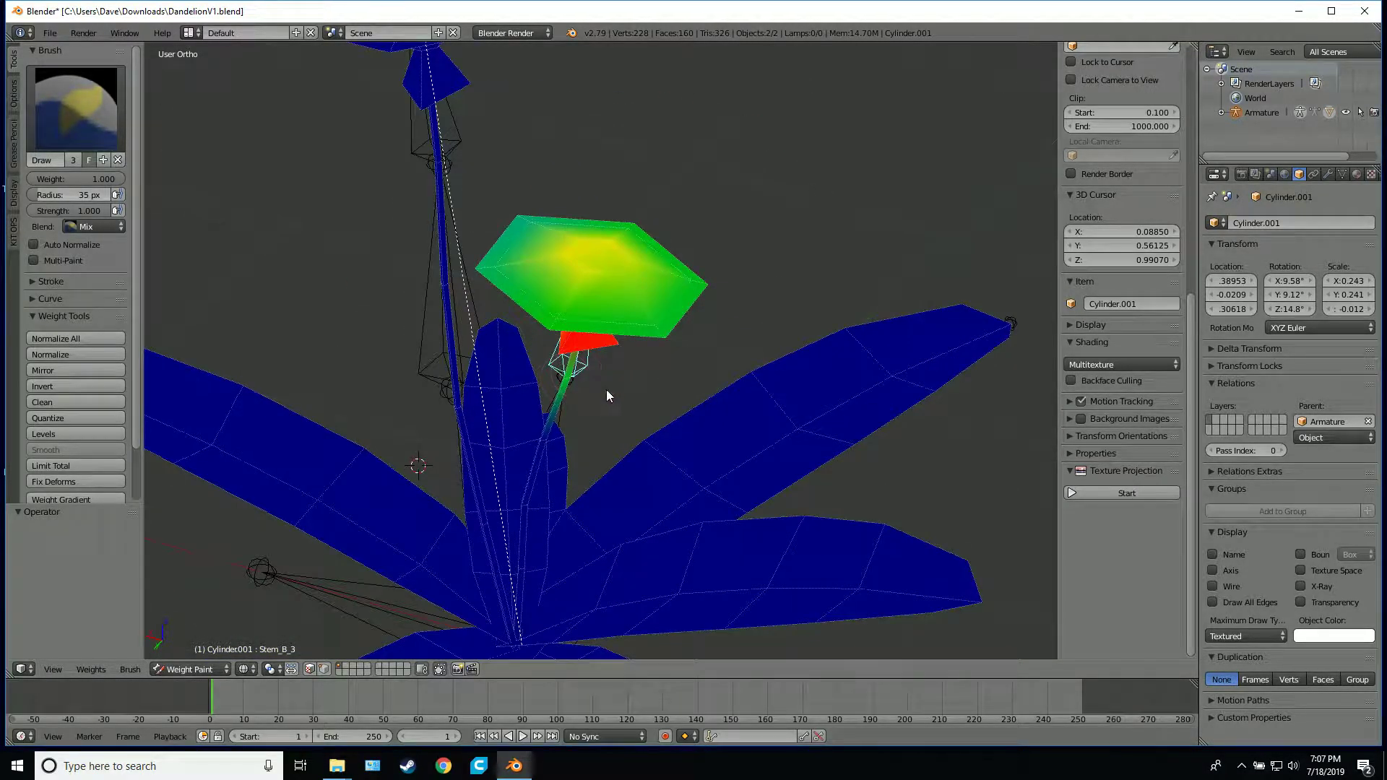
middle_click_drag(588, 393, 592, 363)
middle_click_drag(594, 417, 715, 255, "shift")
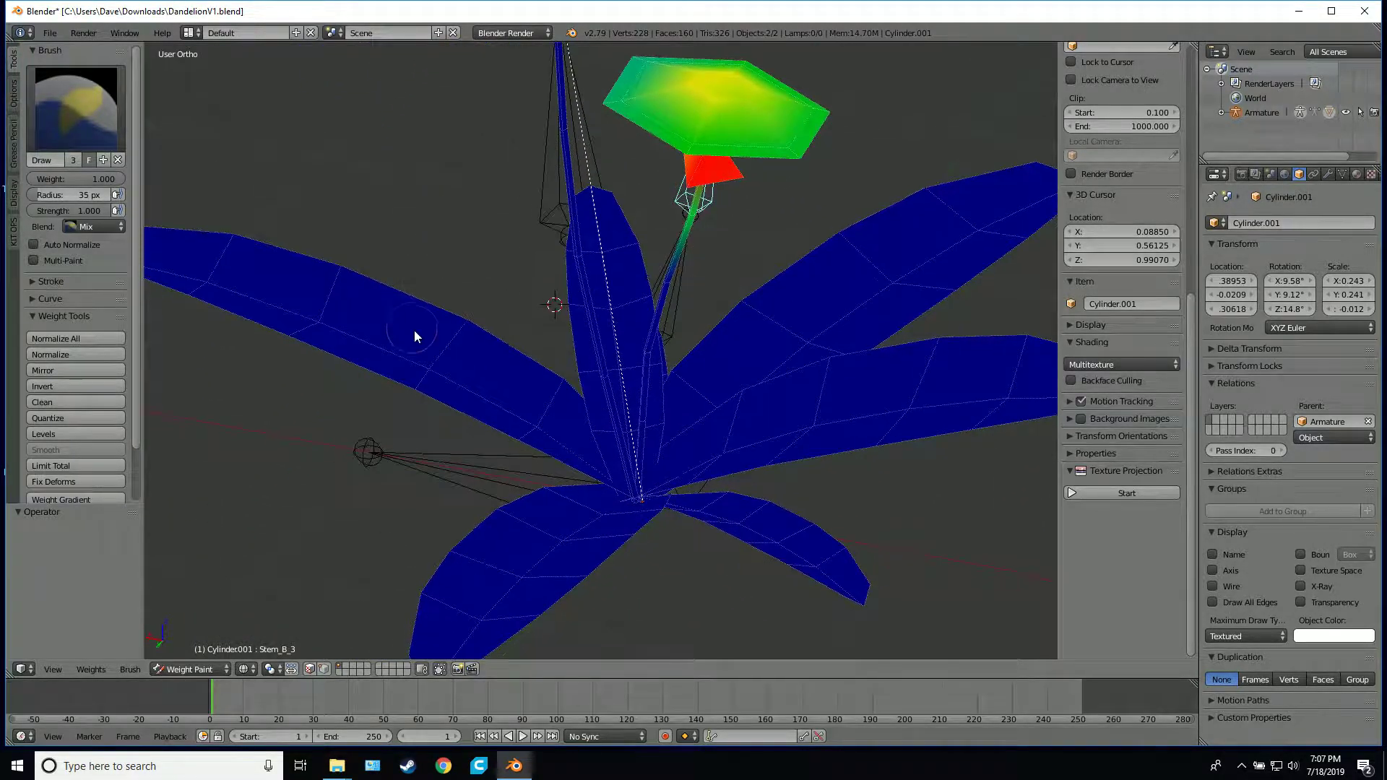
middle_click_drag(492, 363, 461, 408)
middle_click_drag(461, 408, 706, 186, "shift")
right_click(619, 222)
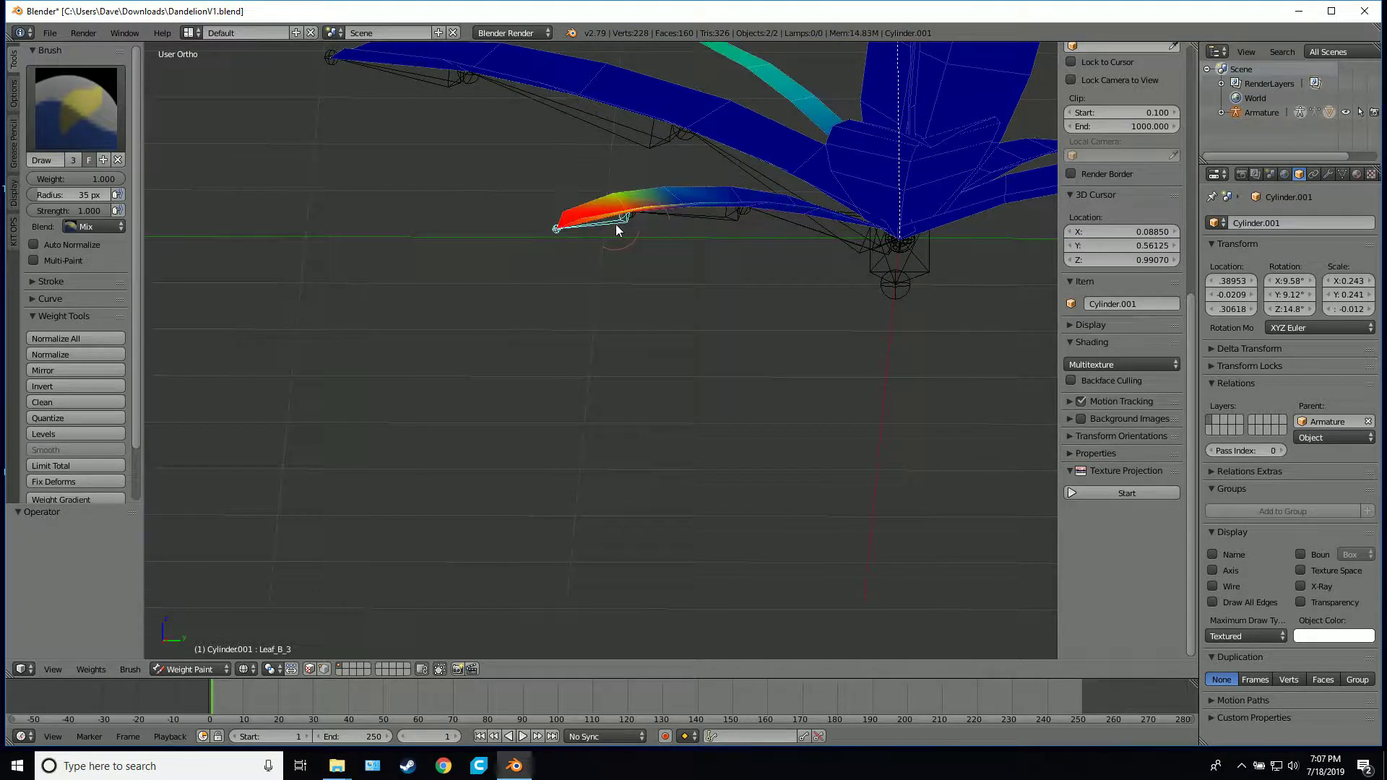
right_click(698, 221)
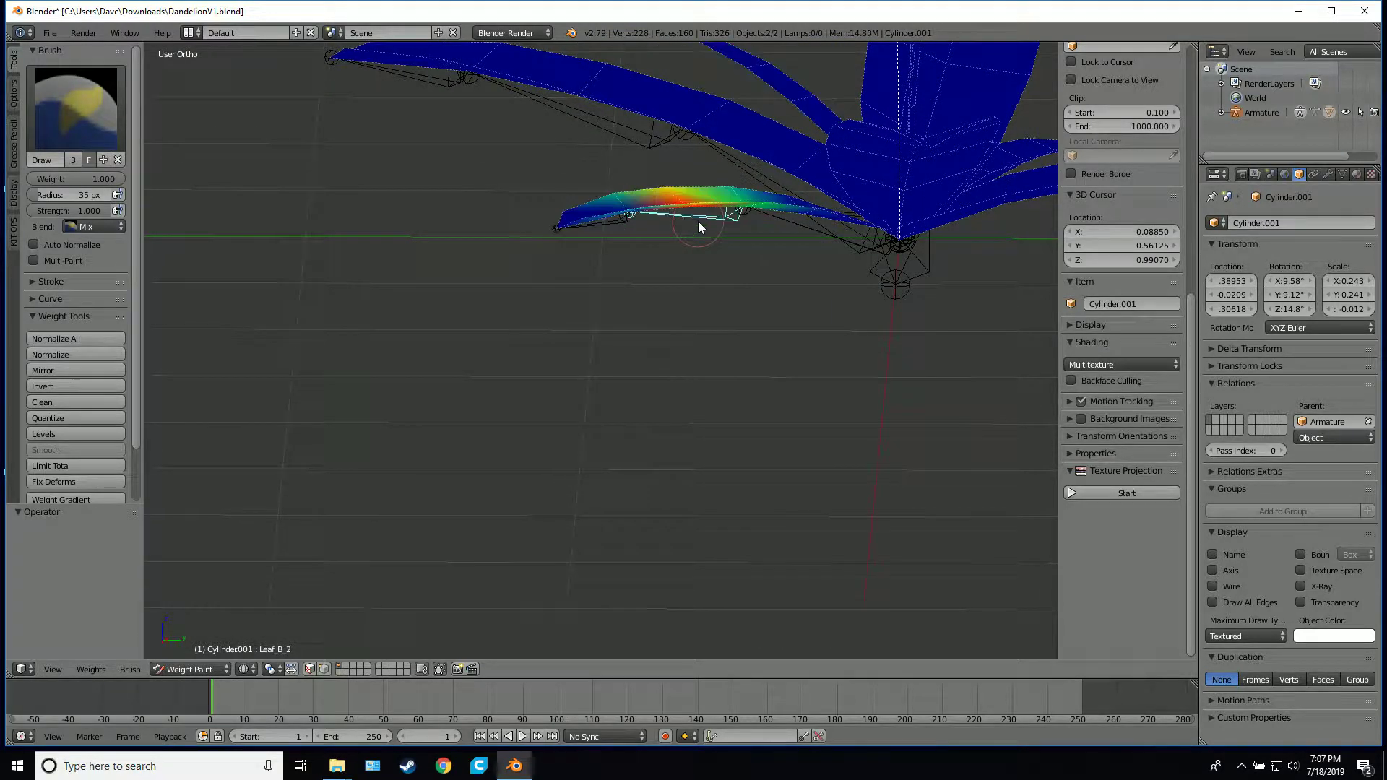
right_click(609, 224)
middle_click_drag(609, 224, 623, 274)
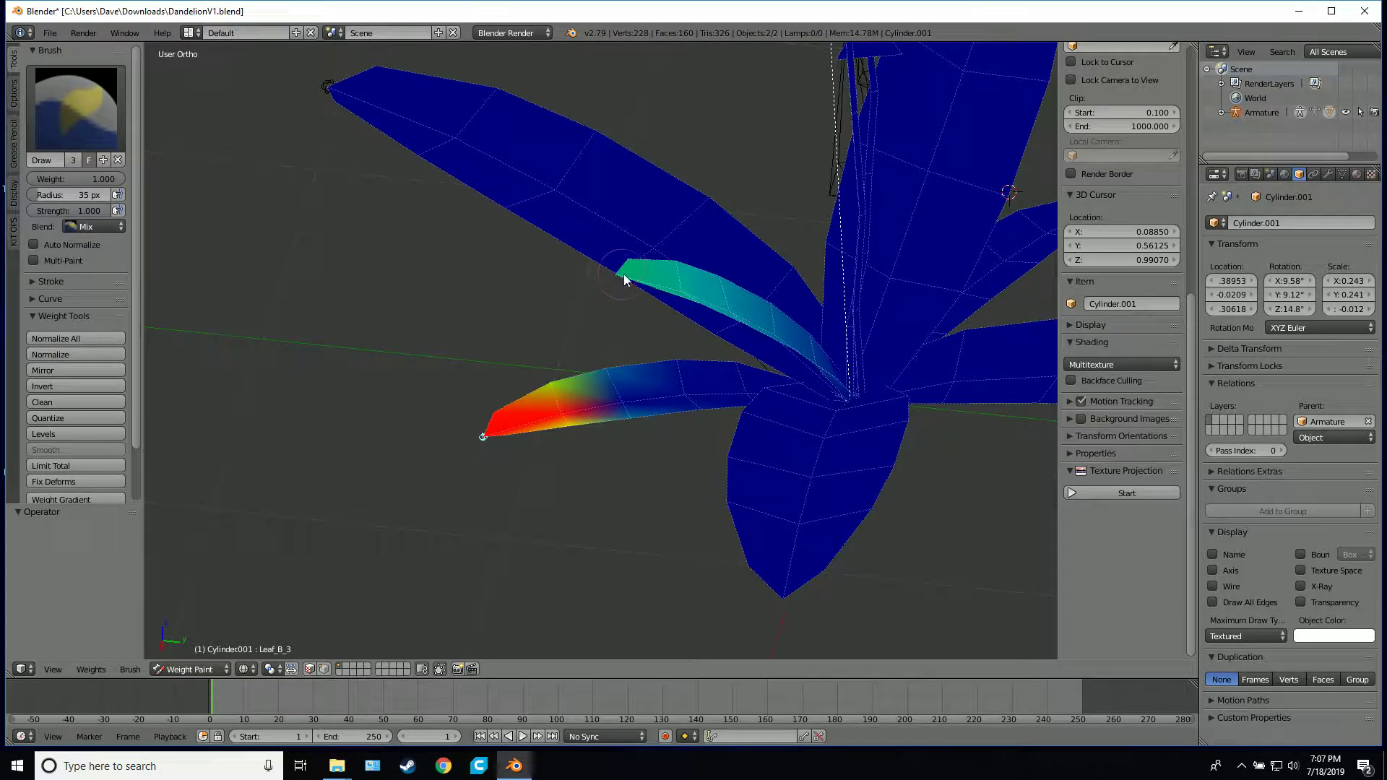
Set the brush weight to 0.000 and clear the stray Leaf_B_3 weight from the narrow neighbouring leaf
left_click(44, 179)
key("Return")
mouse_move(717, 287)
left_mouse_down()
mouse_move(621, 289)
mouse_move(766, 328)
mouse_move(659, 272)
mouse_move(809, 340)
mouse_move(649, 261)
left_mouse_up()
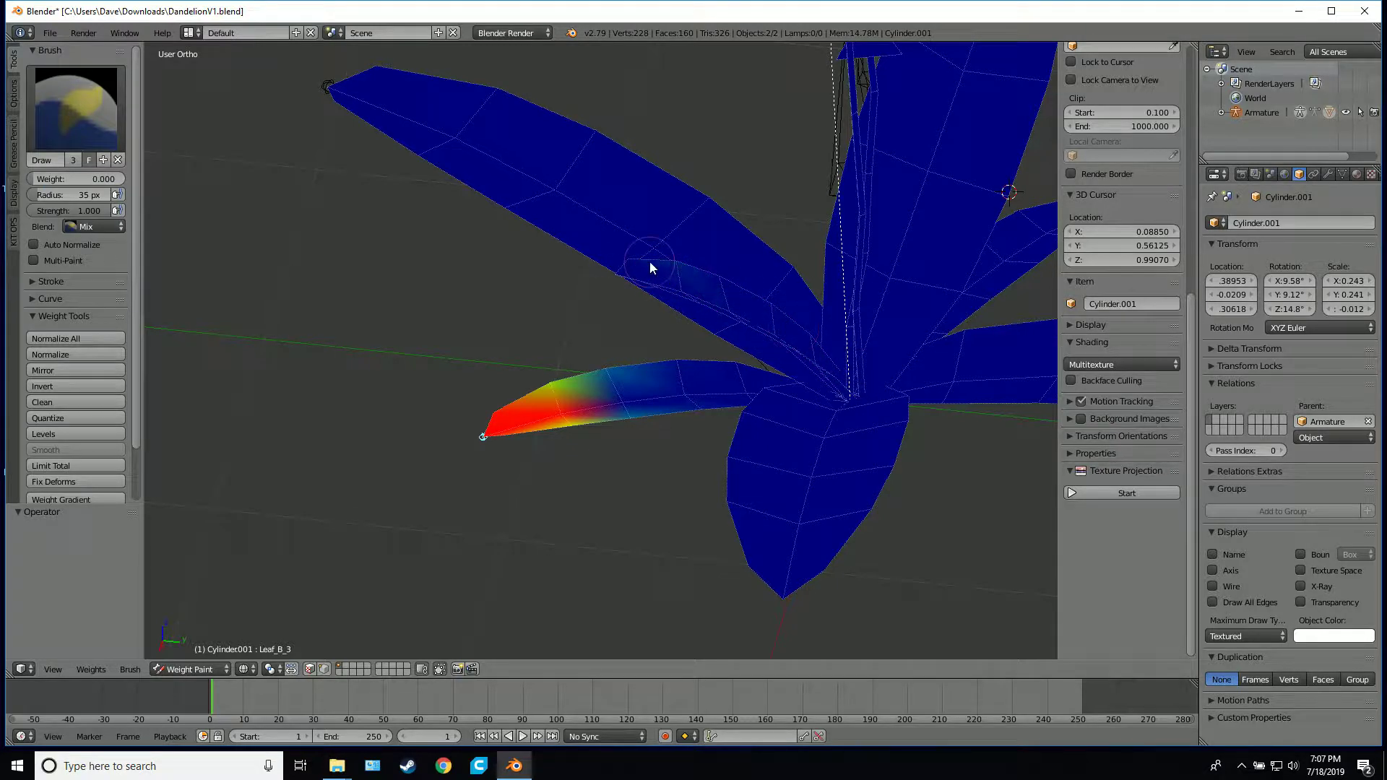
mouse_move(767, 324)
middle_mouse_down()
mouse_move(828, 340)
mouse_move(867, 314)
middle_mouse_up()
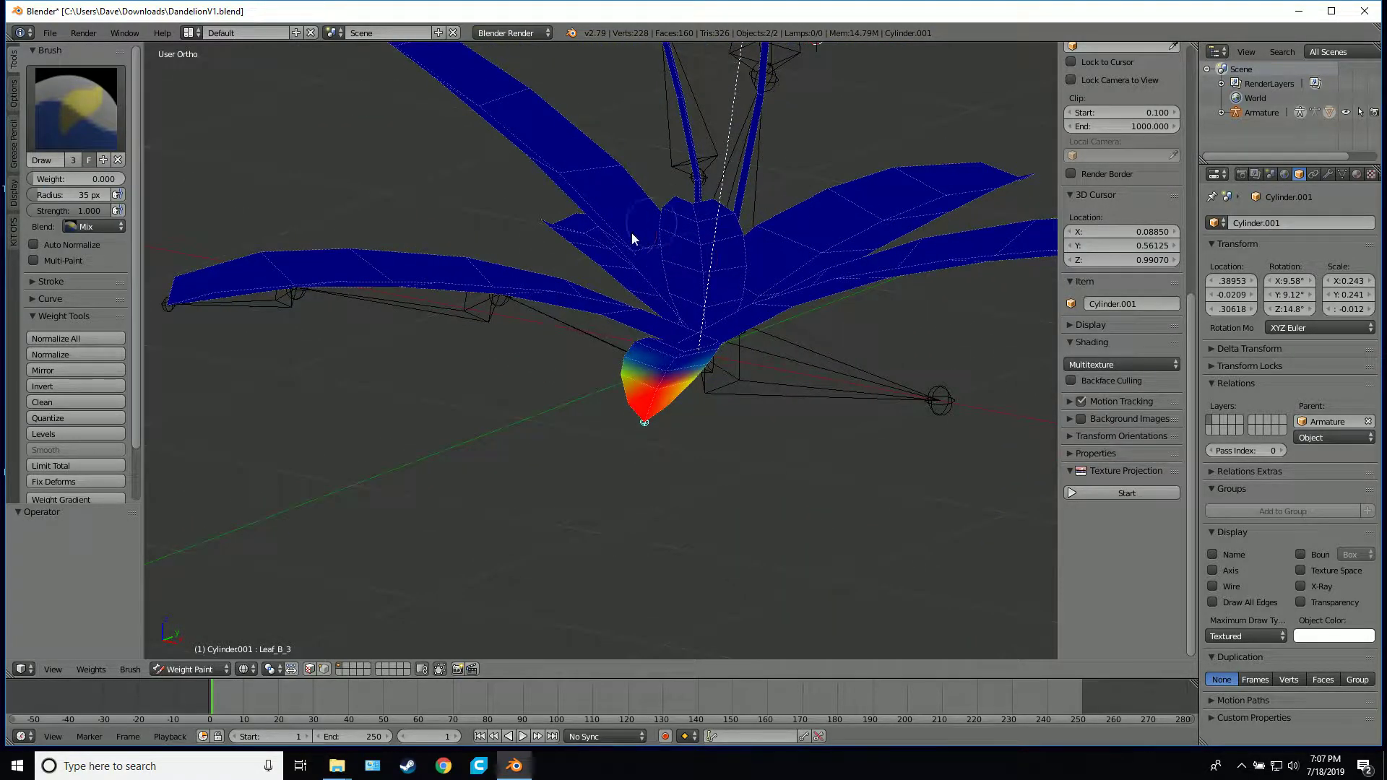
Test-rotate the Leaf_B_3 bone twice from different angles to check the small leaf's tip, cancelling each rotation
middle_click_drag(818, 362, 804, 420)
key("r")
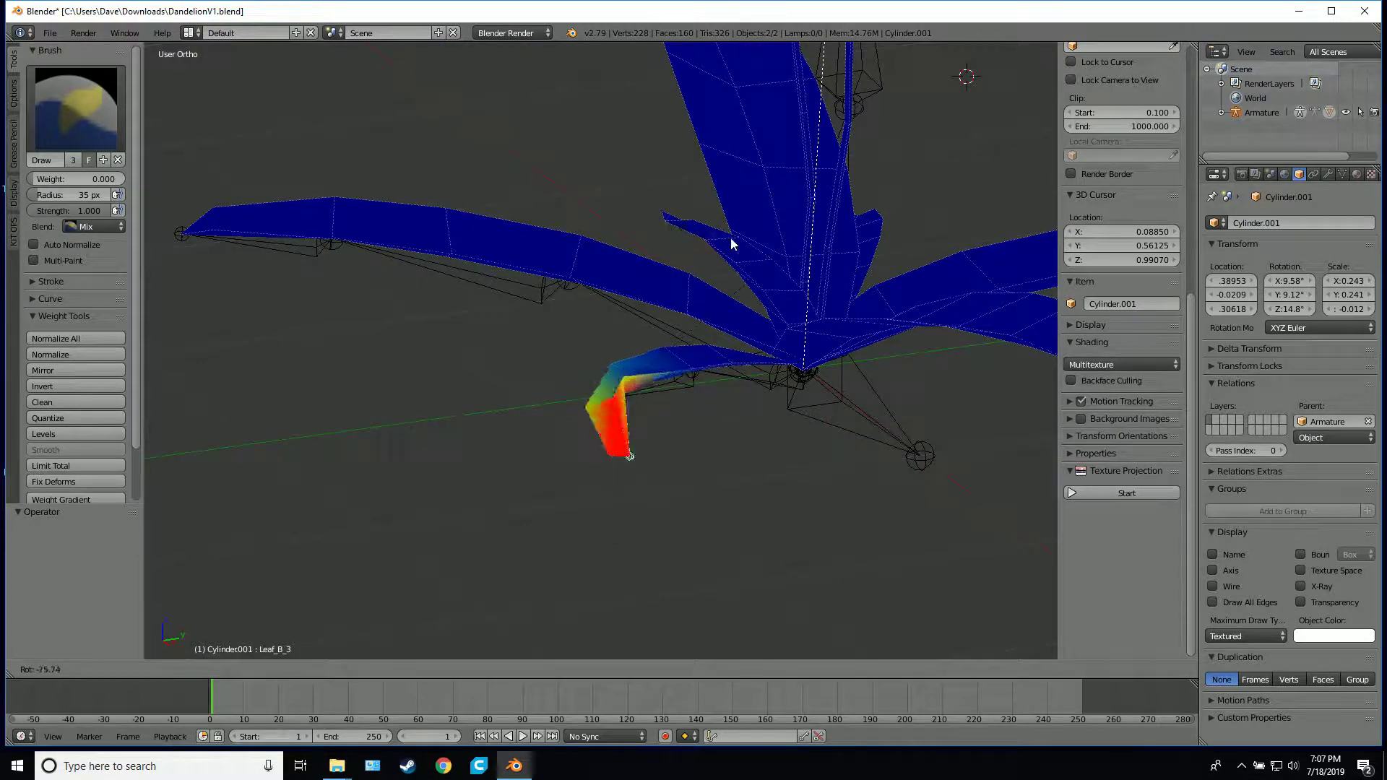
right_click(705, 400)
middle_click_drag(706, 399, 649, 442)
key("r")
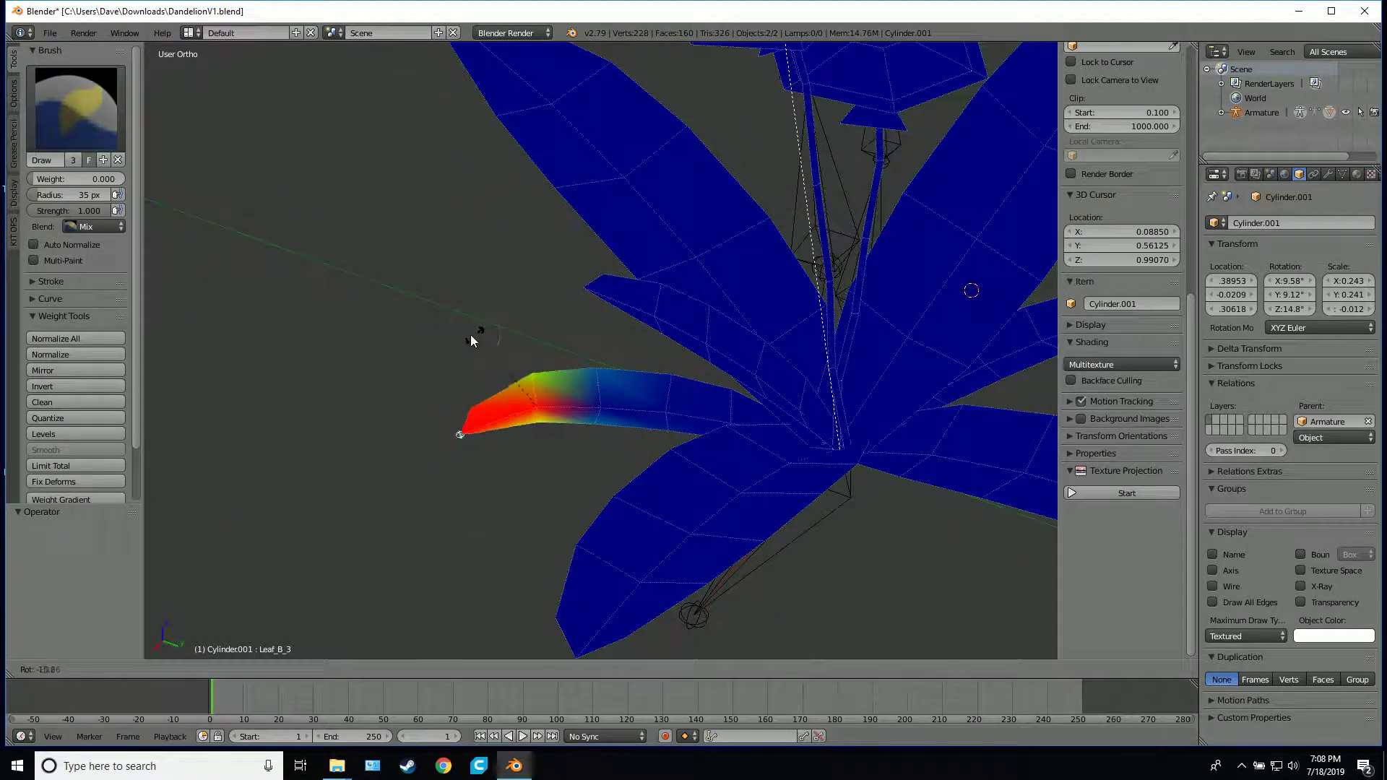
right_click(578, 325)
middle_click_drag(726, 405, 764, 337)
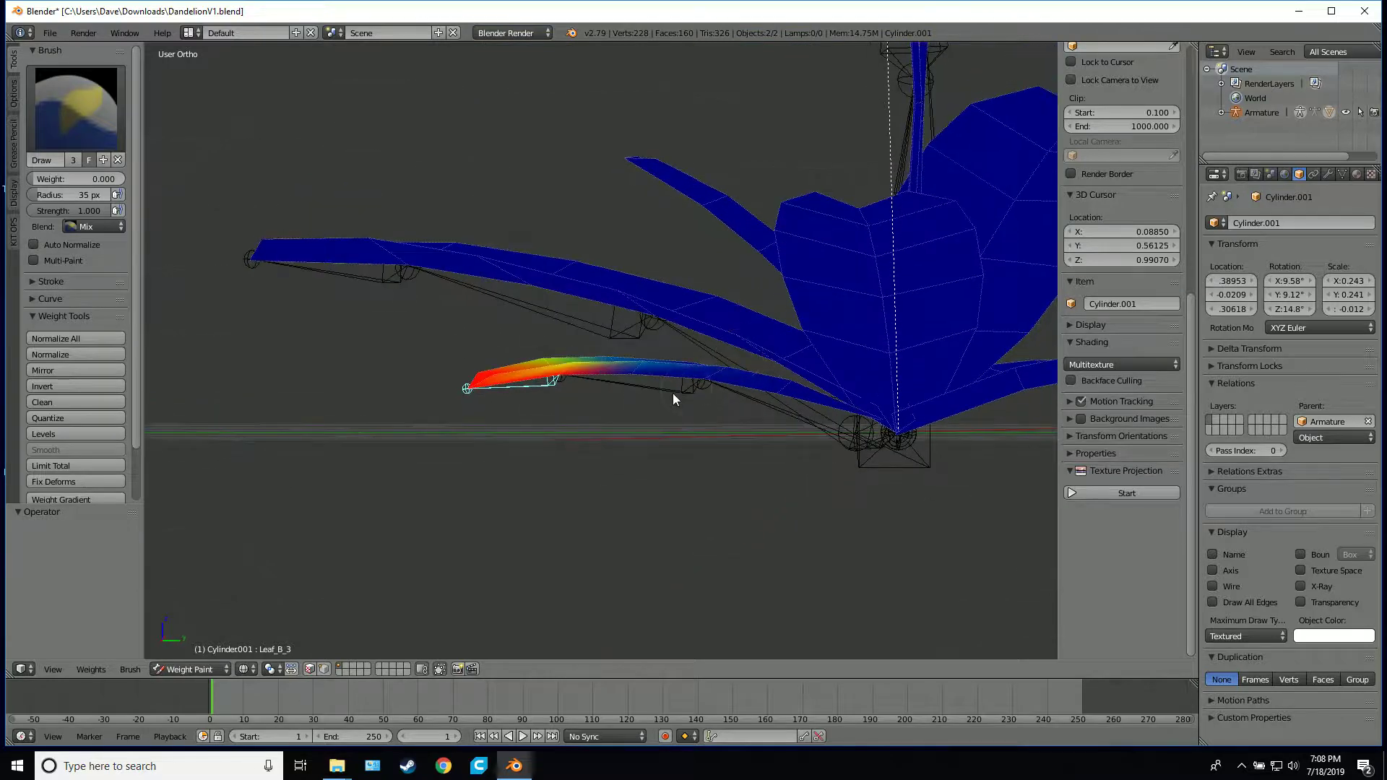
Select the Leaf_B_2 bone and test-rotate it to check the small leaf's middle section, cancelling the rotation
right_click(652, 388)
key("r")
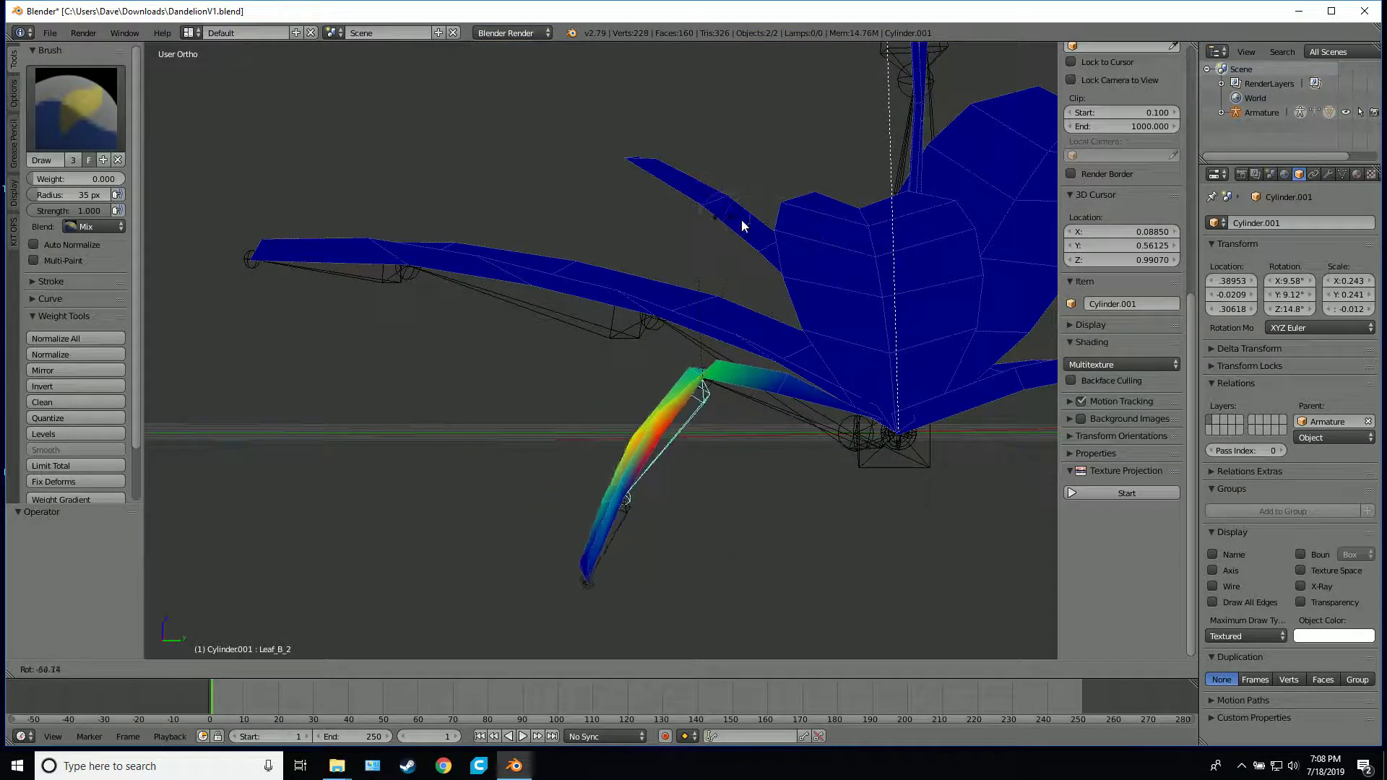
right_click(768, 226)
Select the Leaf_B_1 bone and paint its weight of 1.000 onto the small leaf's base where it joins the plant
right_click(778, 402)
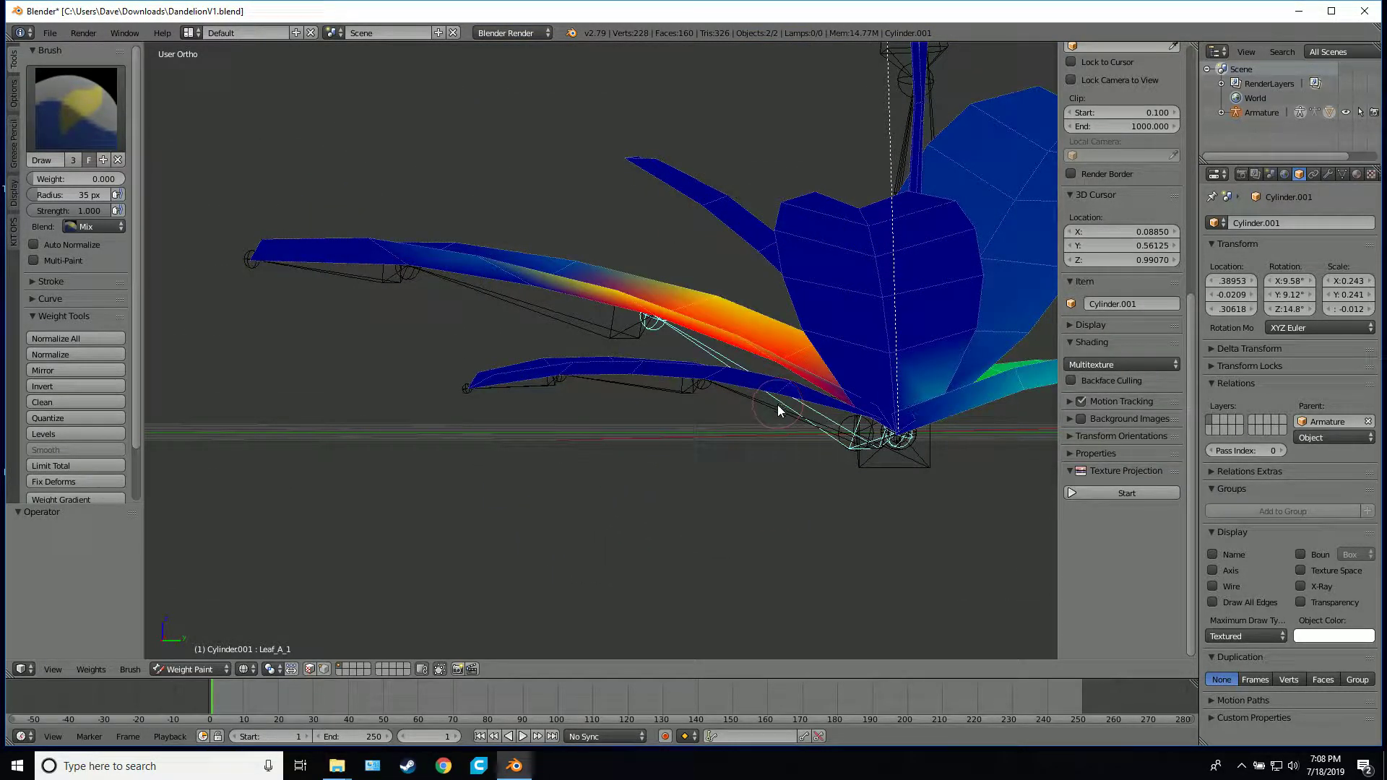
mouse_move(777, 405)
middle_mouse_down()
mouse_move(800, 392)
mouse_move(747, 435)
mouse_move(845, 410)
mouse_move(861, 357)
mouse_move(925, 337)
mouse_move(964, 349)
mouse_move(986, 324)
mouse_move(821, 471)
mouse_move(825, 487)
middle_mouse_up()
right_click(777, 404)
scroll(861, 315, "up", 2)
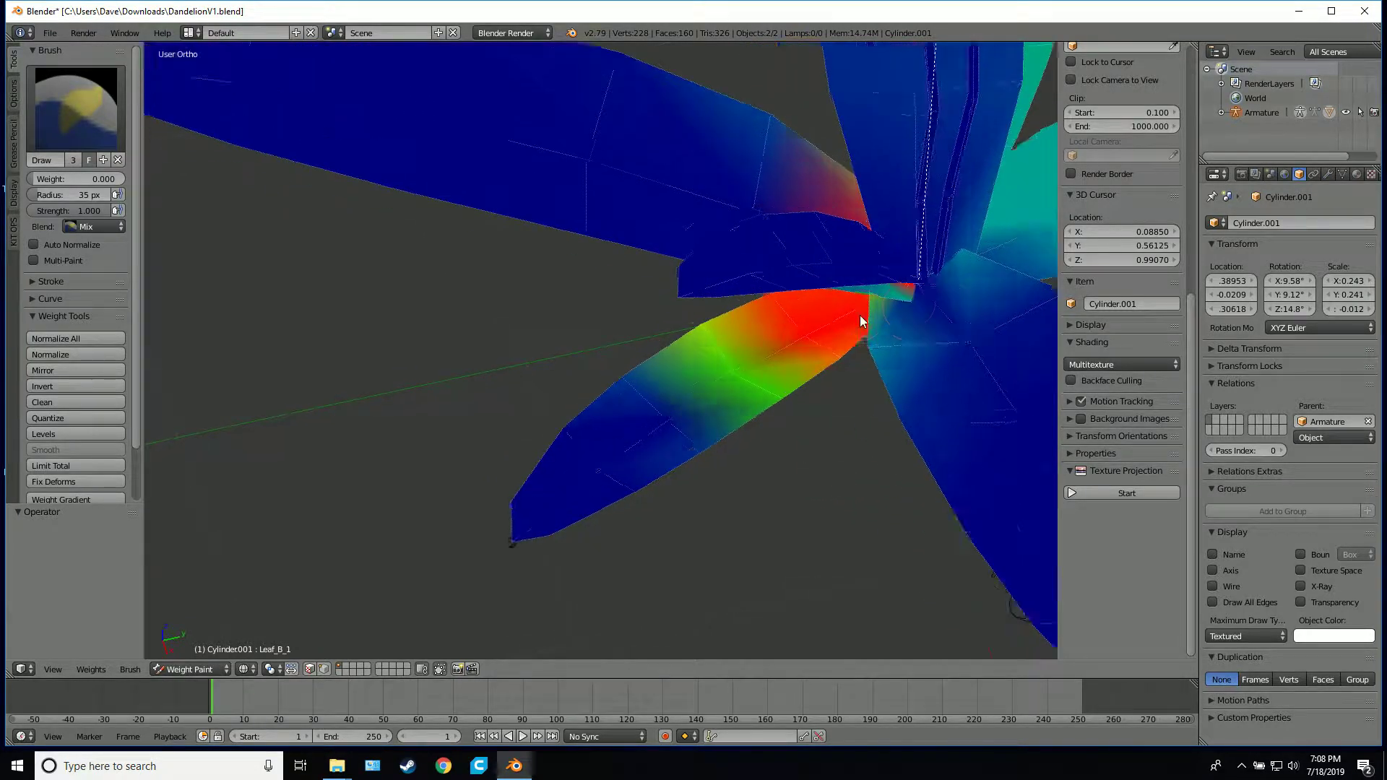
scroll(861, 315, "down", 1)
middle_click_drag(838, 331, 683, 378, "shift")
scroll(685, 379, "up", 5)
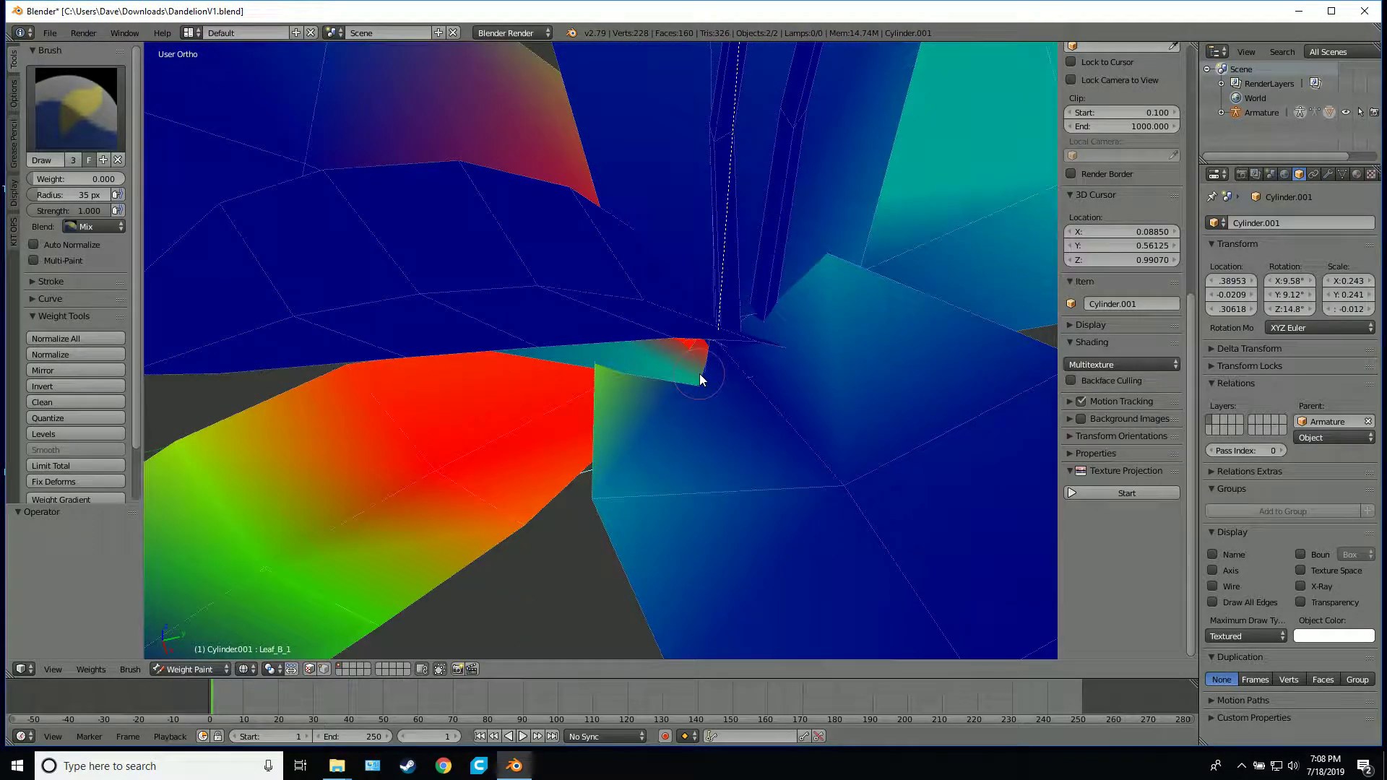
left_click_drag(699, 375, 669, 380)
left_click_drag(57, 179, 115, 178)
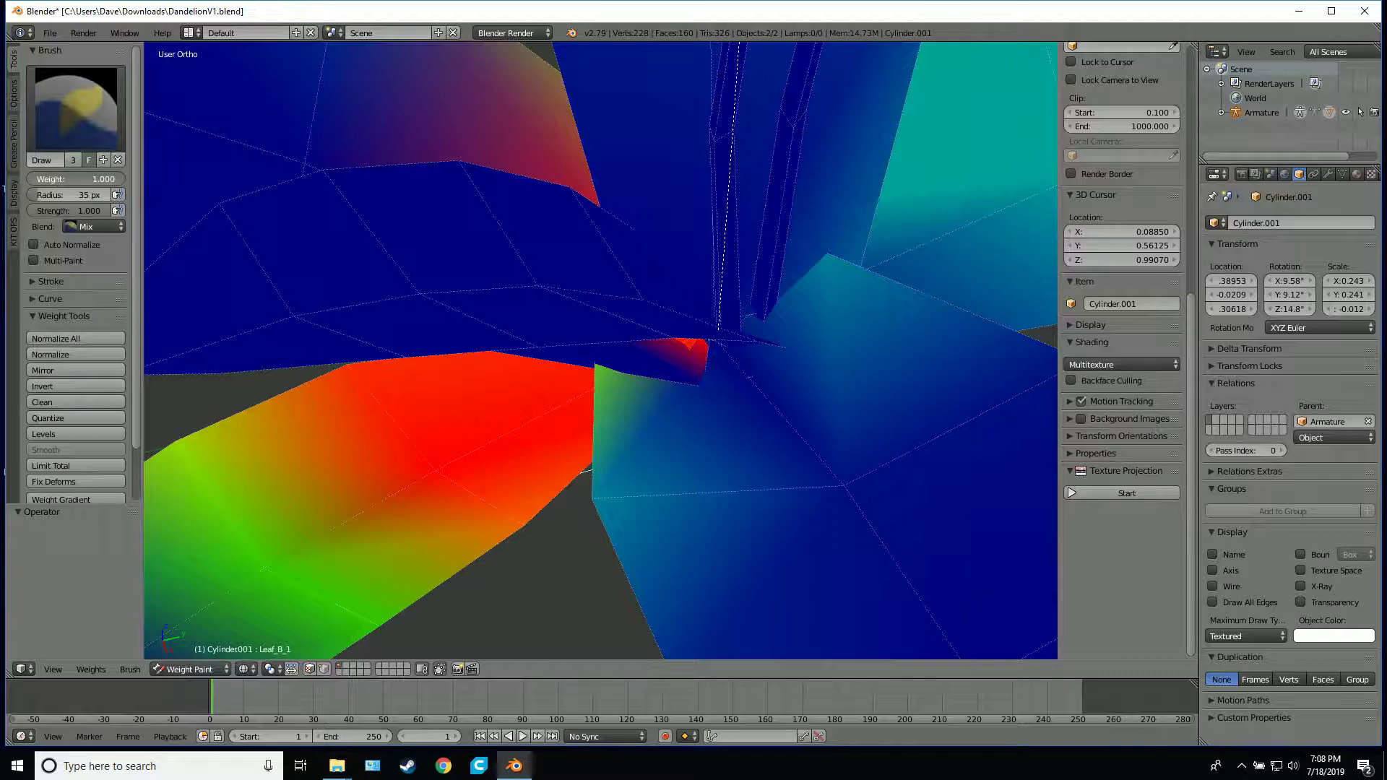
left_click_drag(674, 372, 703, 383)
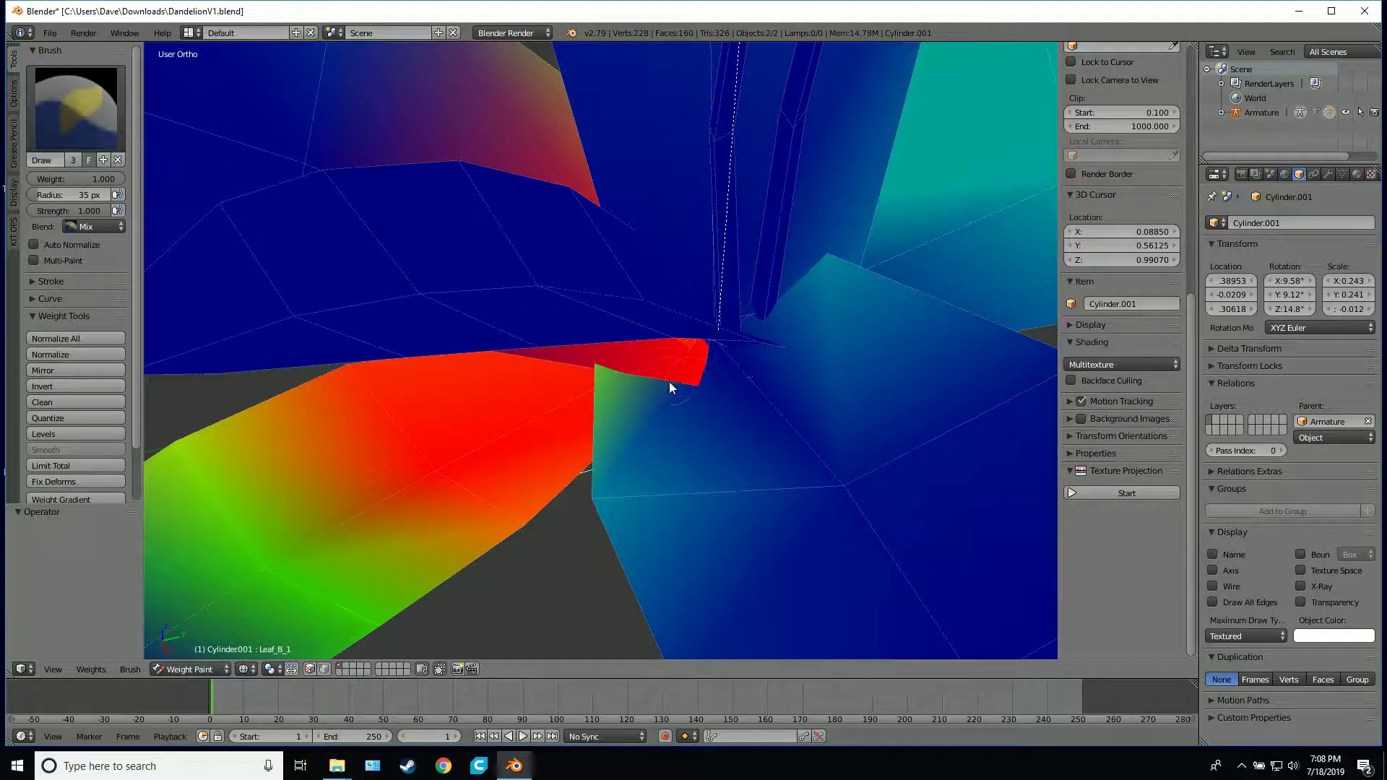
Test-rotate the Leaf_B_1 bone to check how the small leaf's base deforms, cancelling the rotation
scroll(672, 375, "down", 6)
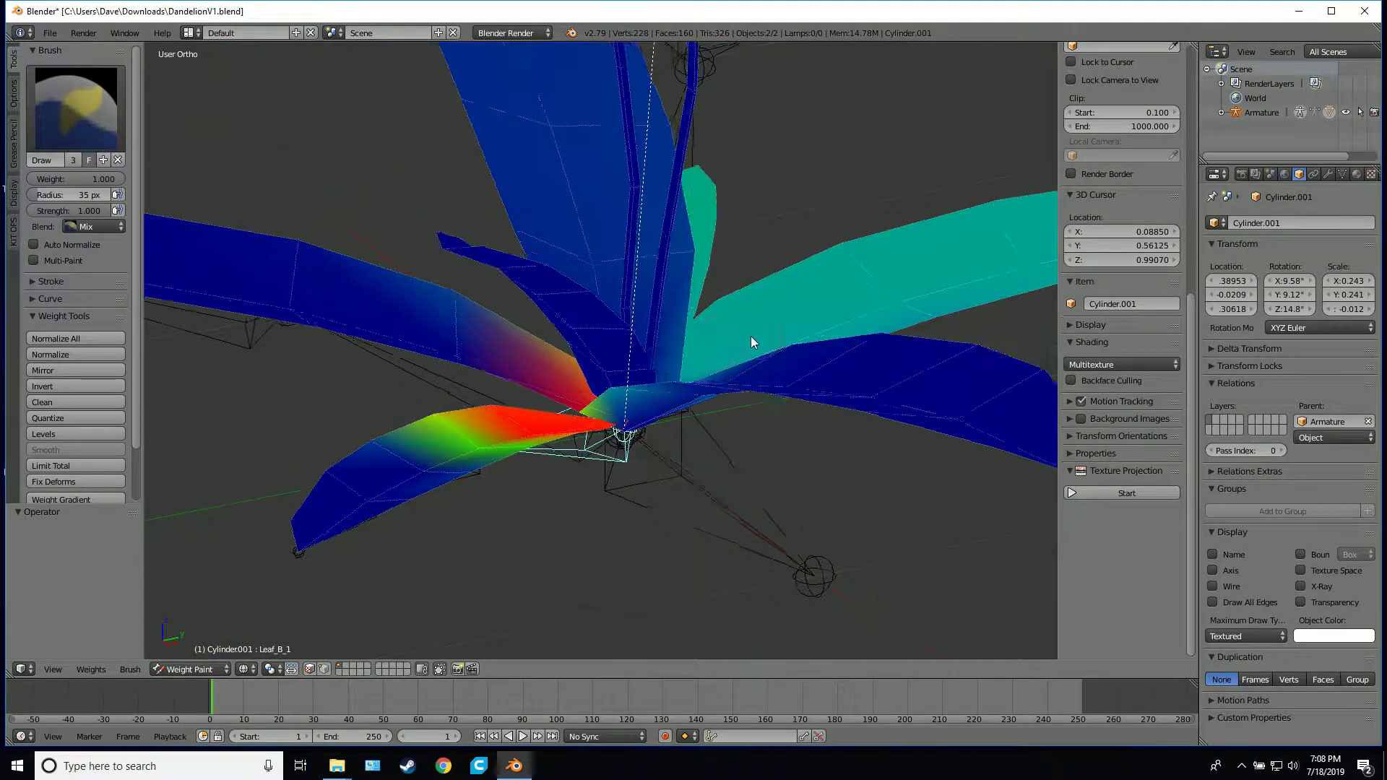
scroll(751, 336, "up", 3)
key("r")
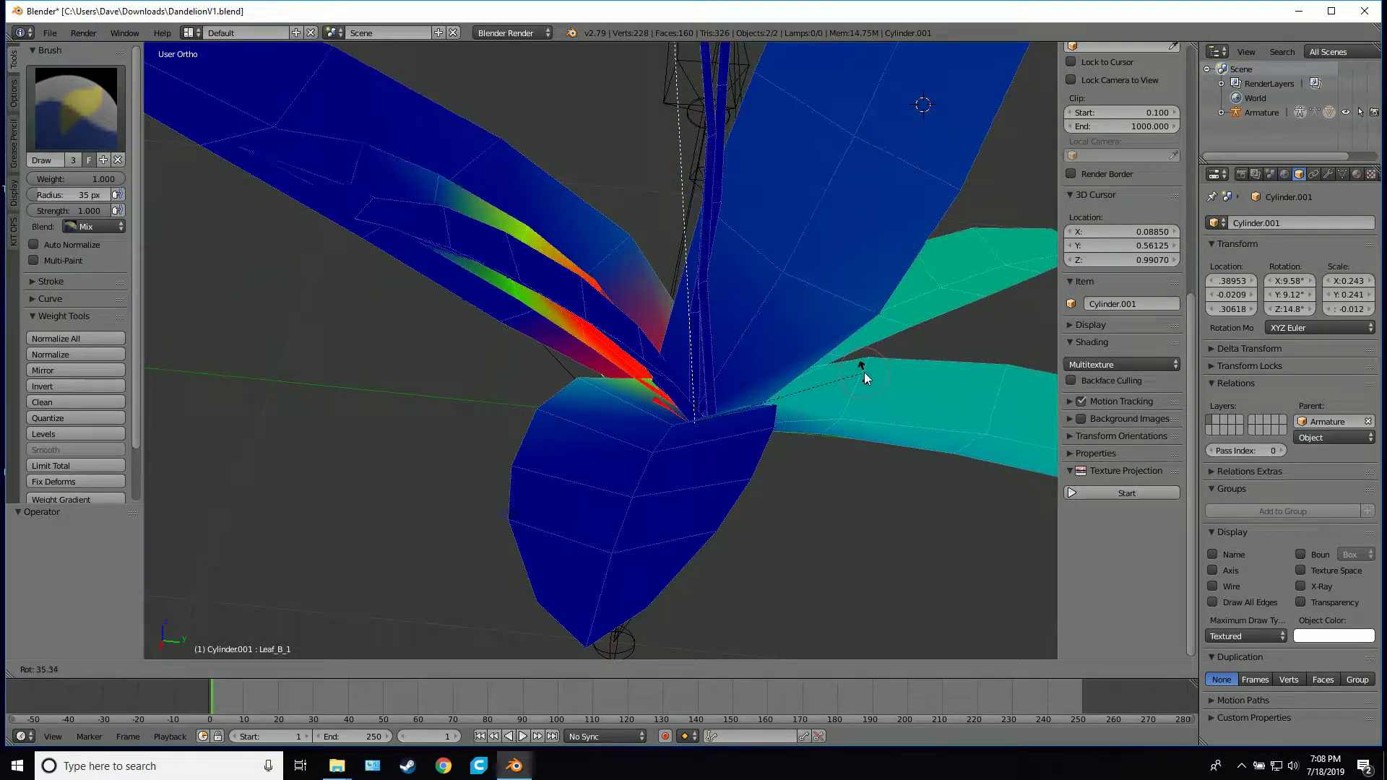
right_click(865, 370)
Set the brush weight to 0.000 and clear stray Leaf_B_1 weight from the other leaves across the plant
middle_click_drag(824, 375, 643, 398, "shift")
scroll(651, 396, "down", 5)
left_click_drag(115, 180, 27, 180)
mouse_move(675, 172)
left_mouse_down()
mouse_move(643, 207)
mouse_move(626, 357)
mouse_move(601, 287)
mouse_move(673, 417)
mouse_move(636, 409)
mouse_move(683, 348)
mouse_move(743, 391)
mouse_move(700, 427)
mouse_move(924, 409)
mouse_move(774, 362)
left_mouse_up()
middle_click_drag(703, 330, 722, 397)
scroll(722, 419, "up", 6)
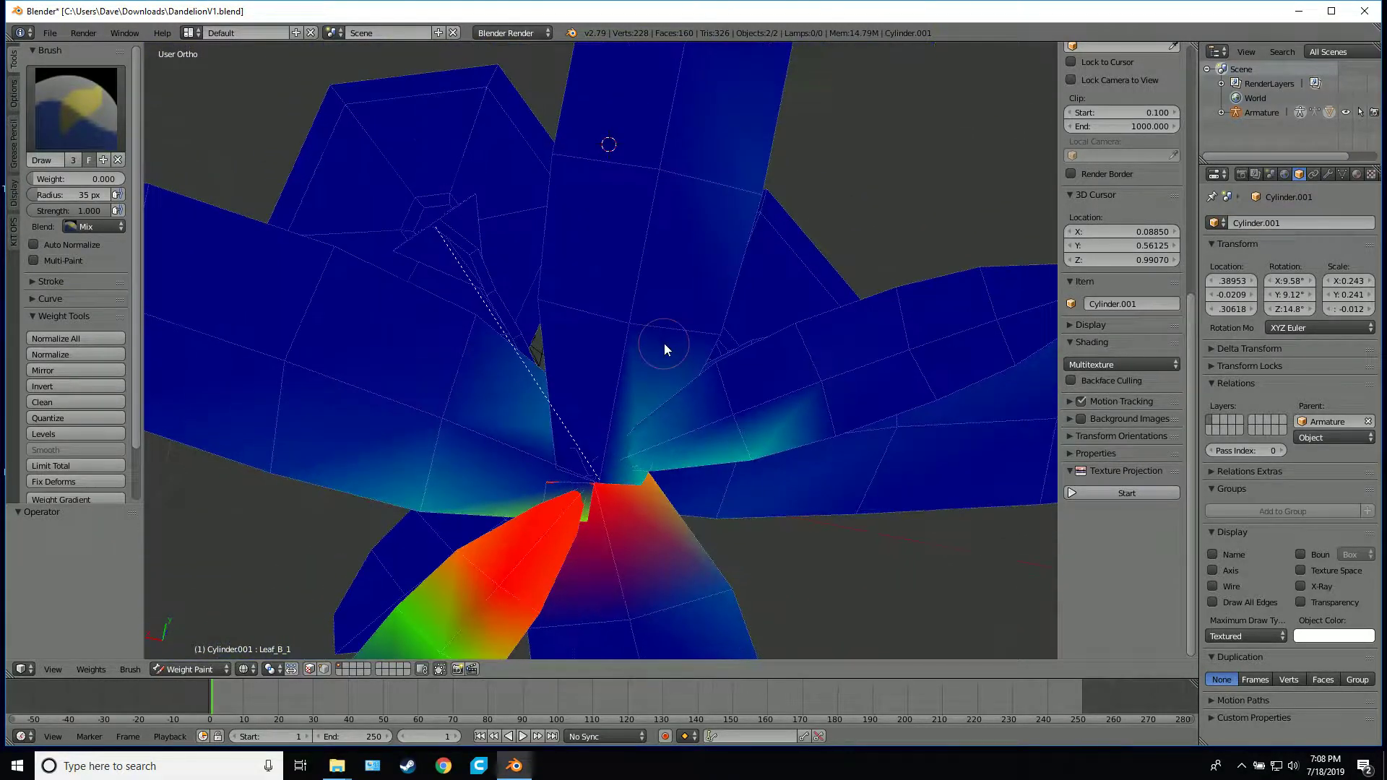
left_click_drag(756, 426, 619, 431)
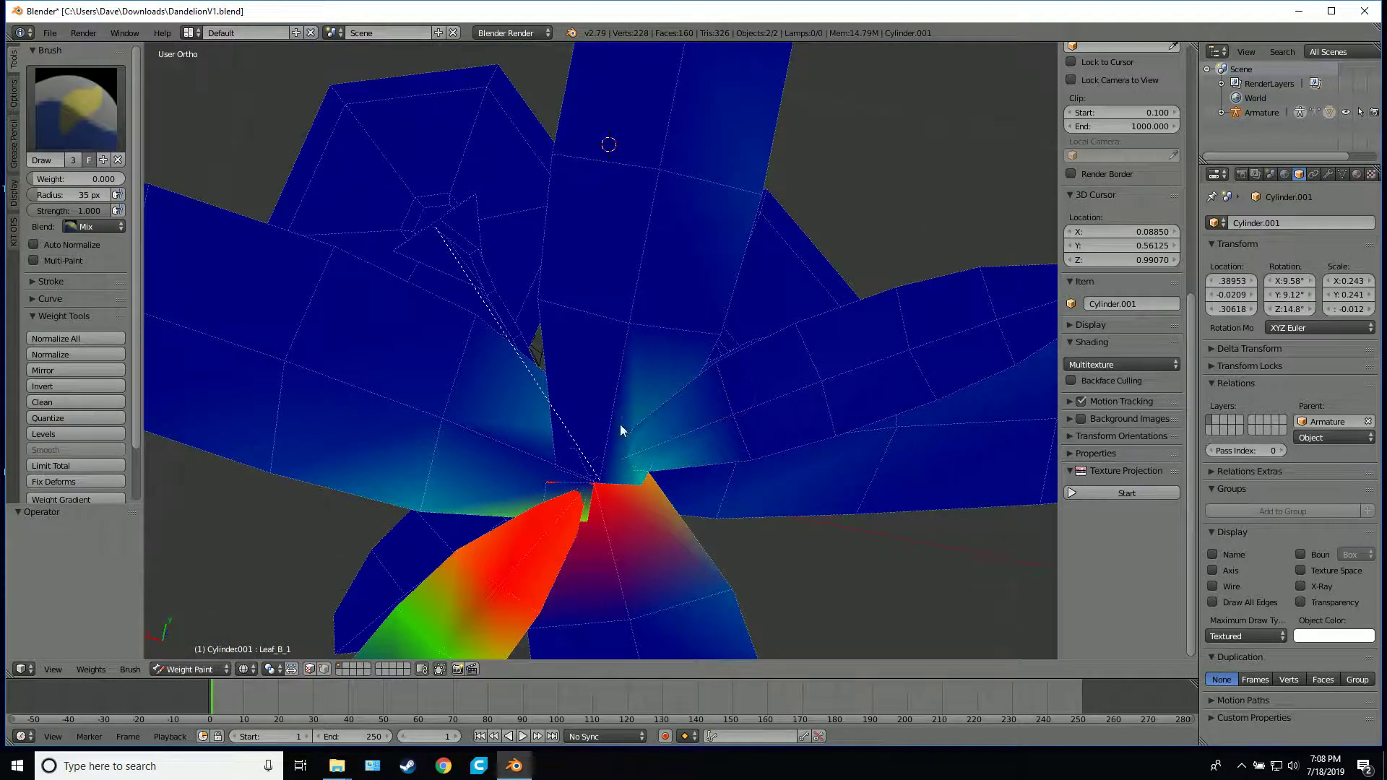
middle_click_drag(659, 496, 645, 567)
scroll(646, 567, "down", 4)
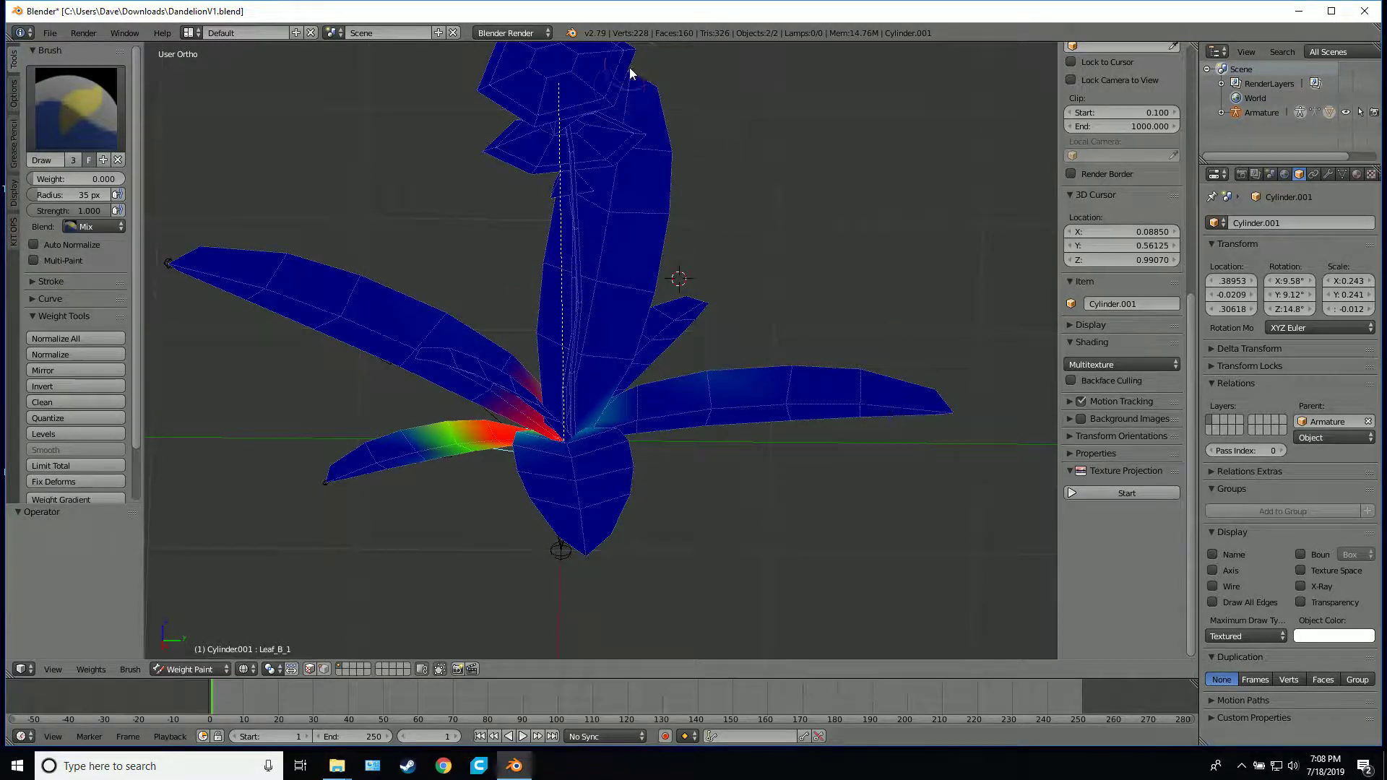
Test-rotate the Leaf_B_1 bone repeatedly from several angles to check the whole small leaf's movement, cancelling the rotations
key("r")
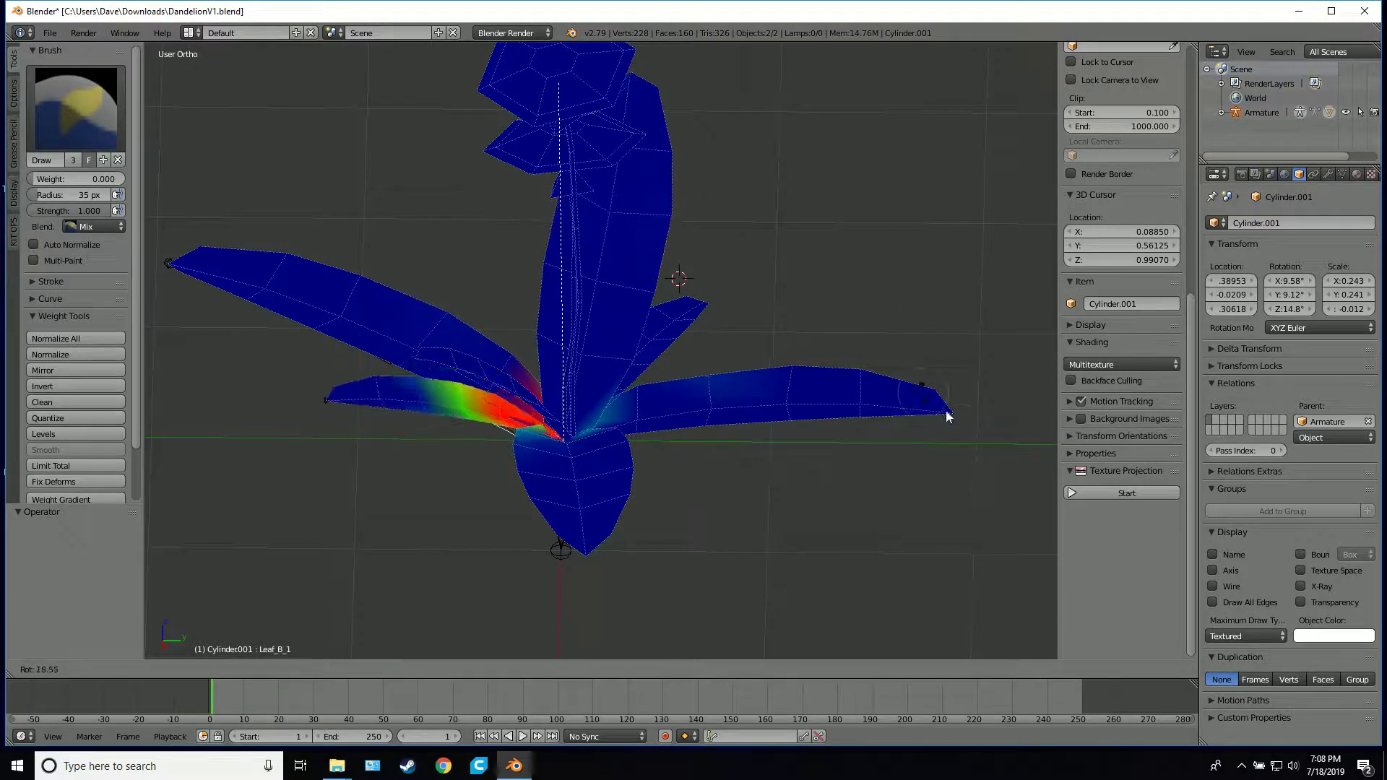
left_click(941, 312)
mouse_move(941, 313)
middle_mouse_down()
mouse_move(899, 280)
mouse_move(692, 365)
middle_mouse_up()
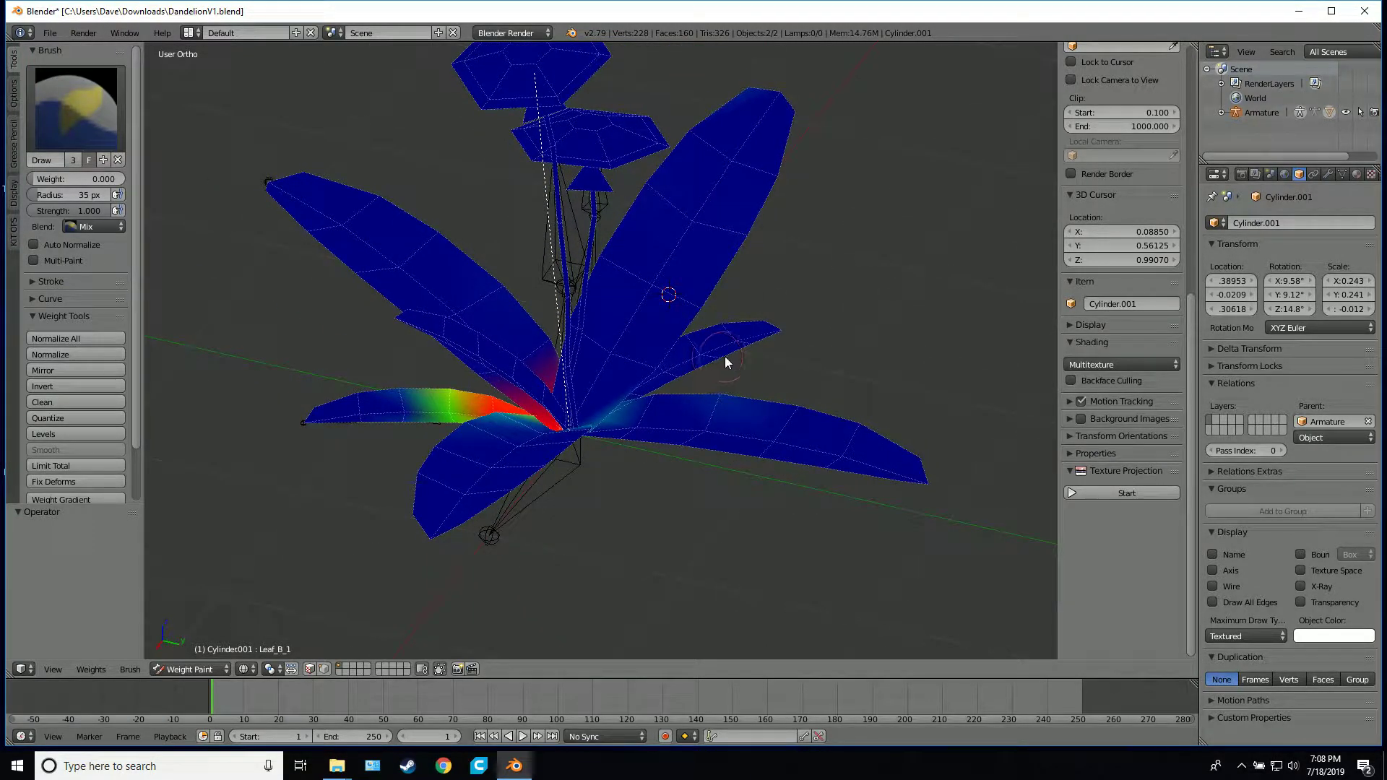
key("r")
right_click(817, 285)
key("r")
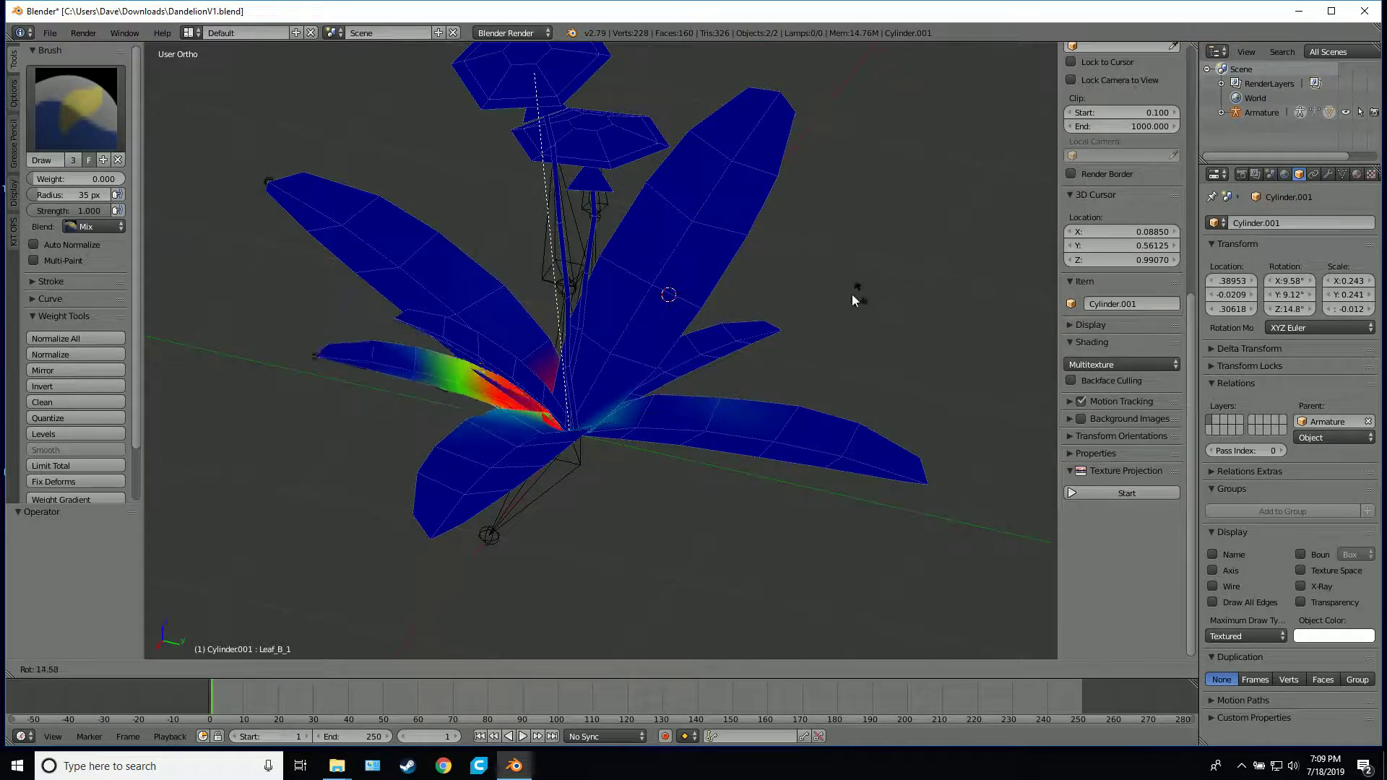
right_click(817, 375)
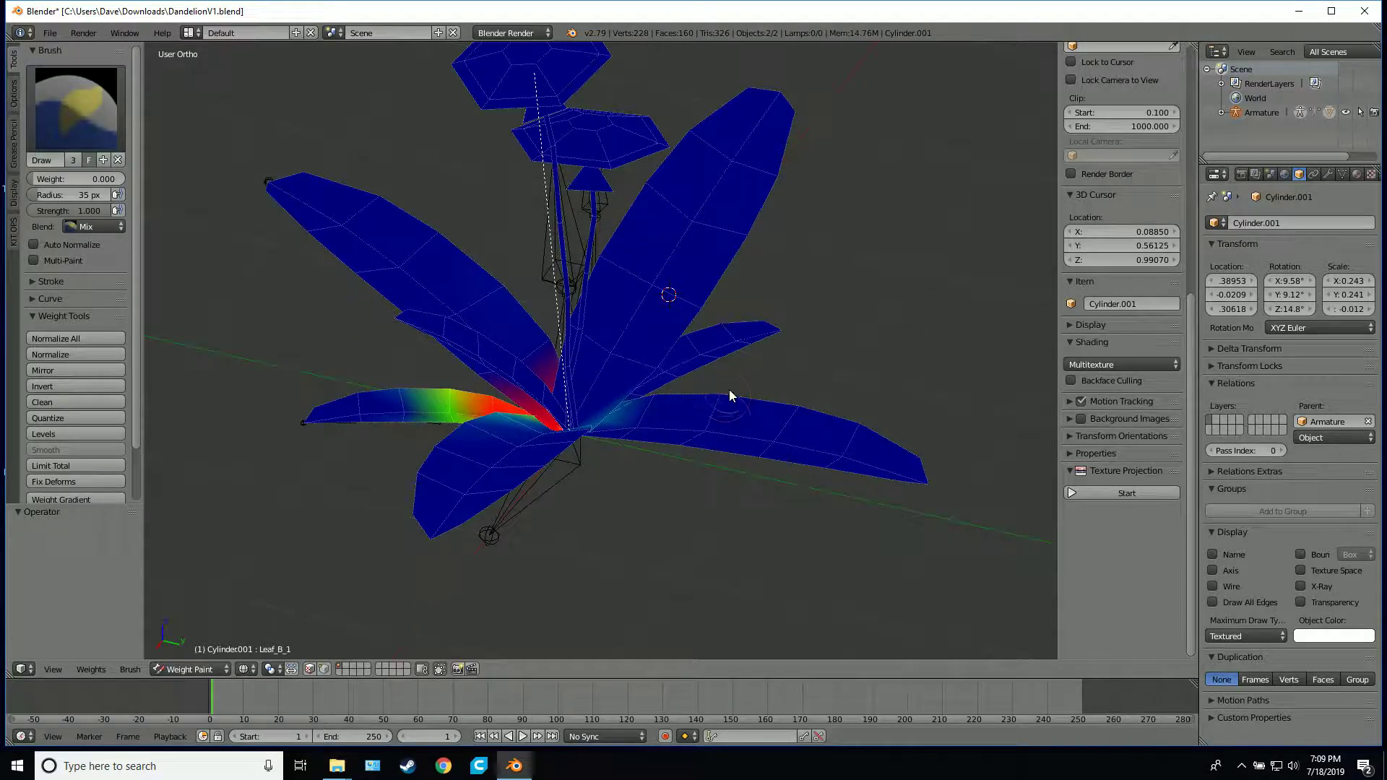
key("r")
right_click(586, 311)
middle_click_drag(586, 310, 757, 266)
key("r")
right_click(662, 358)
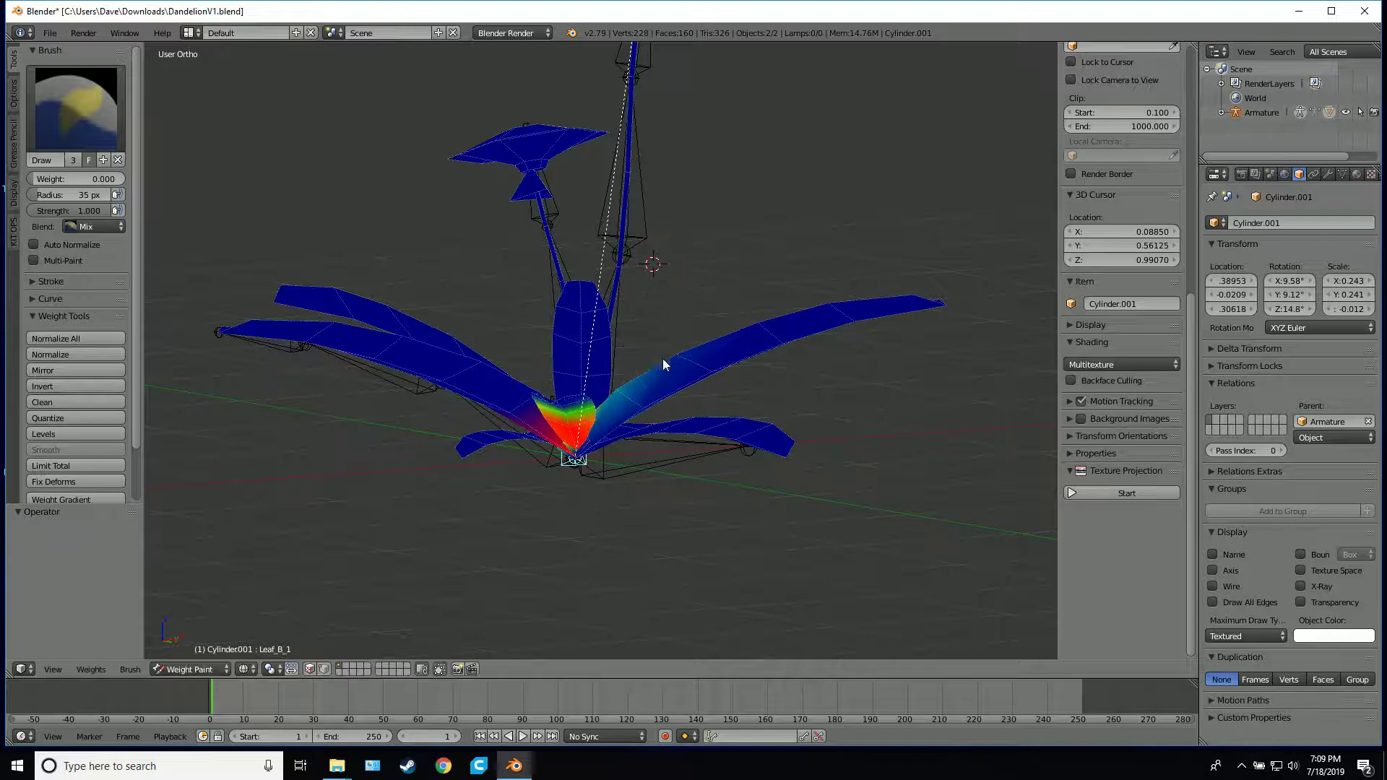
middle_click_drag(636, 408, 613, 351)
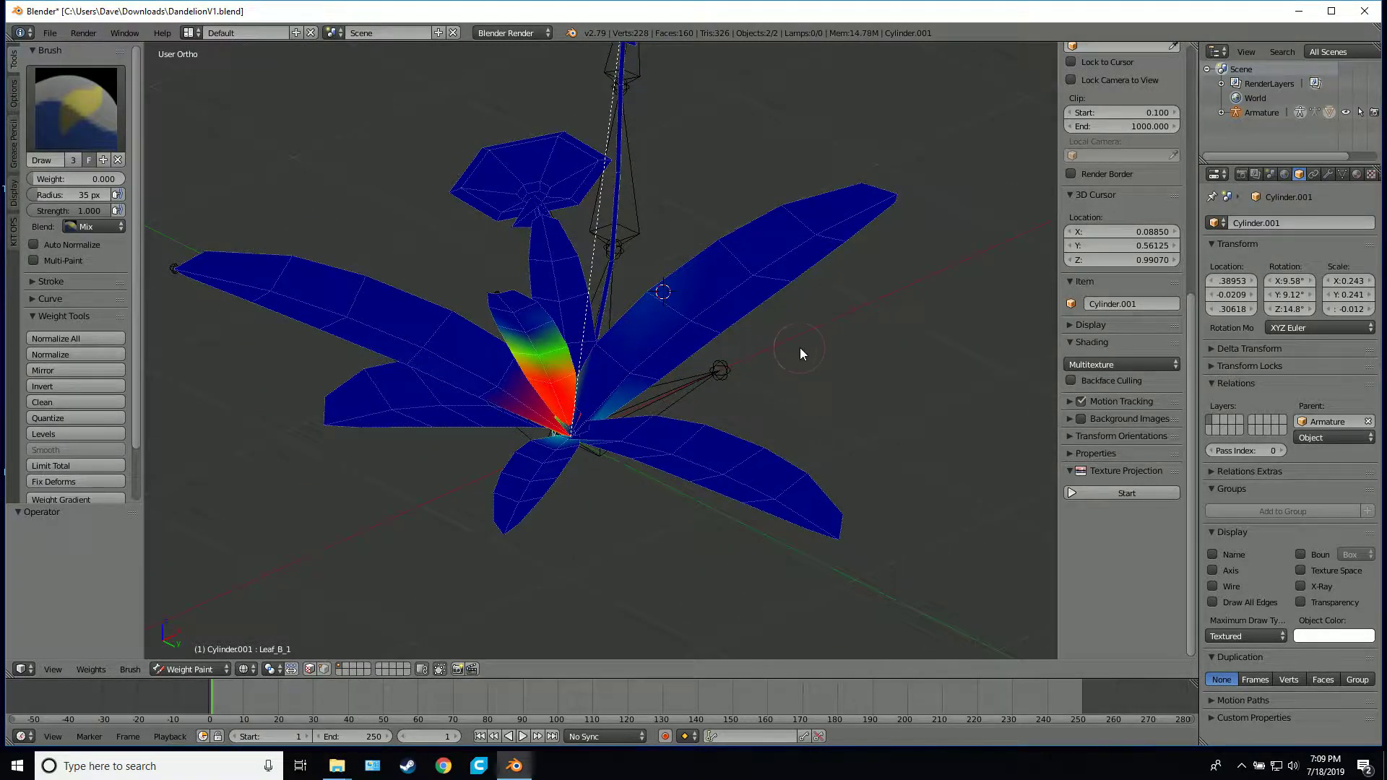
middle_click_drag(800, 348, 760, 418)
key("r")
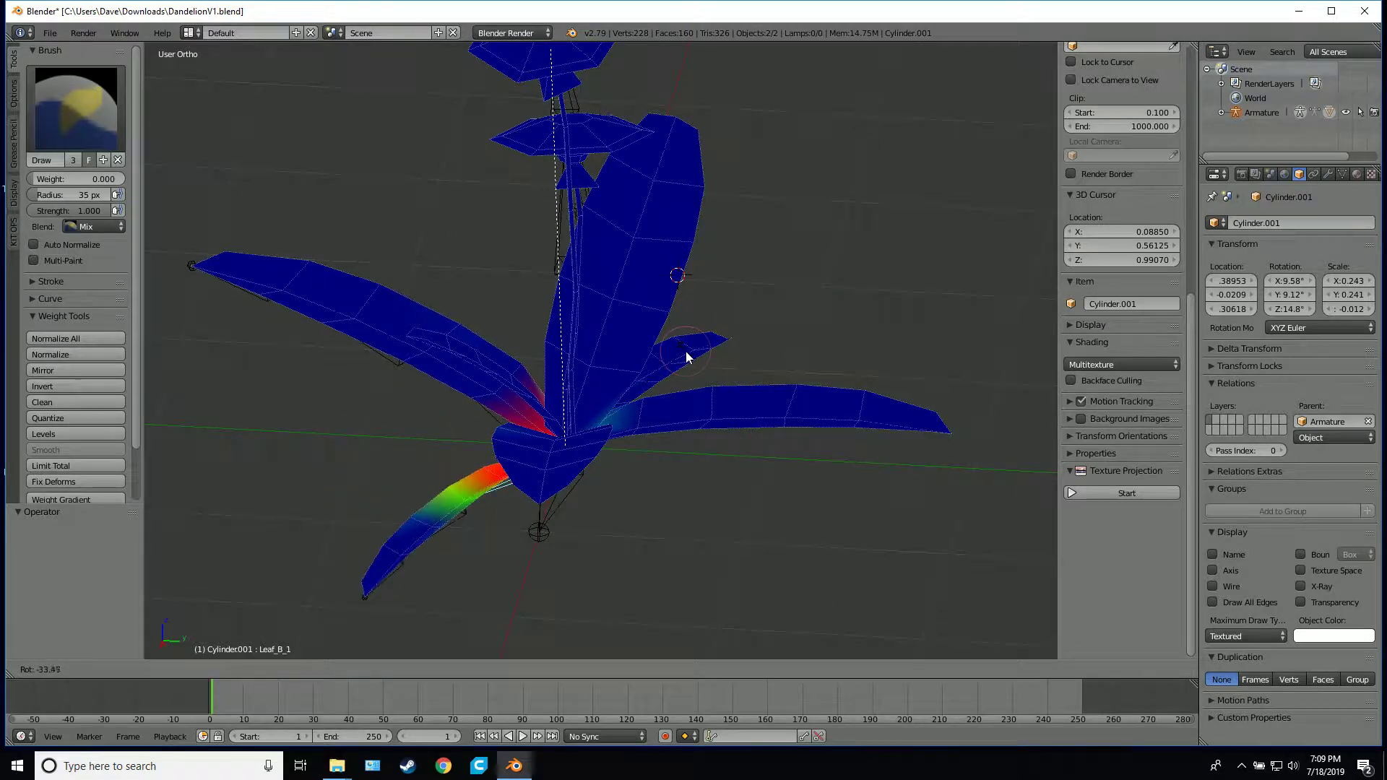
right_click(687, 358)
middle_click_drag(685, 357, 649, 340)
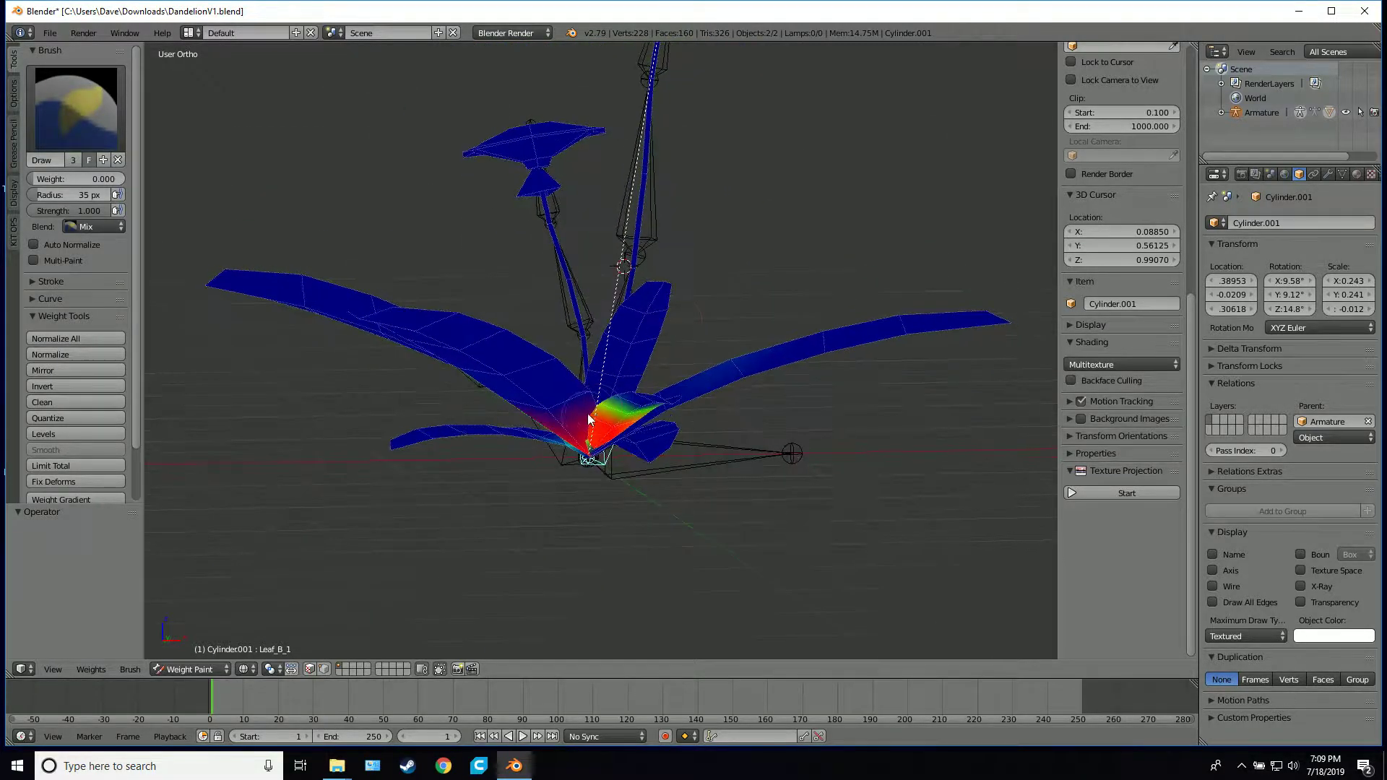
Select the Leaf_A_1 bone and clear its stray weight from the long leaf on the opposite side of the plant
middle_click_drag(589, 419, 491, 473)
right_click(496, 436, "ctrl")
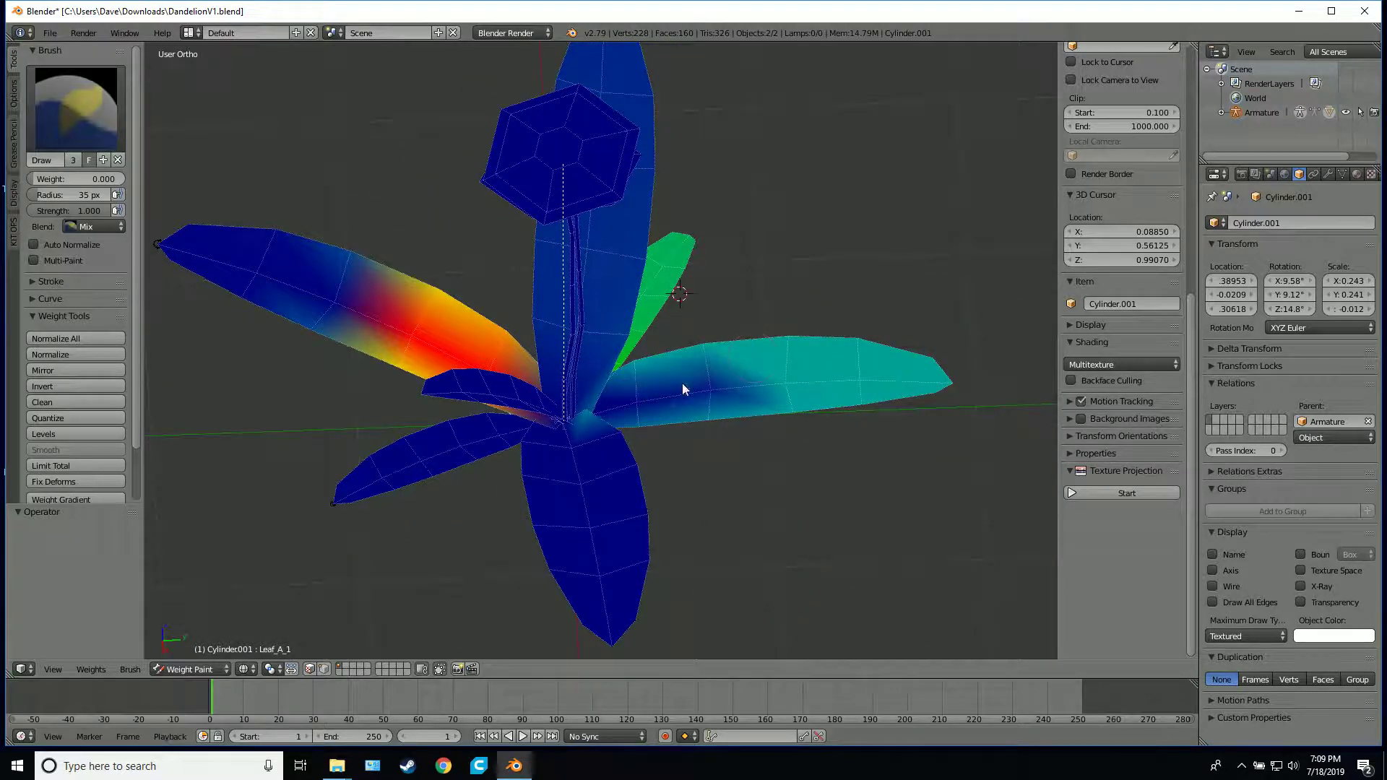
mouse_move(682, 388)
left_mouse_down()
mouse_move(929, 383)
mouse_move(672, 434)
mouse_move(947, 394)
left_mouse_up()
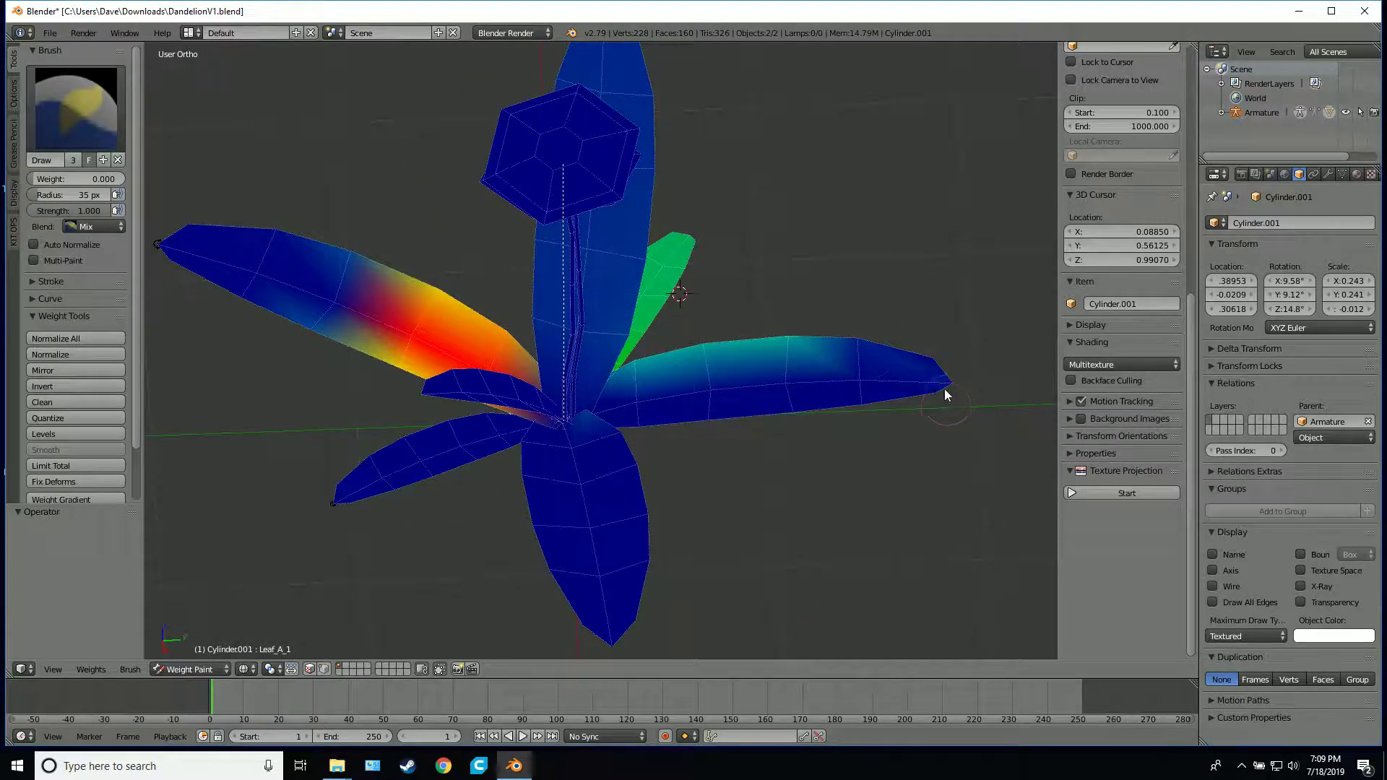
mouse_move(756, 364)
left_mouse_down()
mouse_move(696, 357)
mouse_move(762, 316)
left_mouse_up()
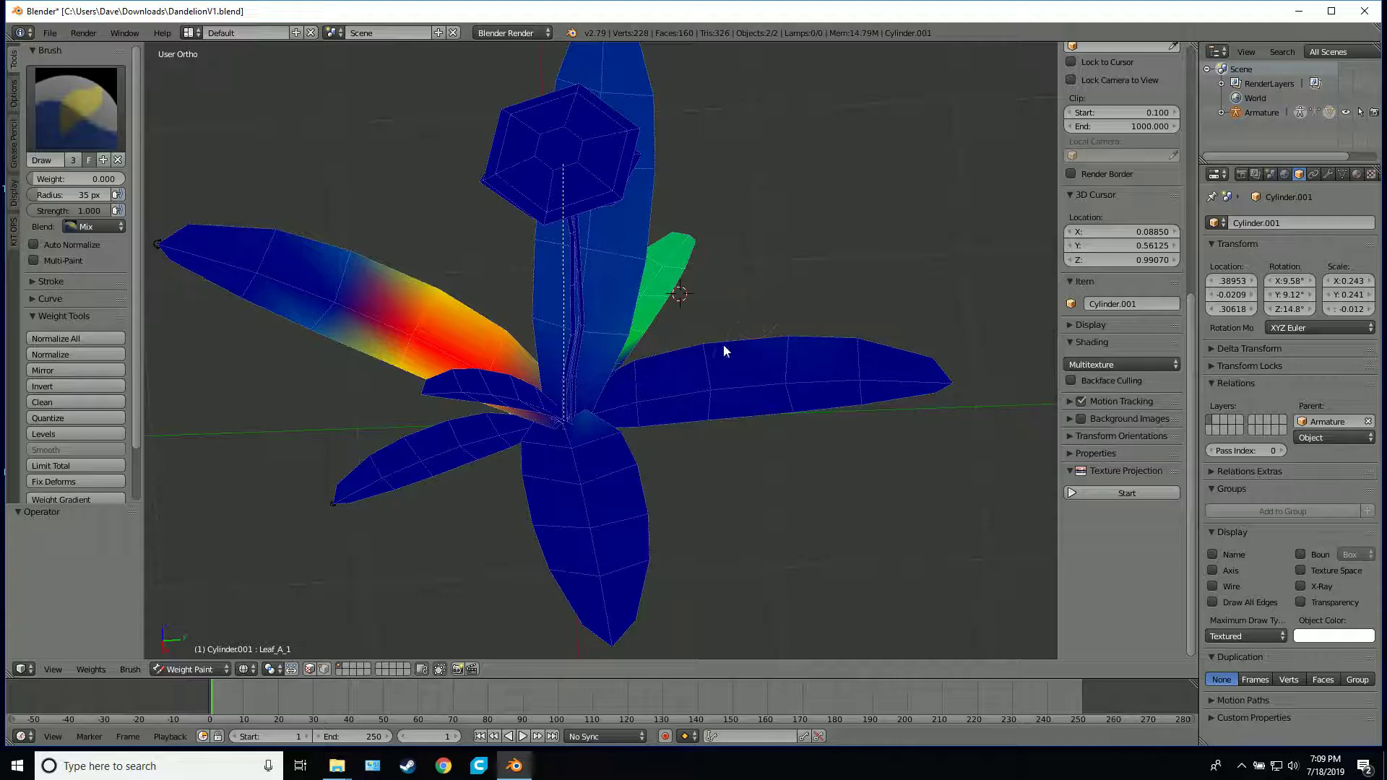
mouse_move(724, 351)
middle_mouse_down()
mouse_move(852, 379)
mouse_move(681, 347)
mouse_move(638, 436)
middle_mouse_up()
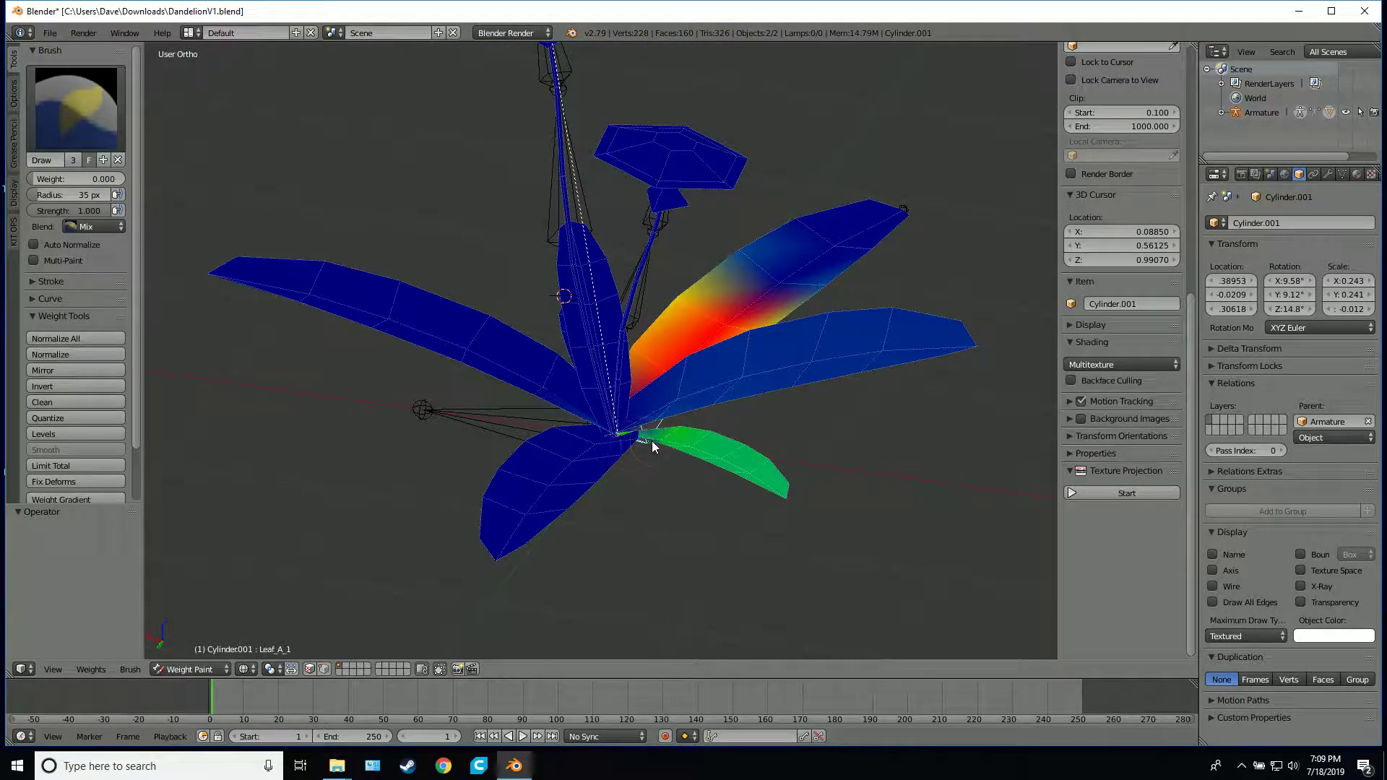
Clear stray Leaf_A_1 weight from the small leaf and the adjacent long leaf with the zero-weight brush
left_click_drag(752, 460, 671, 448)
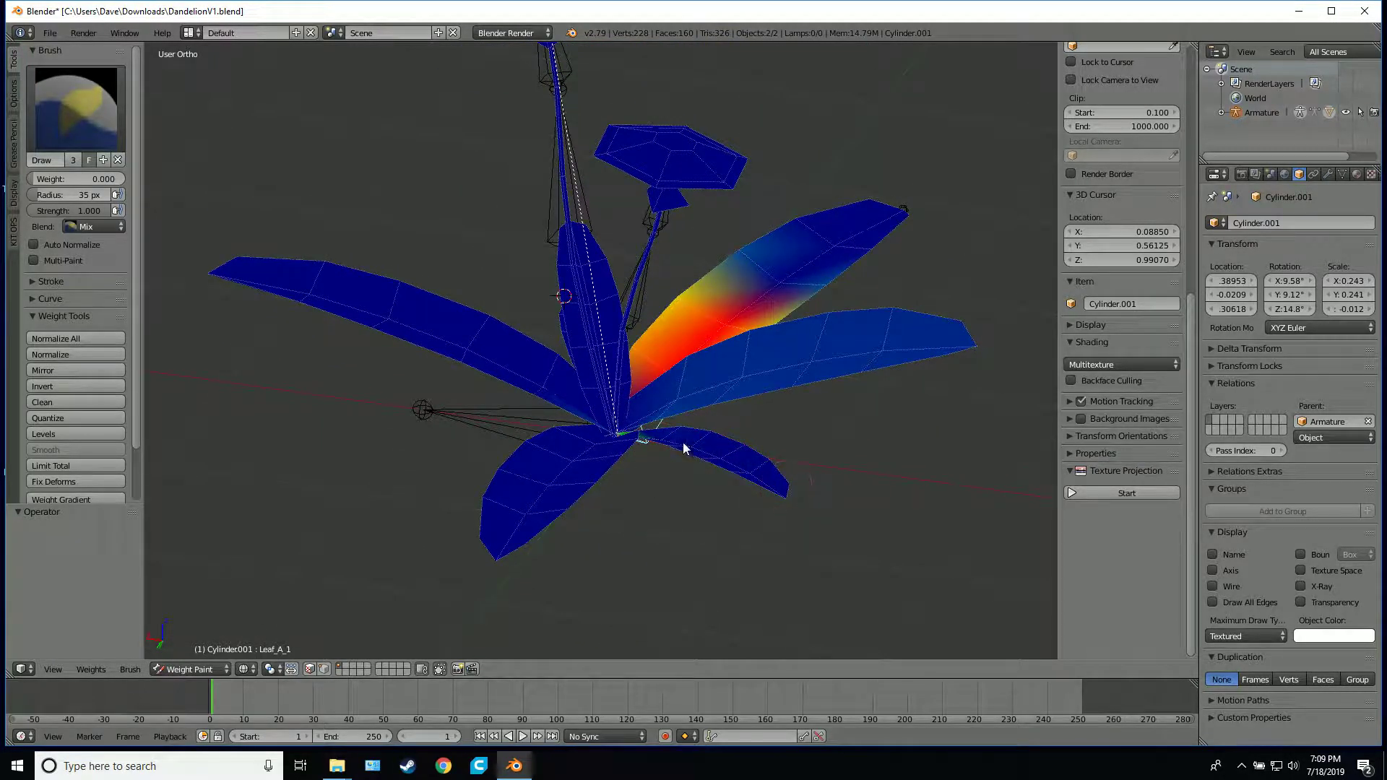
middle_click_drag(587, 431, 752, 392)
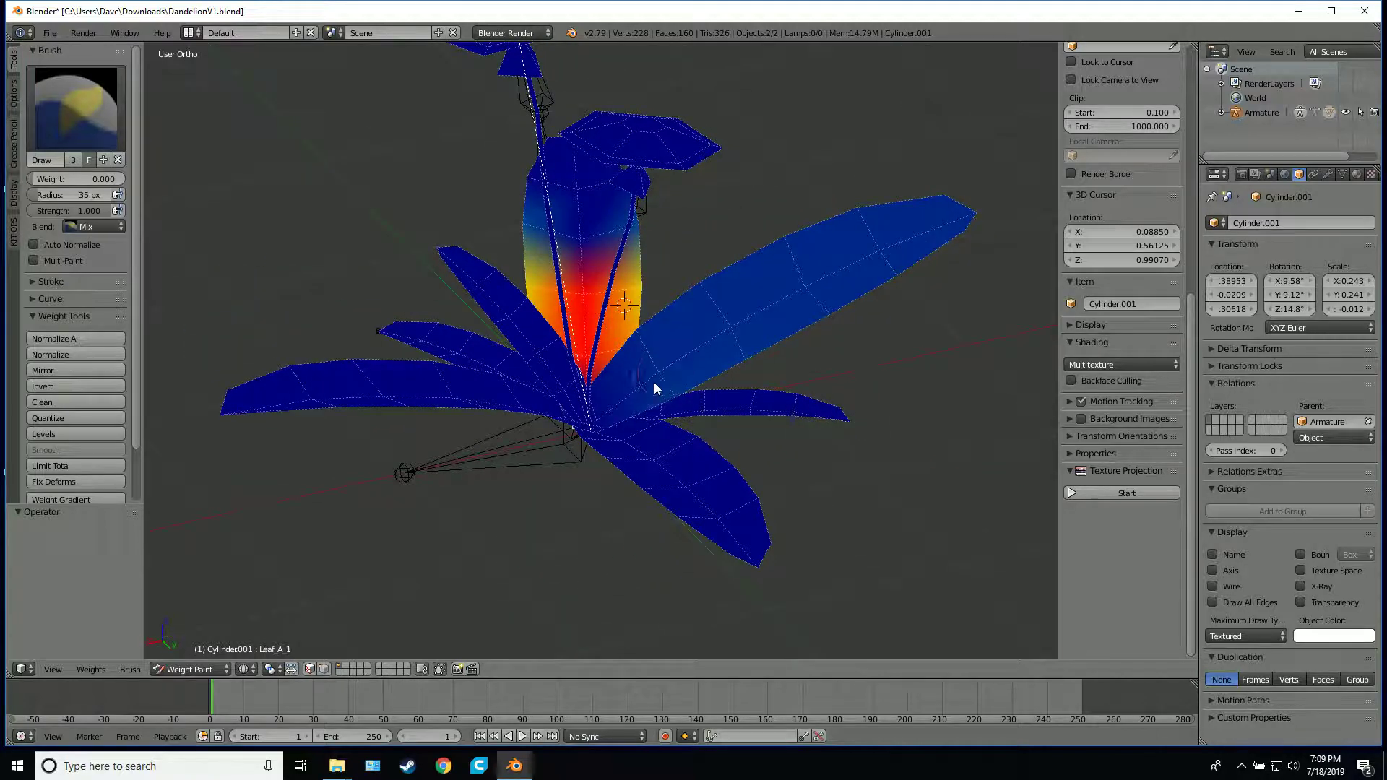
mouse_move(722, 347)
left_mouse_down()
mouse_move(795, 322)
mouse_move(971, 216)
mouse_move(737, 272)
mouse_move(840, 266)
mouse_move(722, 322)
mouse_move(728, 334)
left_mouse_up()
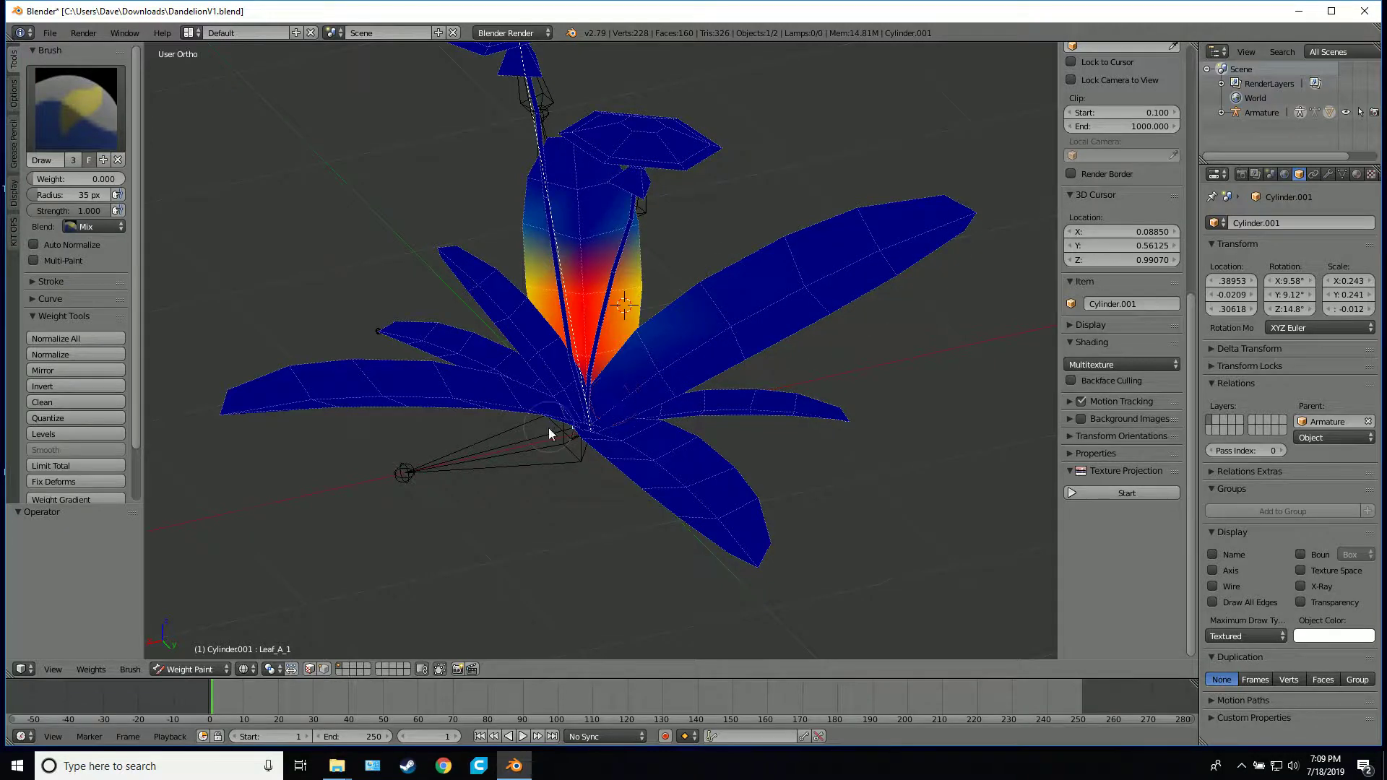
Test-rotate the Leaf_A_1 bone from several angles to check the whole leaf's deformation, cancelling each rotation
middle_click_drag(551, 433, 687, 372)
key("r")
right_click(639, 369)
scroll(600, 455, "up", 3)
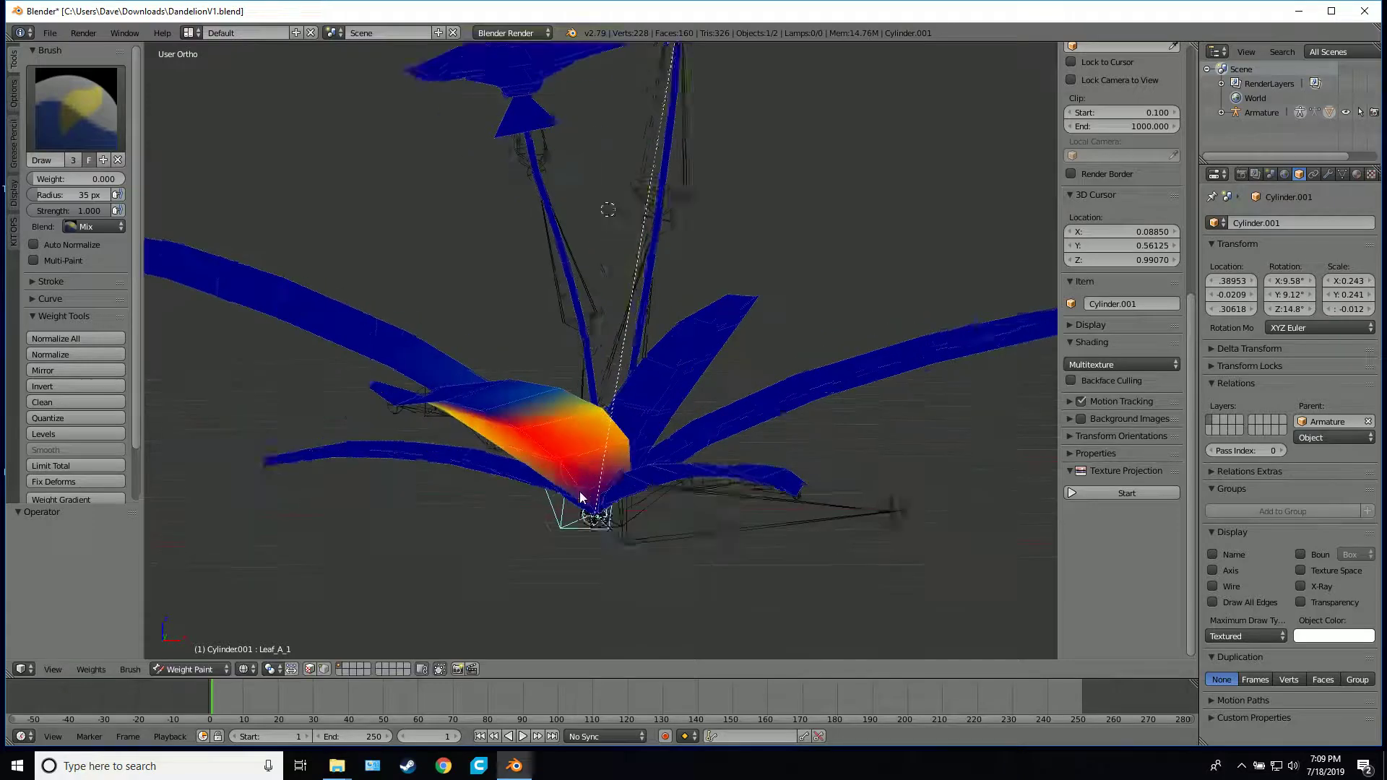
middle_click_drag(583, 499, 487, 562)
key("r")
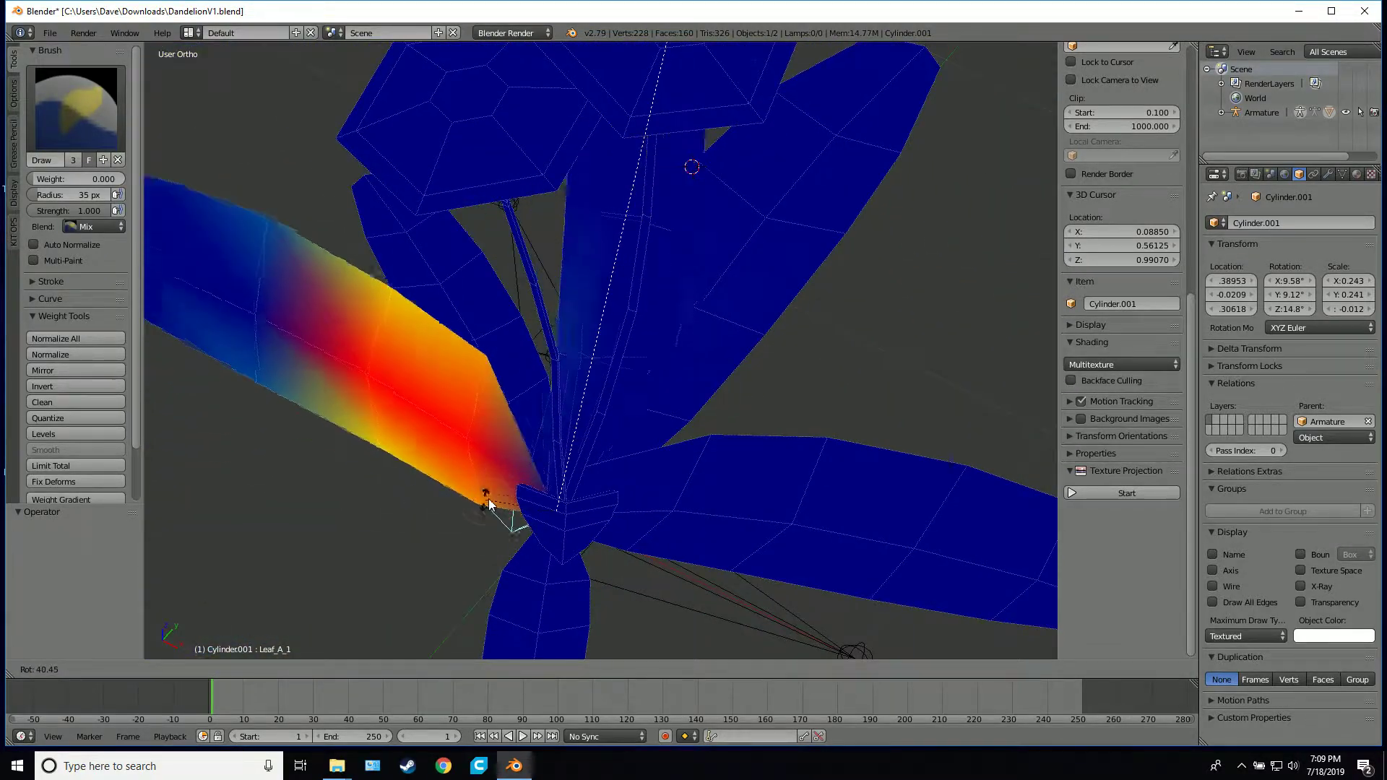
right_click(658, 498)
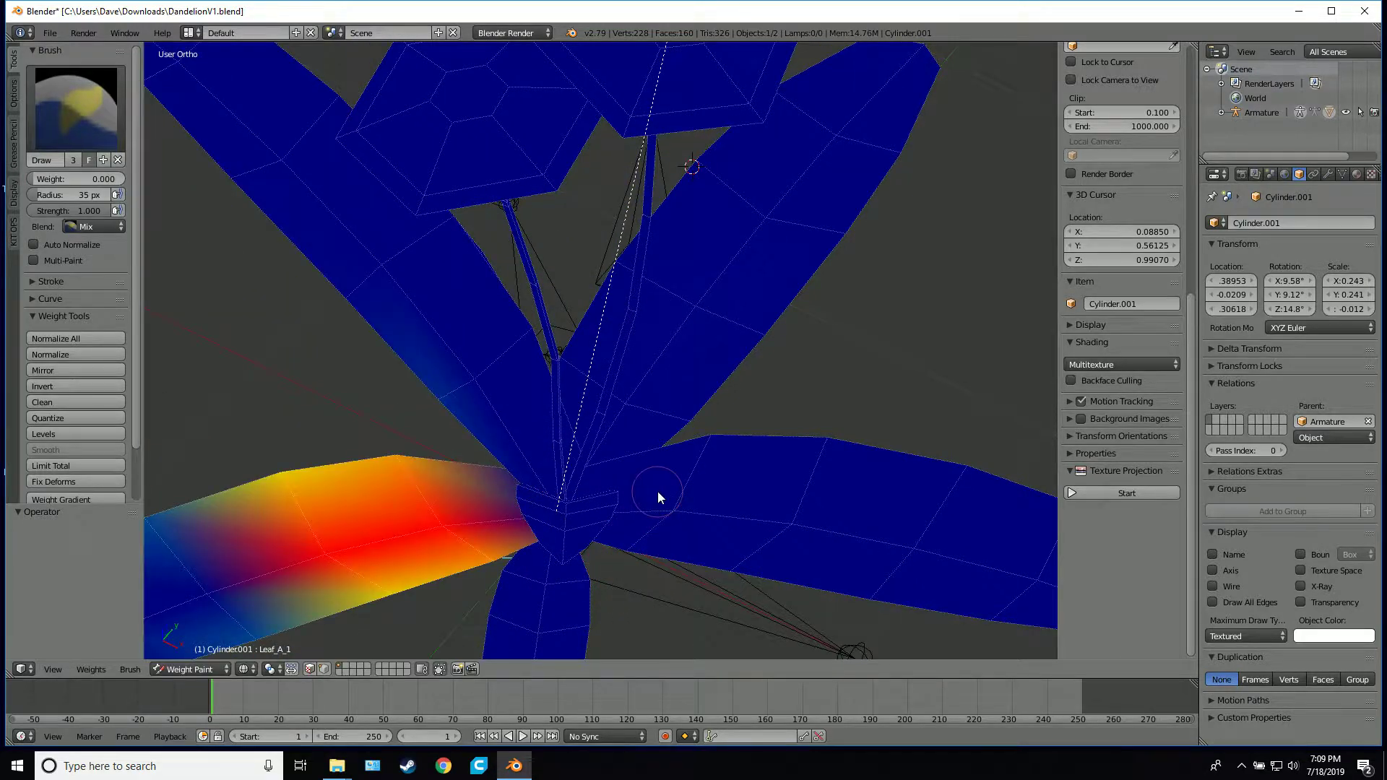
scroll(659, 493, "down", 3)
key("r")
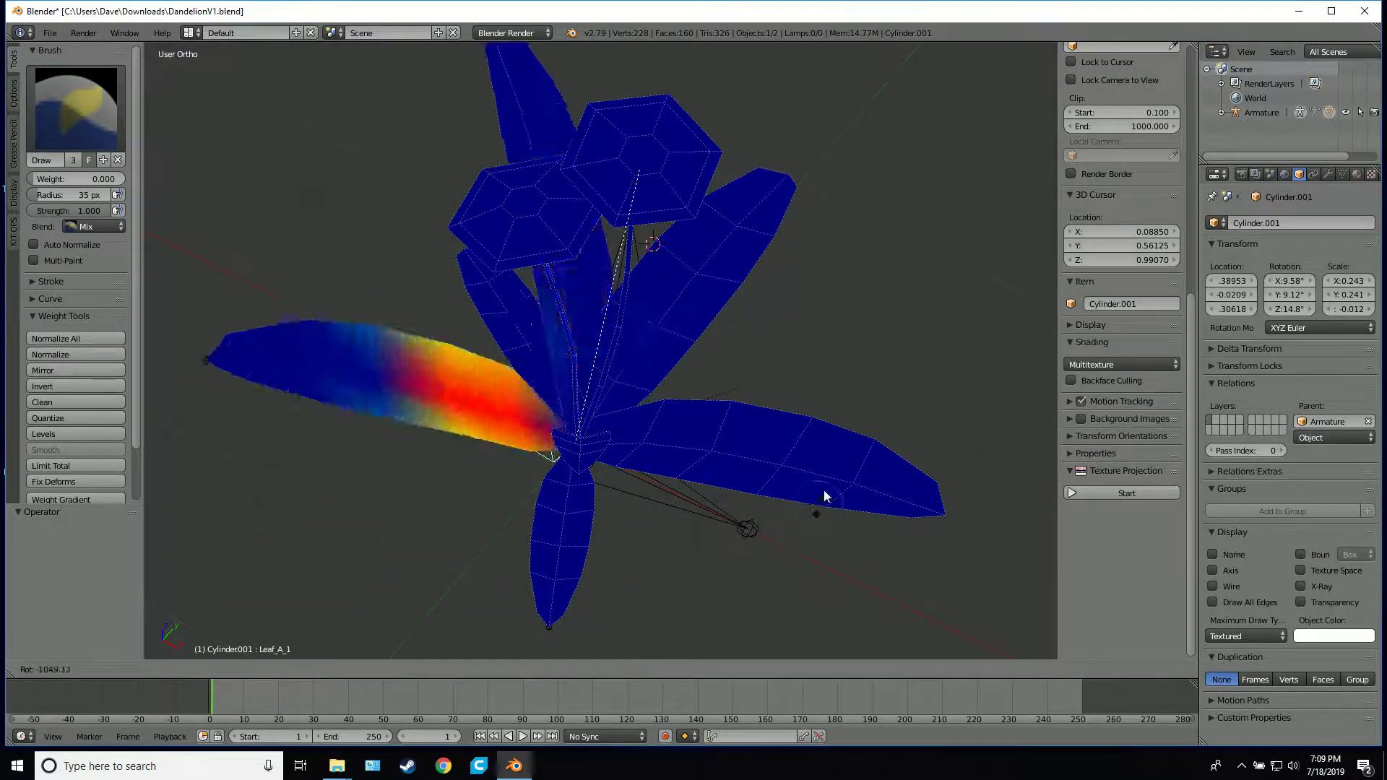
right_click(825, 216)
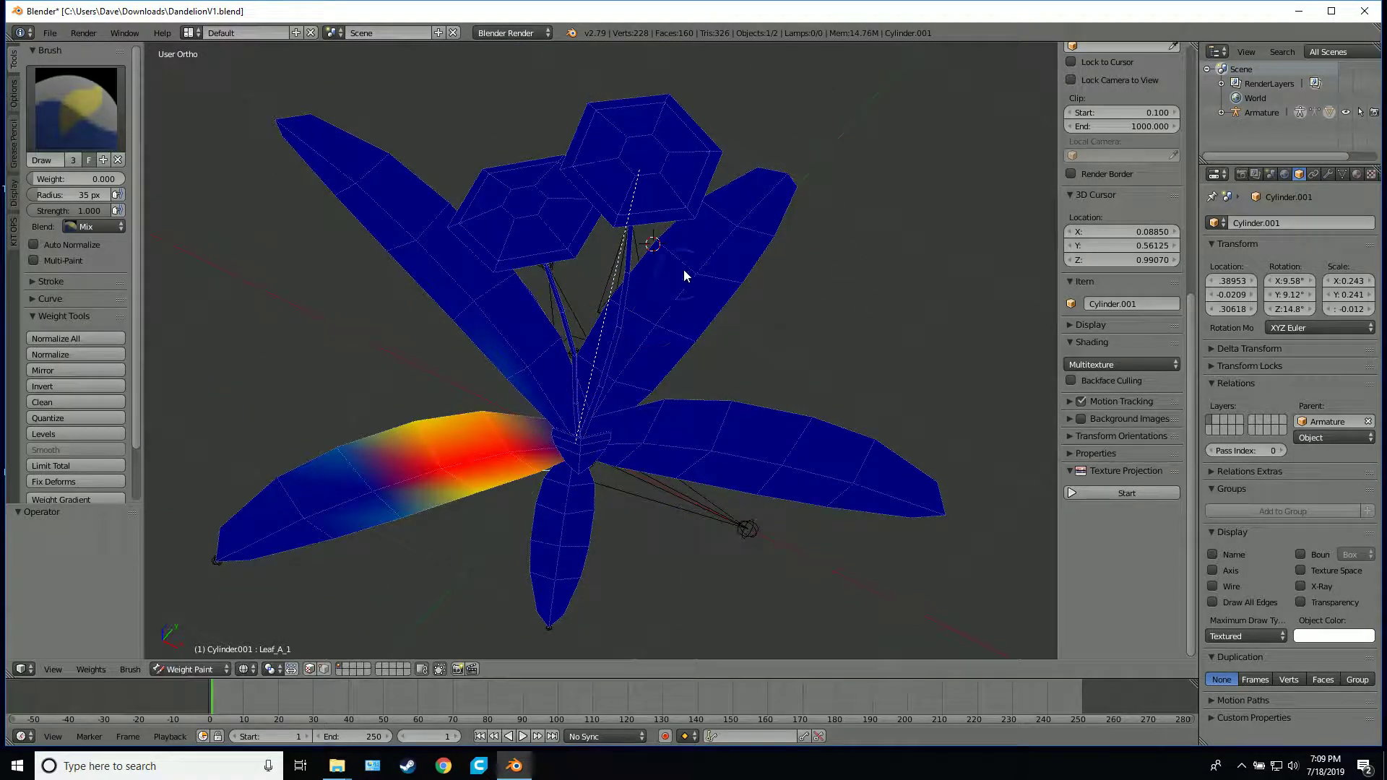
Select the Leaf_B_1 bone at the plant's base and test-rotate it in both directions, cancelling the rotations
right_click(609, 422)
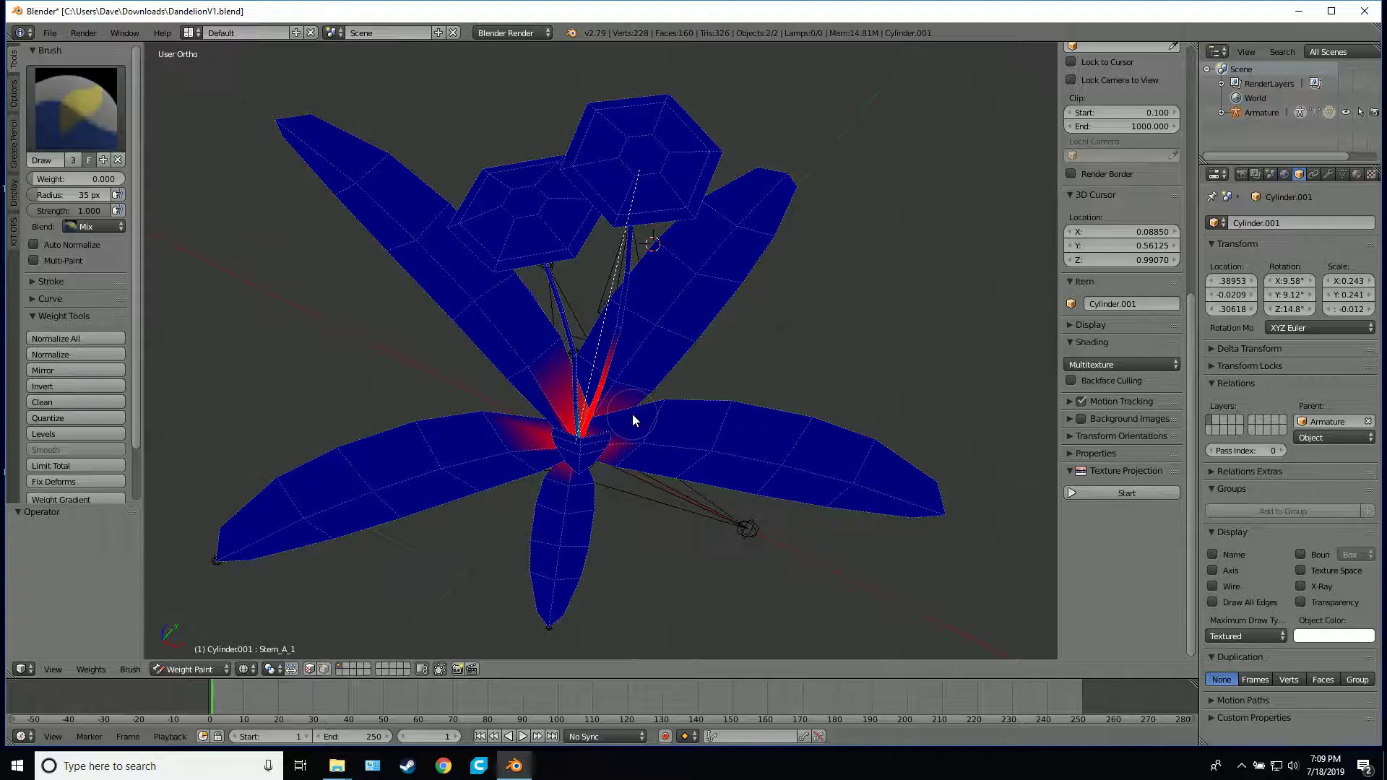
middle_click_drag(614, 423, 631, 455)
right_click(647, 483)
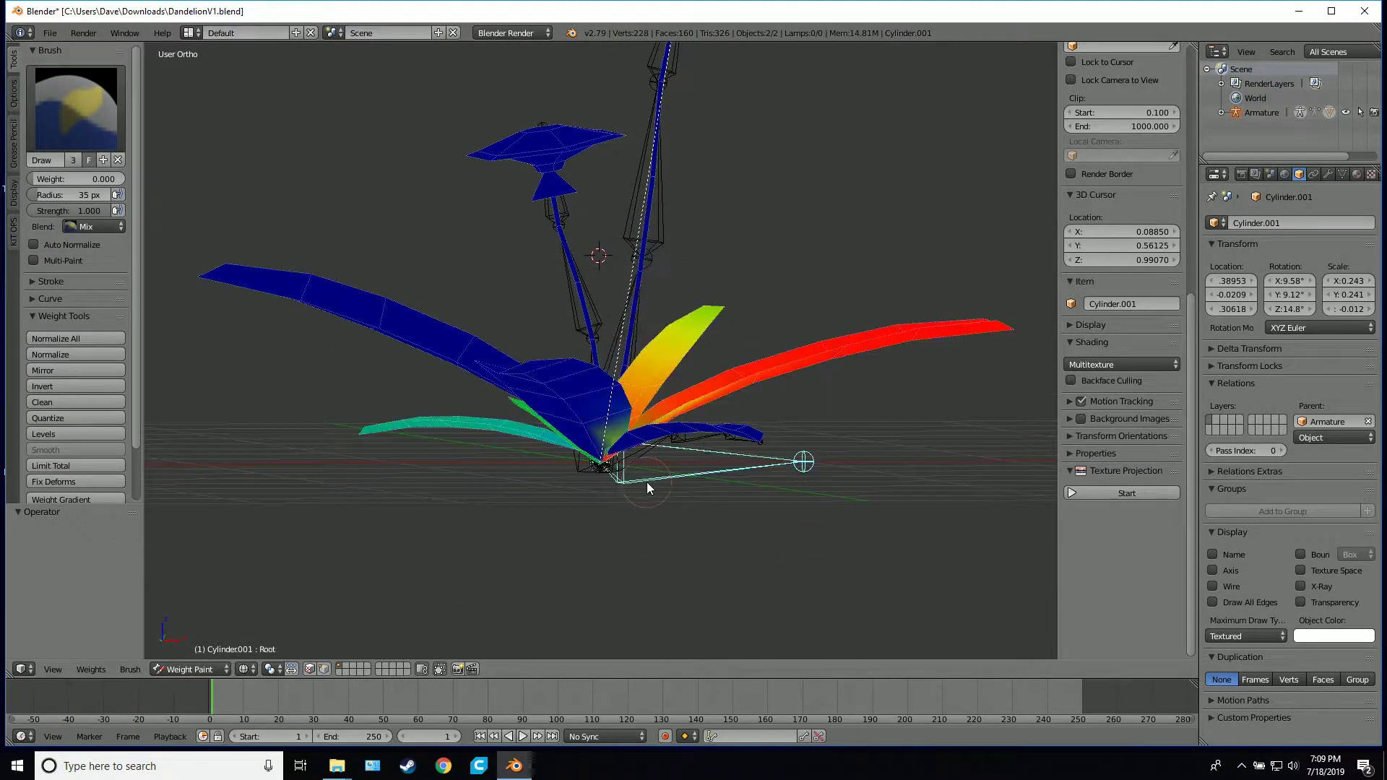
right_click(641, 453)
middle_click_drag(725, 430, 671, 438)
key("r")
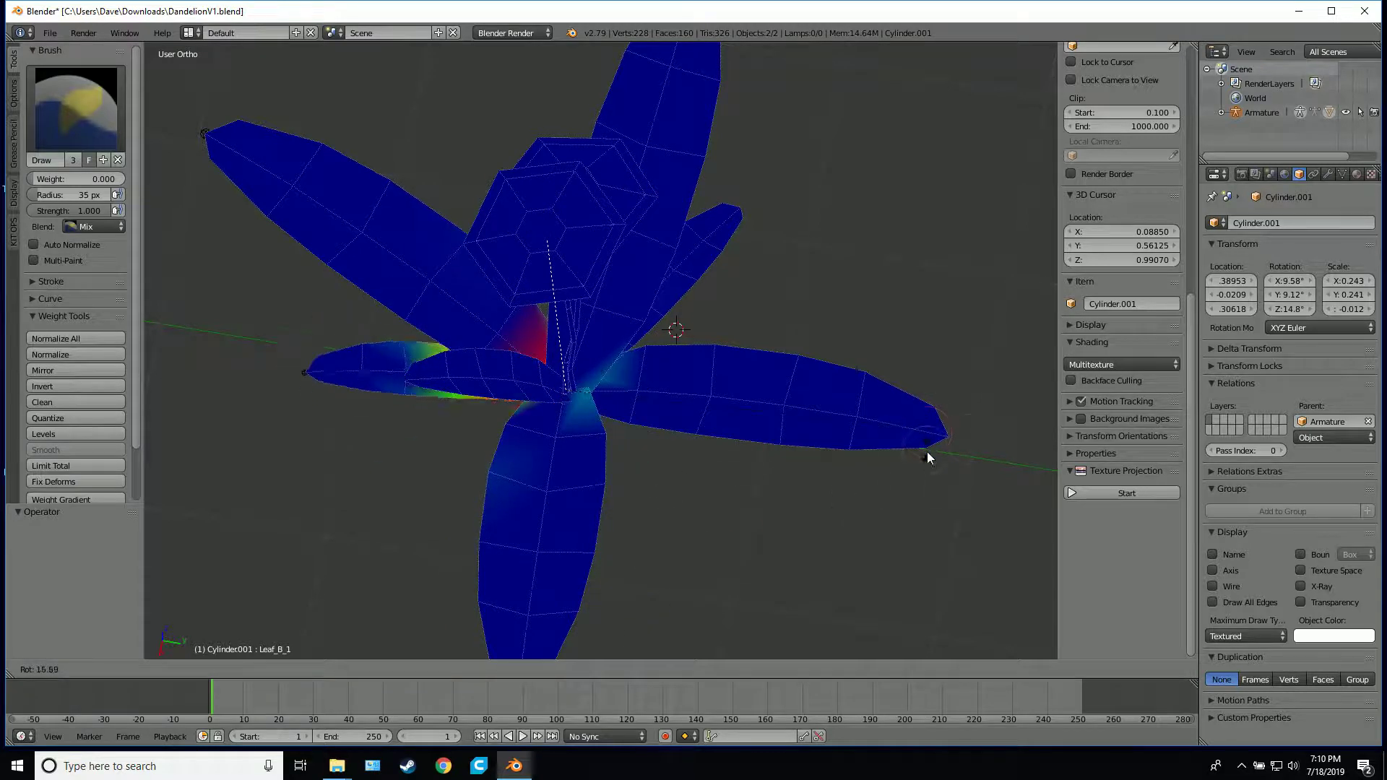
left_click(951, 417)
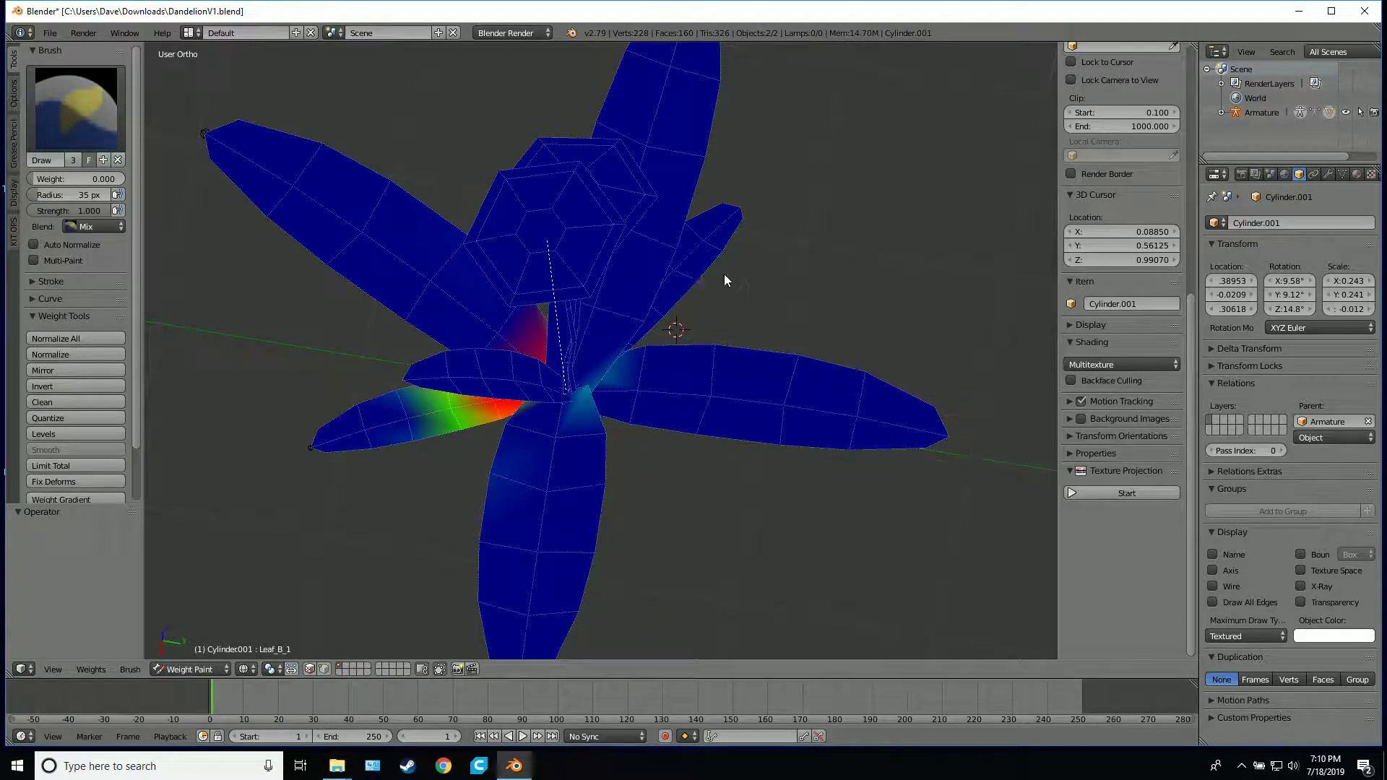
key("r")
right_click(577, 266)
key("r")
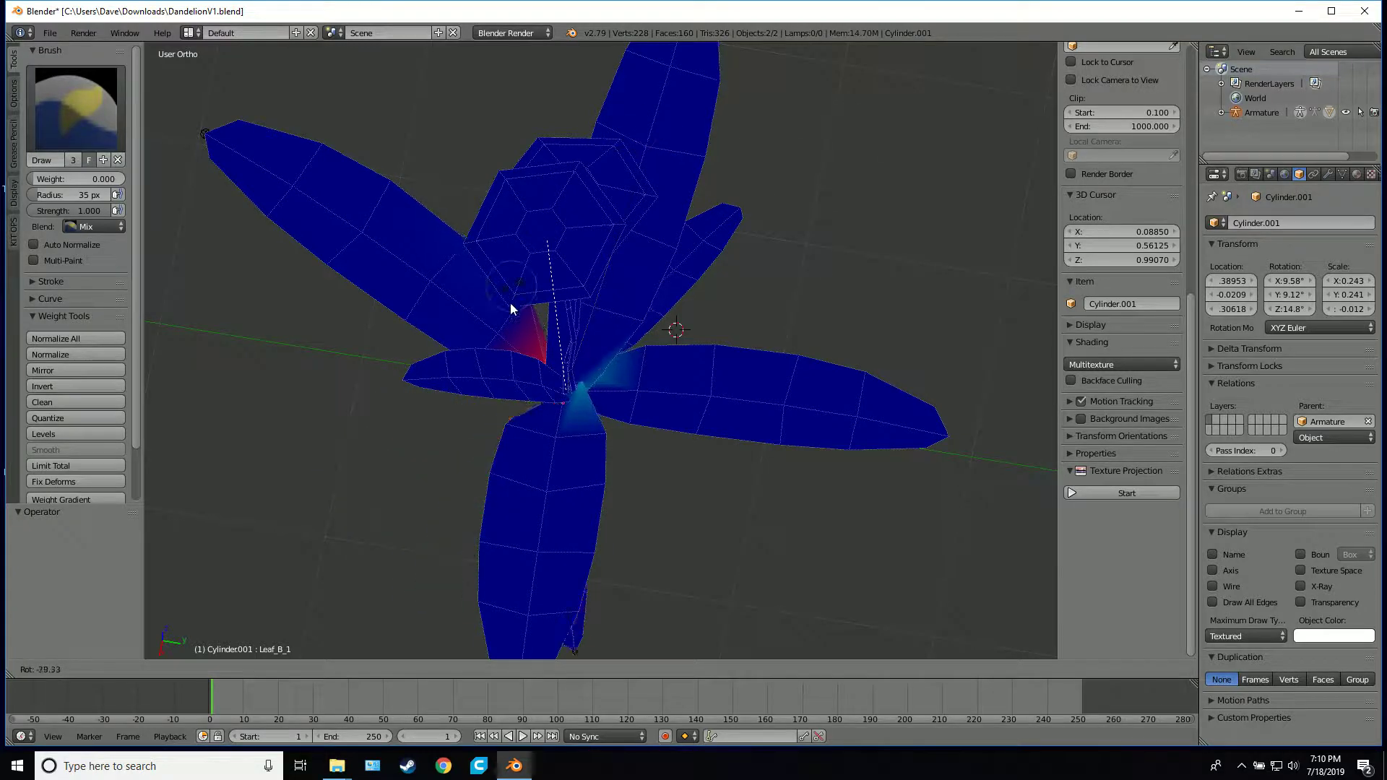
right_click(469, 246)
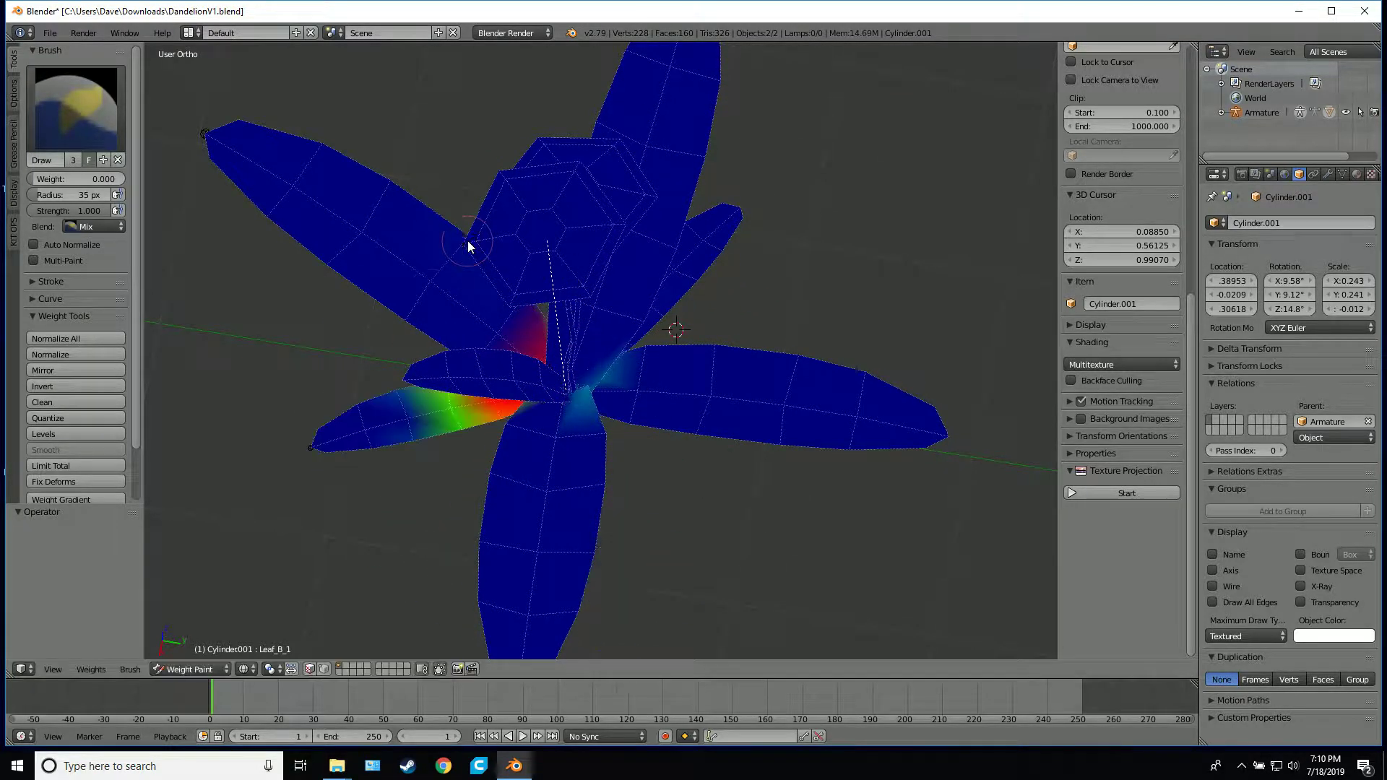
Test-rotate Leaf_B_1 from other viewing angles to check how the small leaf moves against its neighbours, cancelling each rotation
middle_click_drag(430, 289, 468, 288)
key("r")
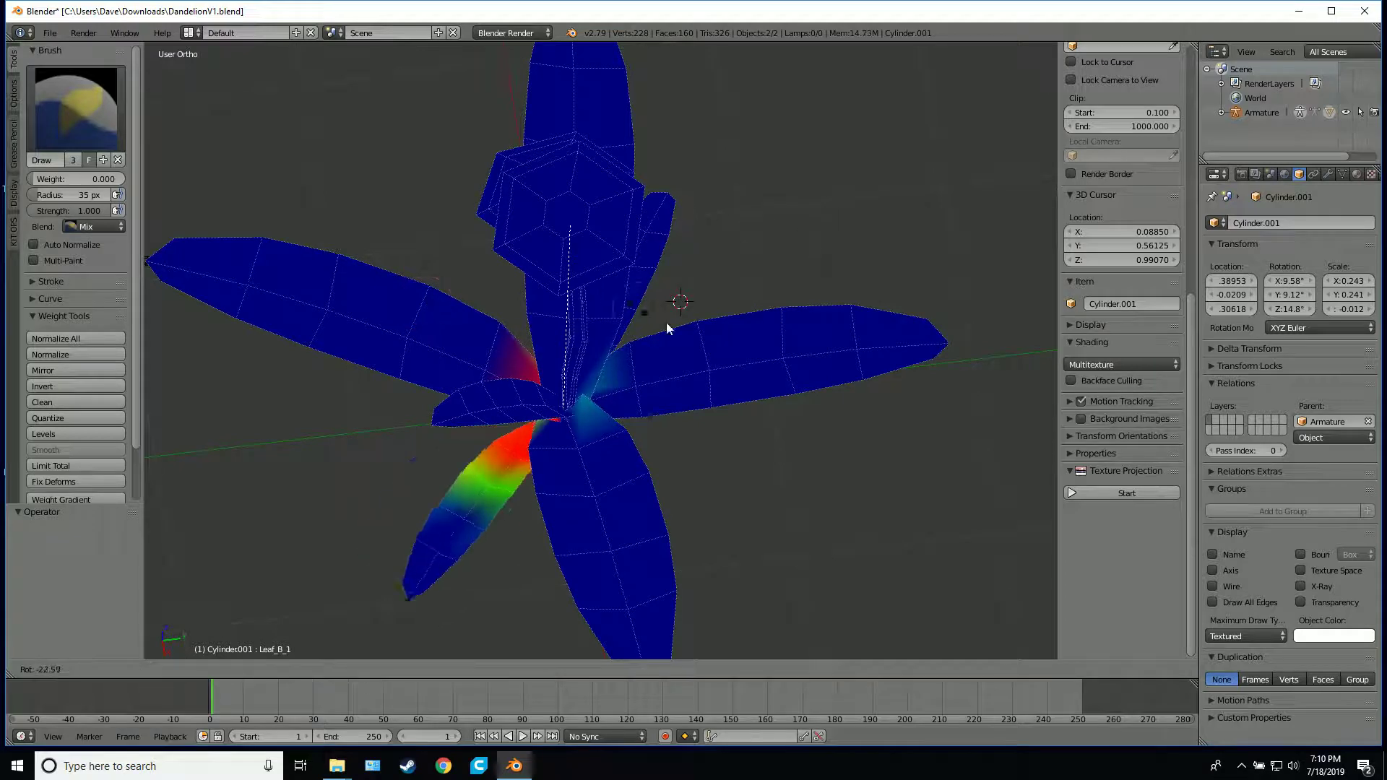
right_click(627, 296)
middle_click_drag(628, 296, 643, 345)
key("r")
right_click(897, 612)
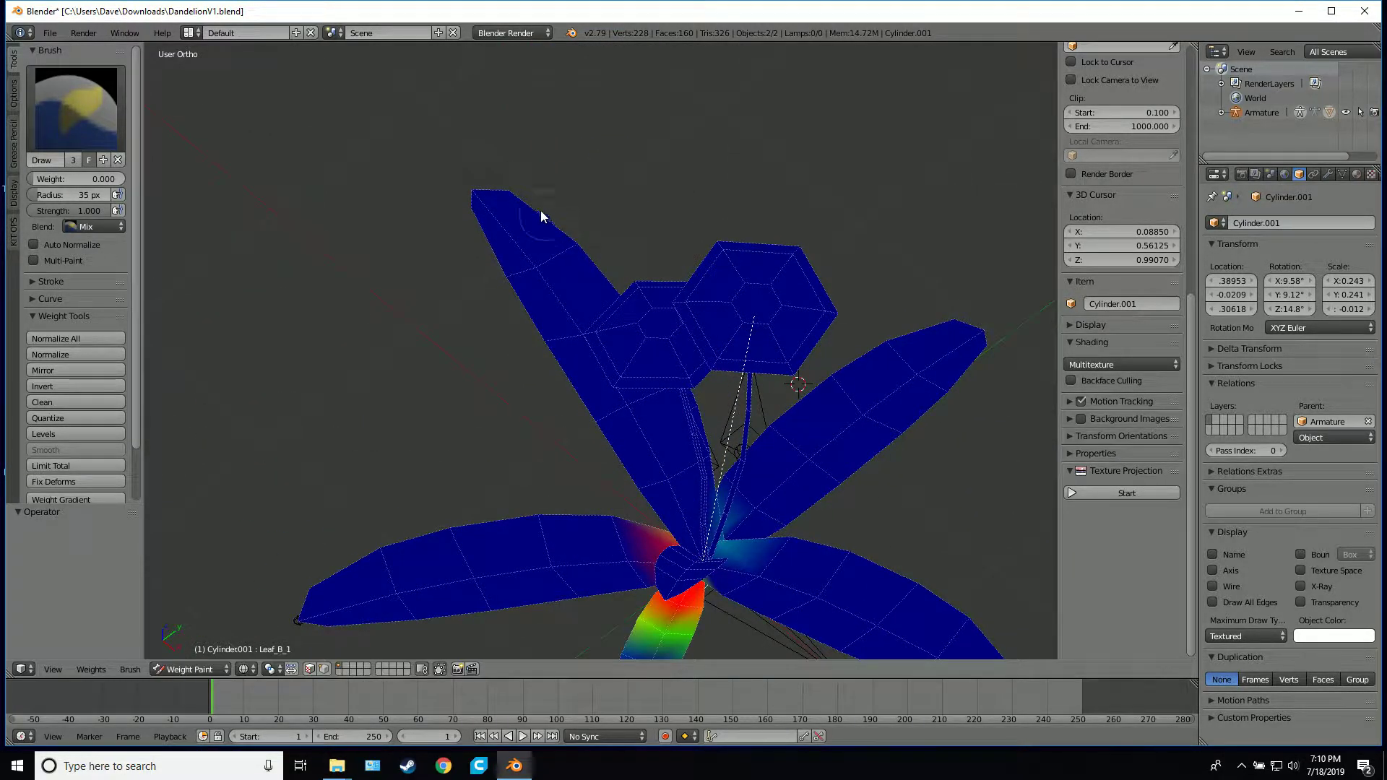
middle_click_drag(639, 495, 723, 347)
key("r")
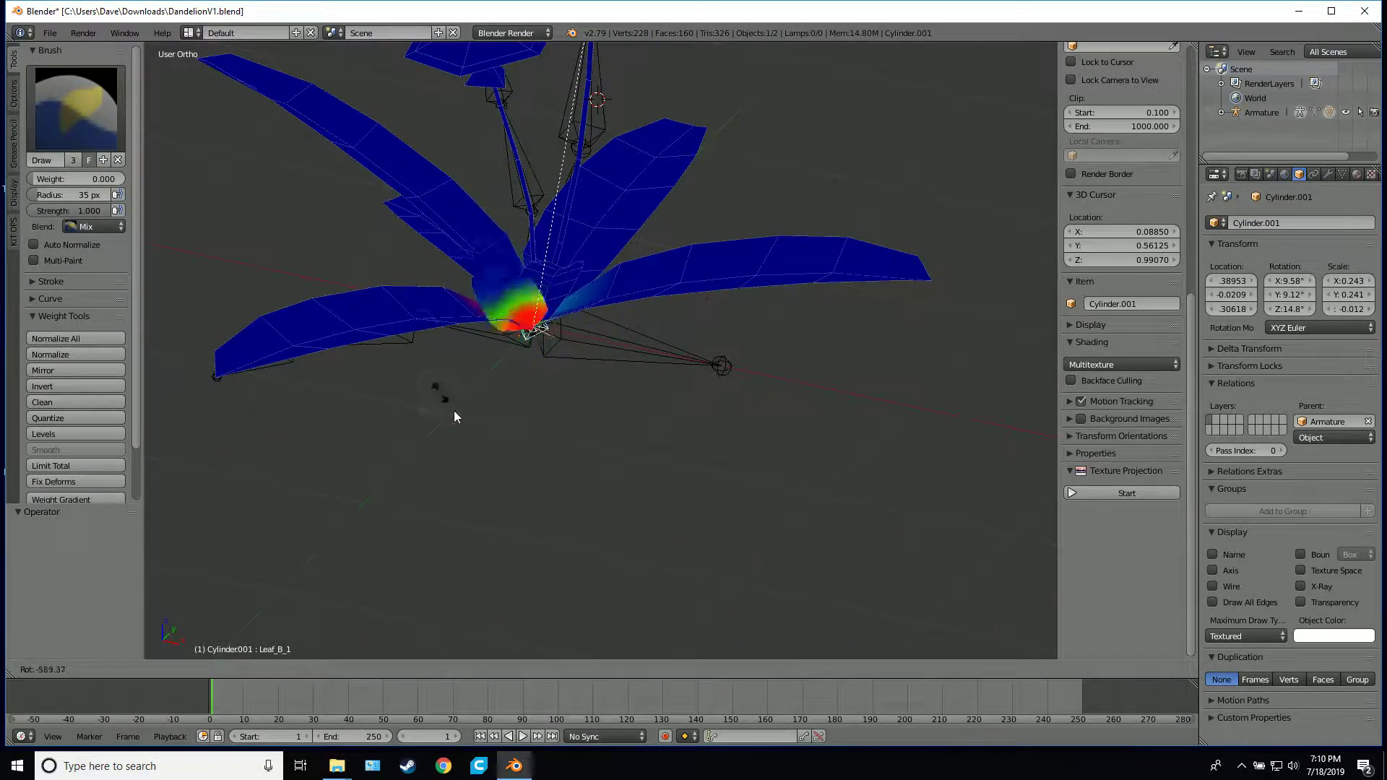
right_click(618, 264)
Test-rotate the small leaf's Leaf_B_3 tip bone and Leaf_B_2 middle bone, cancelling both rotations
mouse_move(814, 268)
middle_mouse_down()
mouse_move(695, 305)
mouse_move(653, 226)
mouse_move(483, 312)
mouse_move(499, 325)
middle_mouse_up()
right_click(495, 318, "ctrl")
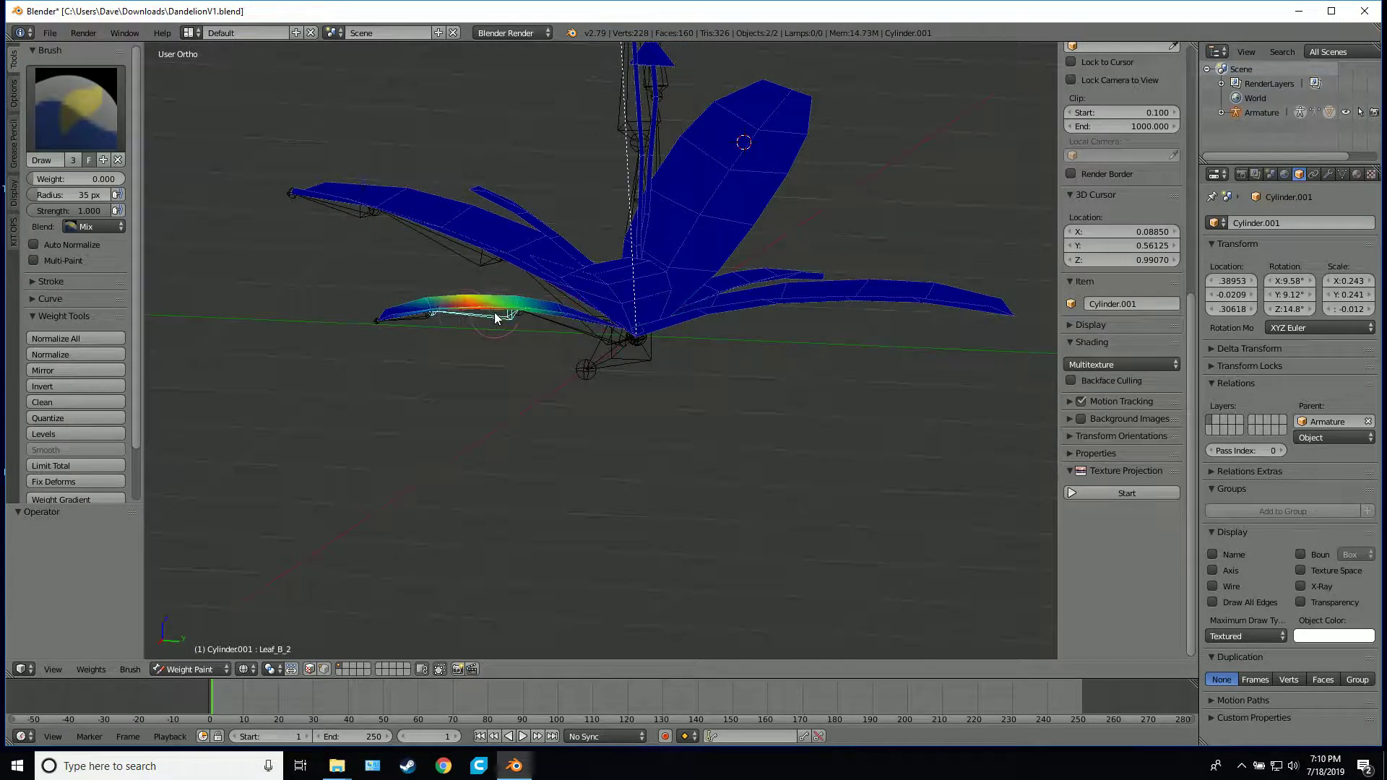
right_click(427, 318, "ctrl")
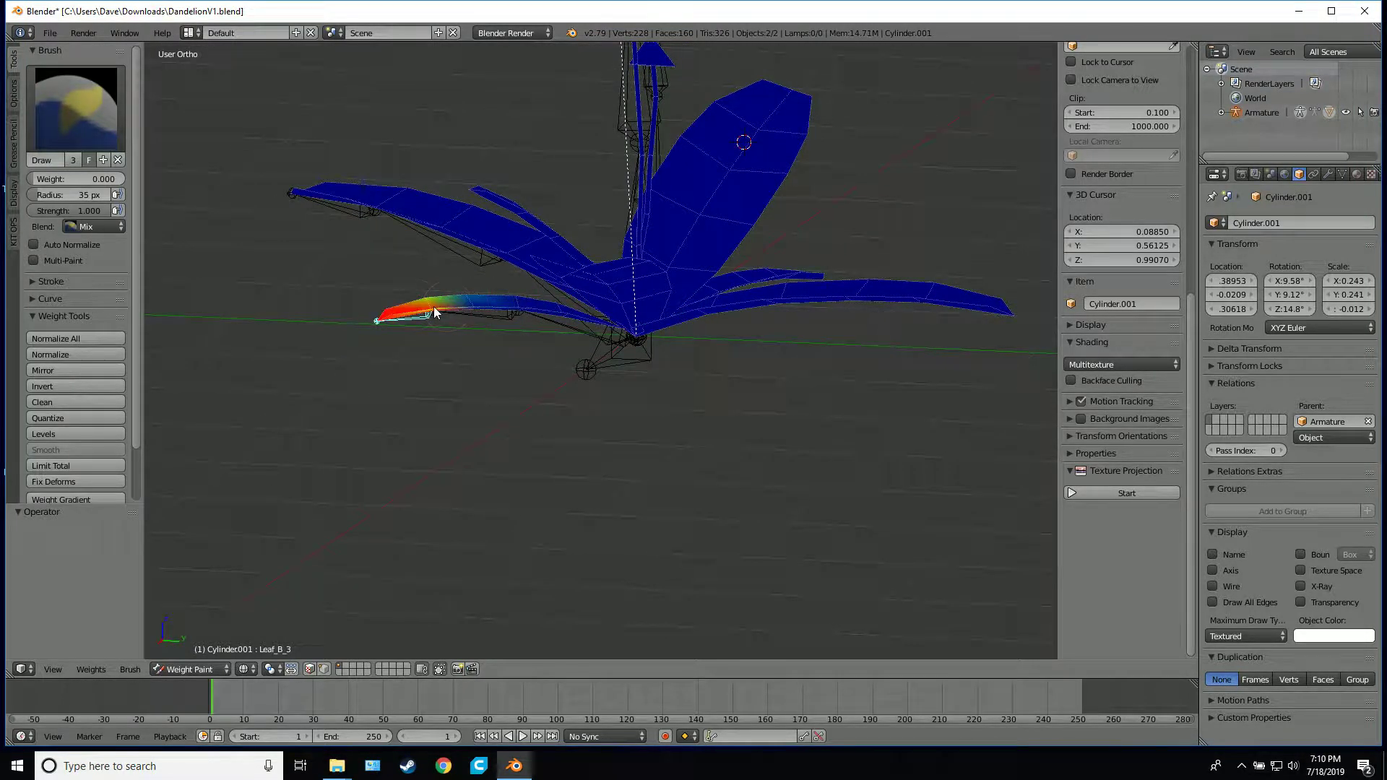
key("r")
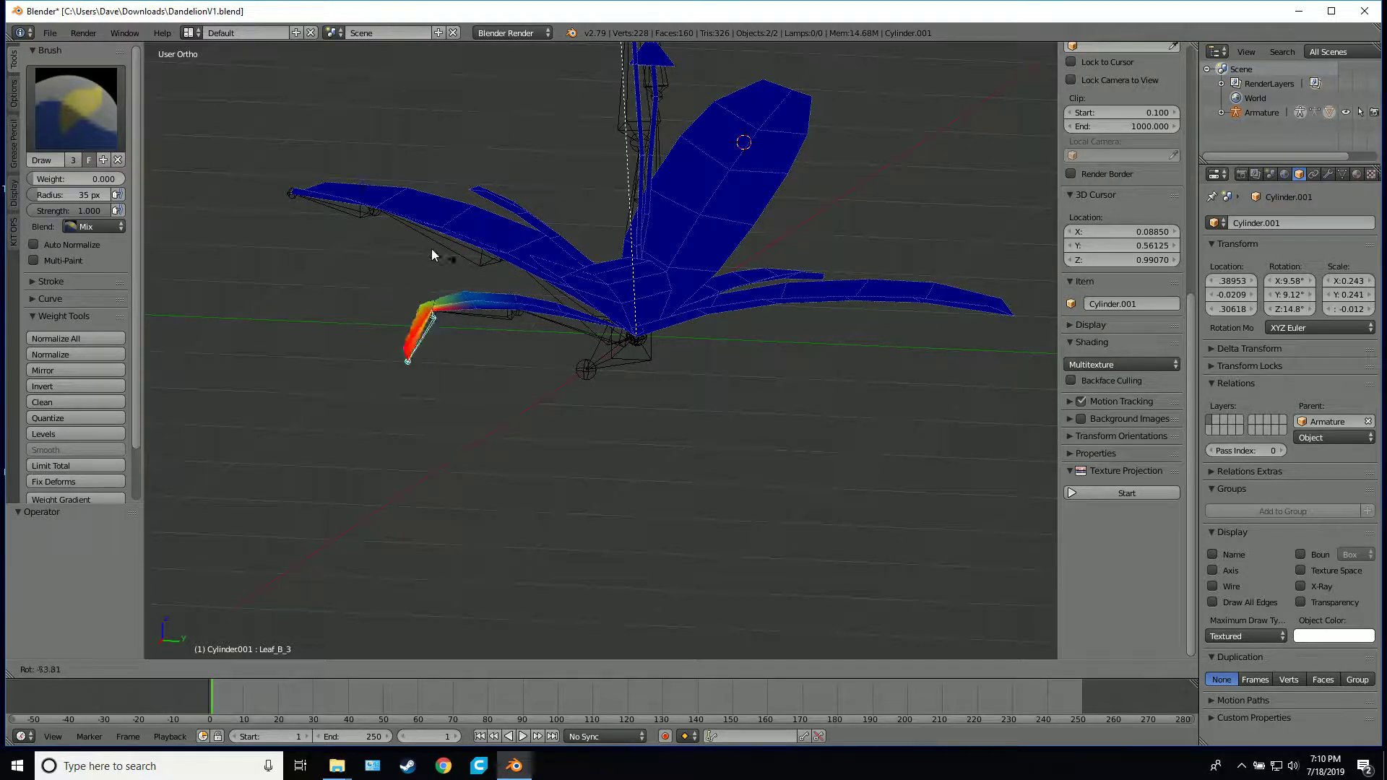
key("Escape")
right_click(504, 317, "ctrl")
key("r")
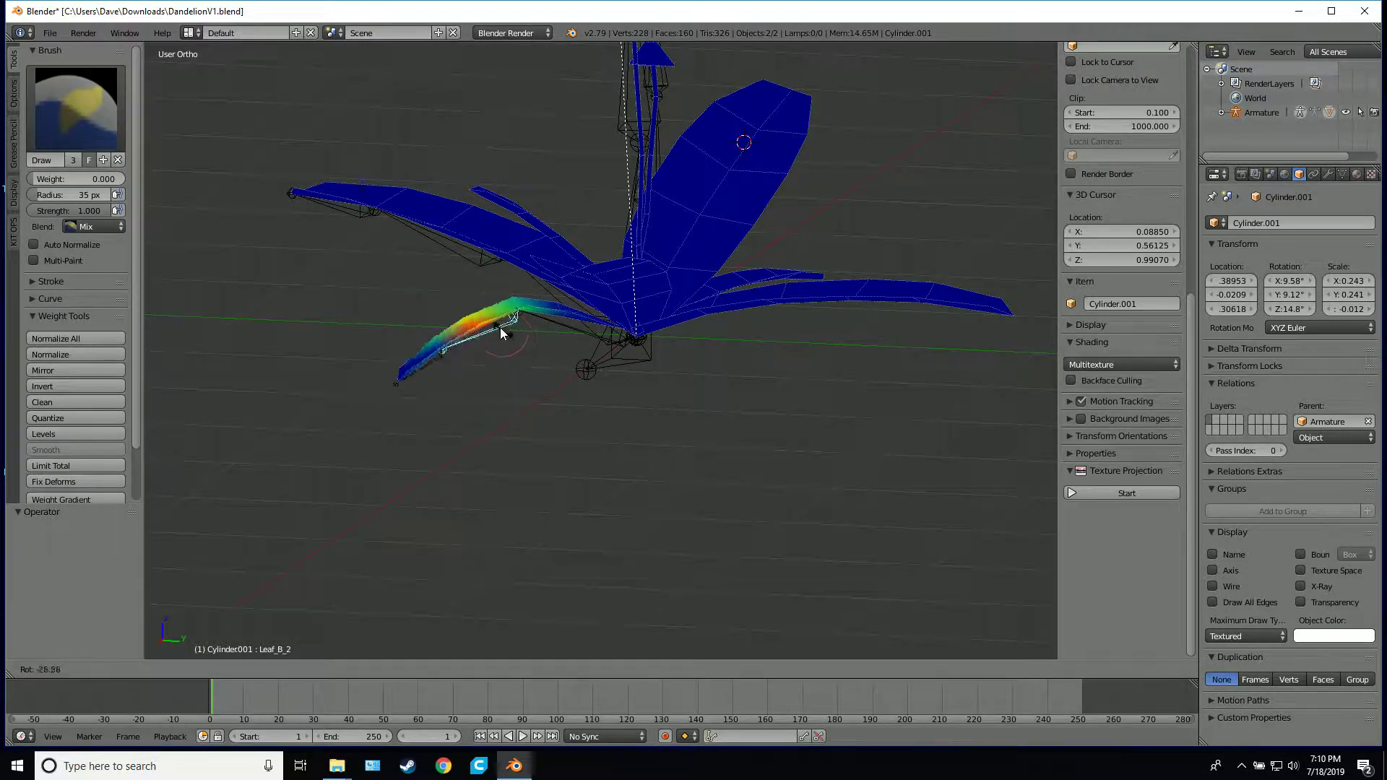
key("Escape")
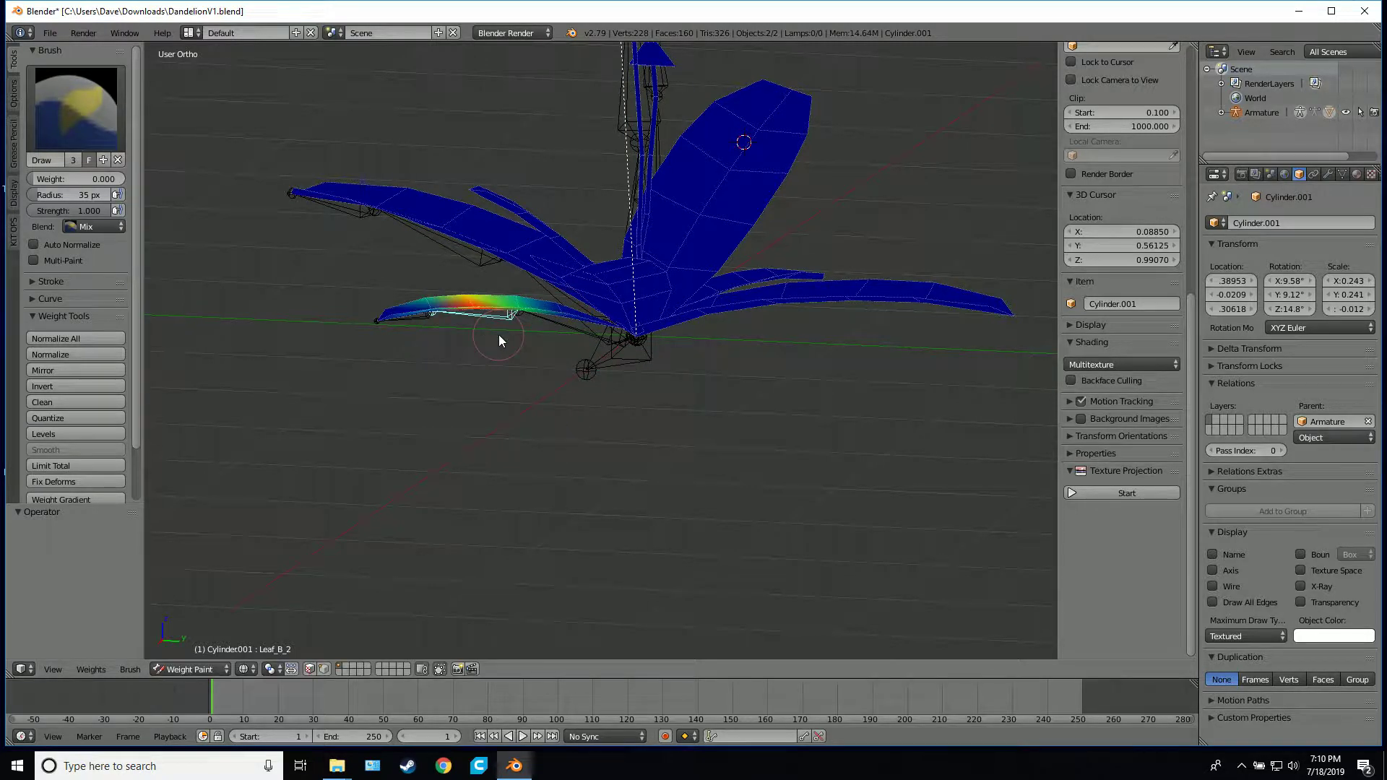
Select Leaf_B_1 again, test-rotate it, and inspect its weights around the plant's base from several angles
right_click(575, 336)
key("r")
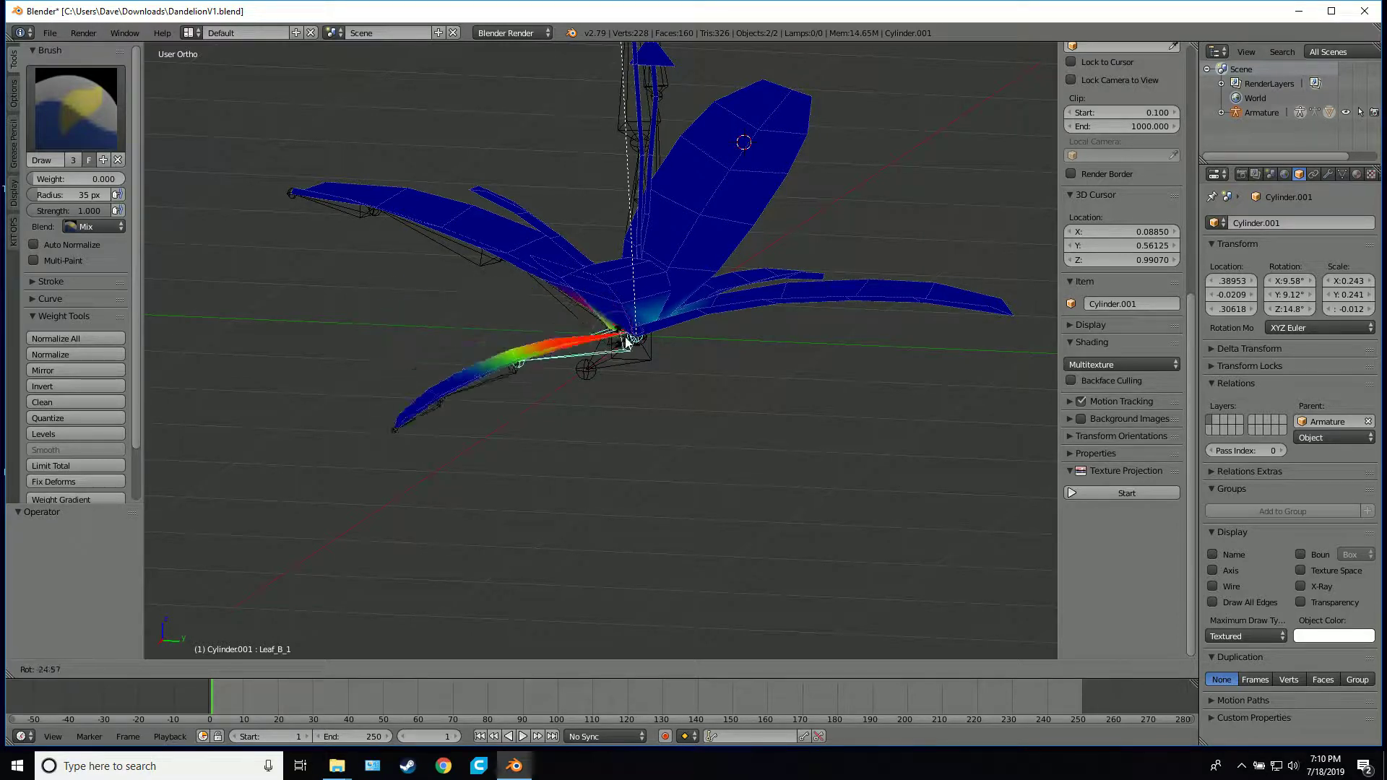
left_click(583, 332)
middle_click_drag(582, 333, 698, 344)
middle_click_drag(466, 288, 699, 260)
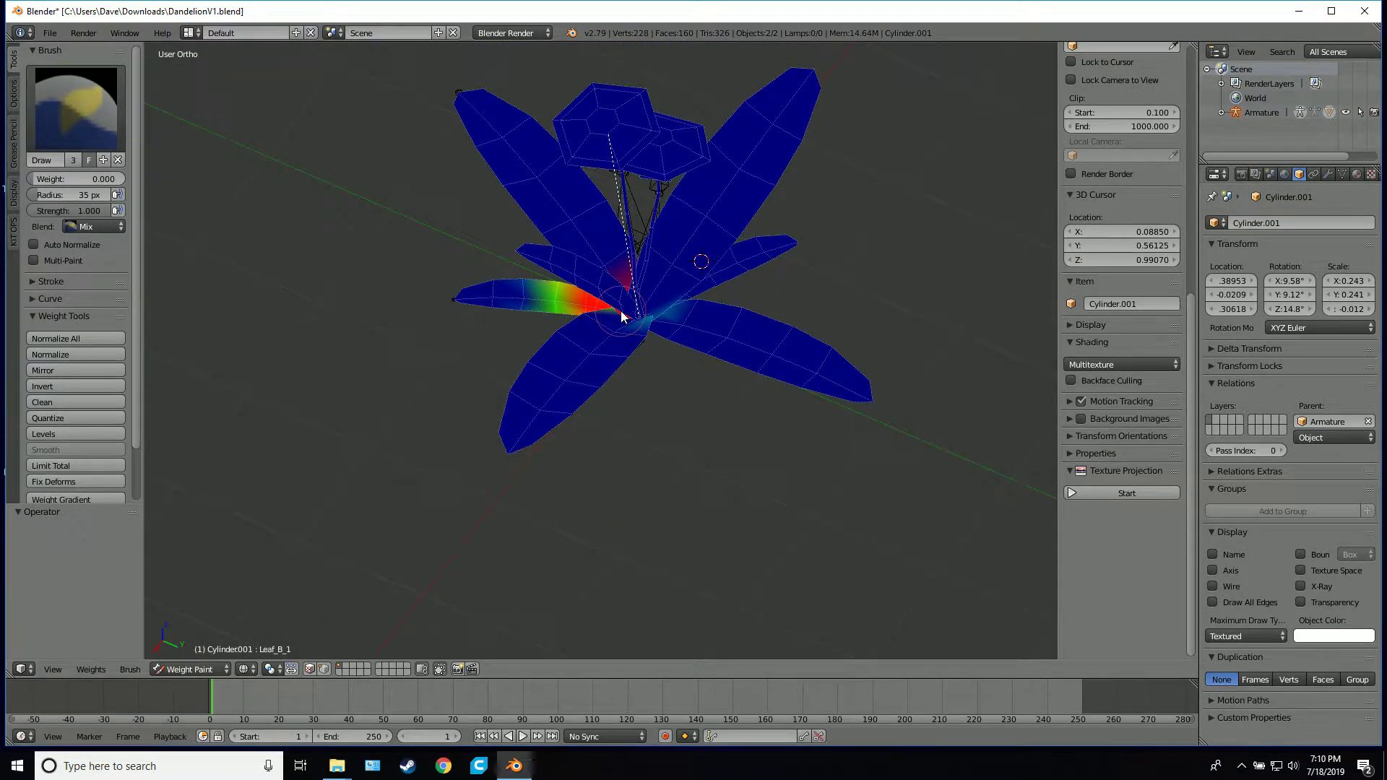
middle_click_drag(633, 317, 727, 378)
scroll(727, 379, "up", 1)
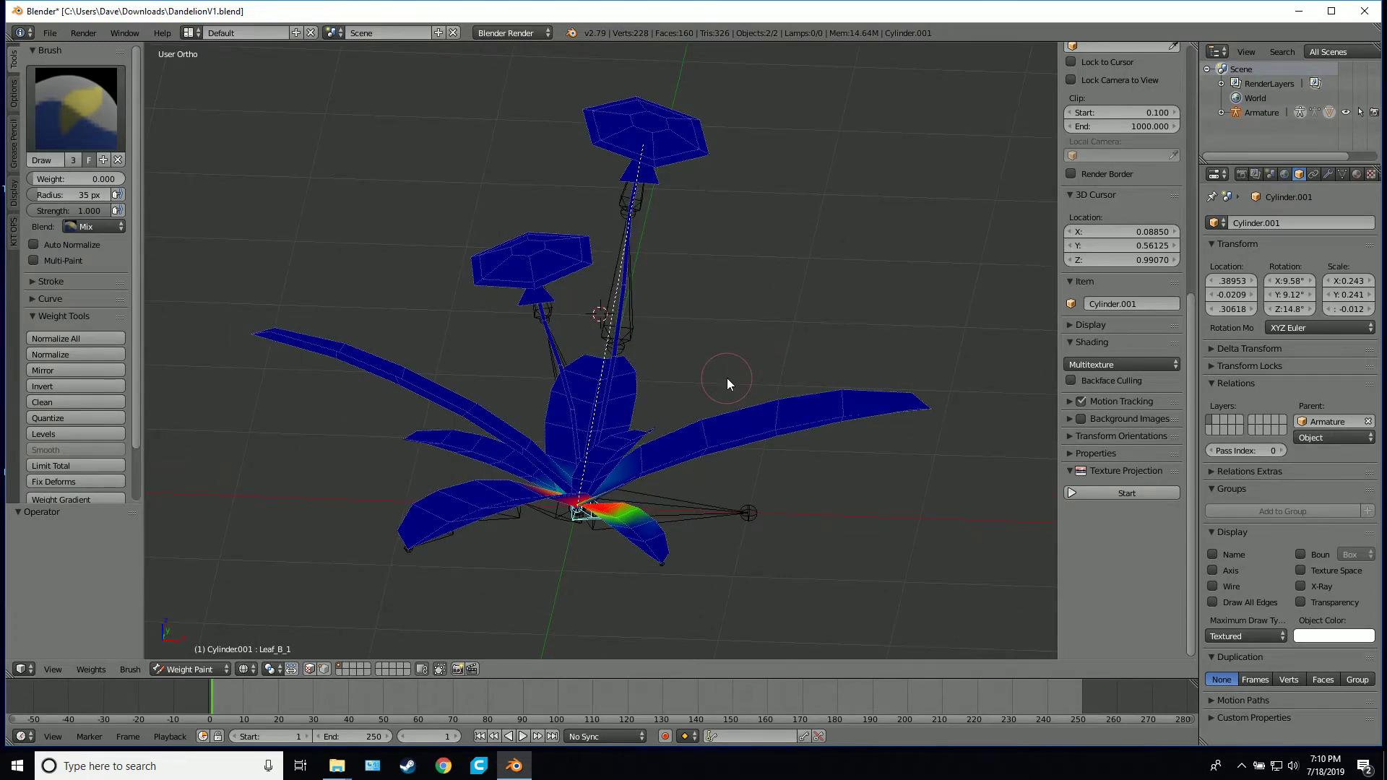